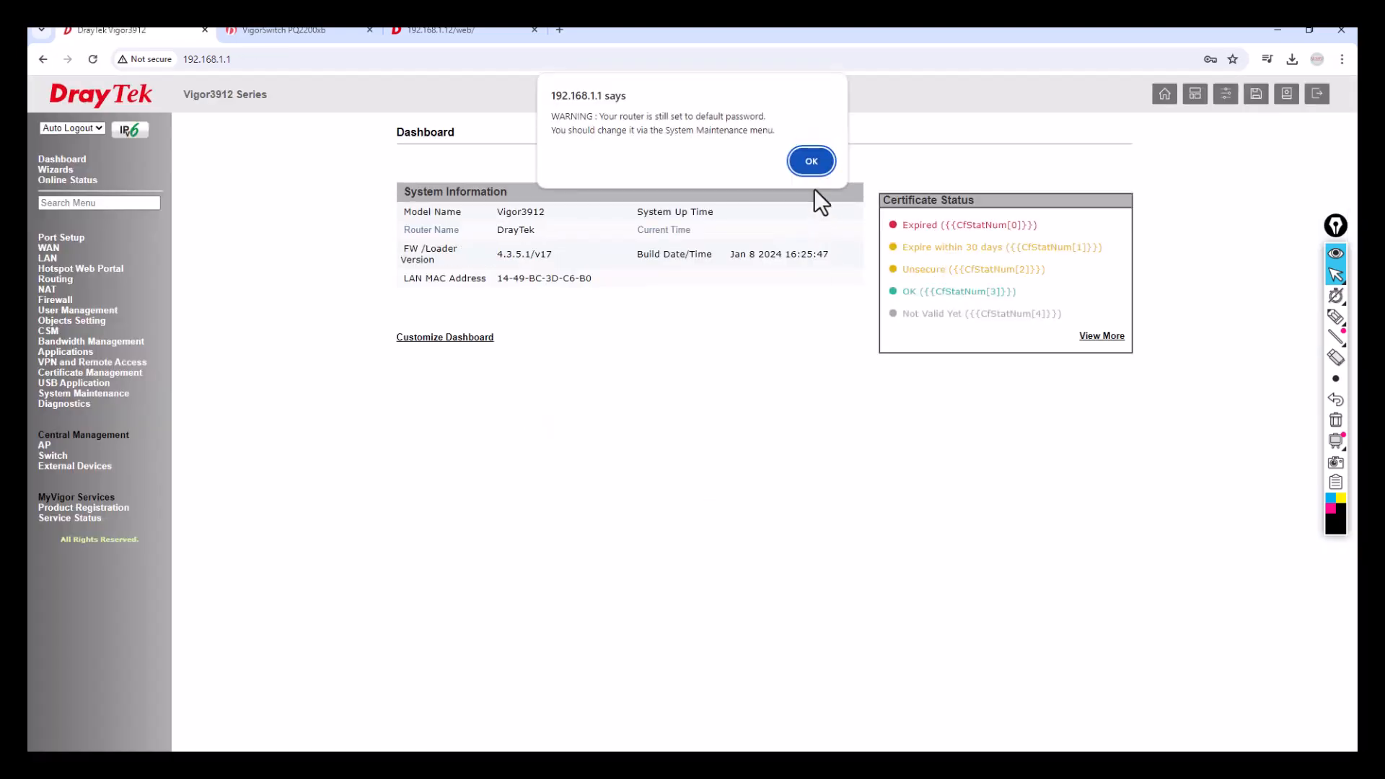
Dismiss both password warnings and view the Diagnostics DHCP Table with its LAN1 leases.
{"action": "left_click", "coordinate": [808, 160]}
{"action": "left_click", "coordinate": [812, 252]}
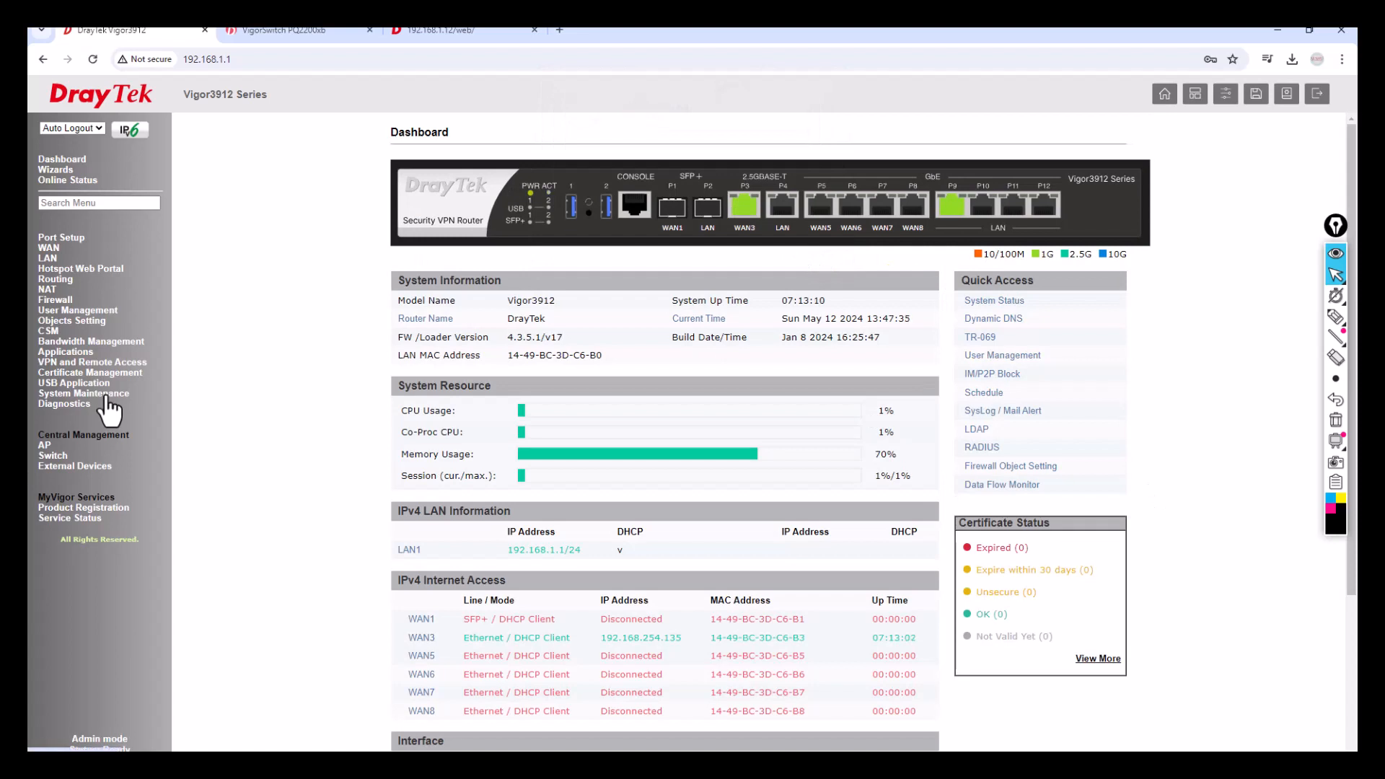
{"action": "left_click", "coordinate": [69, 404]}
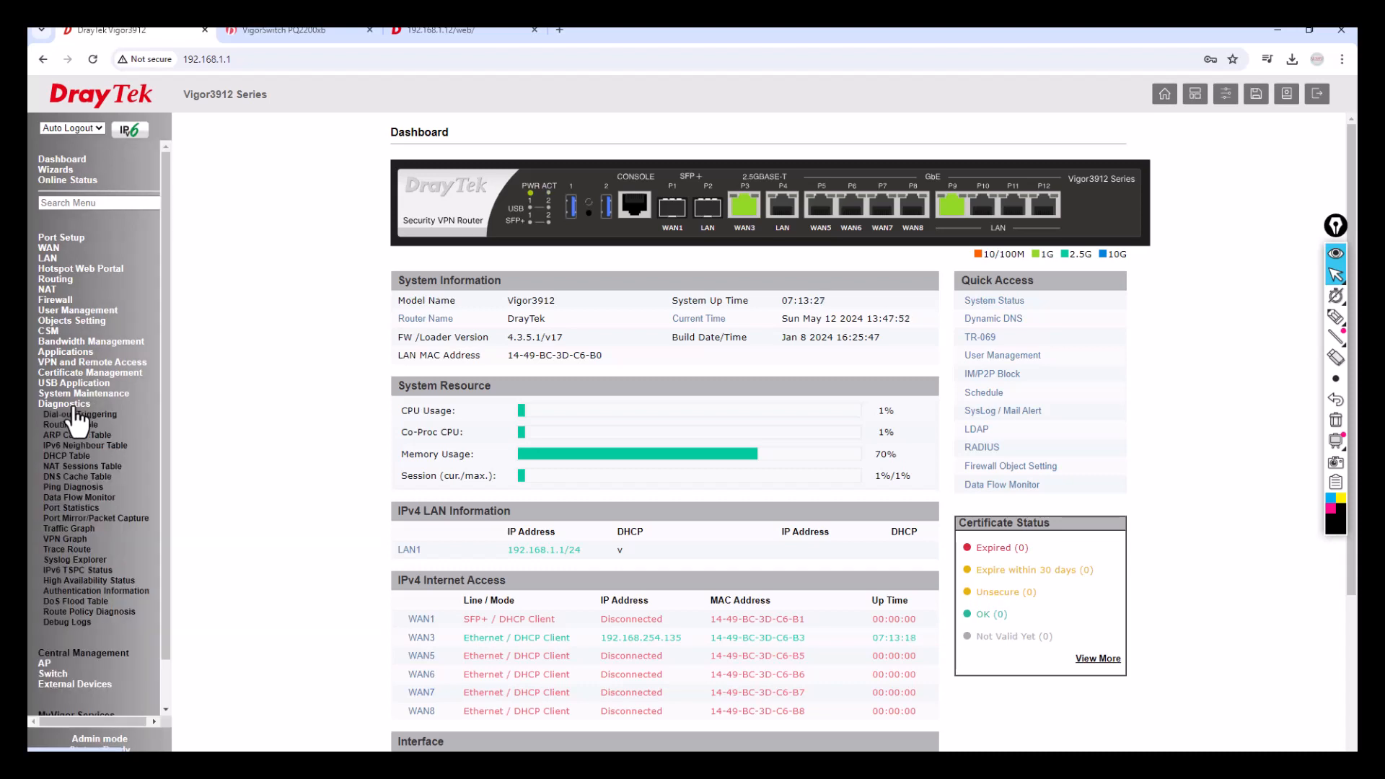
{"action": "left_click", "coordinate": [59, 456]}
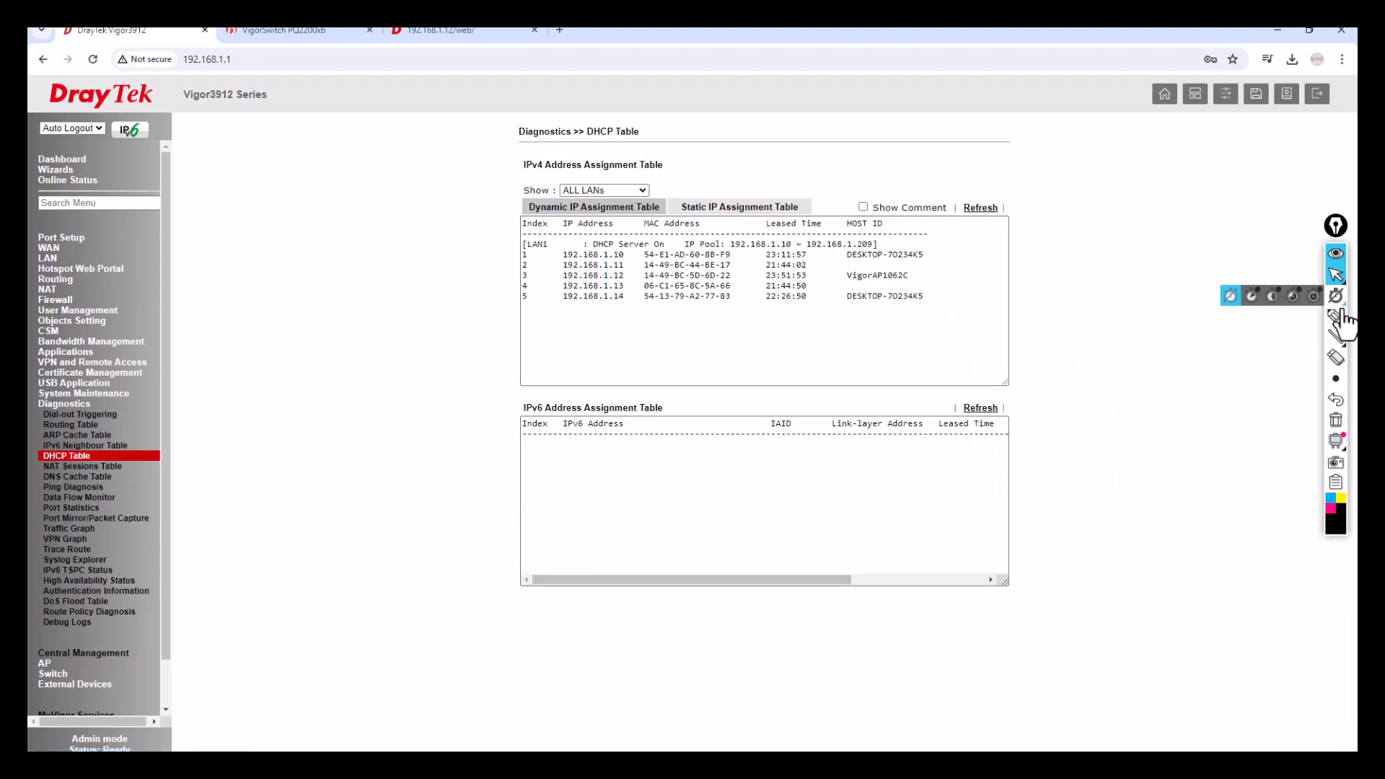
Mark up the leases: VigorAP1062C at 192.168.1.12, the switch at 192.168.1.11, and 192.168.1.14.
{"action": "left_click", "coordinate": [1333, 317]}
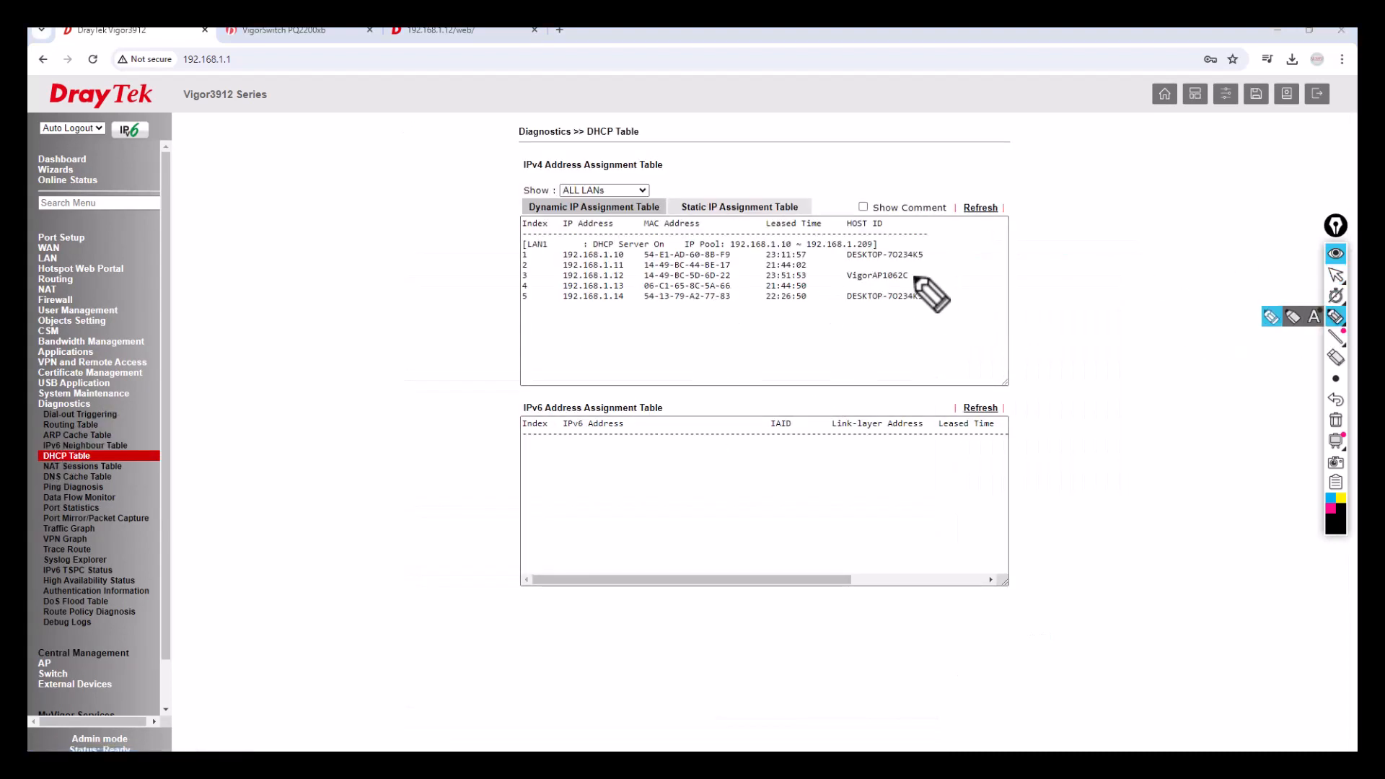
{"action": "left_click_drag", "start_coordinate": [913, 272], "coordinate": [925, 269]}
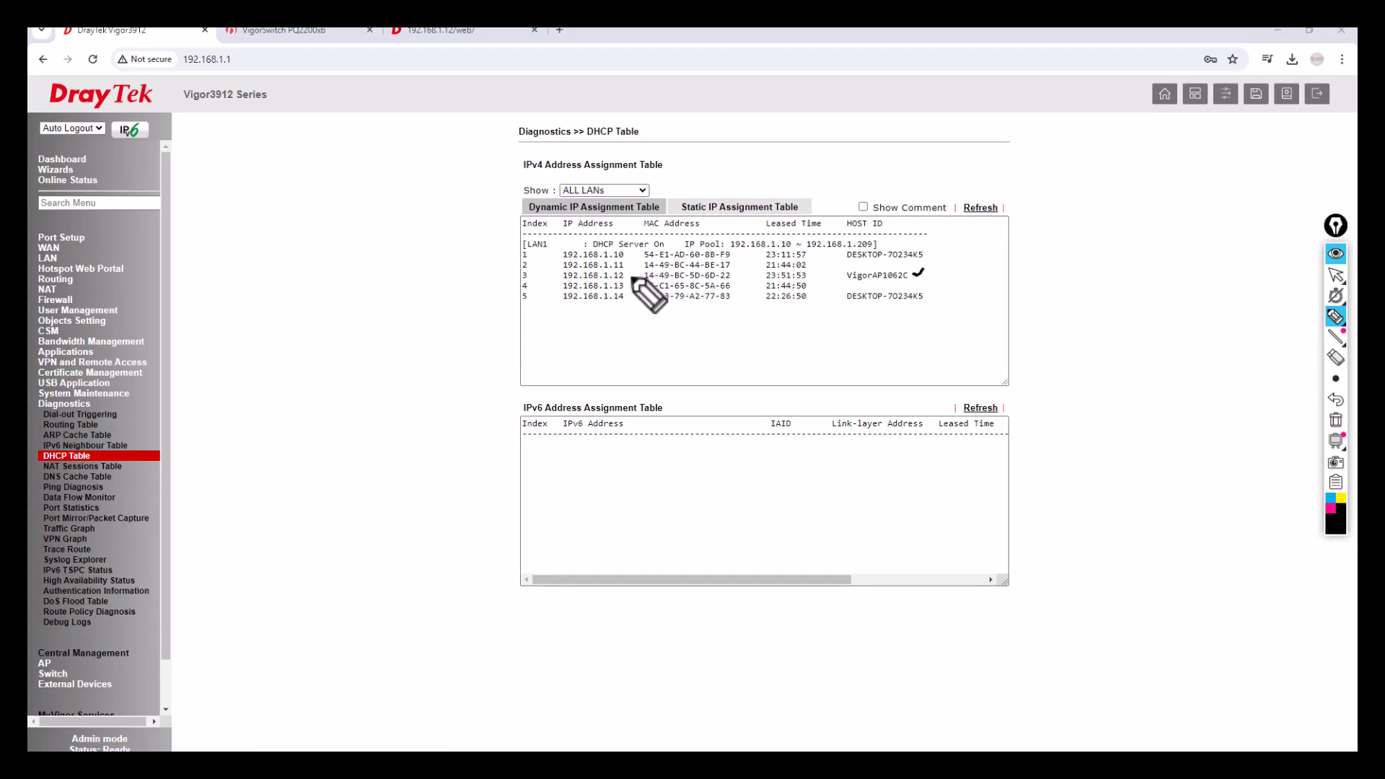
{"action": "left_click_drag", "start_coordinate": [628, 277], "coordinate": [639, 272]}
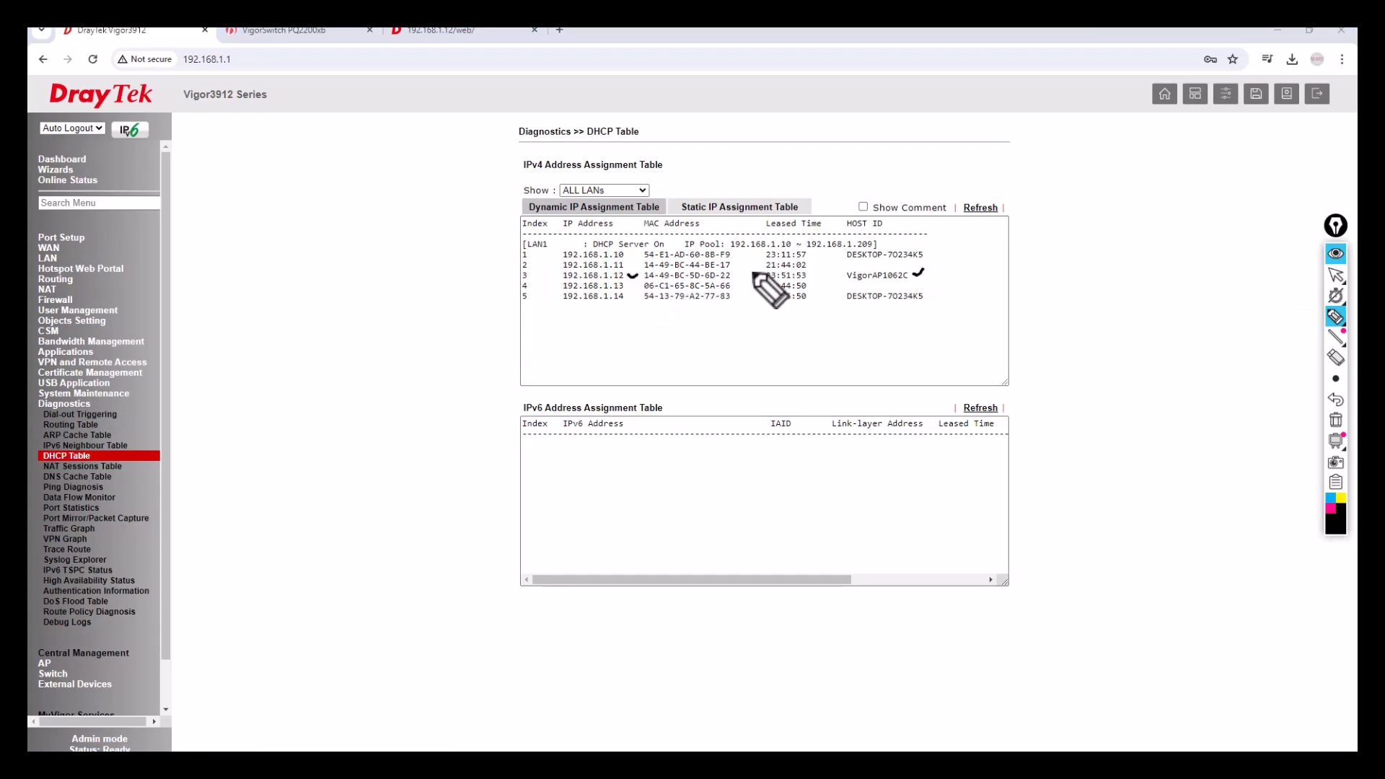
{"action": "left_click_drag", "start_coordinate": [734, 266], "coordinate": [742, 262]}
{"action": "left_click_drag", "start_coordinate": [630, 263], "coordinate": [640, 260]}
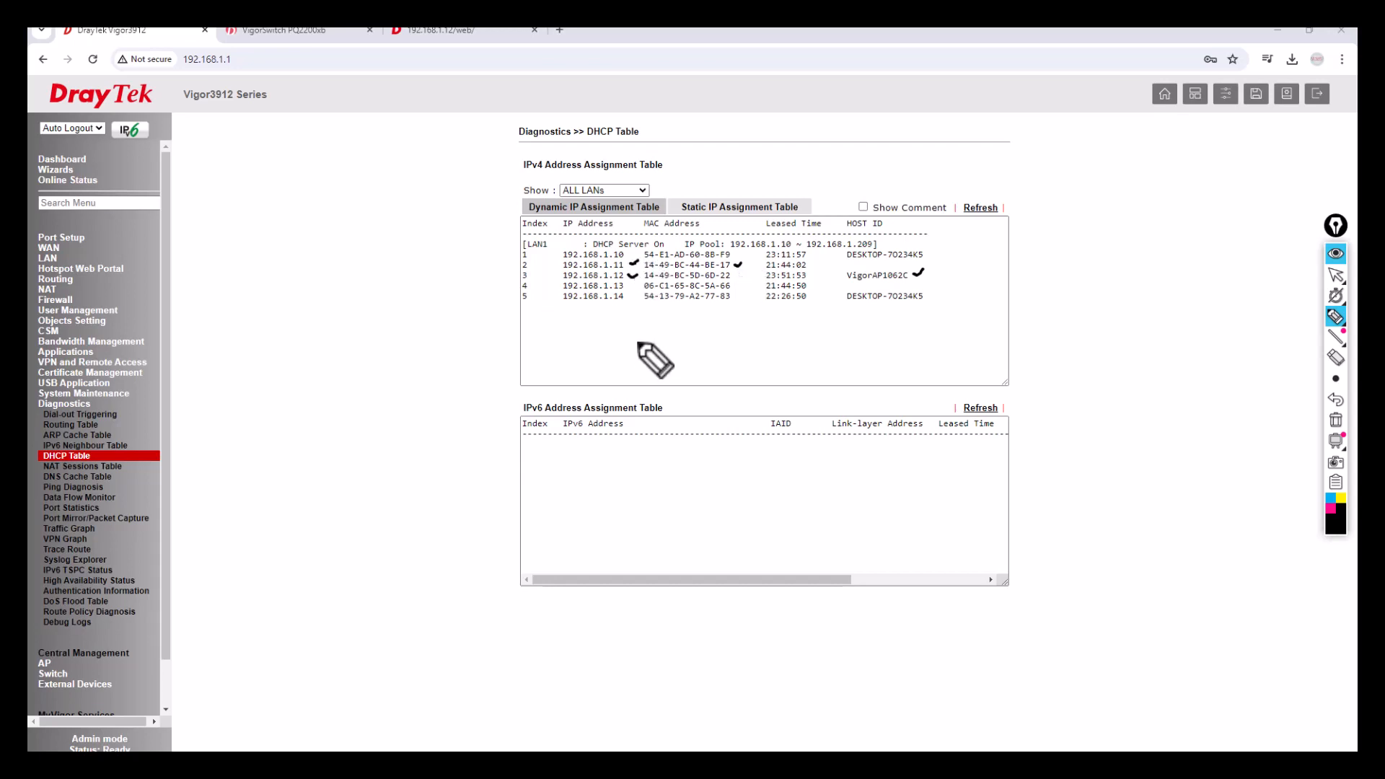
{"action": "left_click_drag", "start_coordinate": [616, 303], "coordinate": [626, 302]}
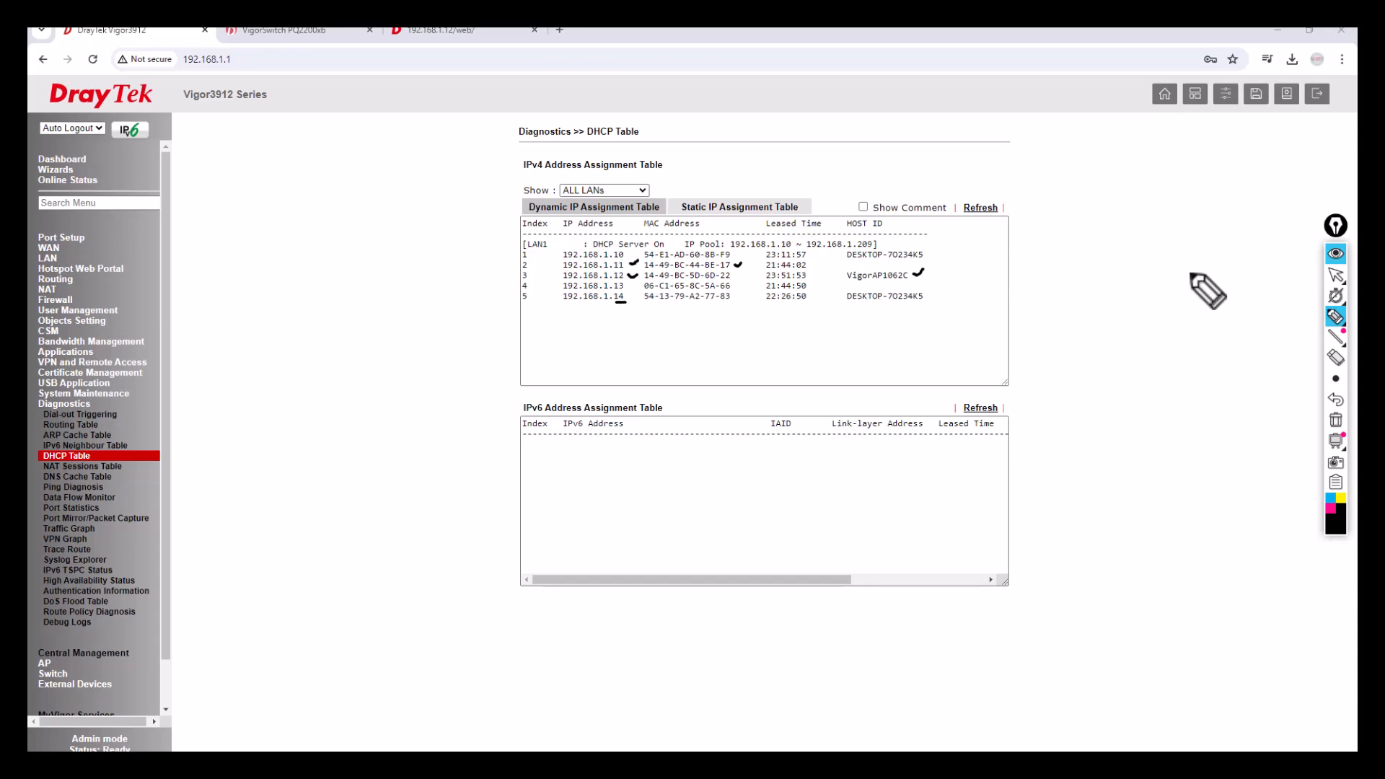
{"action": "left_click", "coordinate": [1336, 426]}
{"action": "left_click", "coordinate": [1335, 275]}
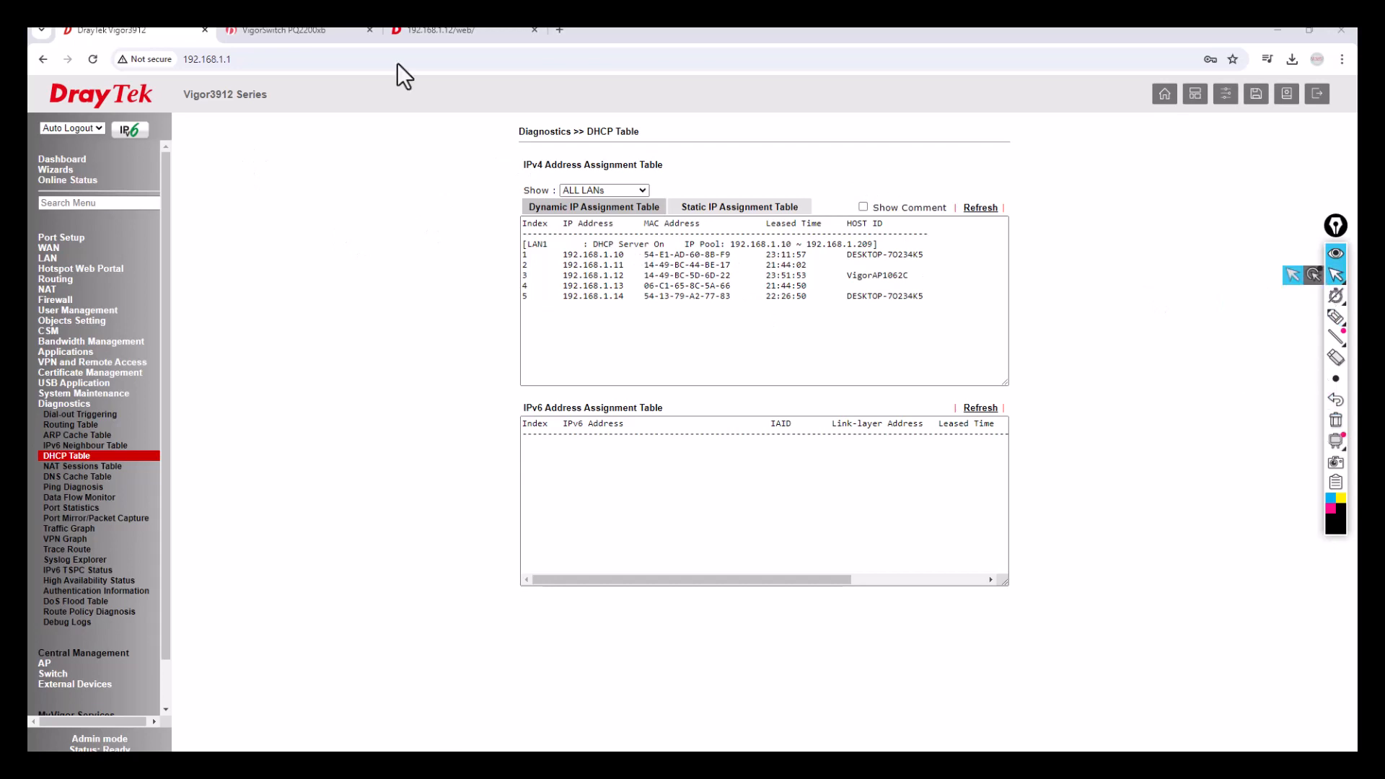
Confirm LAN 1 is 192.168.1.1 in LAN General Setup, then go to the VigorSwitch tab.
{"action": "left_click", "coordinate": [49, 258]}
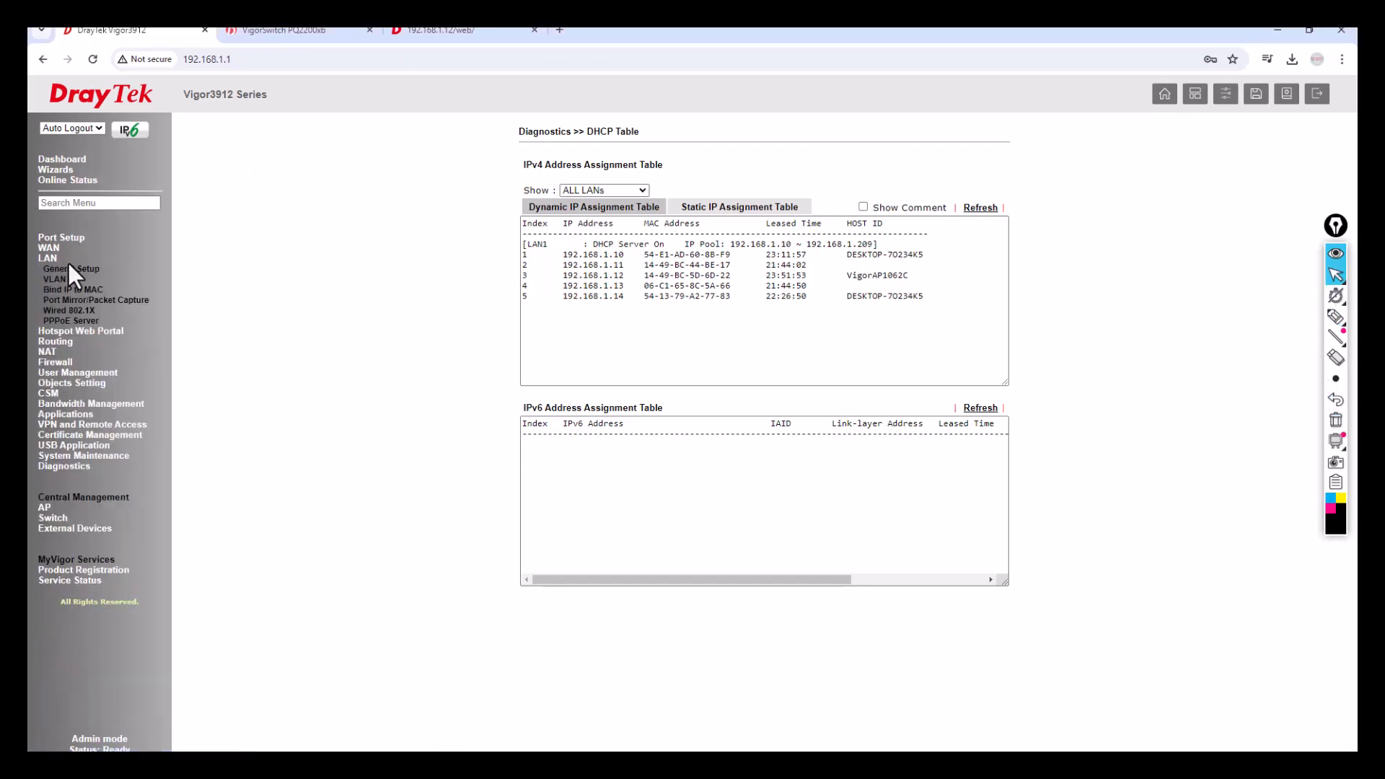
{"action": "left_click", "coordinate": [70, 269]}
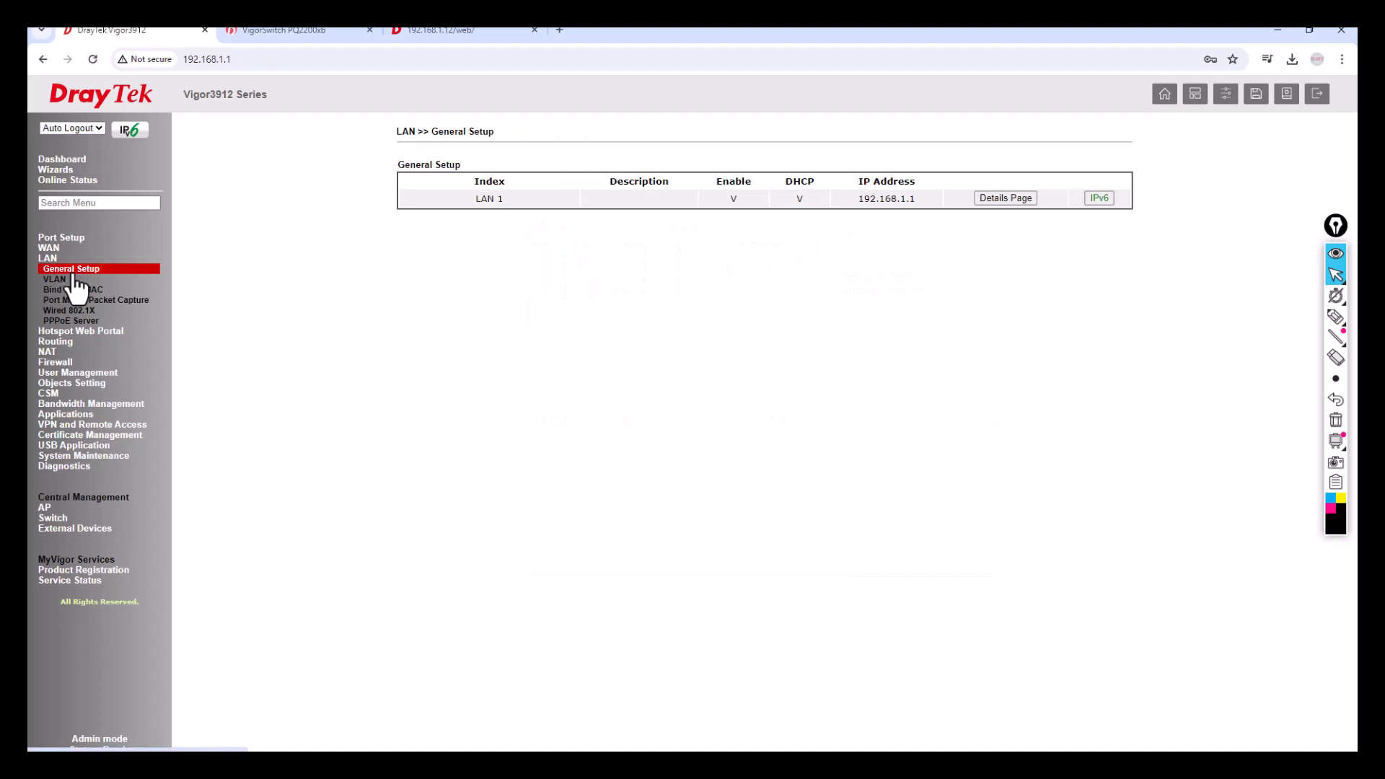
{"action": "left_click", "coordinate": [1336, 316]}
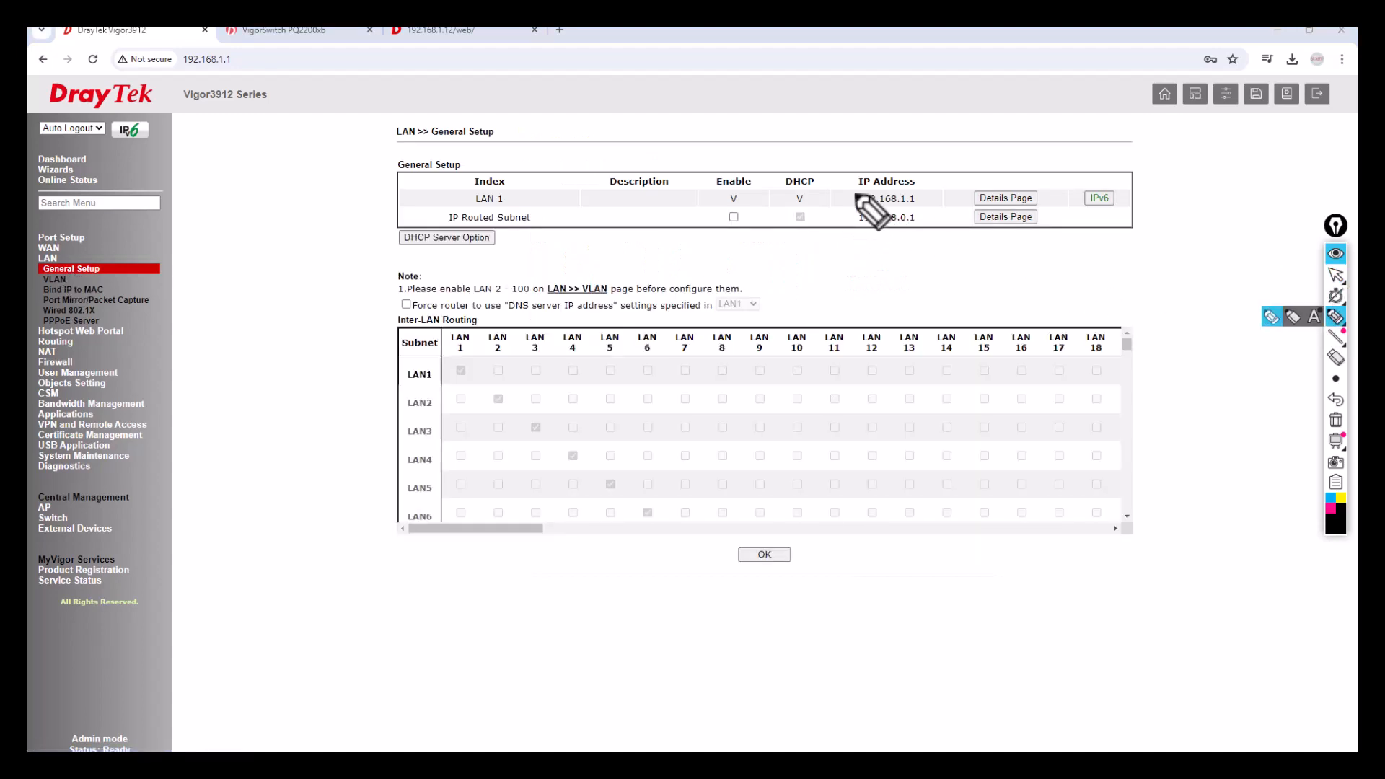
{"action": "left_click_drag", "start_coordinate": [919, 199], "coordinate": [930, 192]}
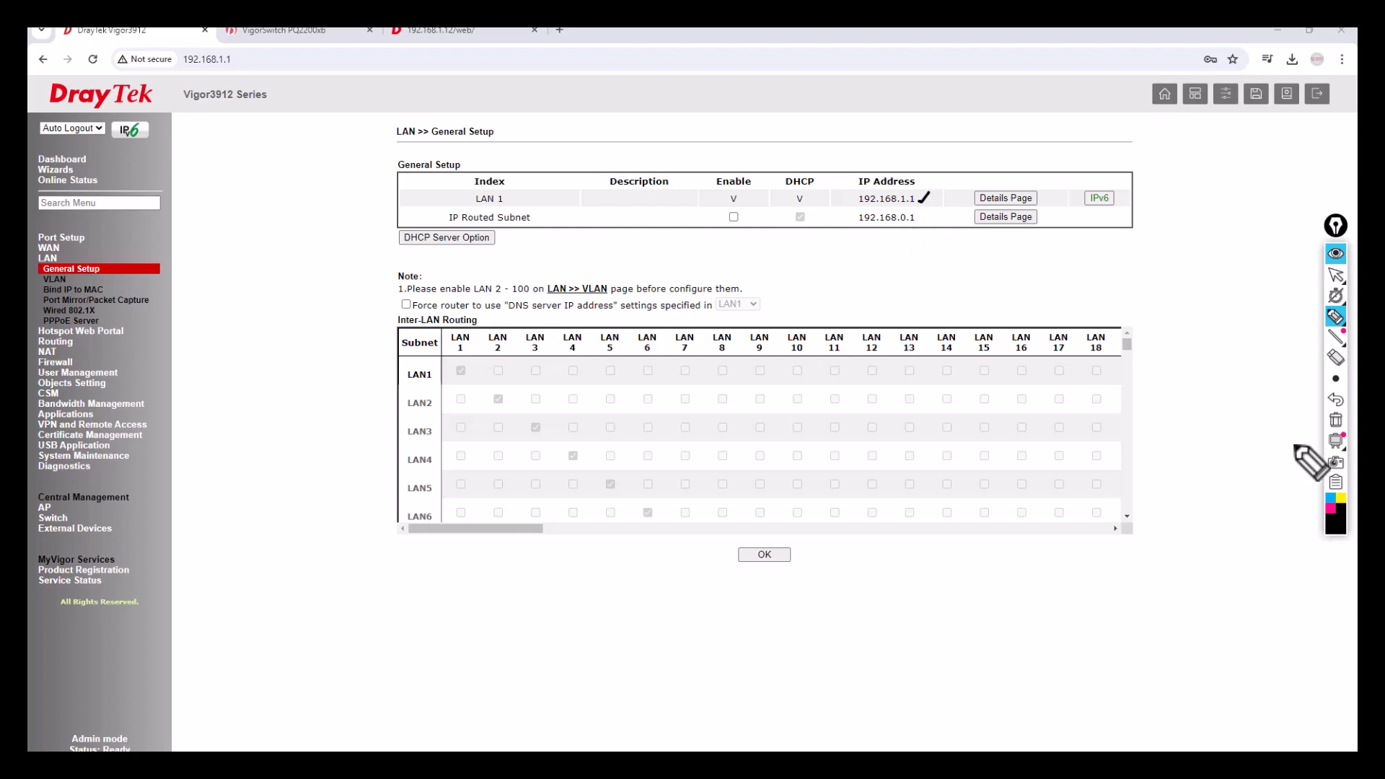
{"action": "left_click", "coordinate": [1336, 421]}
{"action": "left_click", "coordinate": [1335, 274]}
{"action": "left_click", "coordinate": [300, 29]}
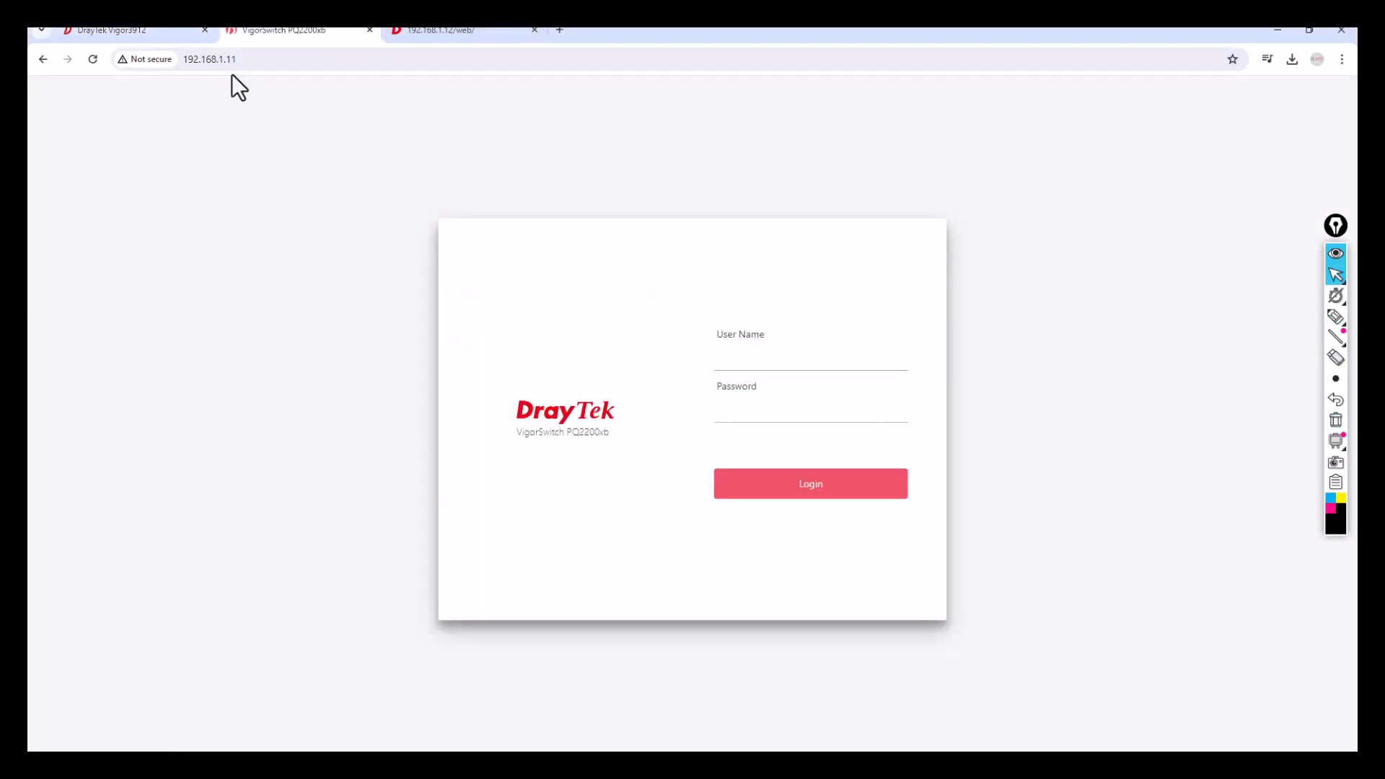
{"action": "left_click", "coordinate": [93, 59]}
{"action": "left_click", "coordinate": [440, 32]}
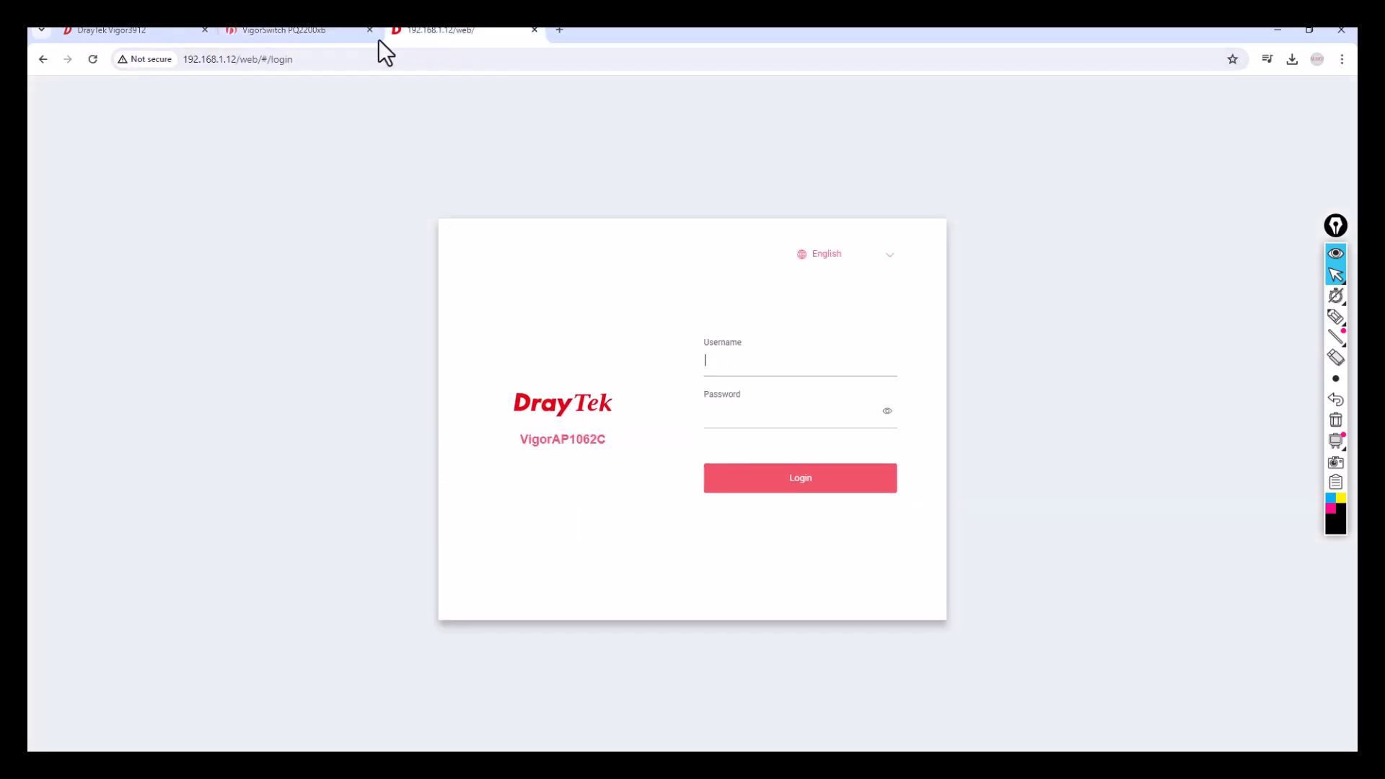
{"action": "left_click", "coordinate": [90, 59]}
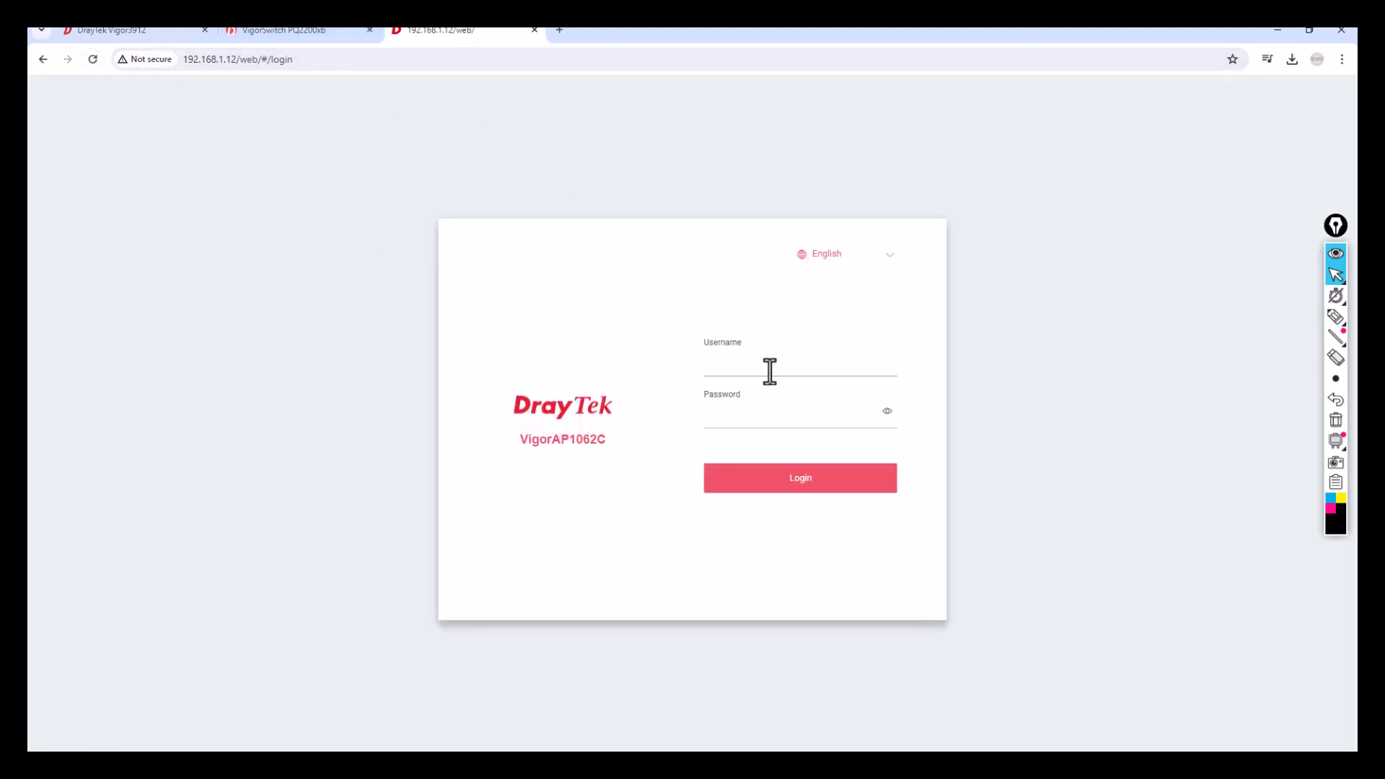
{"action": "left_click", "coordinate": [128, 32]}
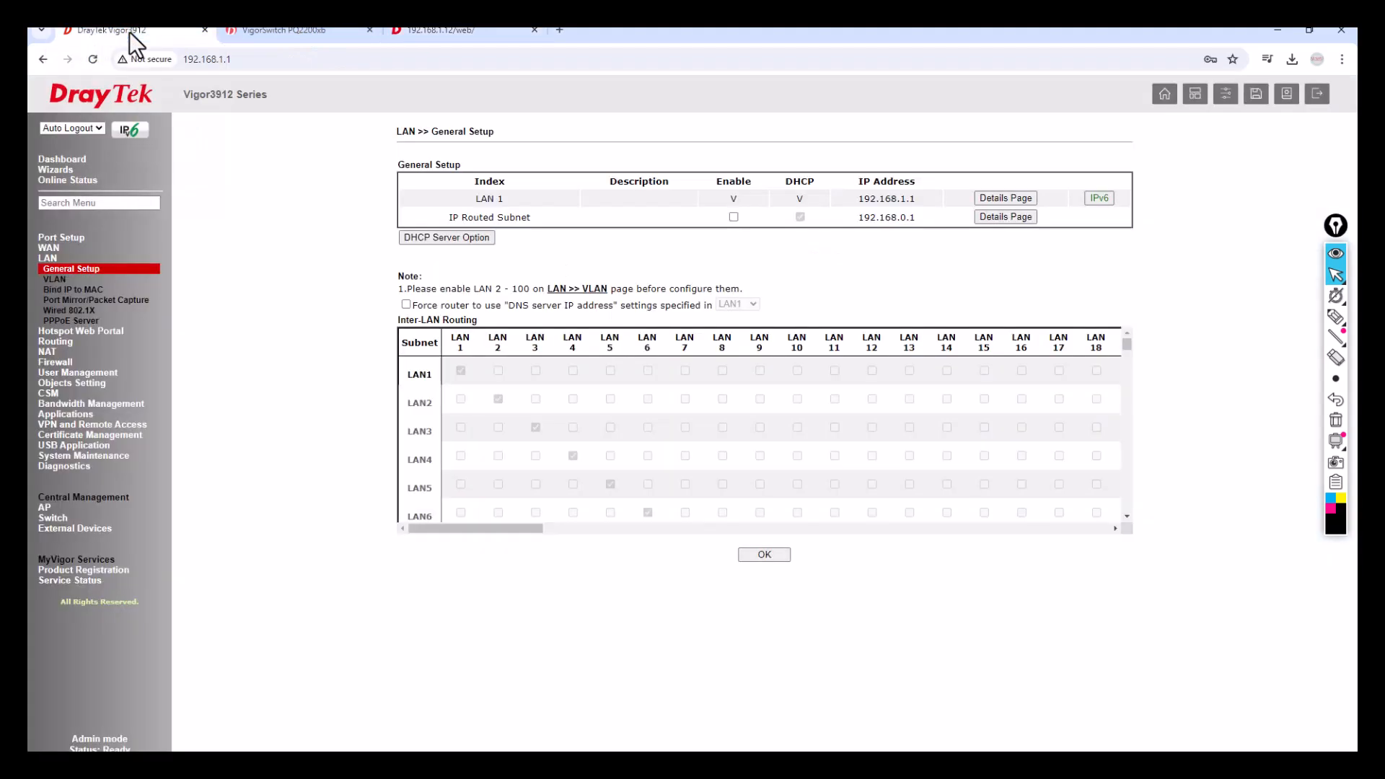
{"action": "left_click", "coordinate": [307, 38]}
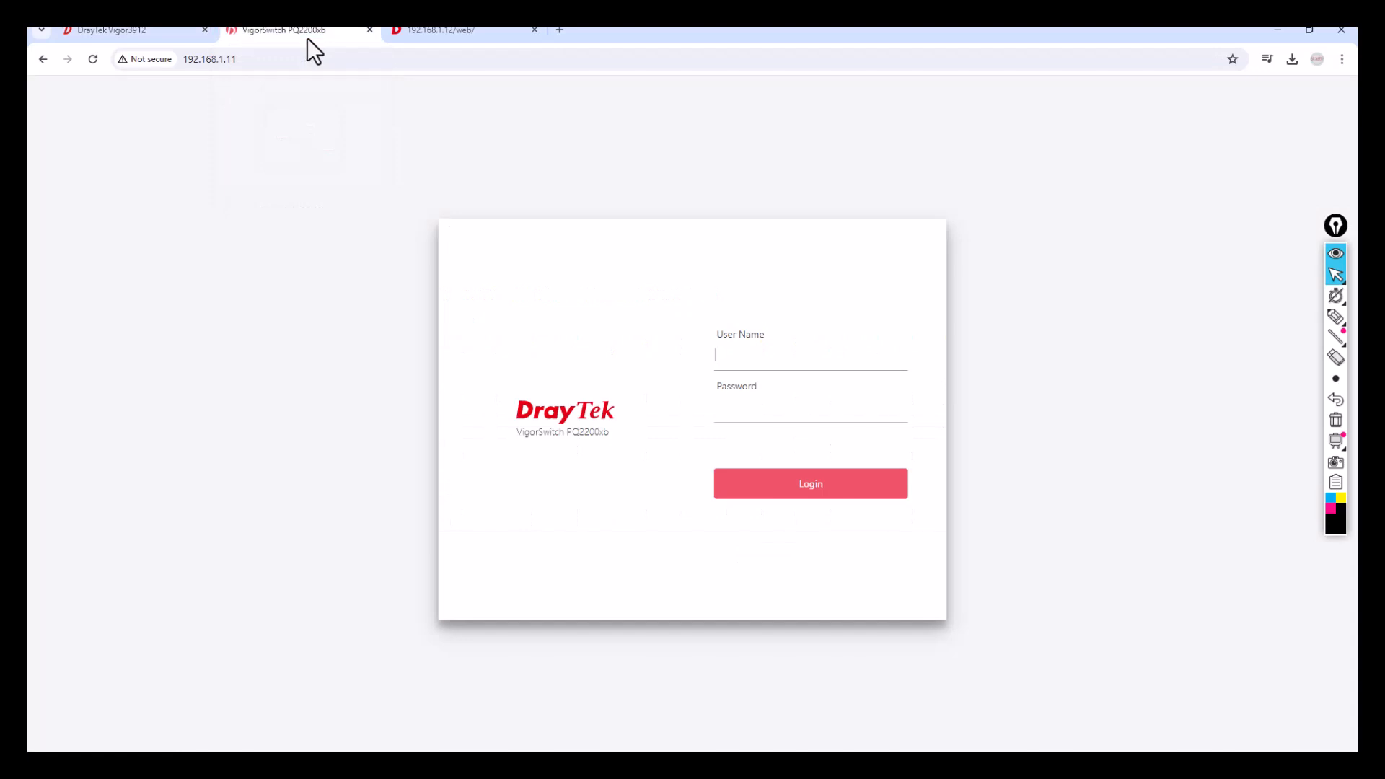
{"action": "left_click", "coordinate": [419, 31]}
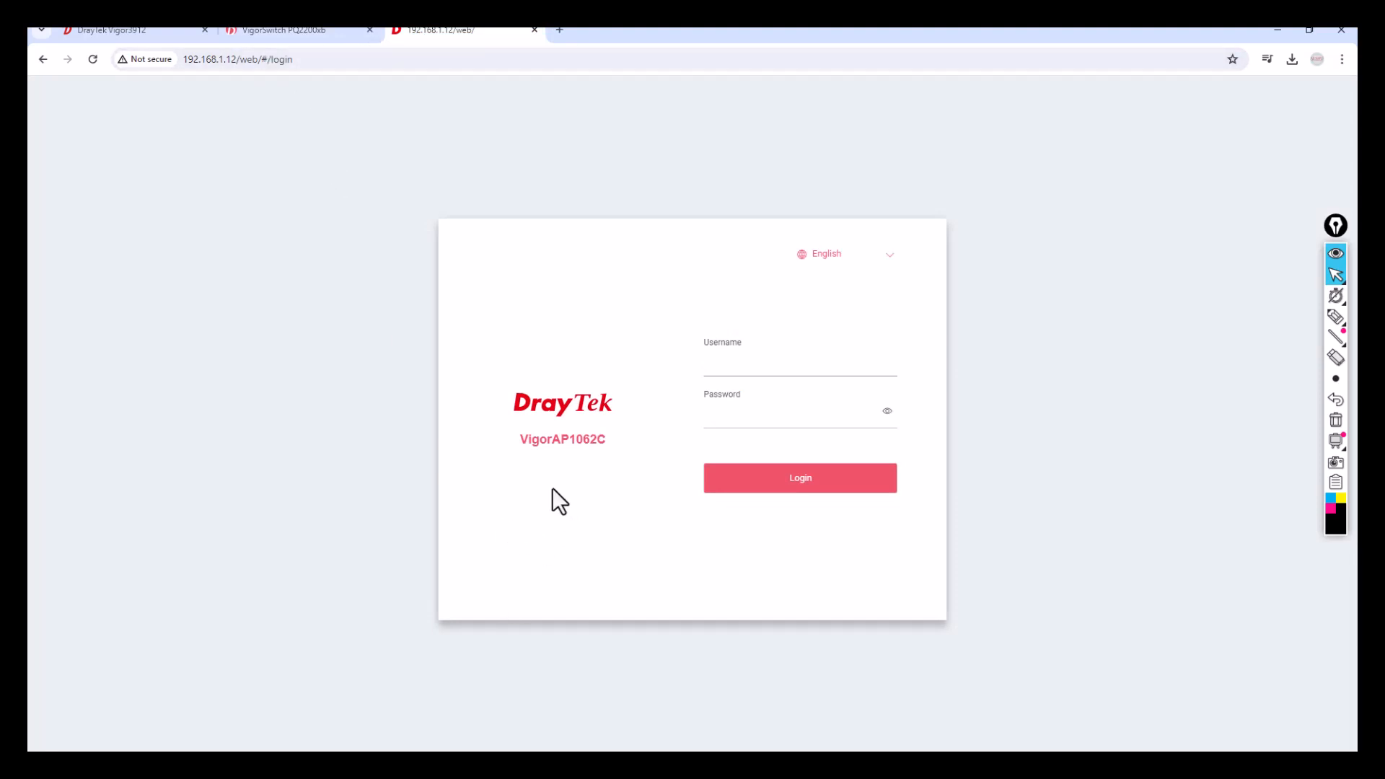
{"action": "left_click", "coordinate": [343, 30]}
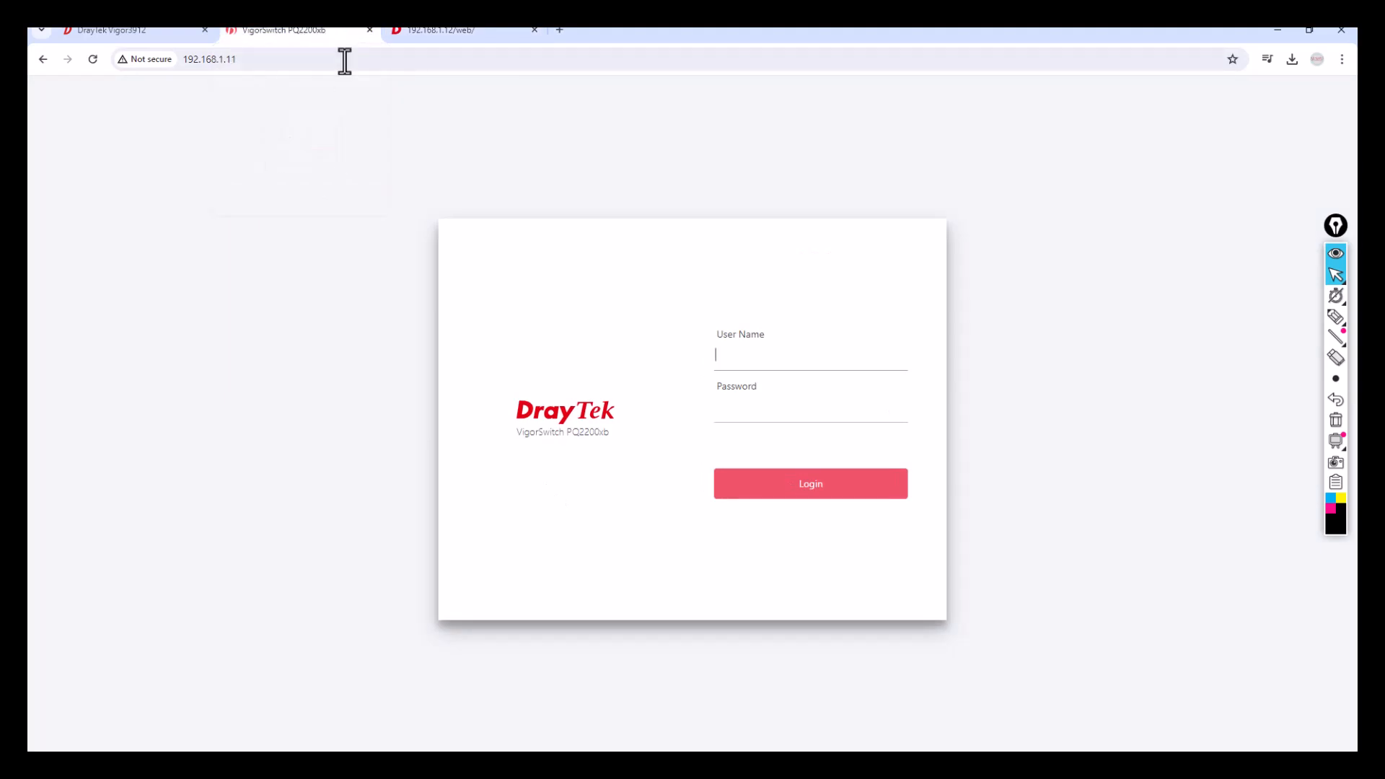
Log into the switch with the admin credentials, declining the breach warning and password change.
{"action": "left_click", "coordinate": [742, 363]}
{"action": "key", "text": "Tab"}
{"action": "type", "text": "admin"}
{"action": "left_click", "coordinate": [816, 490]}
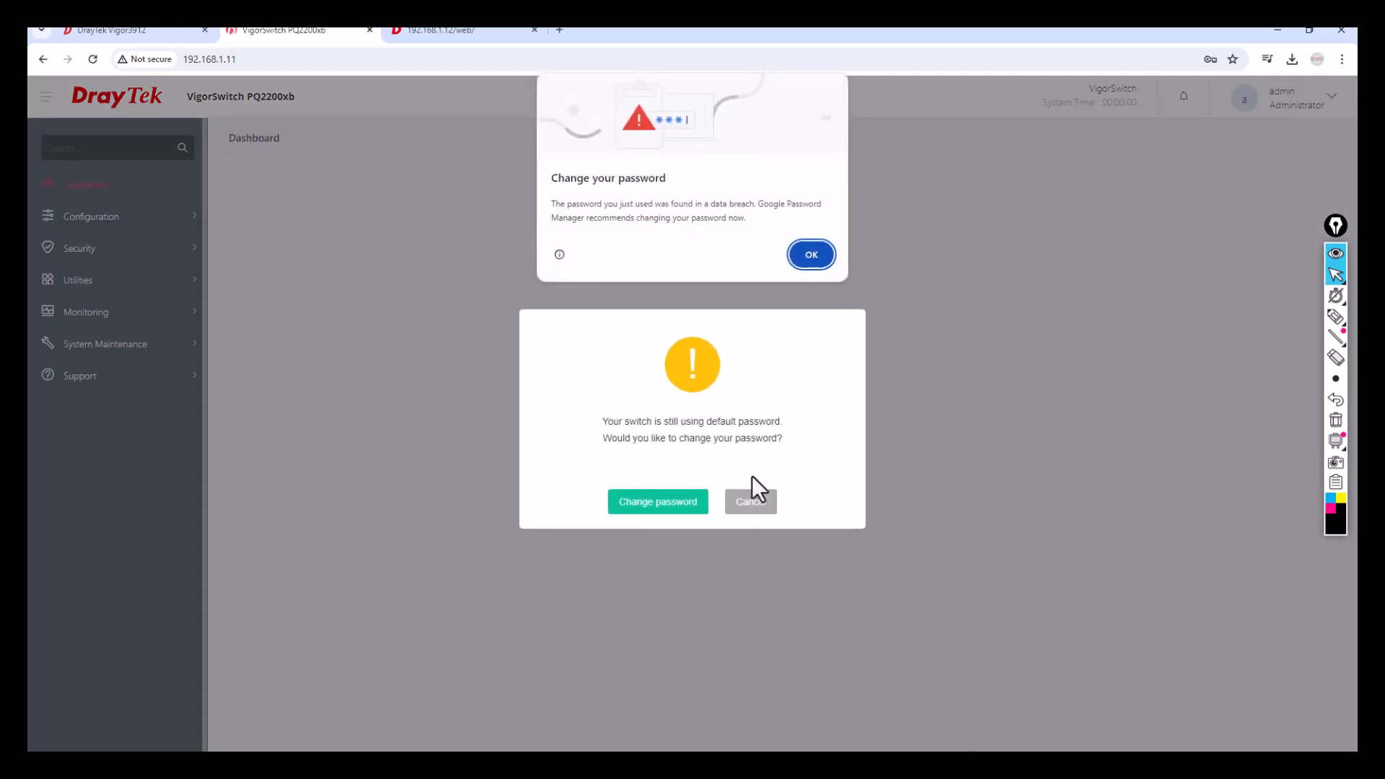
{"action": "left_click", "coordinate": [810, 257]}
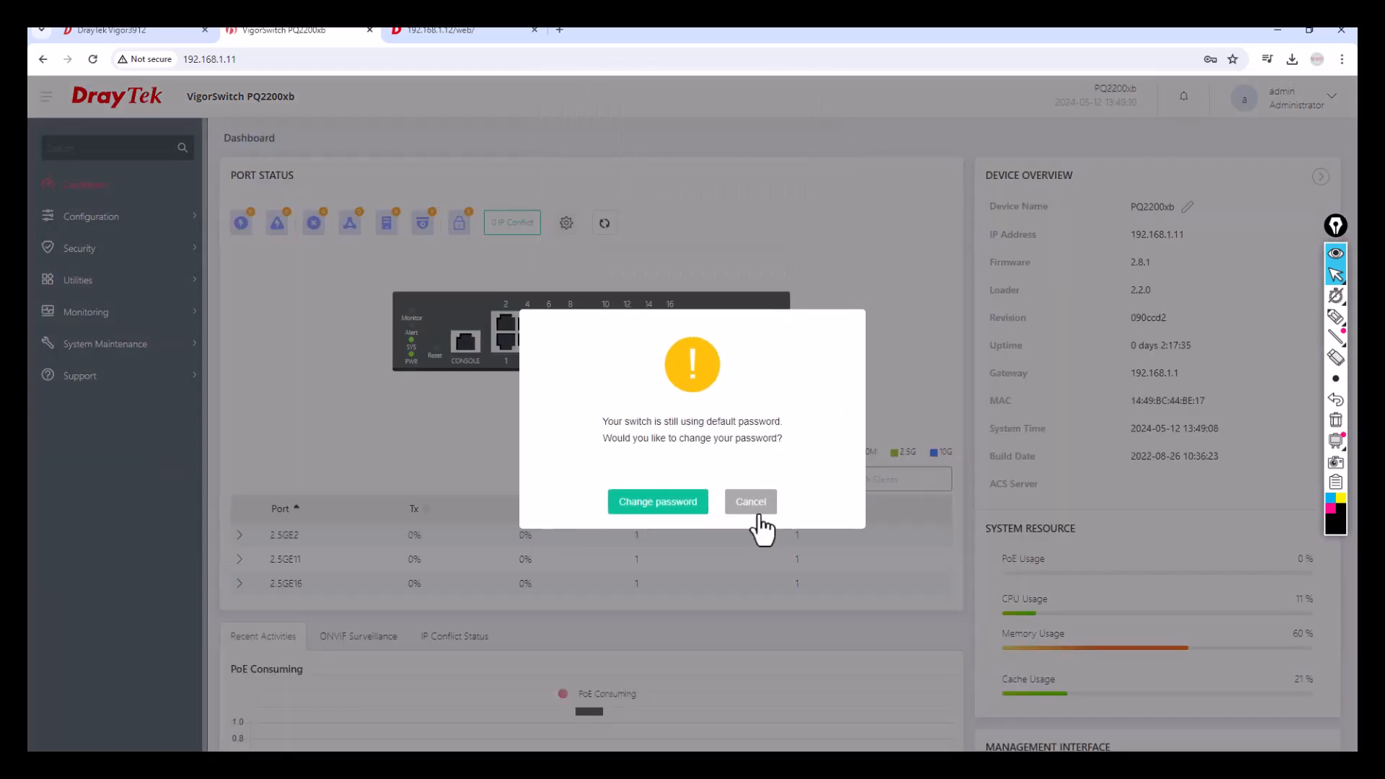
{"action": "left_click", "coordinate": [750, 503]}
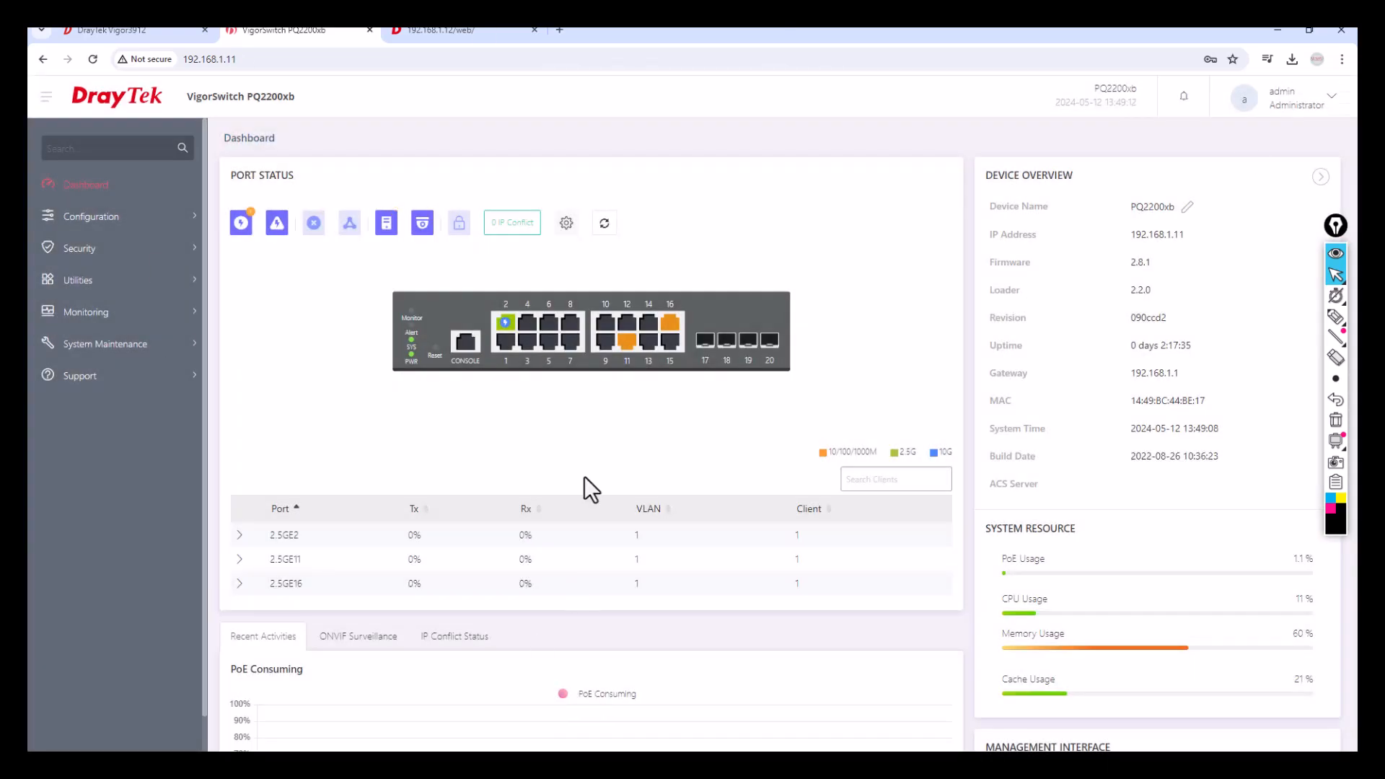
{"action": "left_click", "coordinate": [1336, 317]}
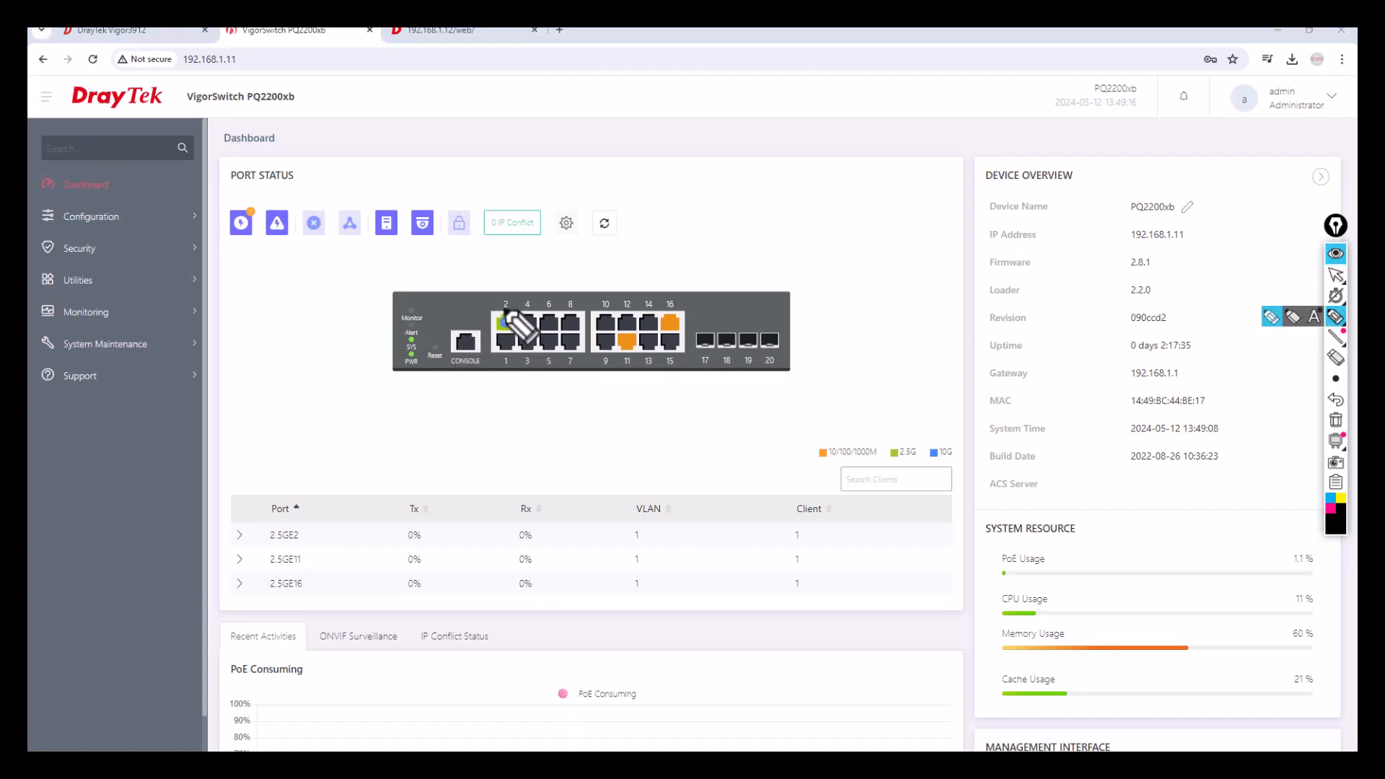
Annotate the wiring: port 2 to the AP, port 11 to the PC, port 16 to the router.
{"action": "mouse_move", "coordinate": [505, 313]}
{"action": "left_mouse_down"}
{"action": "mouse_move", "coordinate": [518, 333]}
{"action": "mouse_move", "coordinate": [513, 312]}
{"action": "left_mouse_up"}
{"action": "mouse_move", "coordinate": [241, 234]}
{"action": "left_mouse_down"}
{"action": "mouse_move", "coordinate": [243, 270]}
{"action": "mouse_move", "coordinate": [431, 281]}
{"action": "mouse_move", "coordinate": [497, 319]}
{"action": "left_mouse_up"}
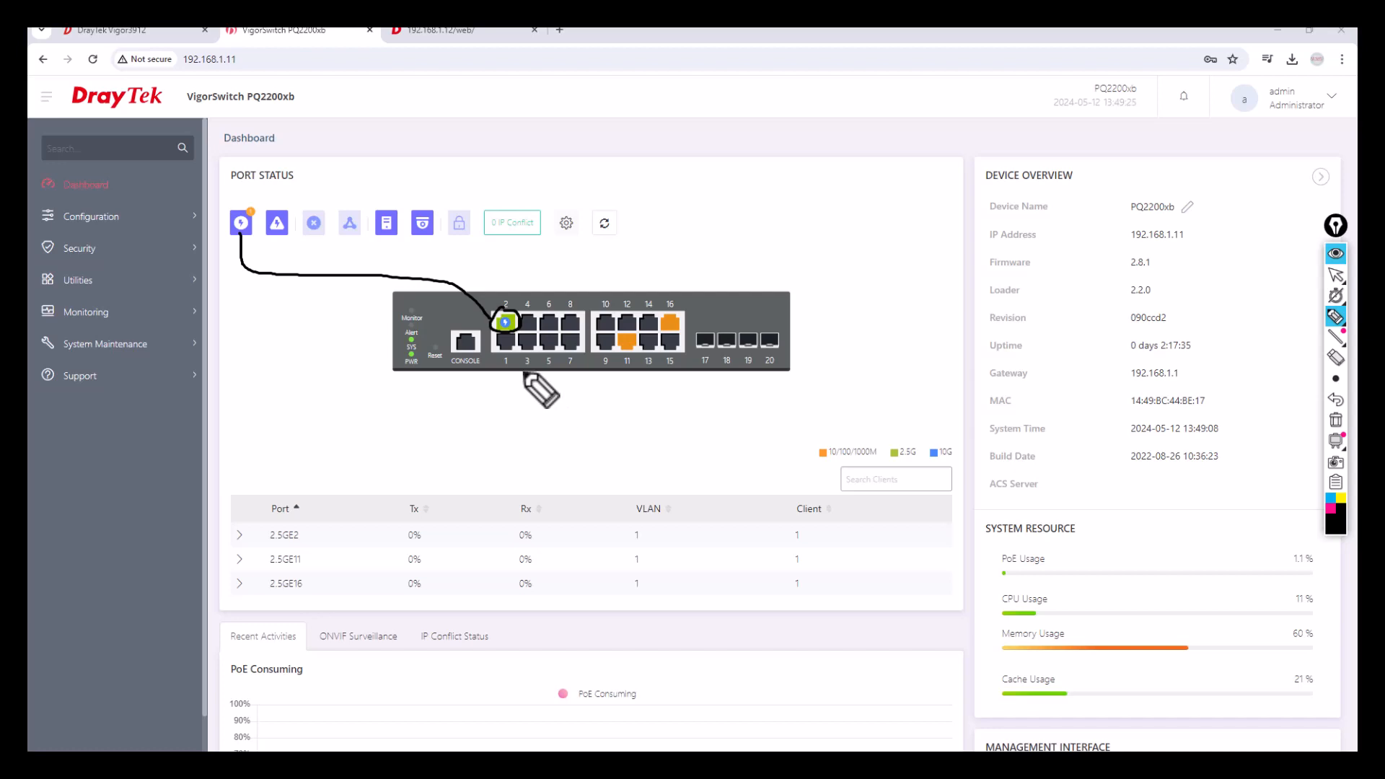
{"action": "left_click_drag", "start_coordinate": [627, 350], "coordinate": [627, 413]}
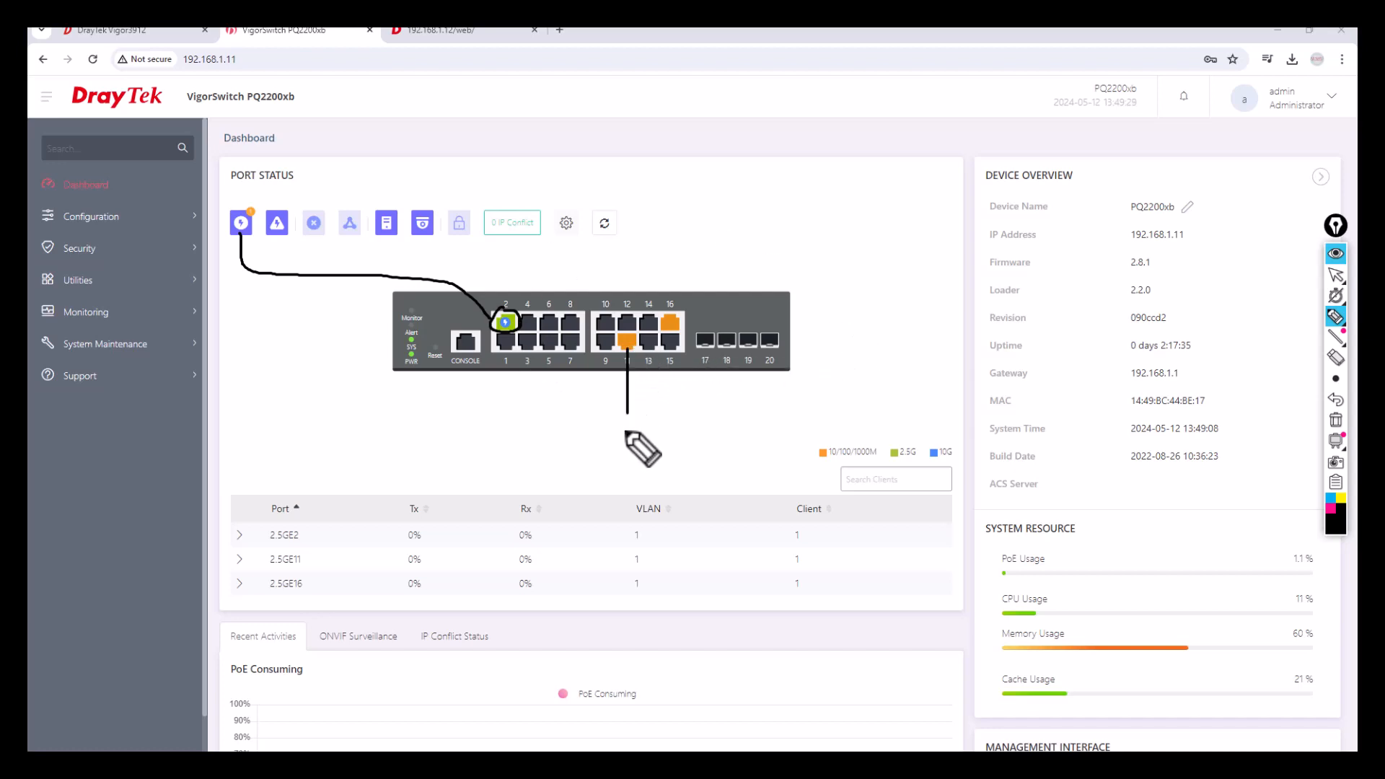
{"action": "left_click_drag", "start_coordinate": [674, 320], "coordinate": [723, 200]}
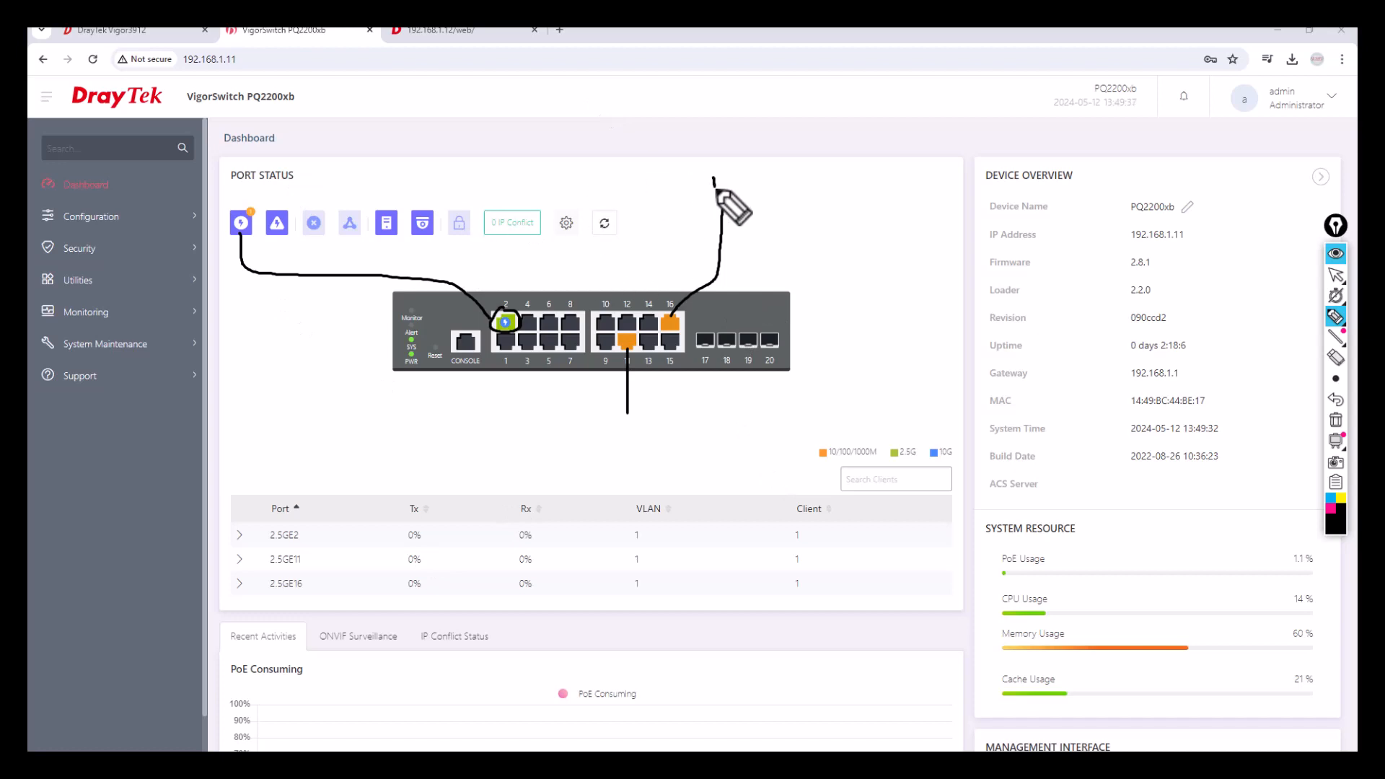
{"action": "left_click_drag", "start_coordinate": [713, 174], "coordinate": [726, 187]}
{"action": "left_click", "coordinate": [618, 424]}
{"action": "mouse_move", "coordinate": [624, 435]}
{"action": "left_mouse_down"}
{"action": "mouse_move", "coordinate": [626, 423]}
{"action": "mouse_move", "coordinate": [642, 436]}
{"action": "left_mouse_up"}
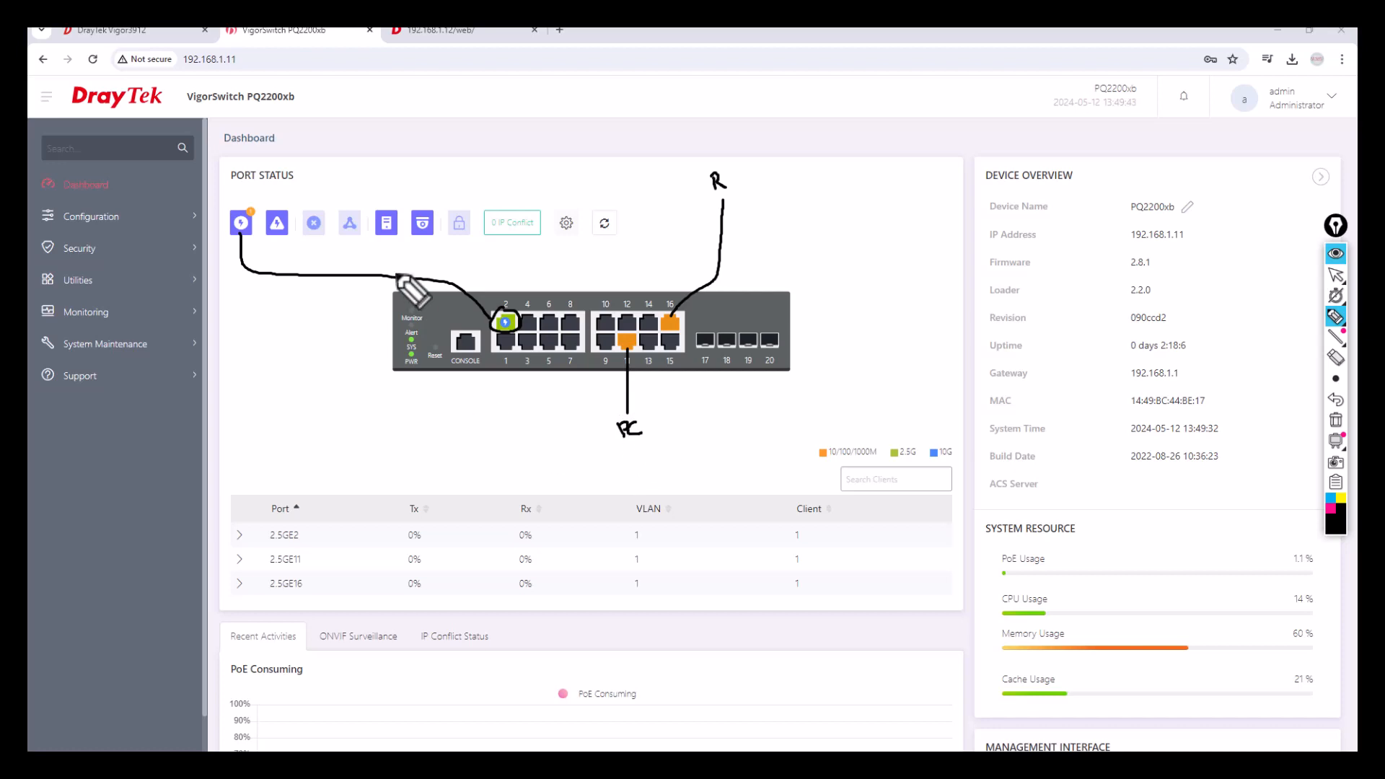
{"action": "left_click_drag", "start_coordinate": [391, 272], "coordinate": [409, 259]}
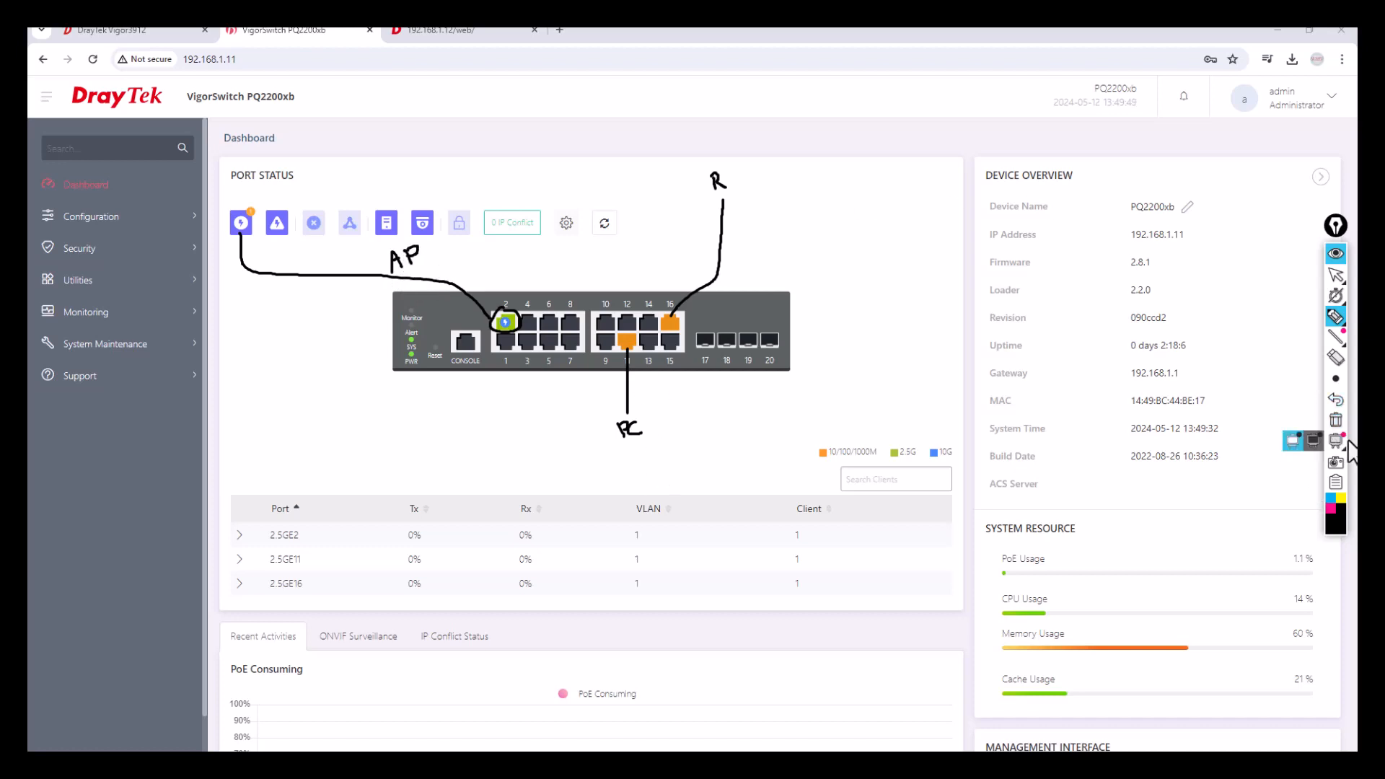
{"action": "left_click", "coordinate": [1336, 421]}
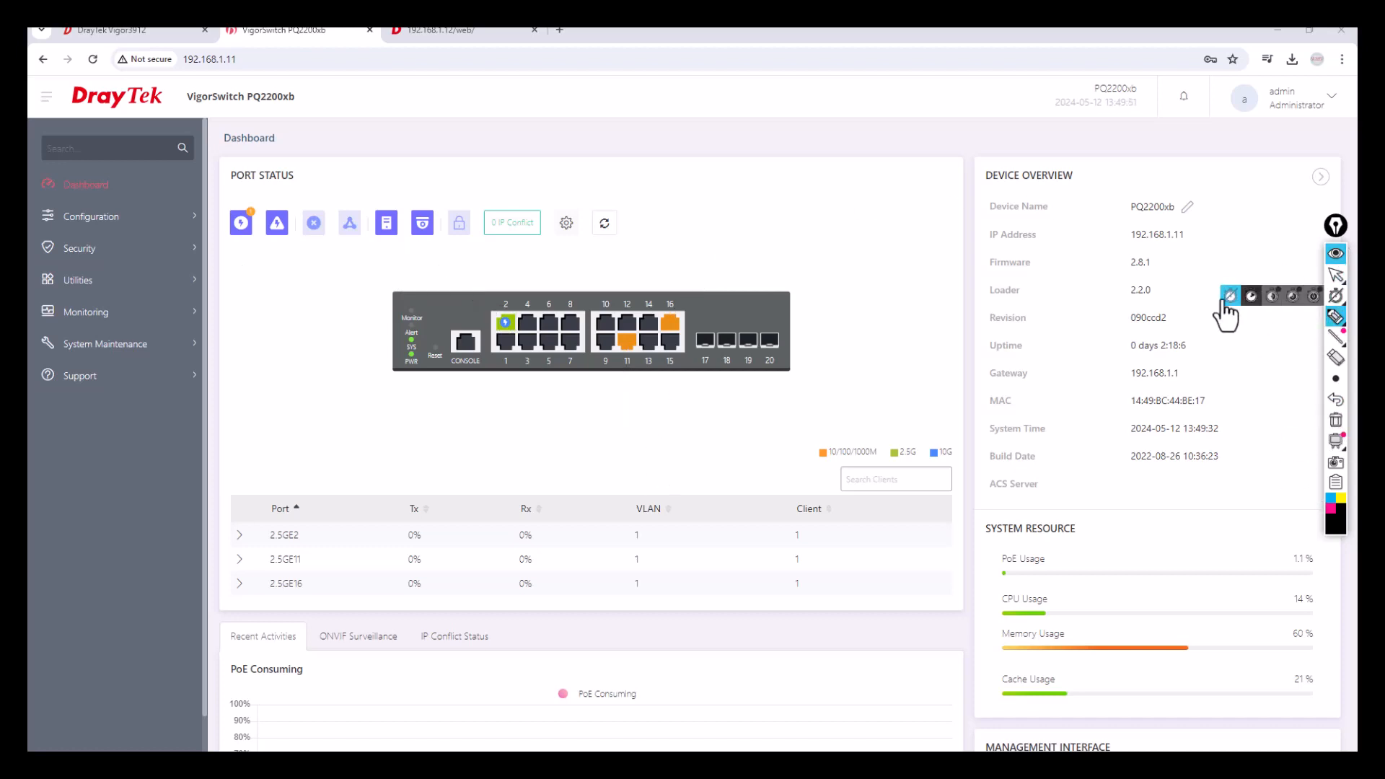
Note firmware 2.8.1 in Device Overview and expand System Maintenance.
{"action": "left_click_drag", "start_coordinate": [1157, 263], "coordinate": [1174, 252]}
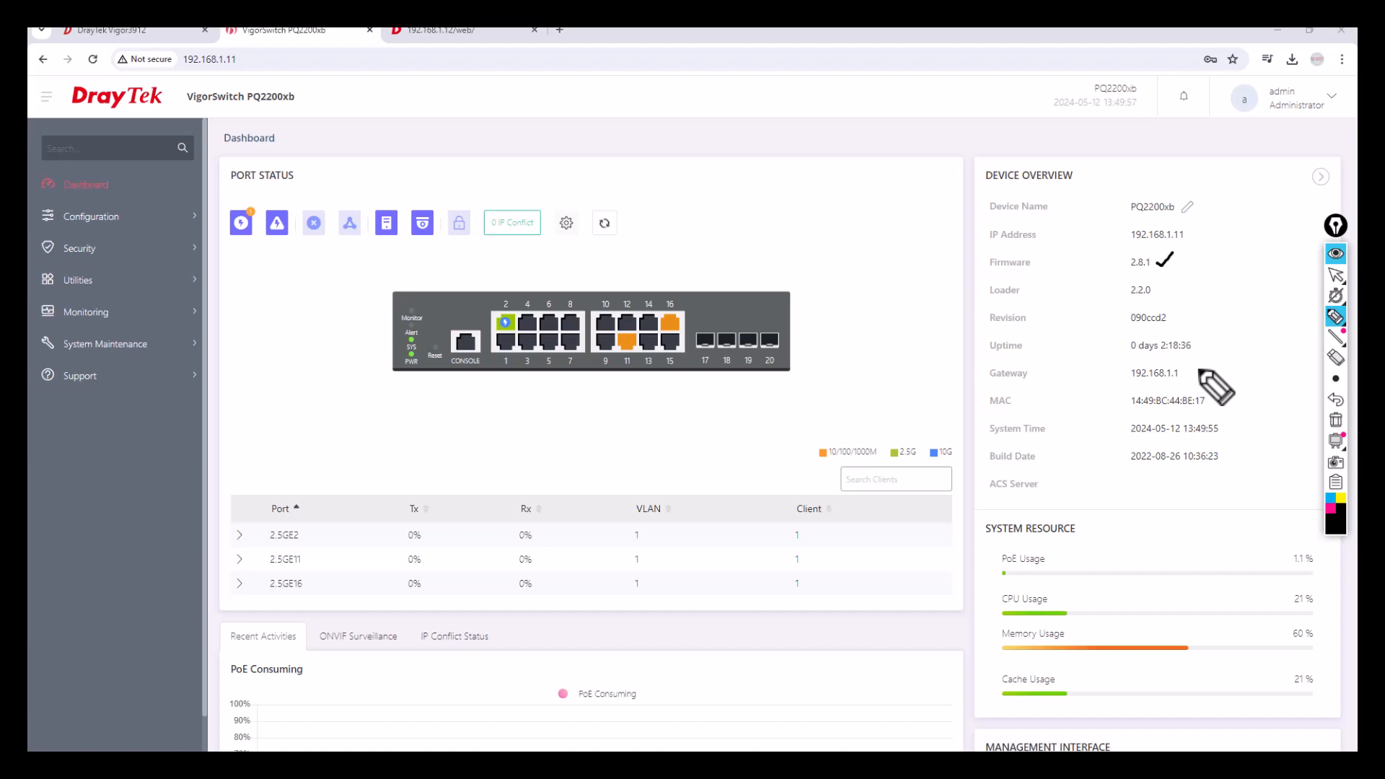
{"action": "left_click", "coordinate": [1337, 421]}
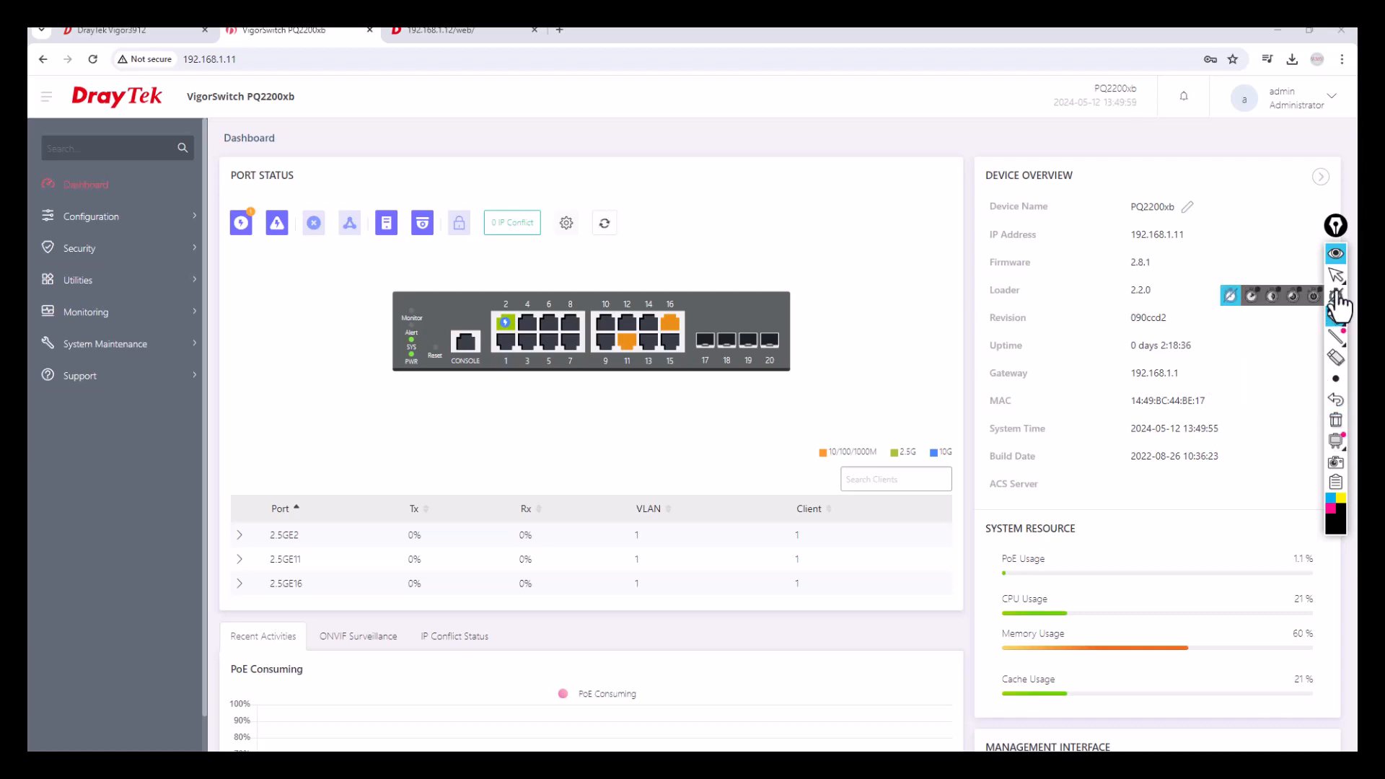
{"action": "left_click", "coordinate": [1338, 277]}
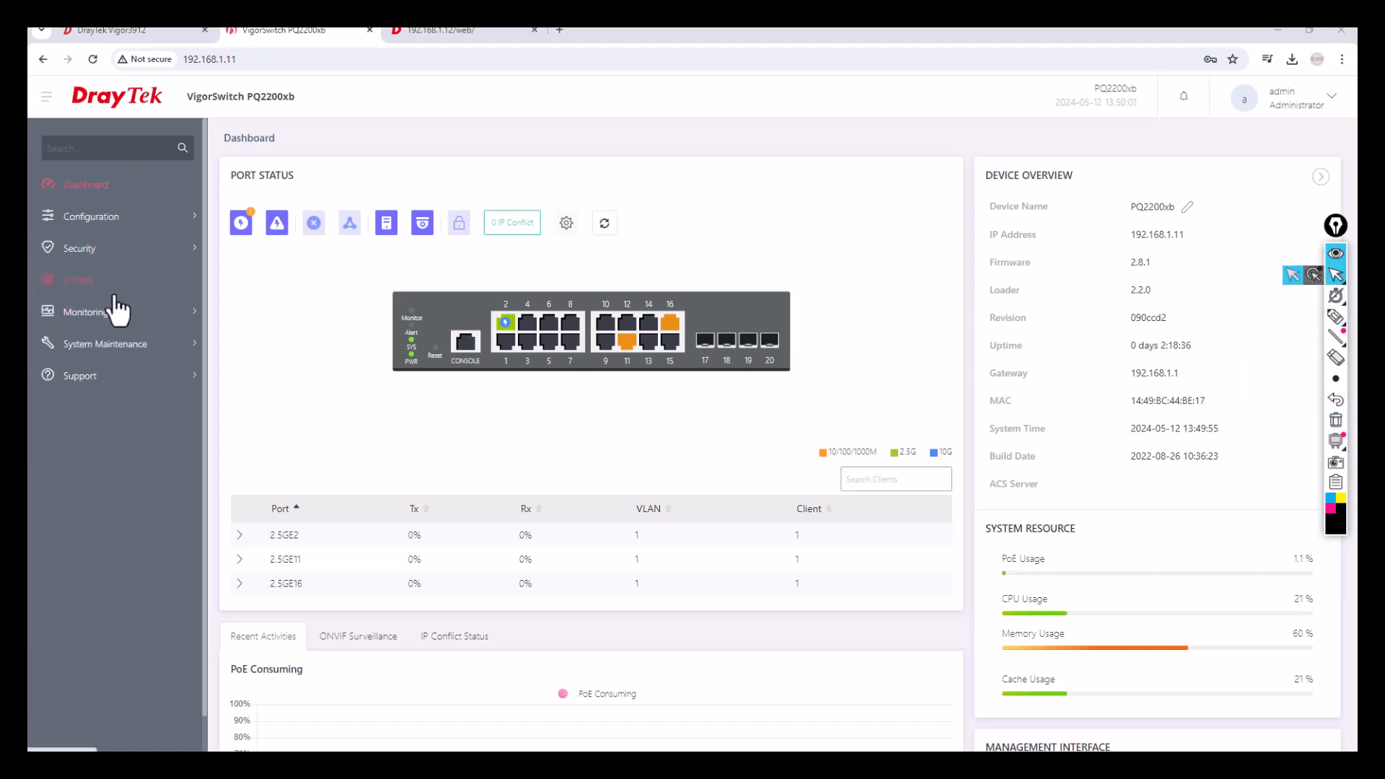
{"action": "left_click", "coordinate": [149, 351]}
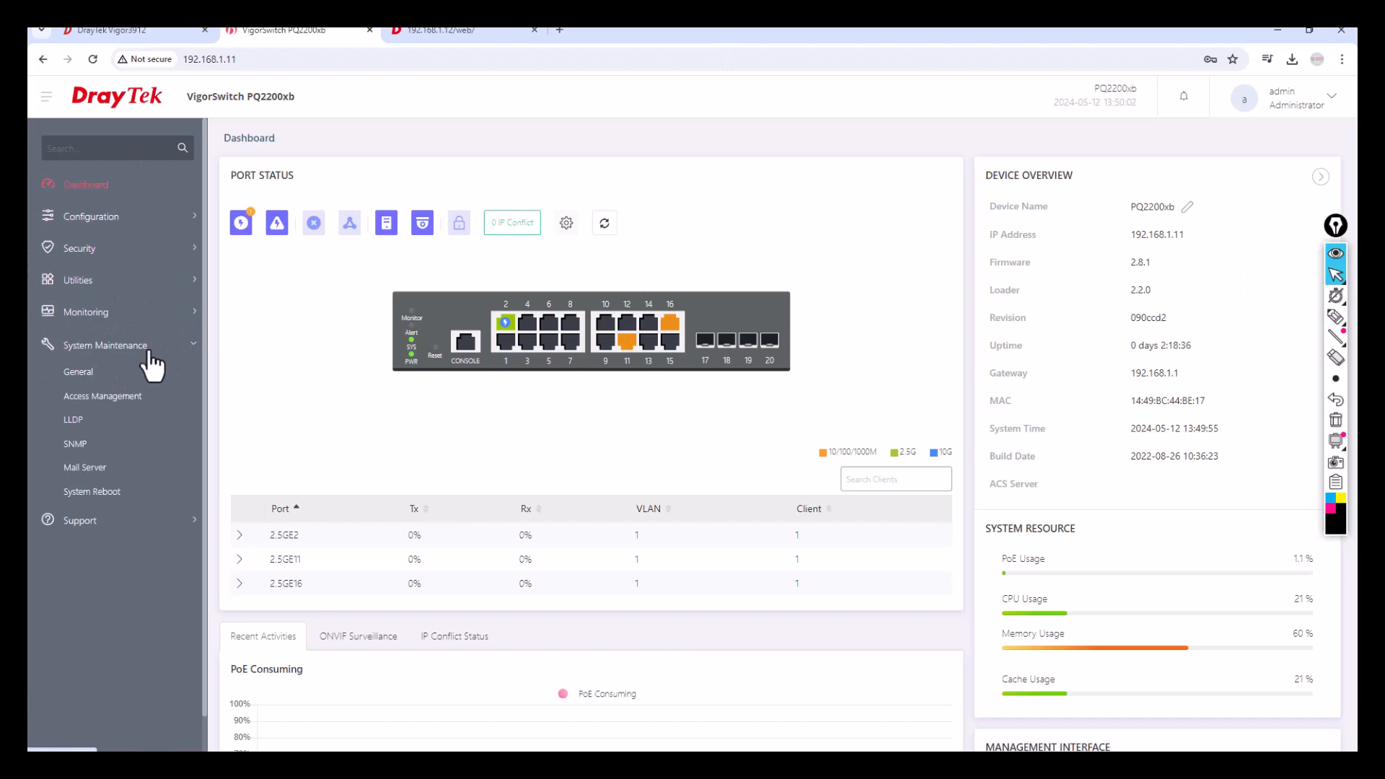
Keep SNTP time sync (pool.ntp.org) and turn off time zone auto-detection, fixing UTC+04:00 Abu Dhabi, Muscat.
{"action": "left_click", "coordinate": [113, 375]}
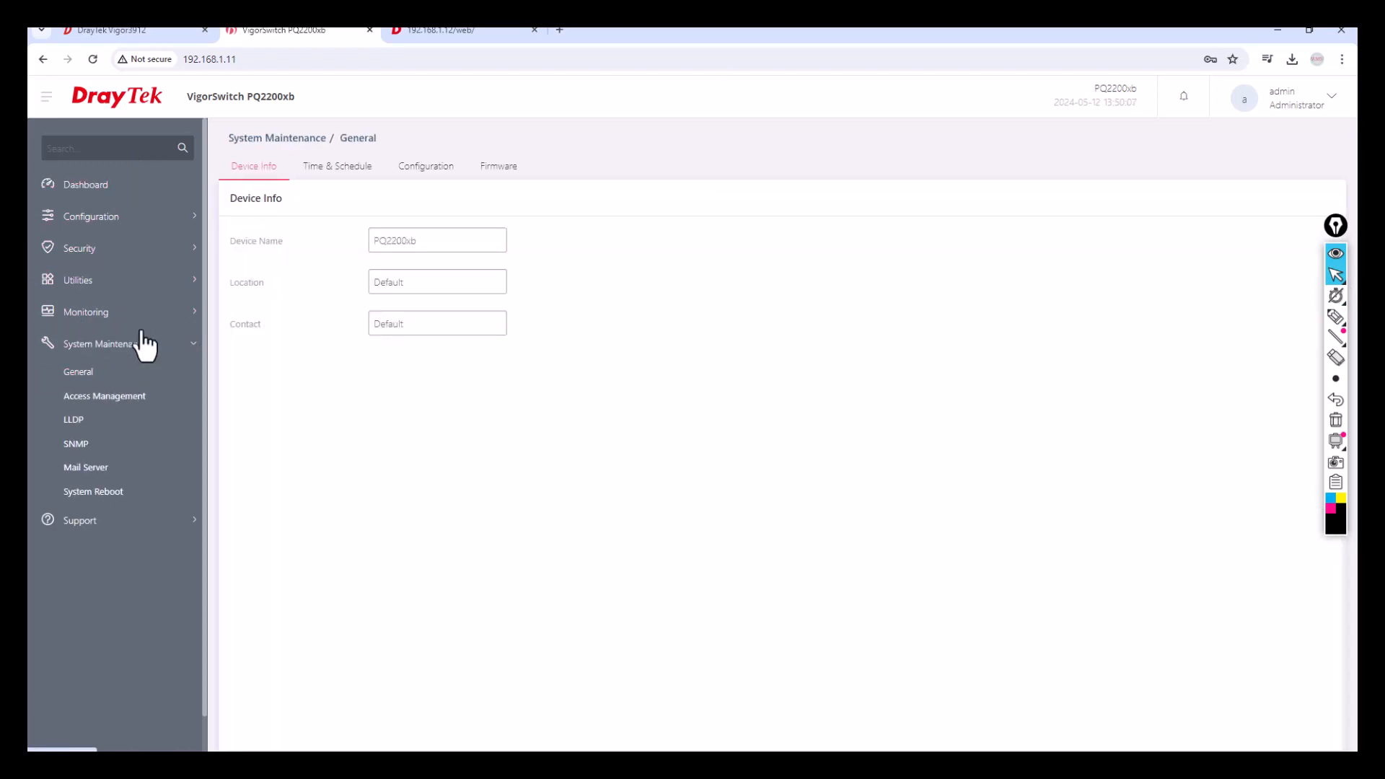
{"action": "left_click", "coordinate": [316, 173]}
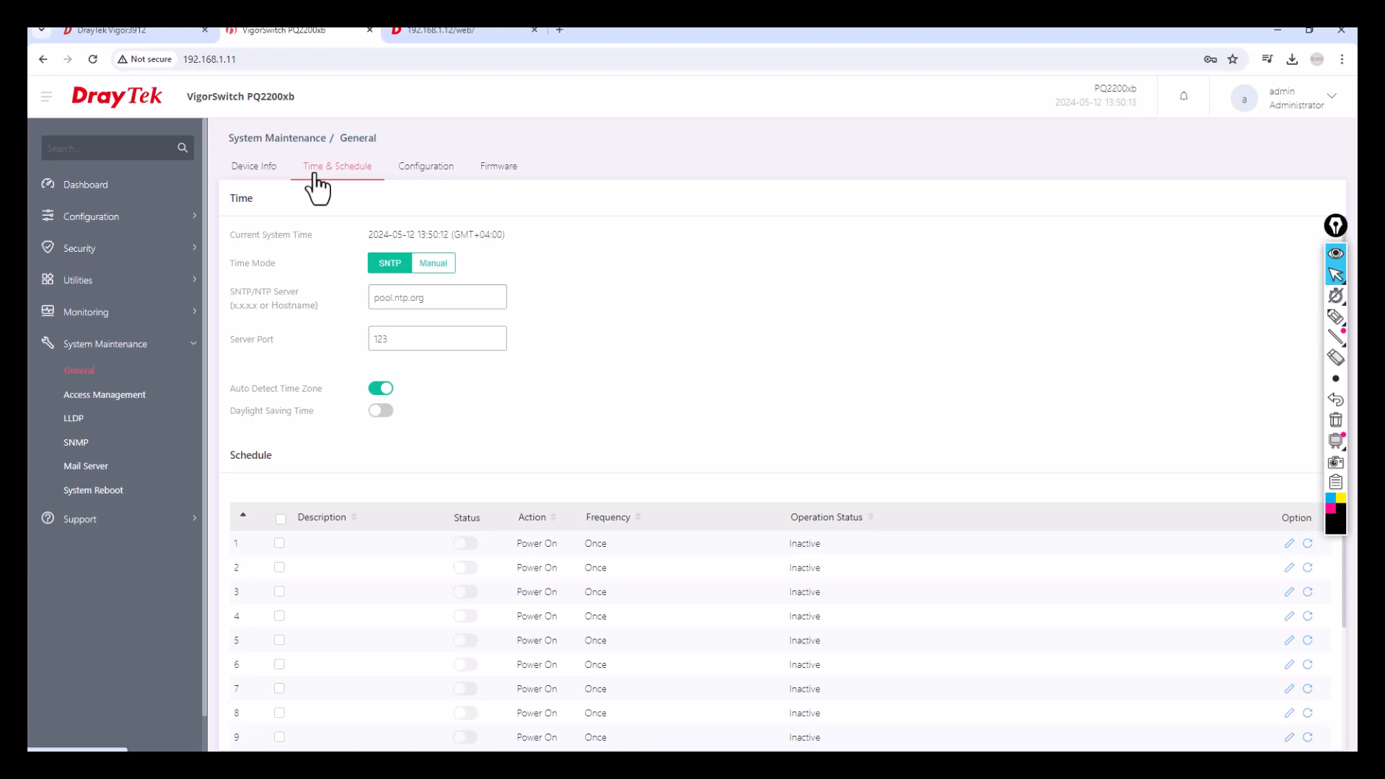
{"action": "left_click", "coordinate": [432, 265]}
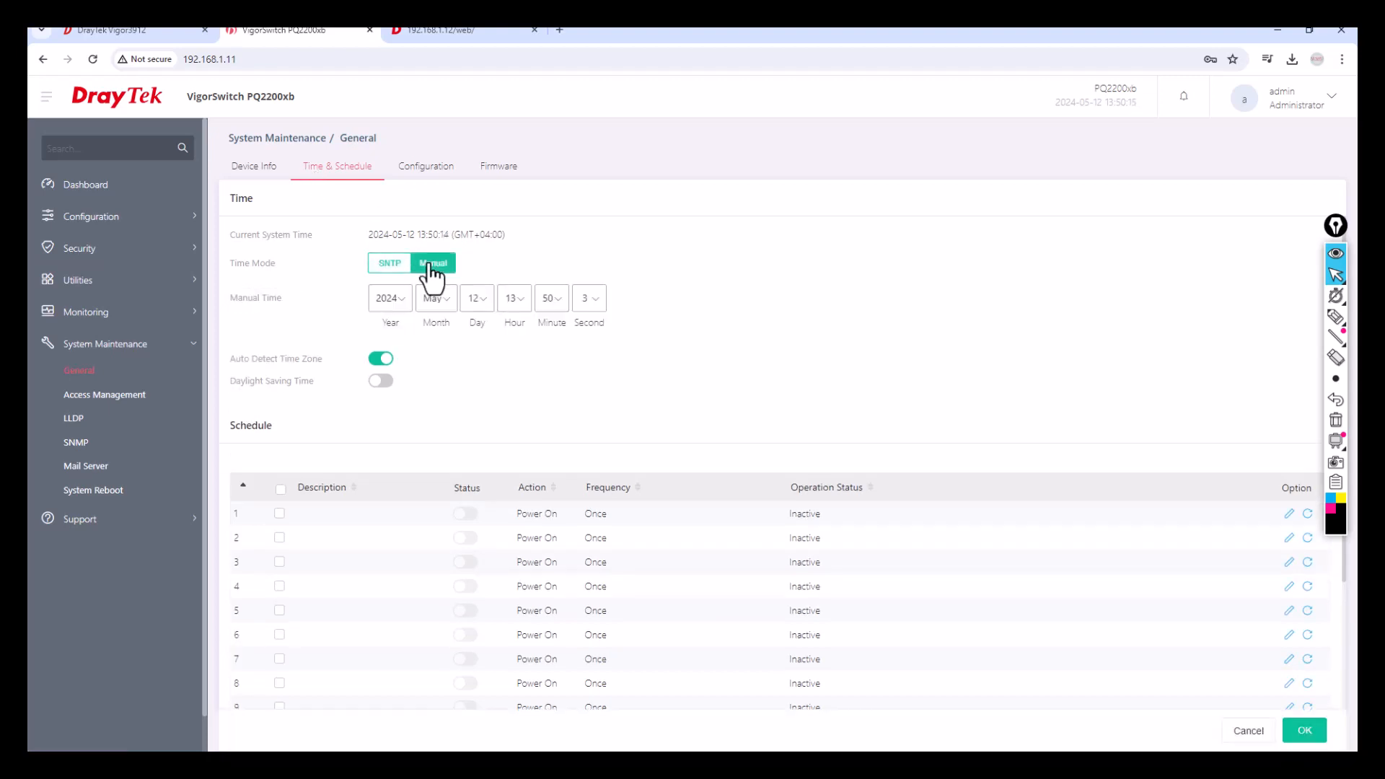
{"action": "left_click", "coordinate": [383, 269]}
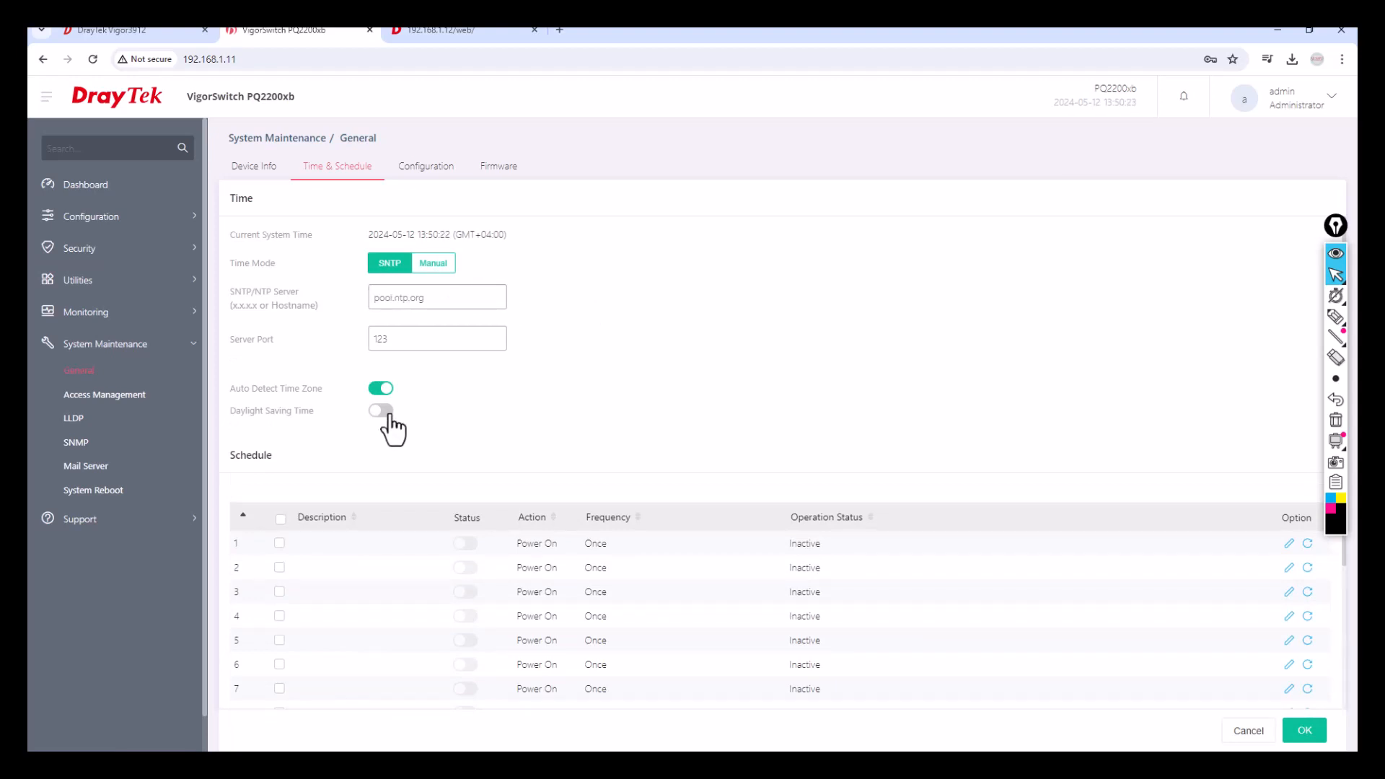
{"action": "left_click", "coordinate": [381, 388]}
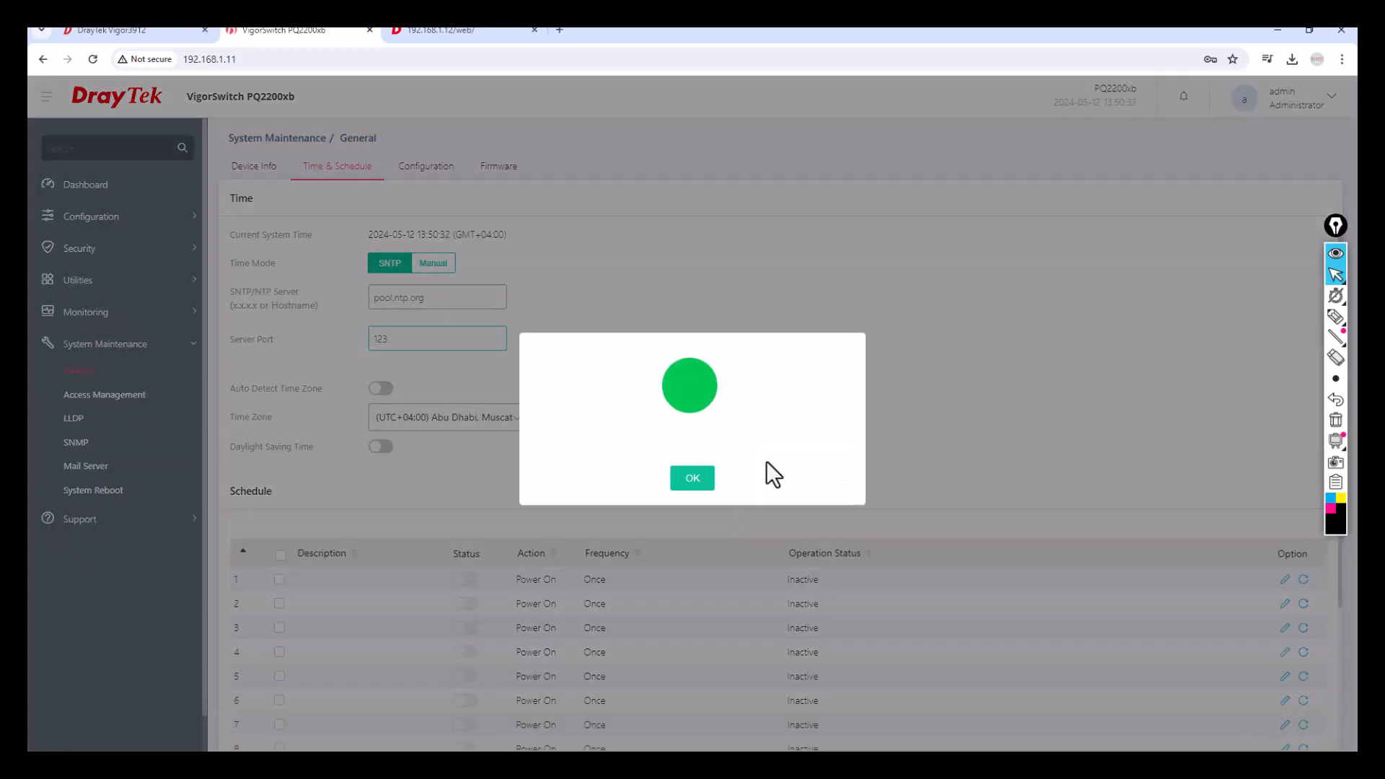
{"action": "left_click", "coordinate": [702, 481]}
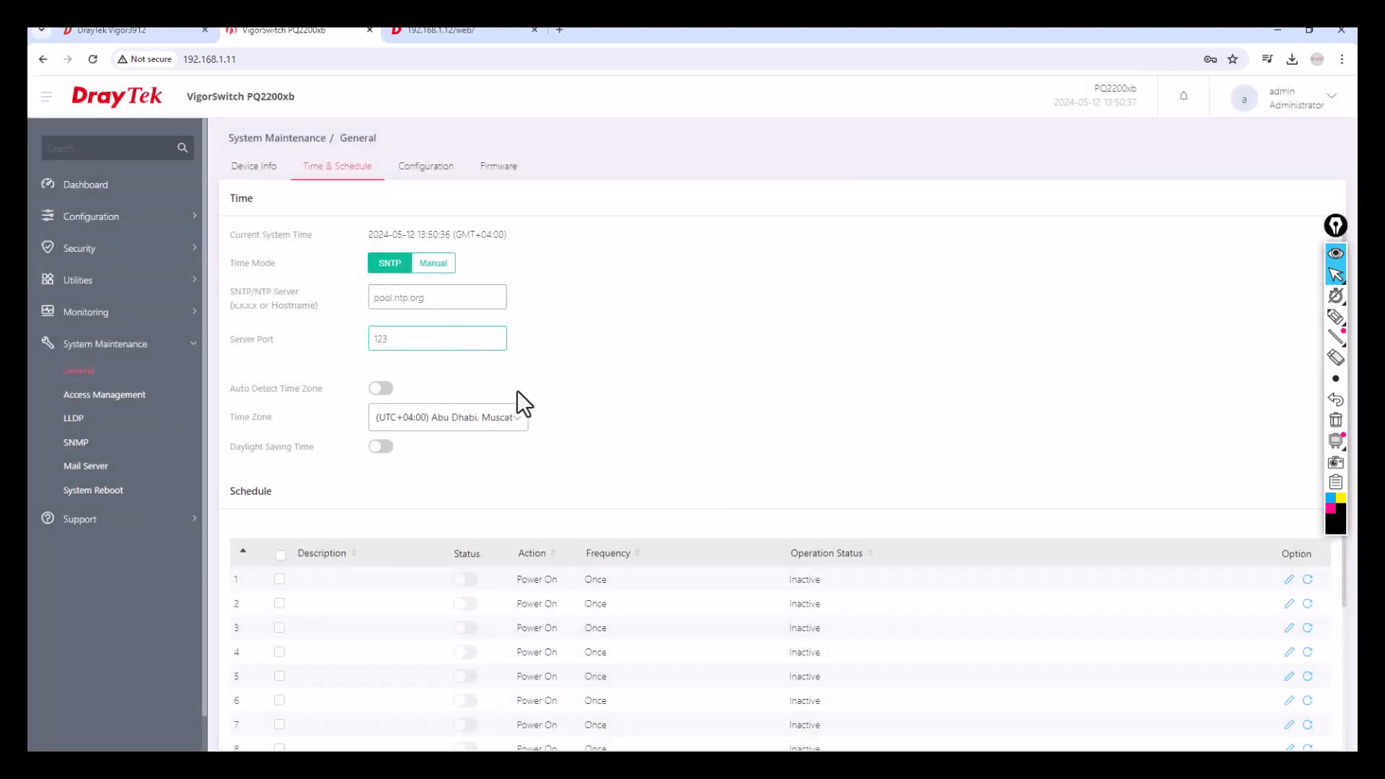
{"action": "left_click_drag", "start_coordinate": [370, 234], "coordinate": [452, 234]}
{"action": "left_click", "coordinate": [427, 168]}
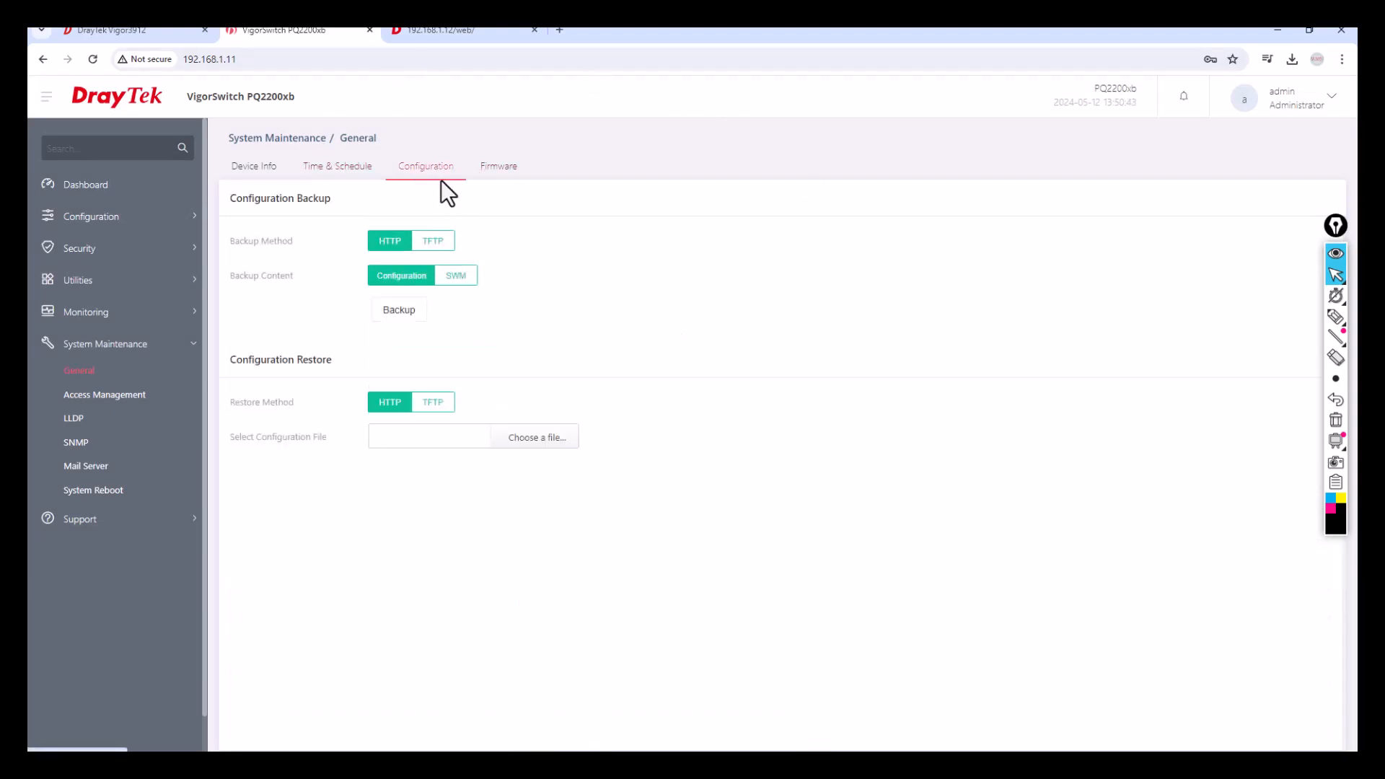
Review backup/restore options and confirm current firmware 2.8.1 with backup 2.7.1.
{"action": "left_click_drag", "start_coordinate": [298, 198], "coordinate": [342, 199]}
{"action": "left_click_drag", "start_coordinate": [305, 363], "coordinate": [327, 362]}
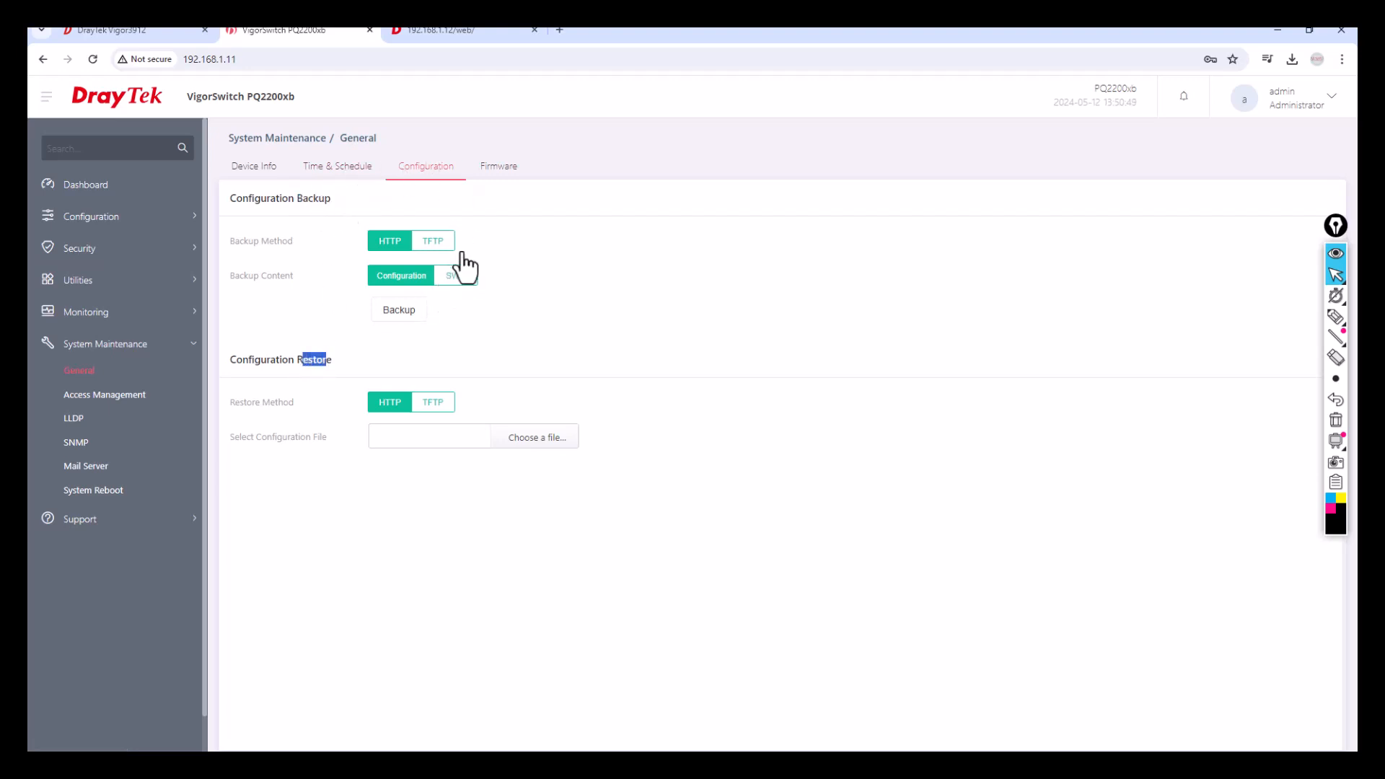
{"action": "left_click", "coordinate": [500, 167]}
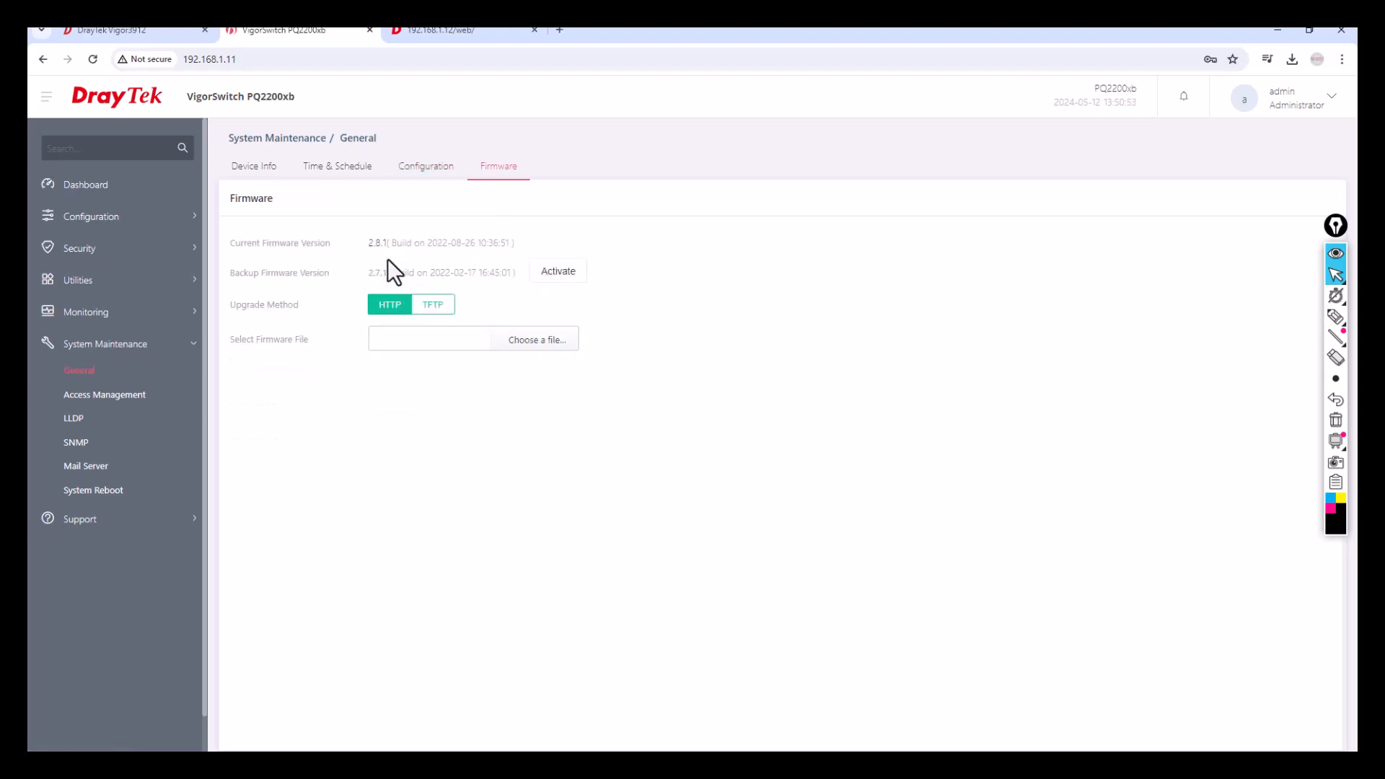
{"action": "left_click_drag", "start_coordinate": [366, 241], "coordinate": [515, 243]}
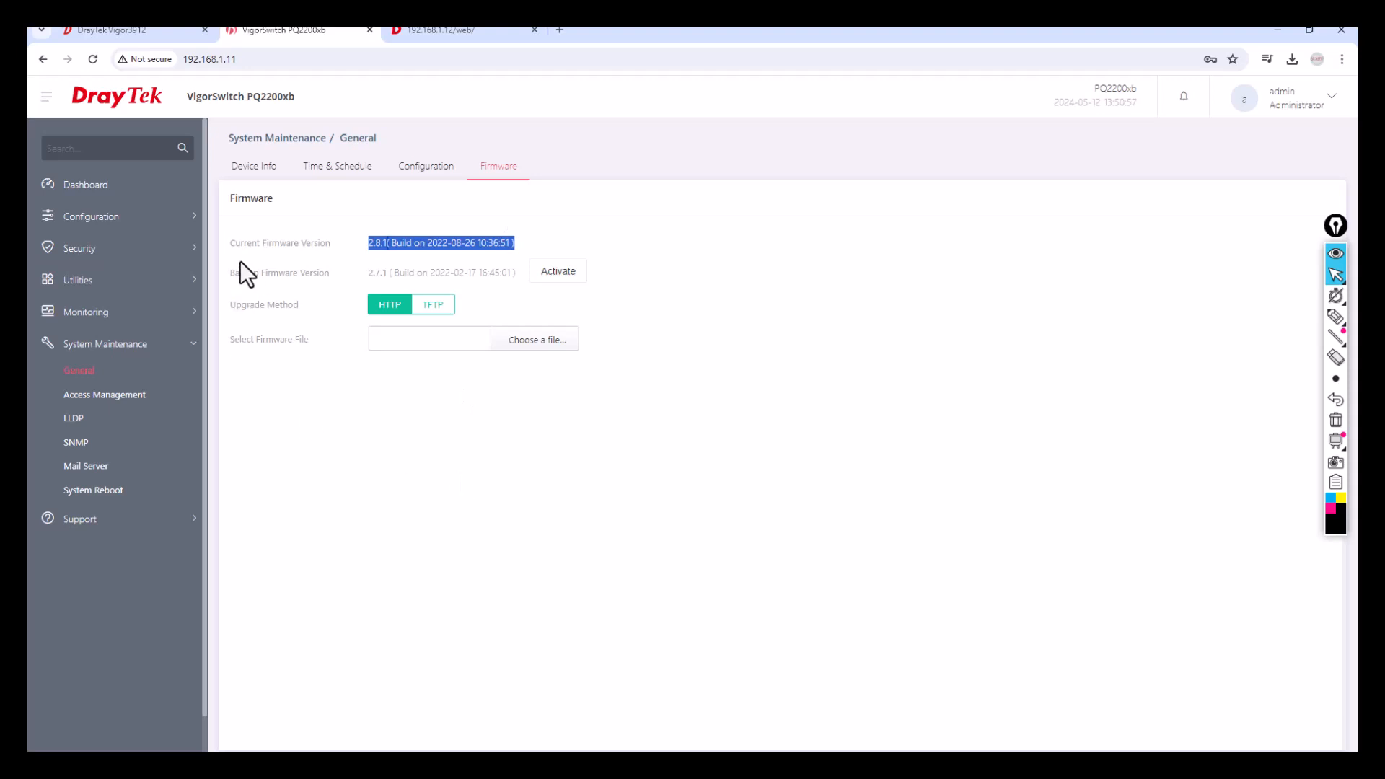
{"action": "left_click_drag", "start_coordinate": [231, 243], "coordinate": [324, 243]}
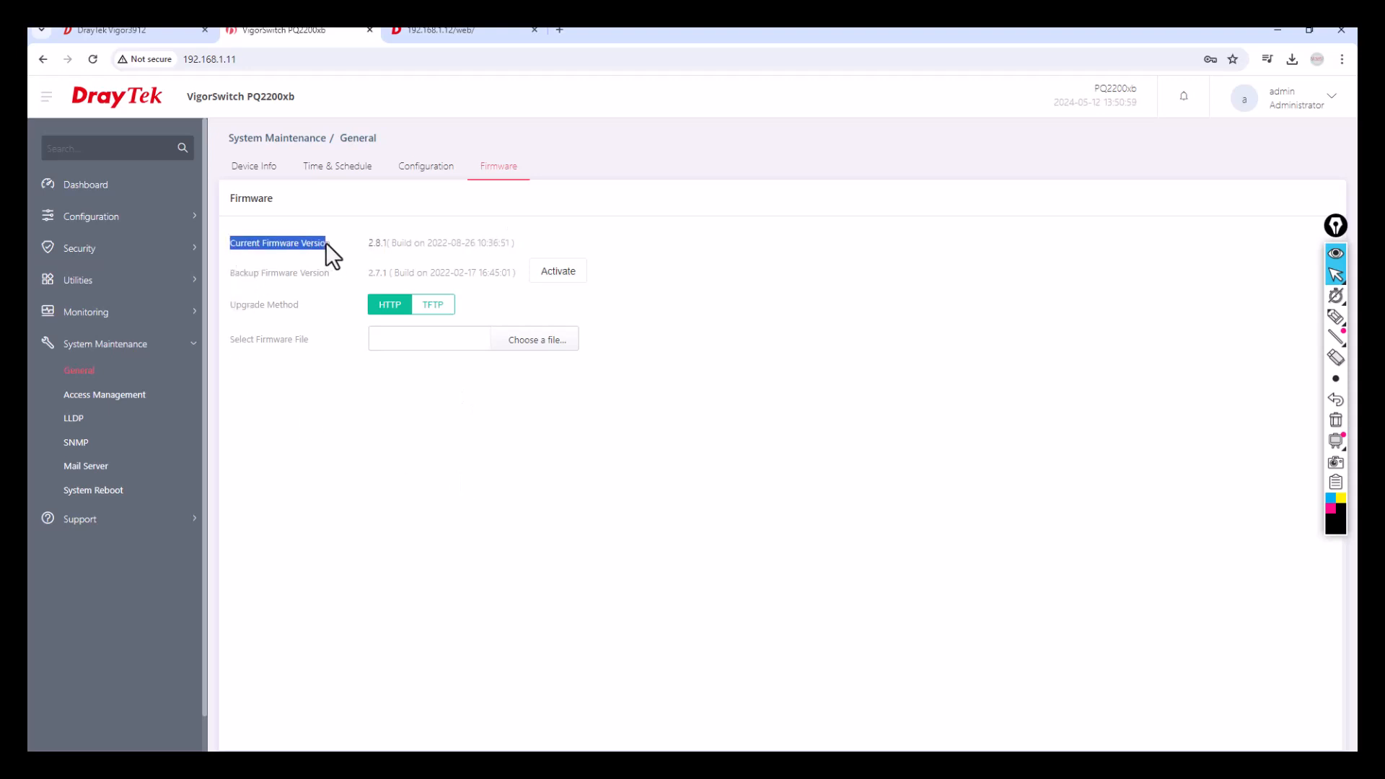
{"action": "left_click_drag", "start_coordinate": [230, 272], "coordinate": [253, 276]}
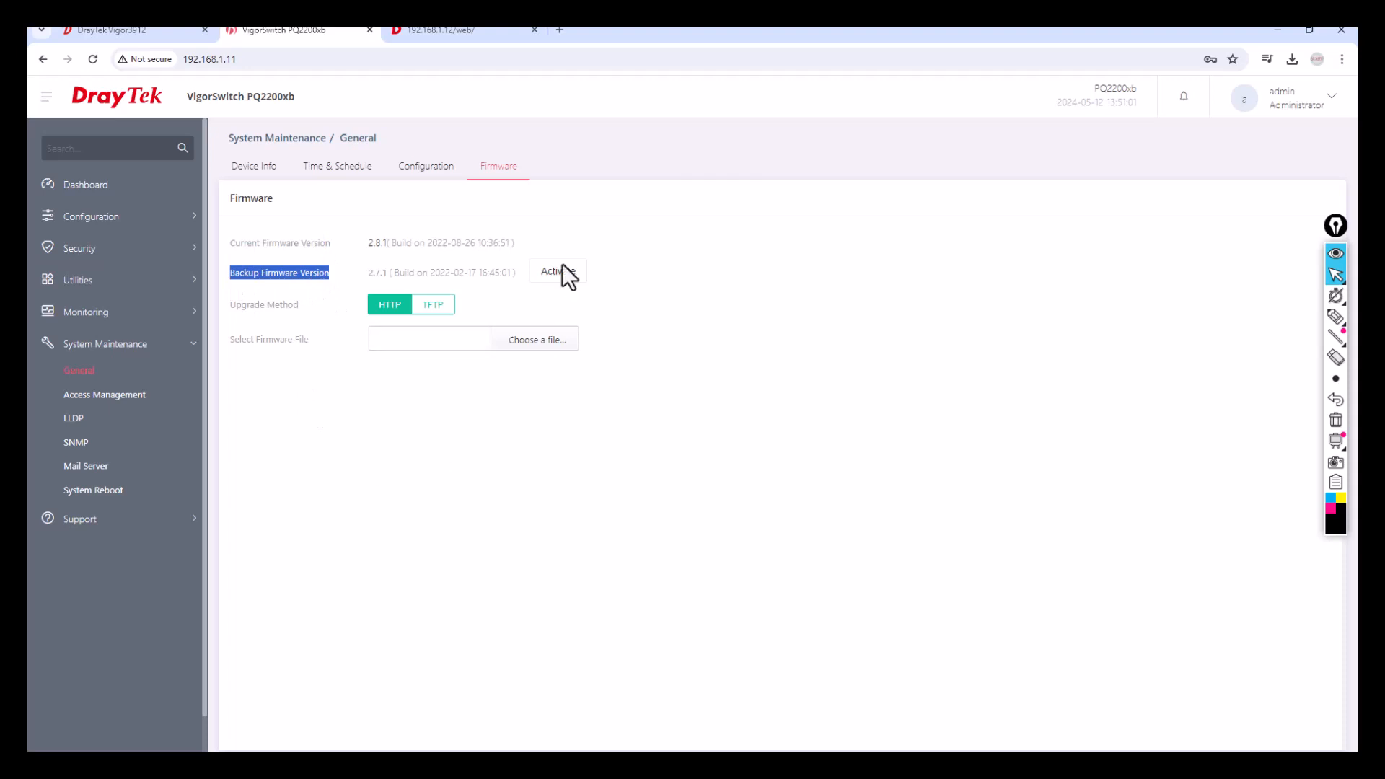
{"action": "left_click_drag", "start_coordinate": [363, 242], "coordinate": [517, 252]}
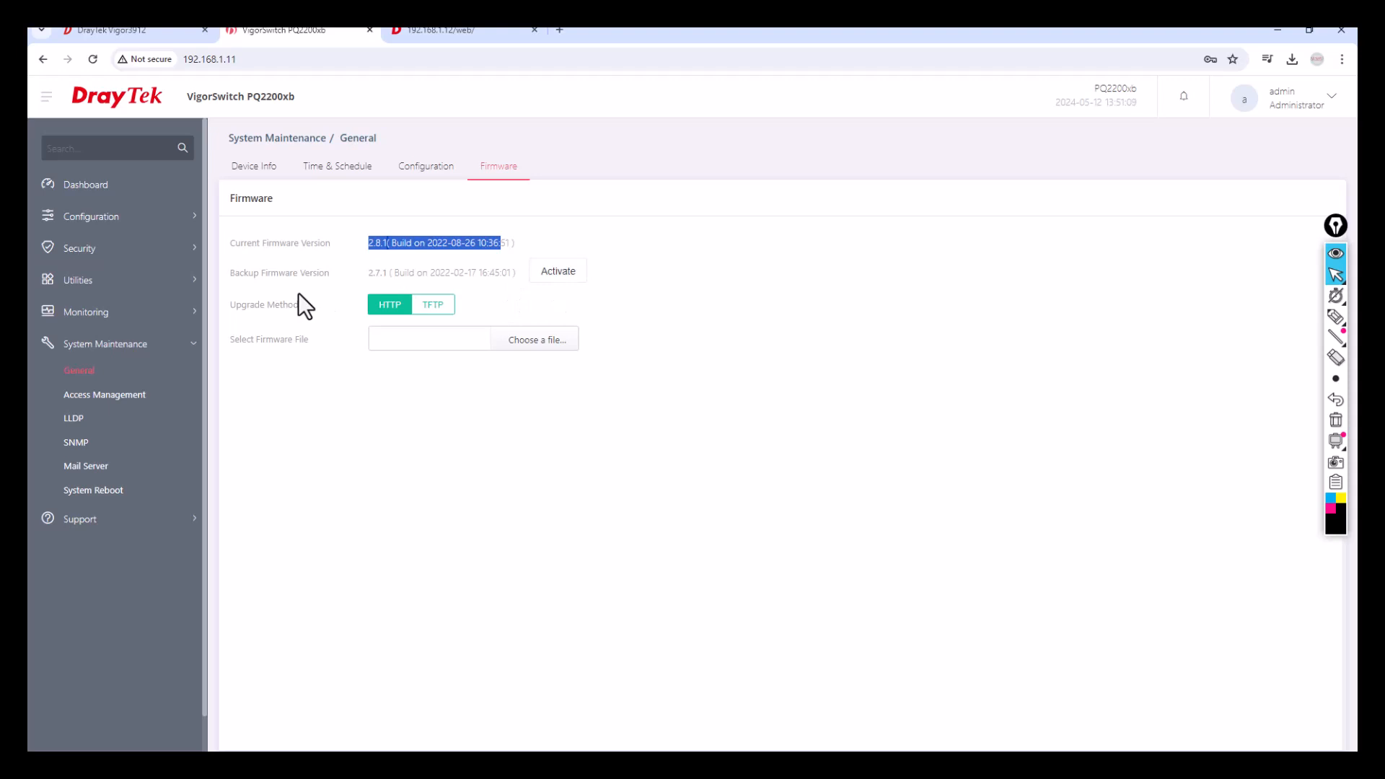
{"action": "left_click", "coordinate": [96, 398]}
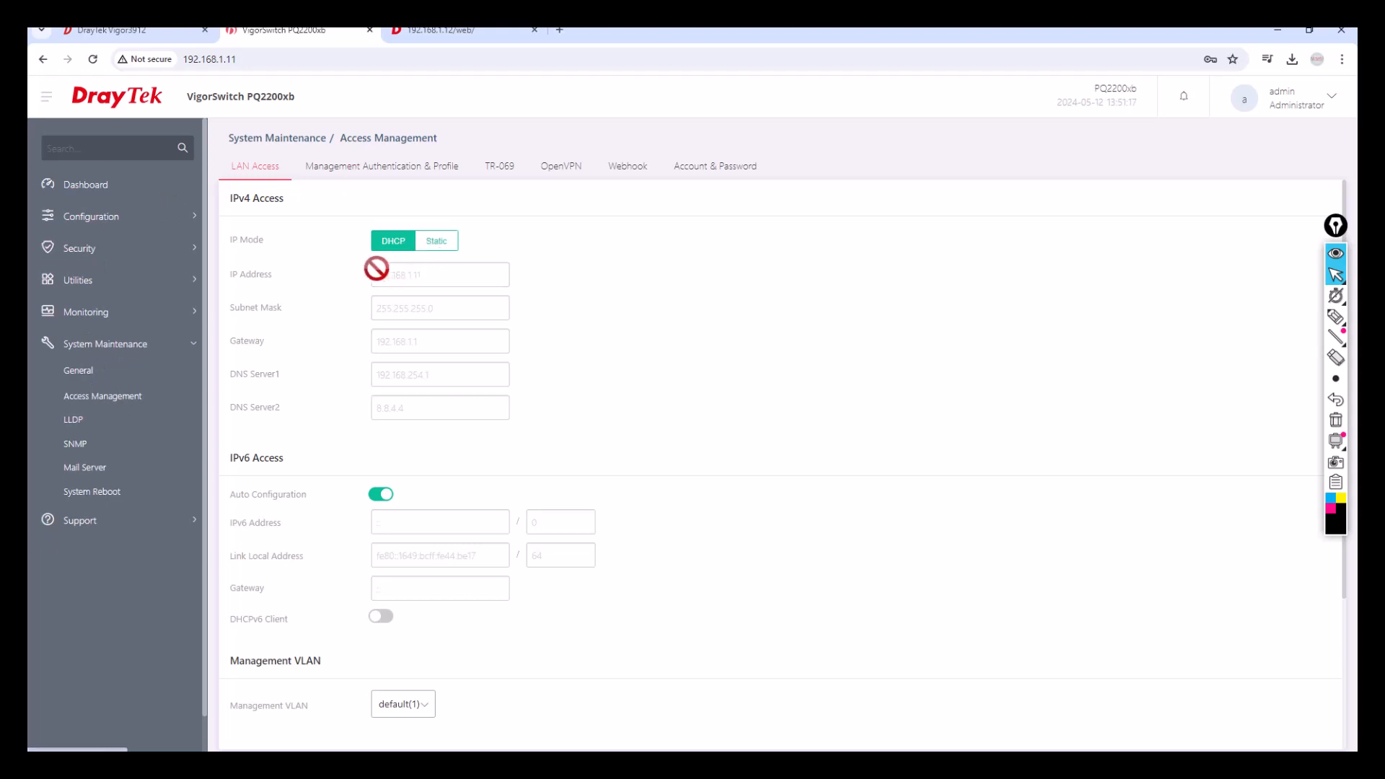
{"action": "left_click", "coordinate": [1335, 321]}
{"action": "left_click_drag", "start_coordinate": [381, 210], "coordinate": [399, 205]}
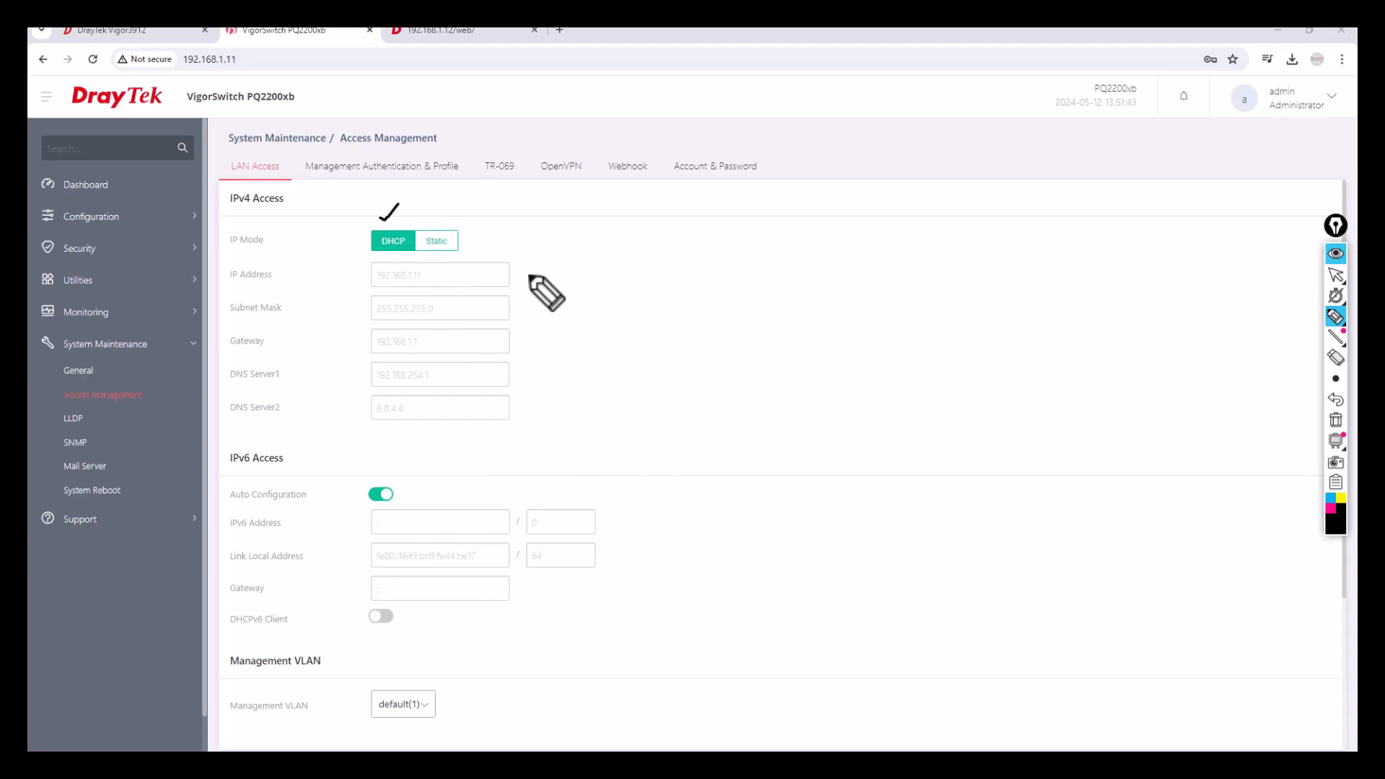
{"action": "mouse_move", "coordinate": [528, 266]}
{"action": "left_mouse_down"}
{"action": "mouse_move", "coordinate": [541, 340]}
{"action": "mouse_move", "coordinate": [530, 416]}
{"action": "left_mouse_up"}
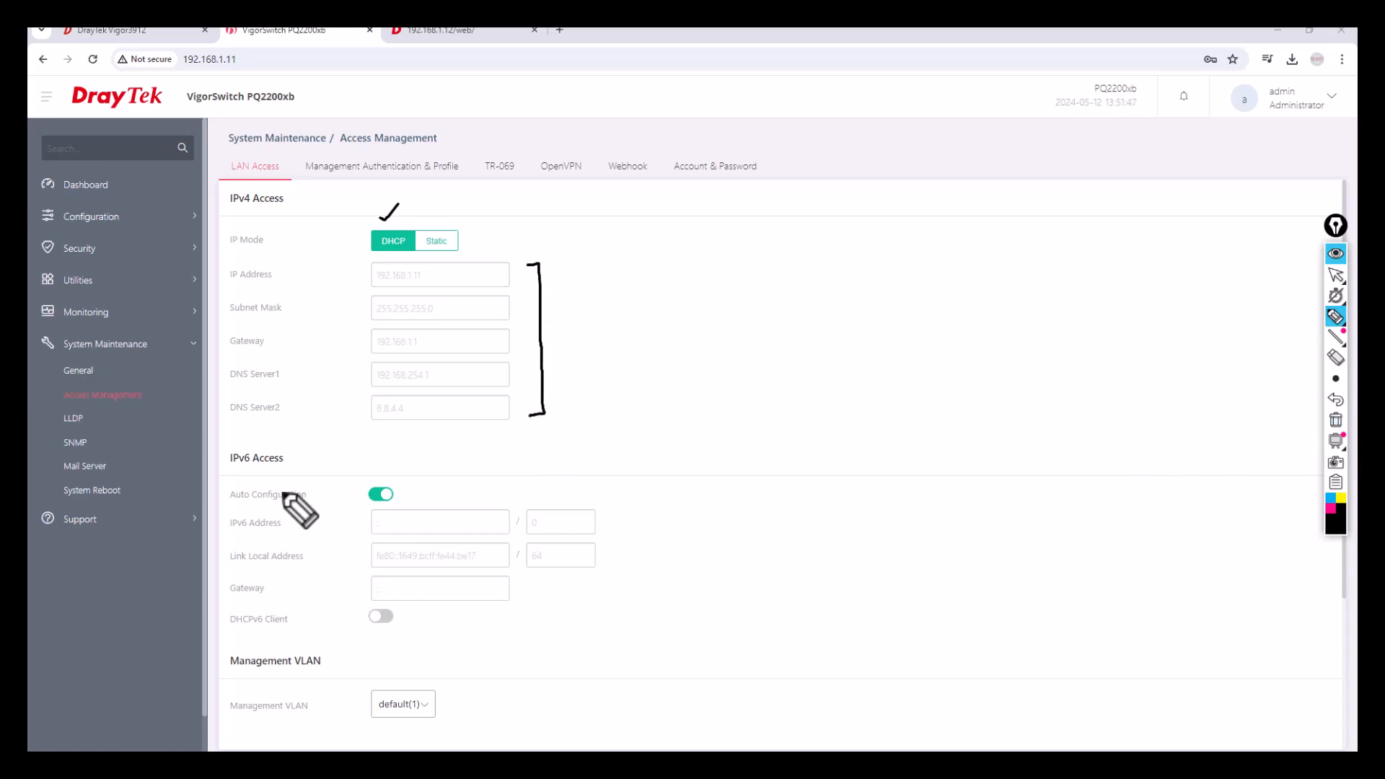
{"action": "left_click_drag", "start_coordinate": [284, 460], "coordinate": [318, 426]}
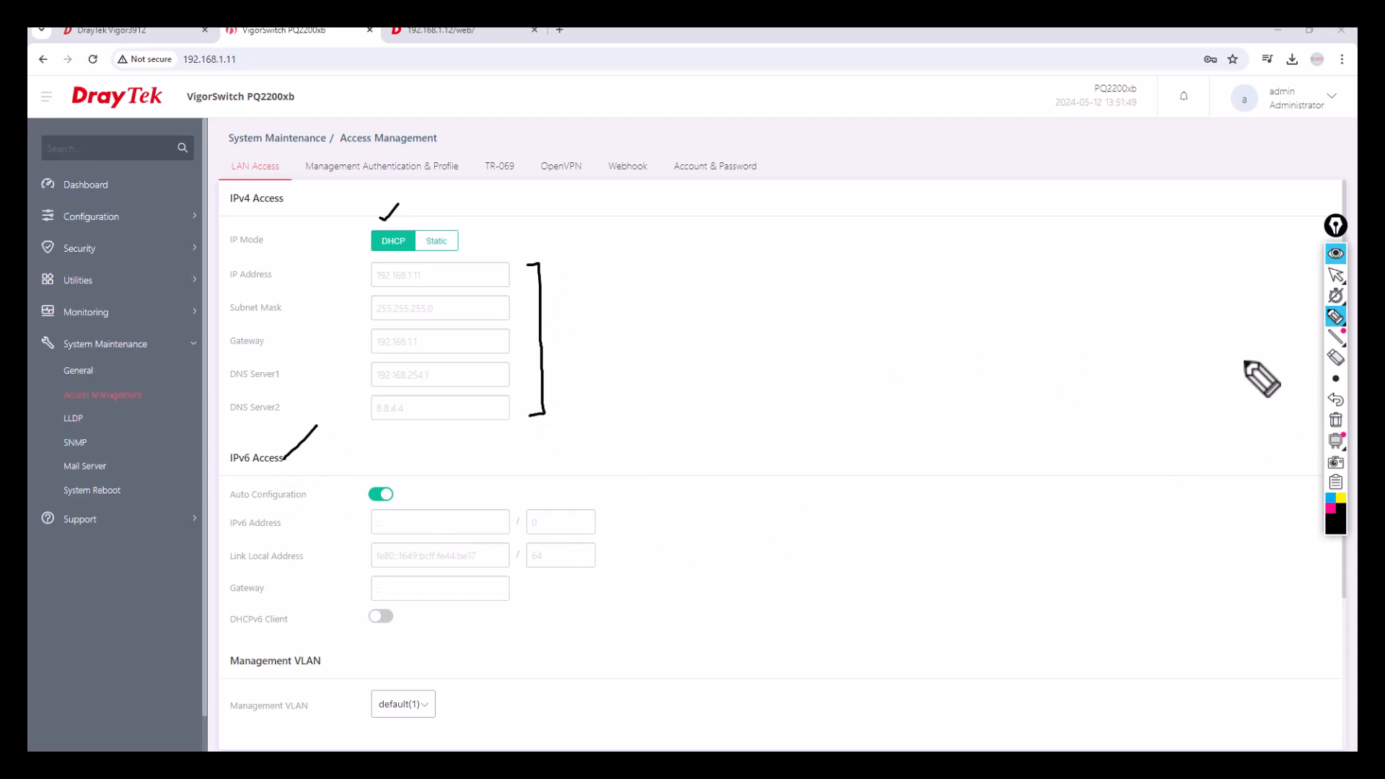
{"action": "left_click", "coordinate": [1336, 277]}
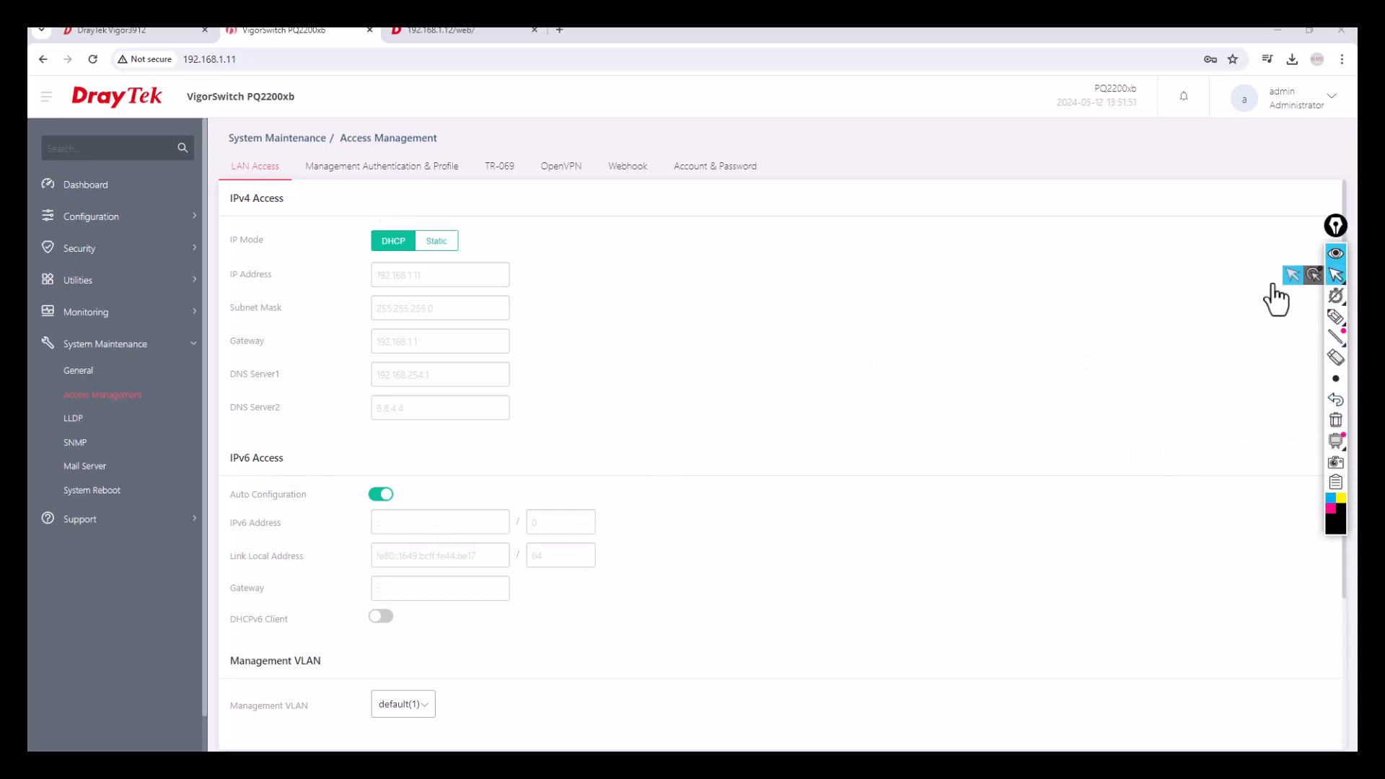
{"action": "left_click", "coordinate": [192, 346]}
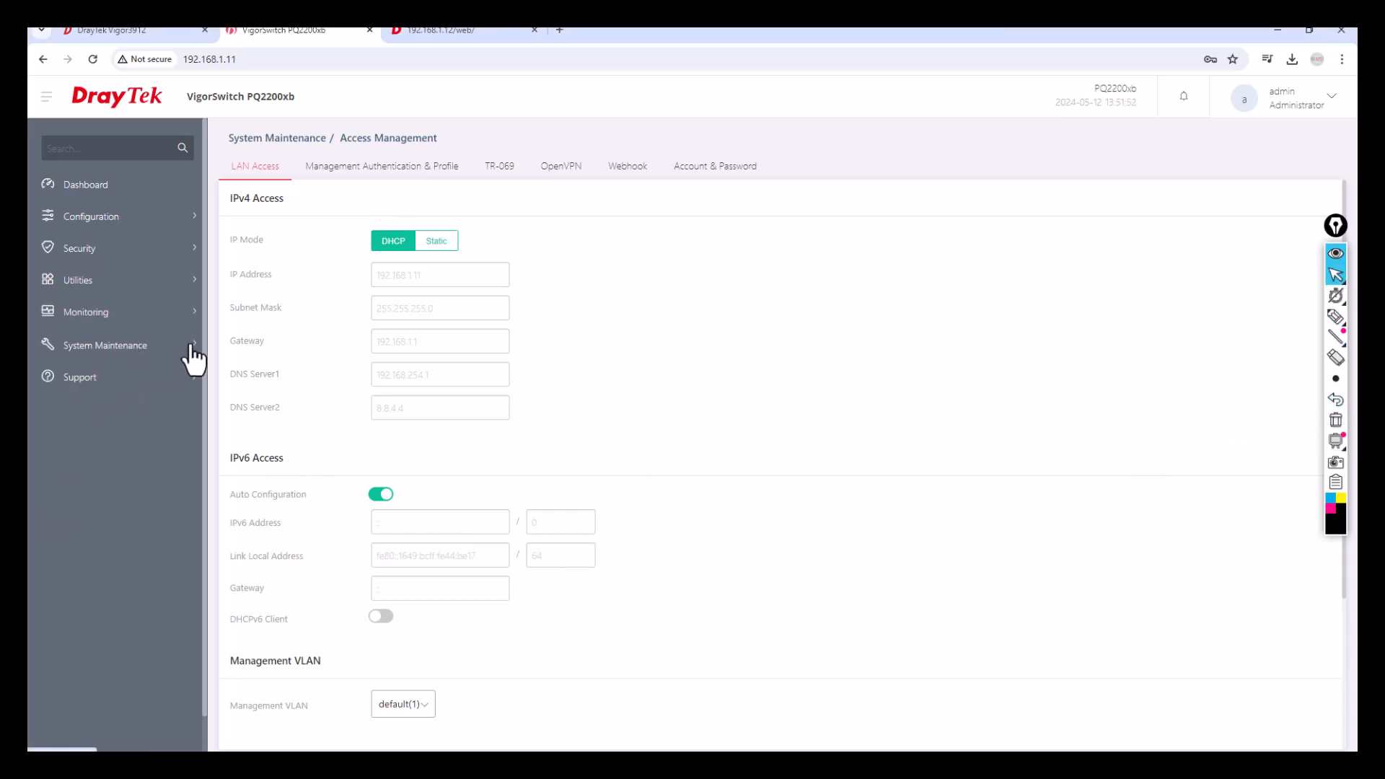
Add static VLAN 10 named Staff in VLAN Setup.
{"action": "left_click", "coordinate": [192, 218]}
{"action": "left_click", "coordinate": [92, 272]}
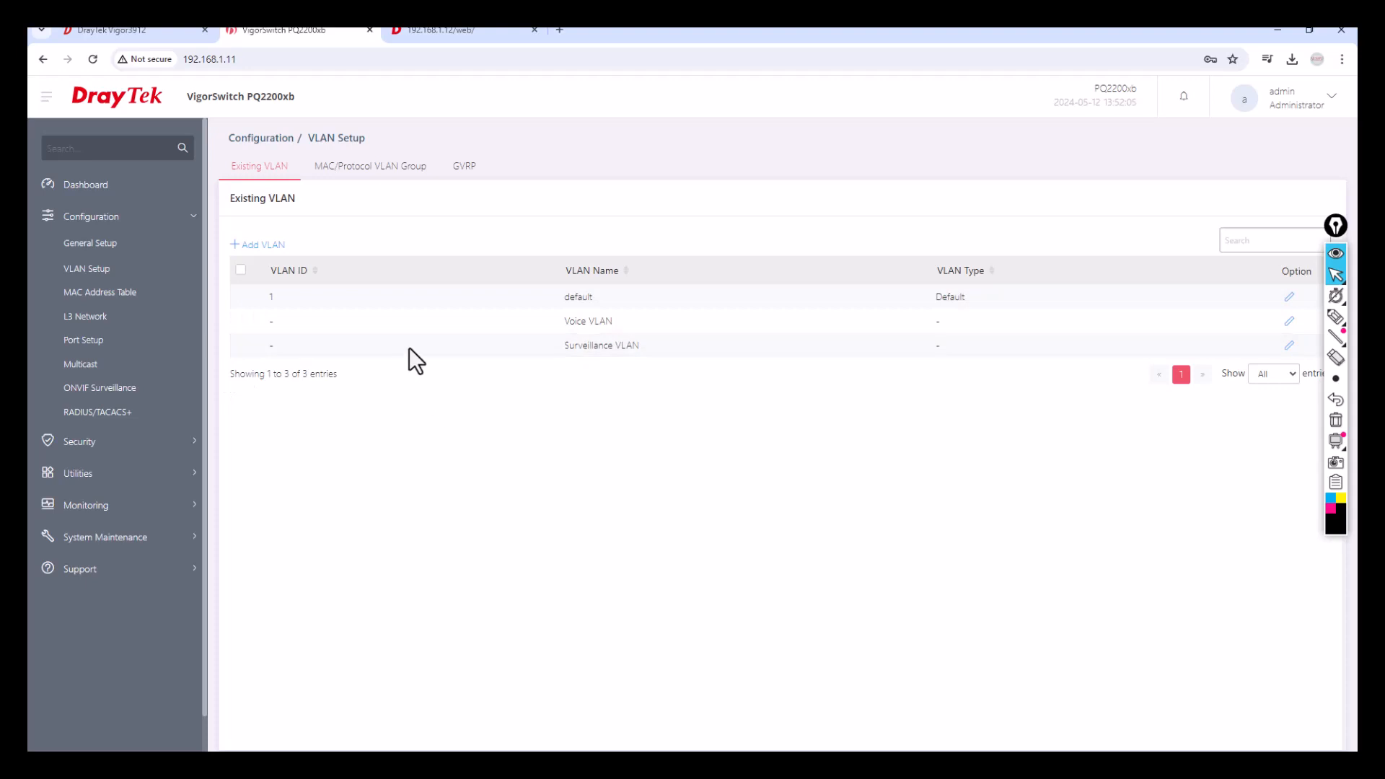
{"action": "left_click", "coordinate": [267, 246]}
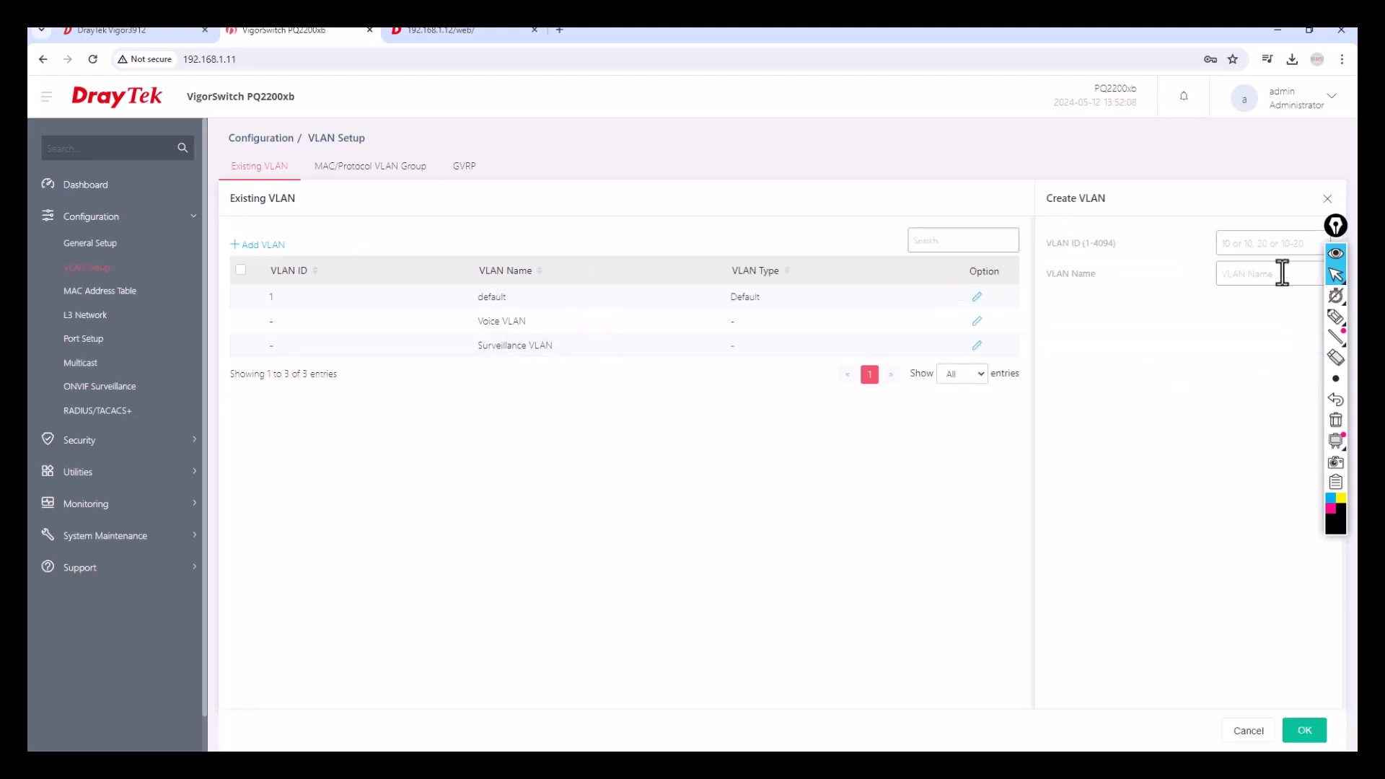
{"action": "left_click_drag", "start_coordinate": [1341, 246], "coordinate": [1335, 339]}
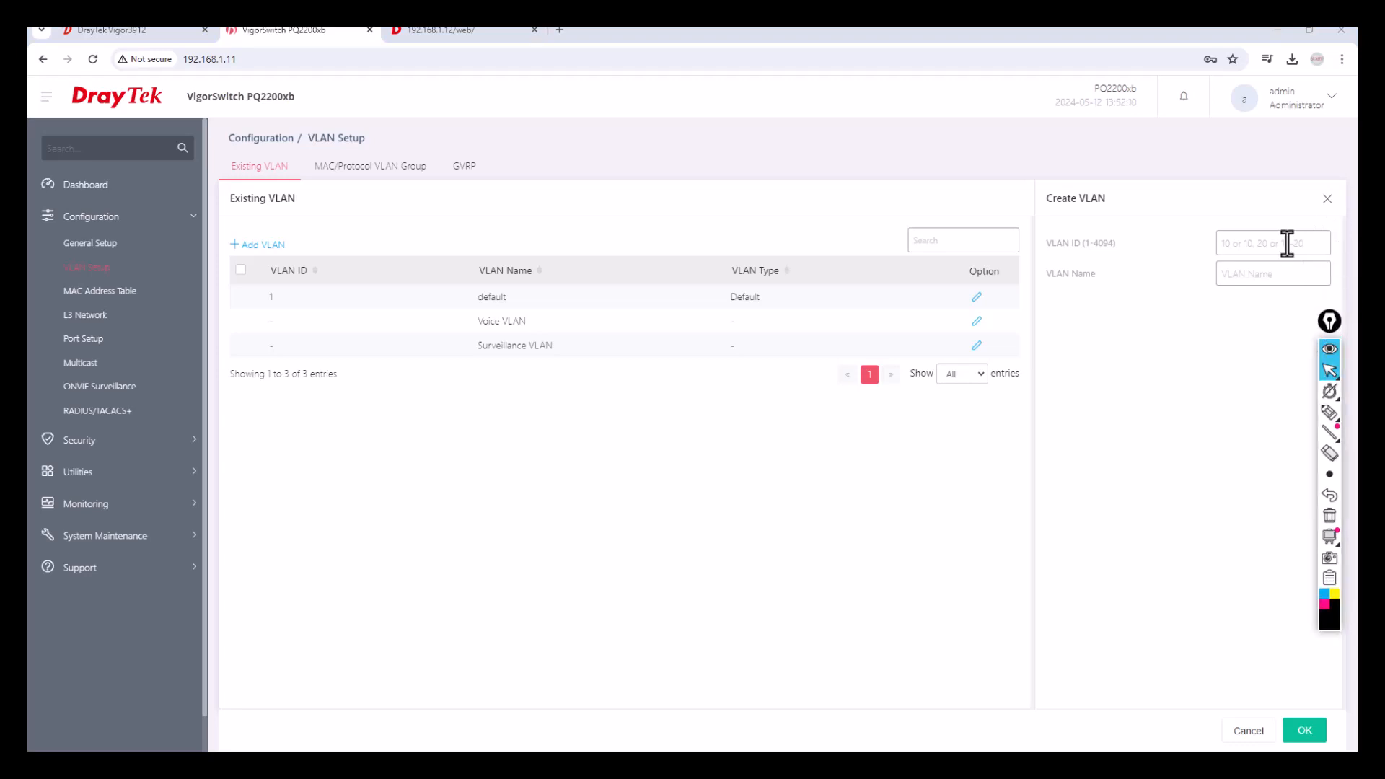
{"action": "type", "text": "10"}
{"action": "type", "text": "Staff"}
{"action": "left_click", "coordinate": [1302, 729]}
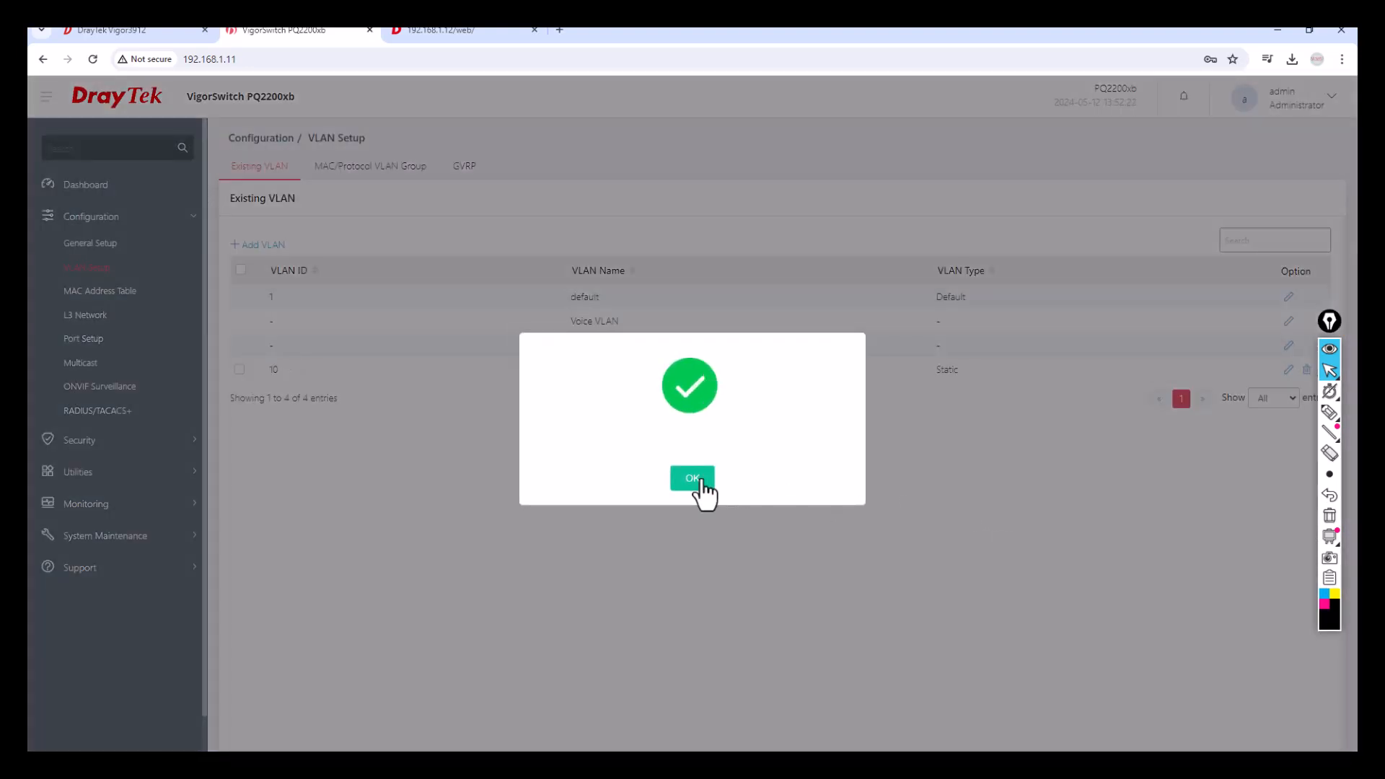
{"action": "left_click", "coordinate": [693, 479]}
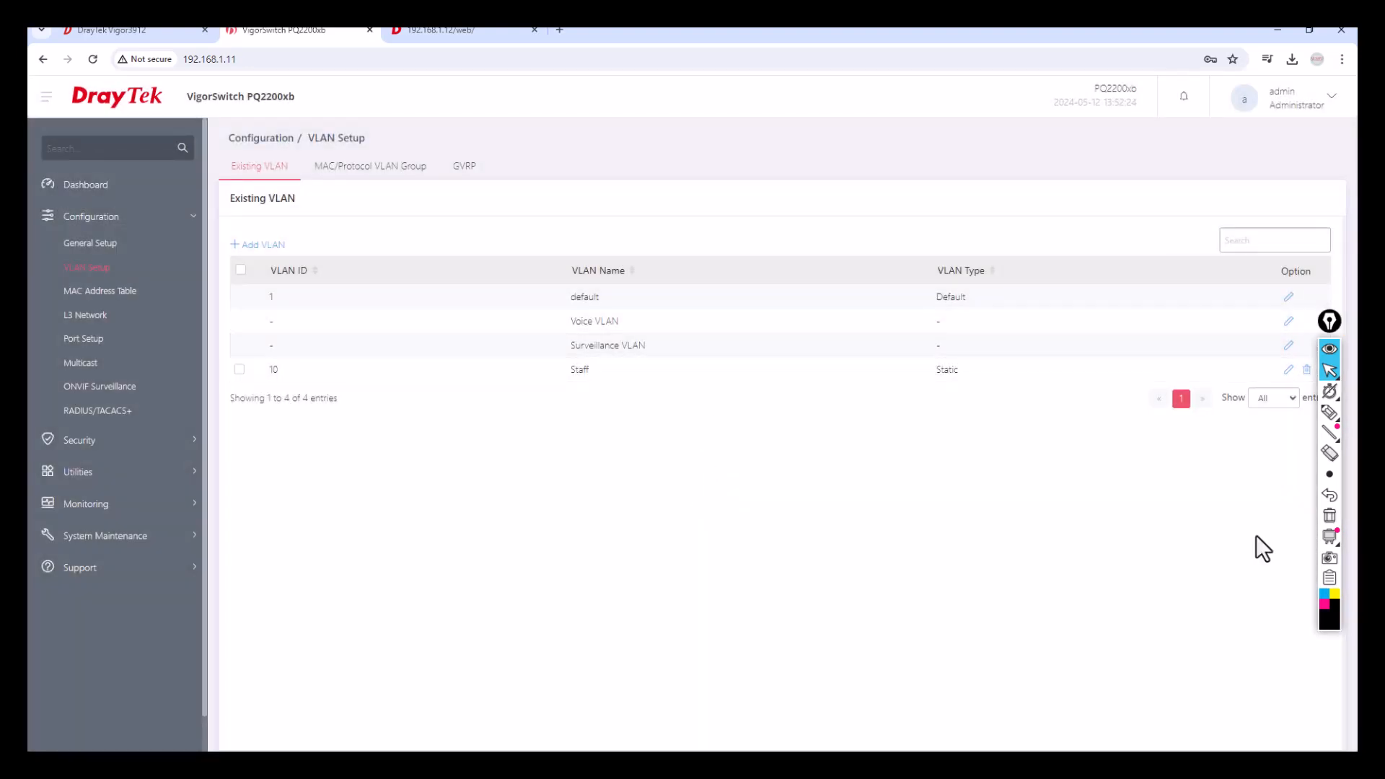
Add VLAN 20 named Mgmt.
{"action": "left_click", "coordinate": [258, 246]}
{"action": "left_click", "coordinate": [1281, 241]}
{"action": "type", "text": "2"}
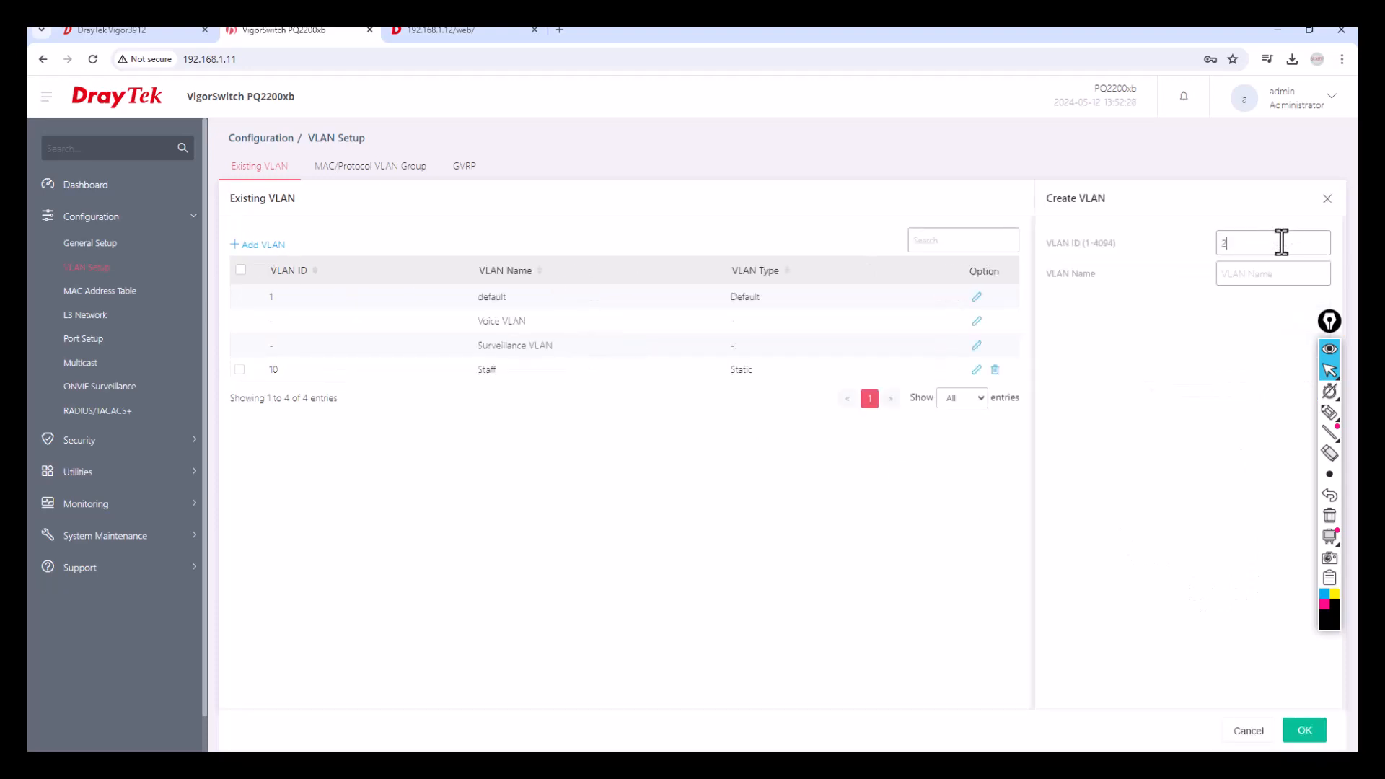
{"action": "type", "text": "0"}
{"action": "left_click", "coordinate": [1272, 274]}
{"action": "type", "text": "Mgmt"}
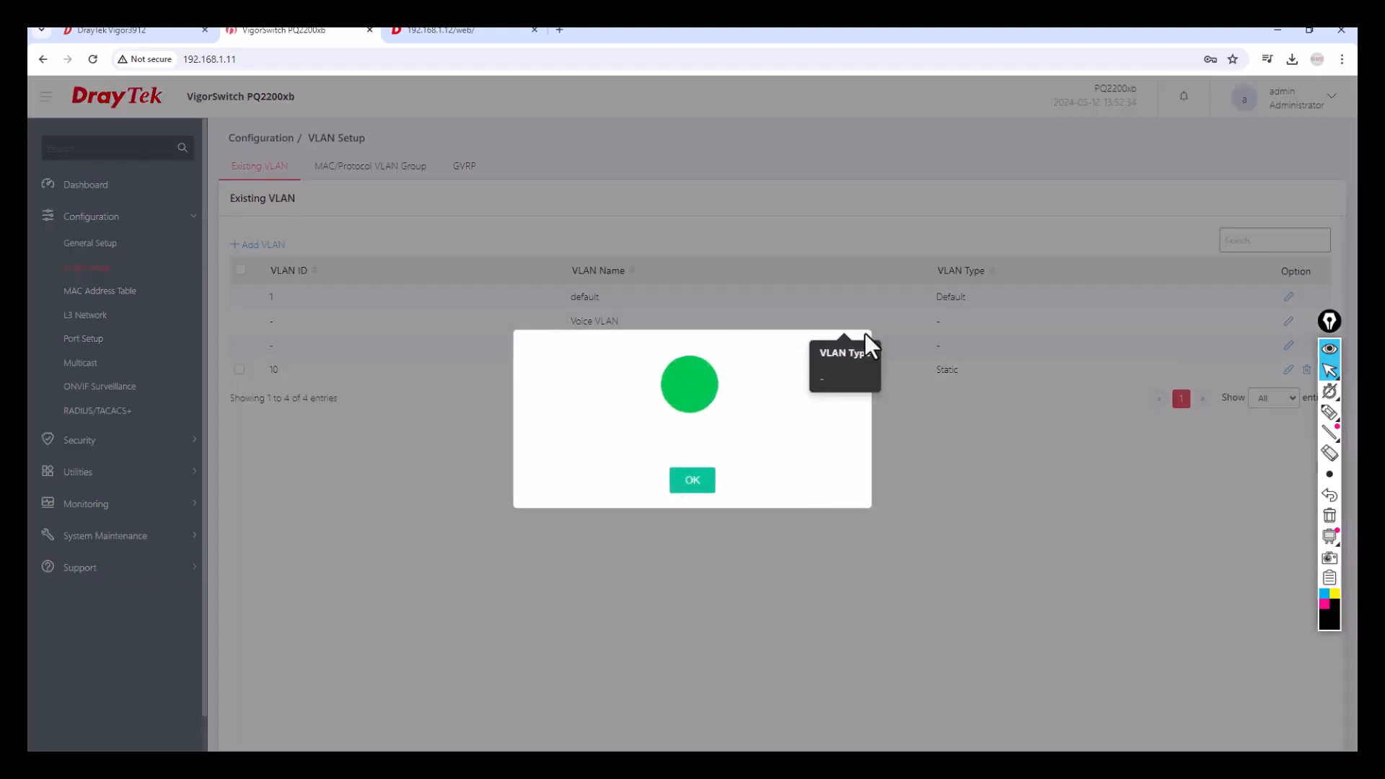
{"action": "left_click", "coordinate": [694, 478]}
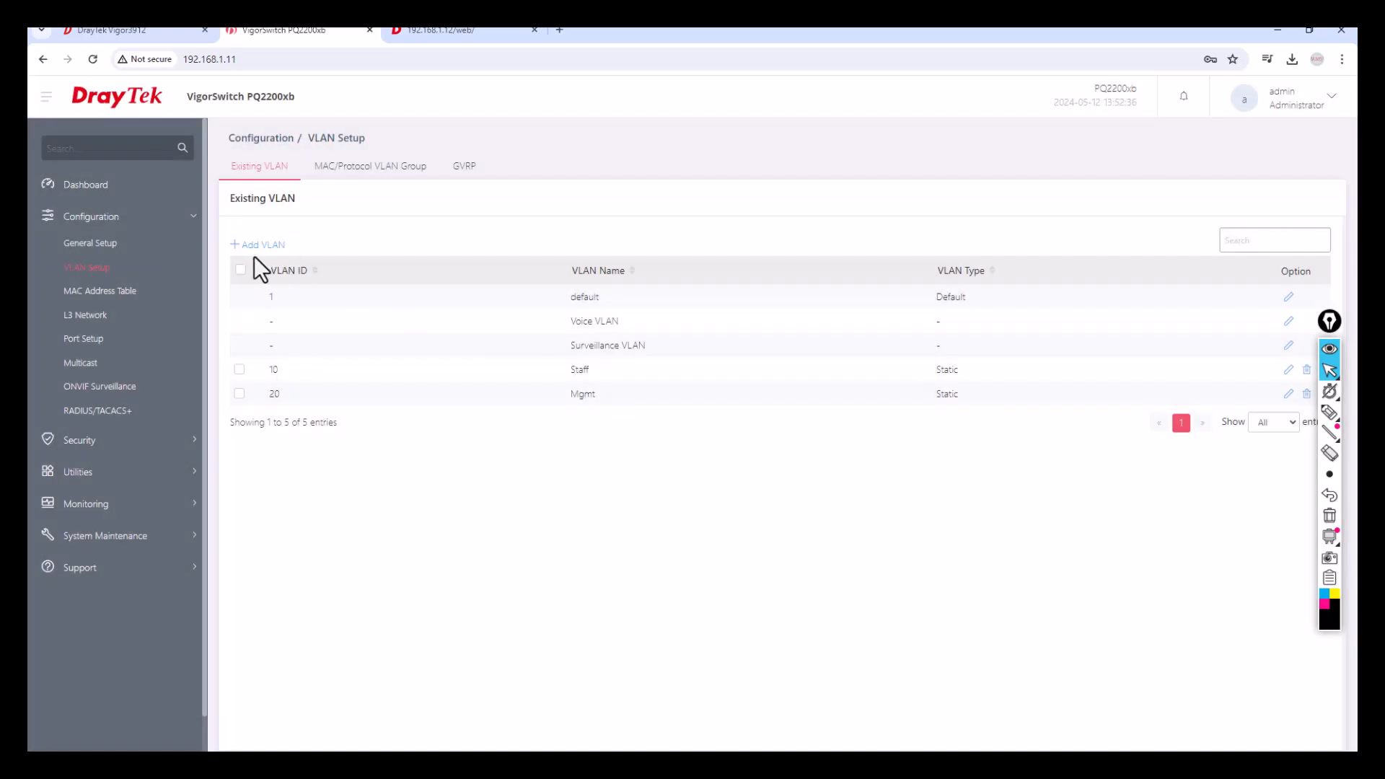
Add VLAN 30 named Guest, then go to Port Setup.
{"action": "left_click", "coordinate": [254, 247]}
{"action": "left_click", "coordinate": [1254, 244]}
{"action": "type", "text": "3"}
{"action": "type", "text": "Guest"}
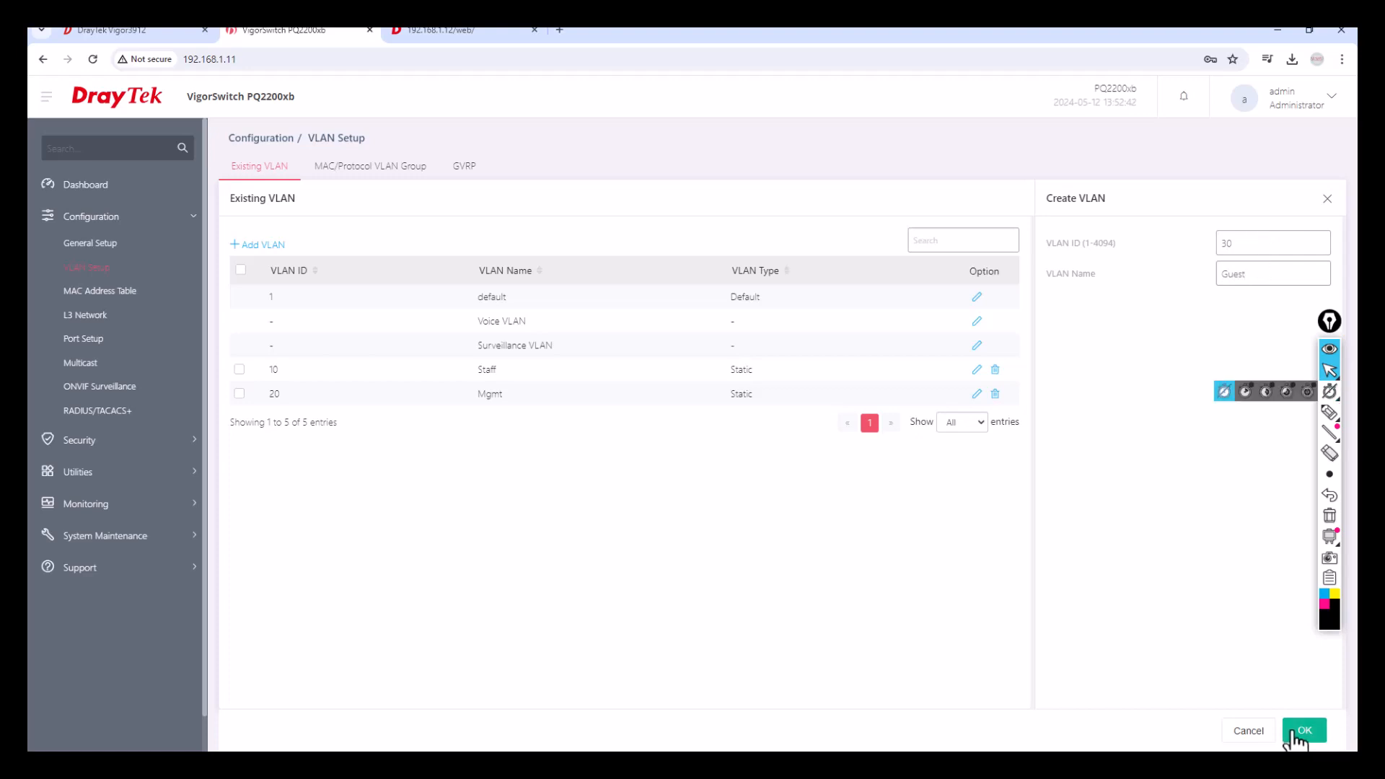
{"action": "key", "text": "Return"}
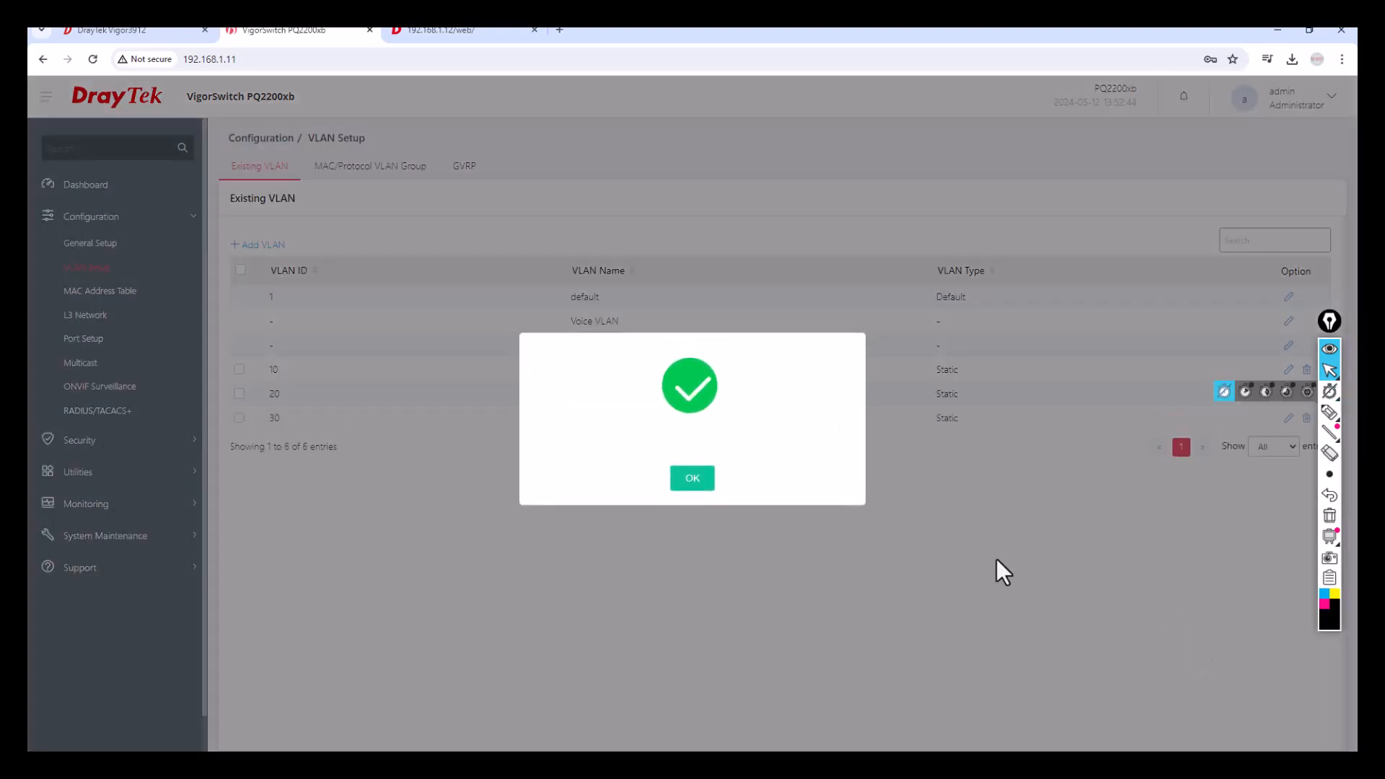
{"action": "left_click", "coordinate": [694, 482]}
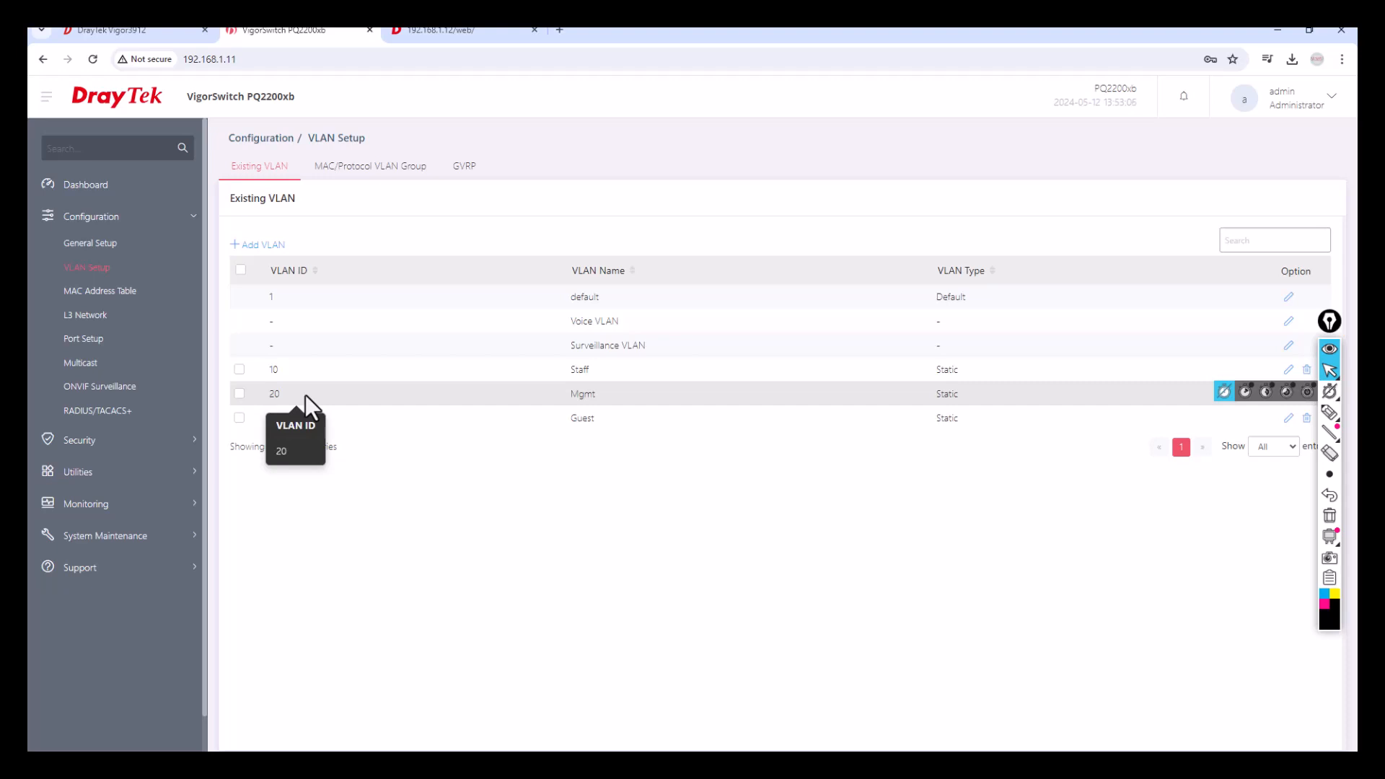
{"action": "left_click", "coordinate": [85, 340]}
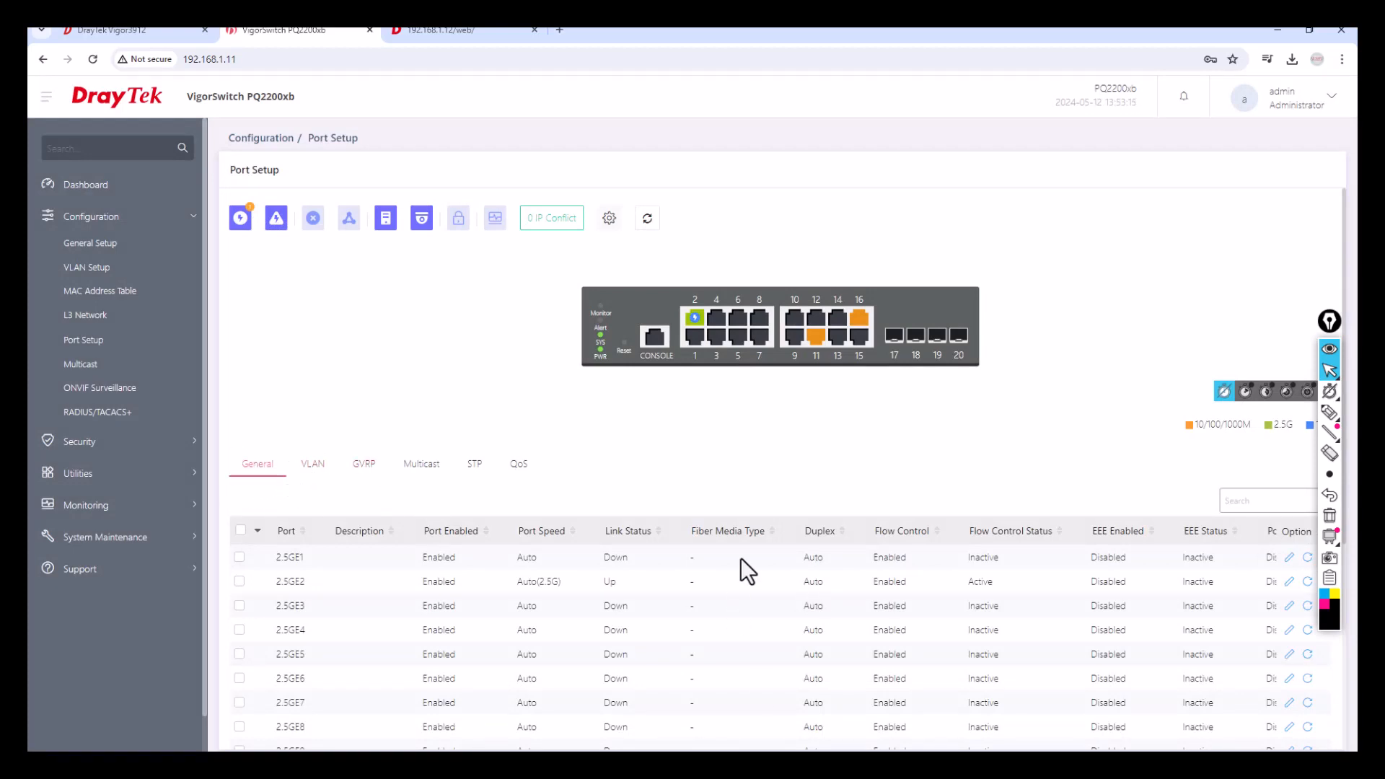
Review the General port table, marking Active flow control on 2.5GE2, 2.5GE11 and 2.5GE16.
{"action": "scroll", "coordinate": [764, 571], "scroll_direction": "down", "scroll_amount": 3}
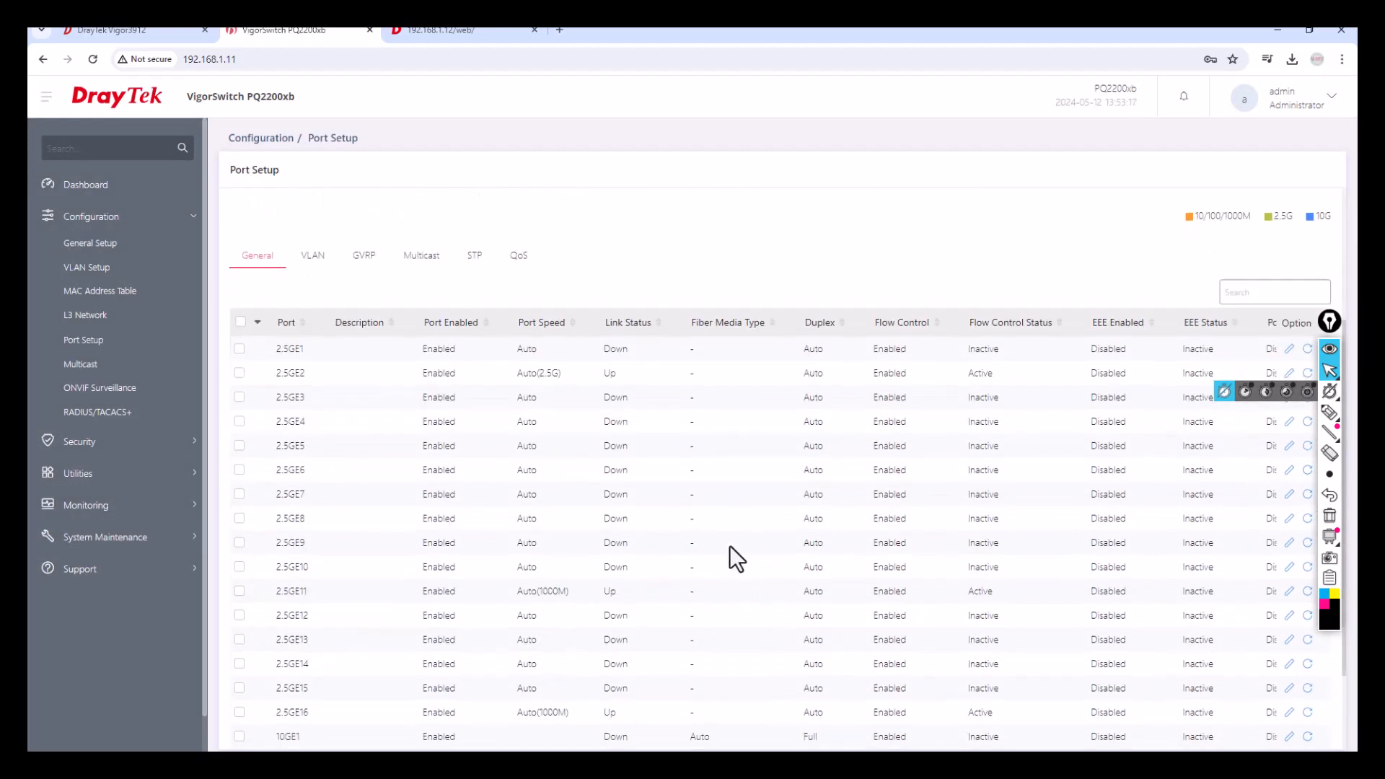
{"action": "scroll", "coordinate": [737, 539], "scroll_direction": "down", "scroll_amount": 1}
{"action": "scroll", "coordinate": [675, 555], "scroll_direction": "down", "scroll_amount": 1}
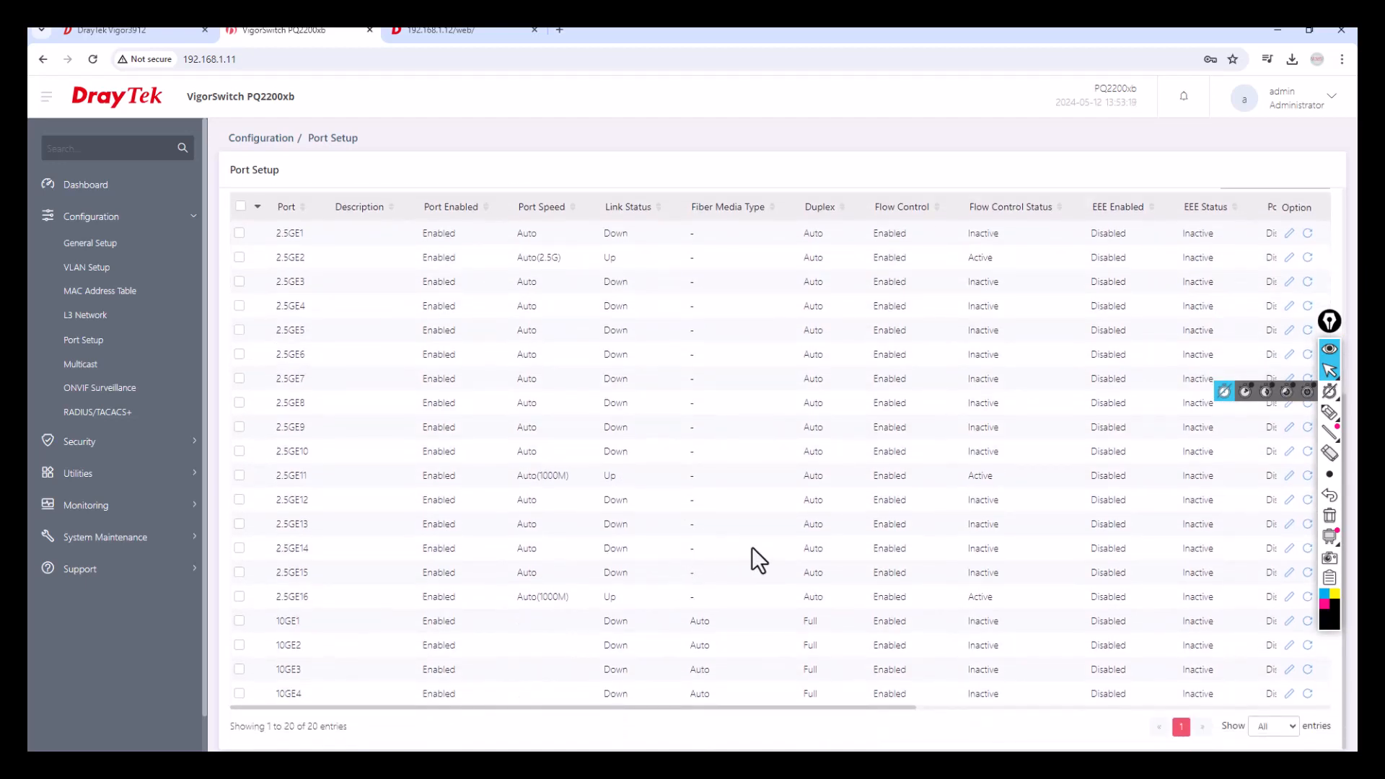
{"action": "scroll", "coordinate": [752, 547], "scroll_direction": "up", "scroll_amount": 2}
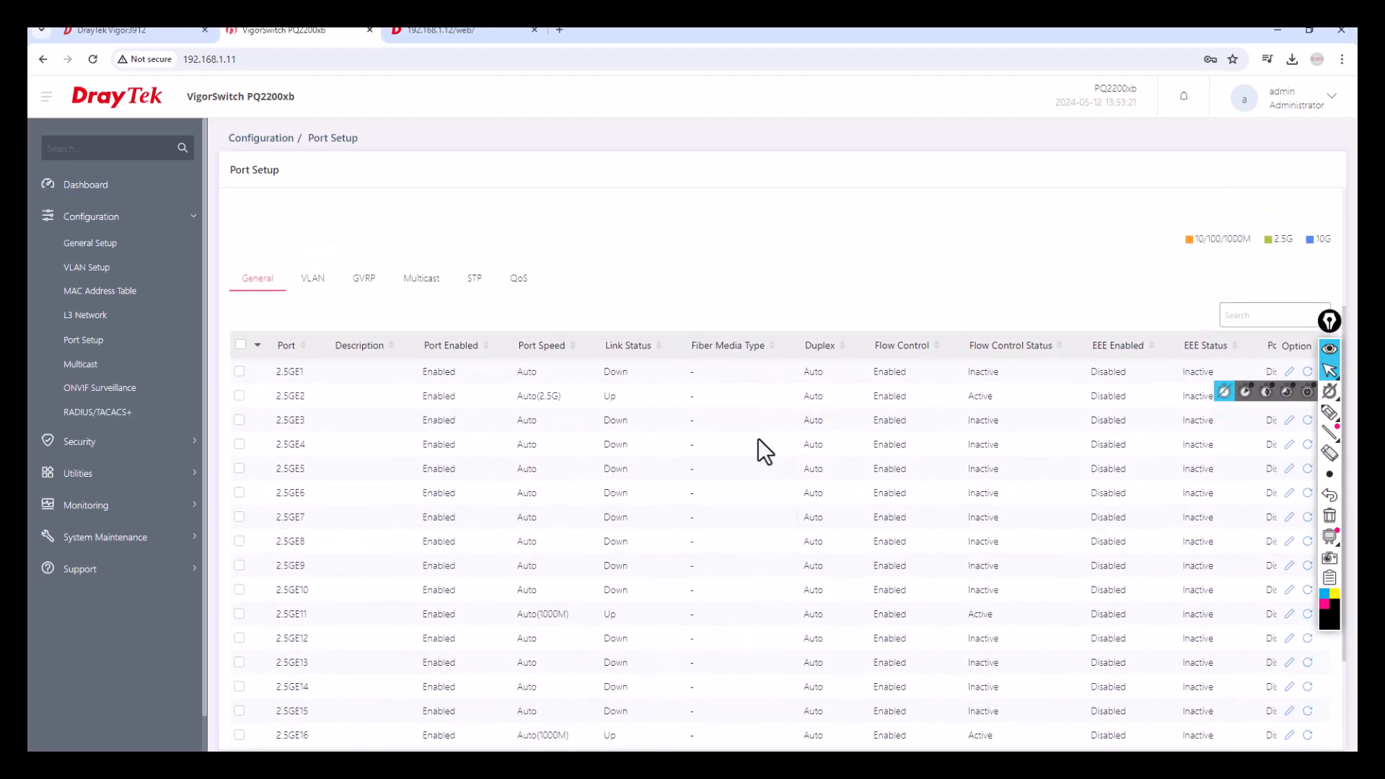
{"action": "double_click", "coordinate": [978, 396]}
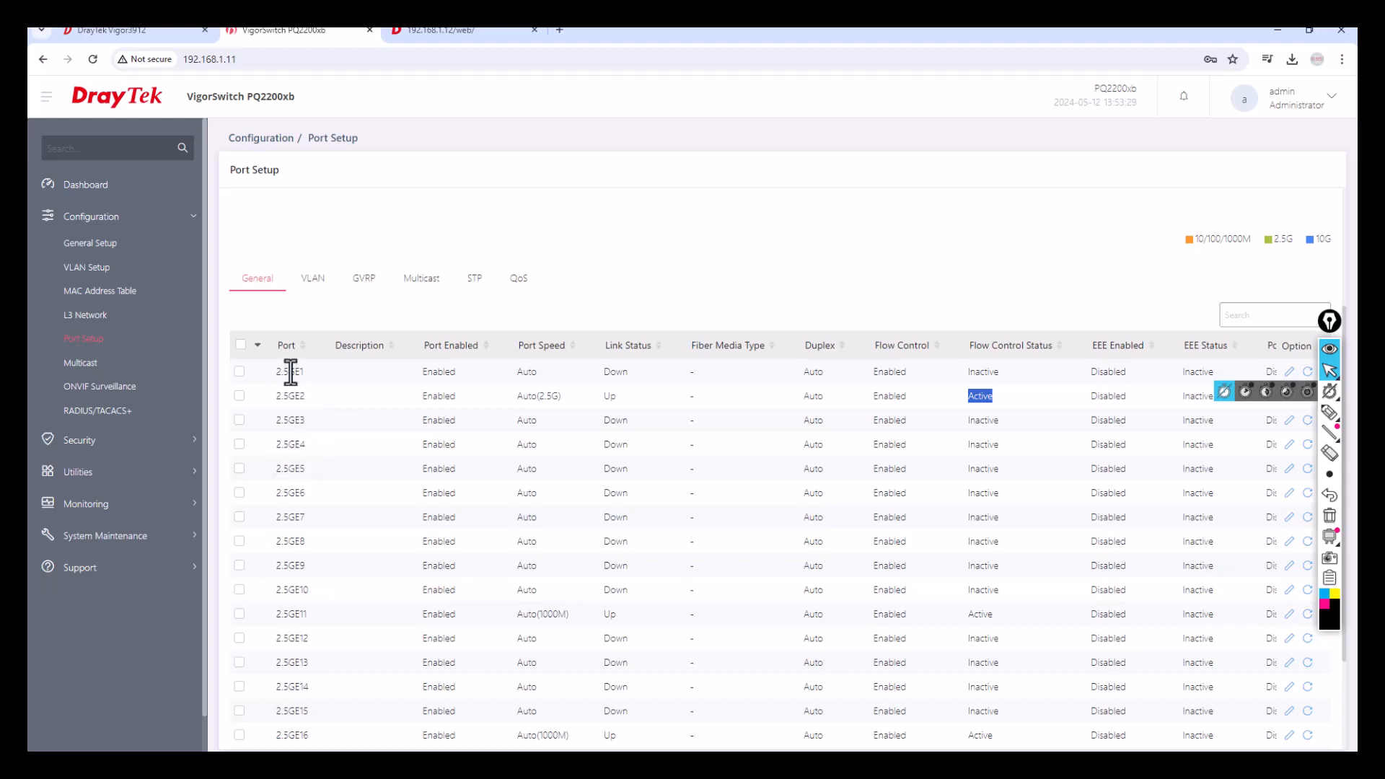
{"action": "scroll", "coordinate": [312, 625], "scroll_direction": "down", "scroll_amount": 2}
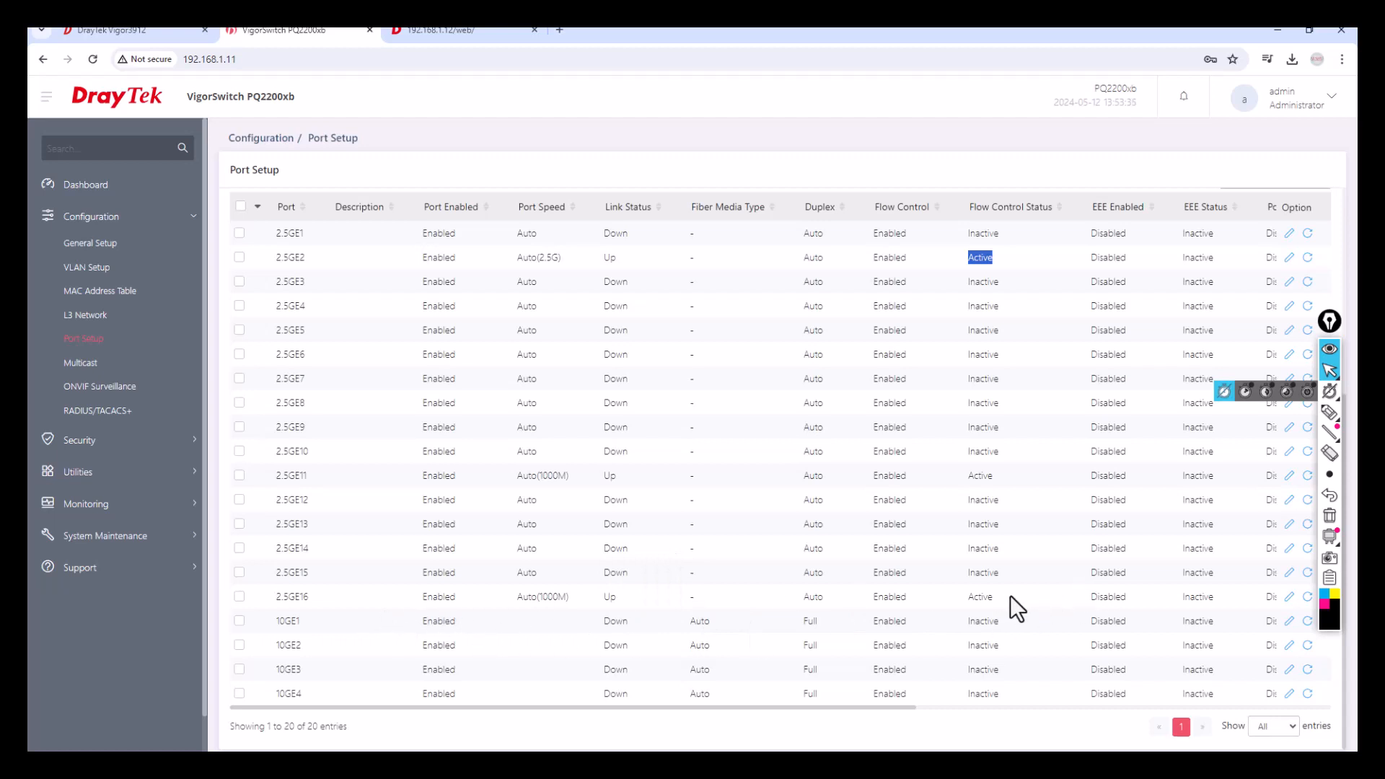
{"action": "left_click_drag", "start_coordinate": [999, 596], "coordinate": [951, 597]}
{"action": "left_click_drag", "start_coordinate": [1007, 478], "coordinate": [971, 489]}
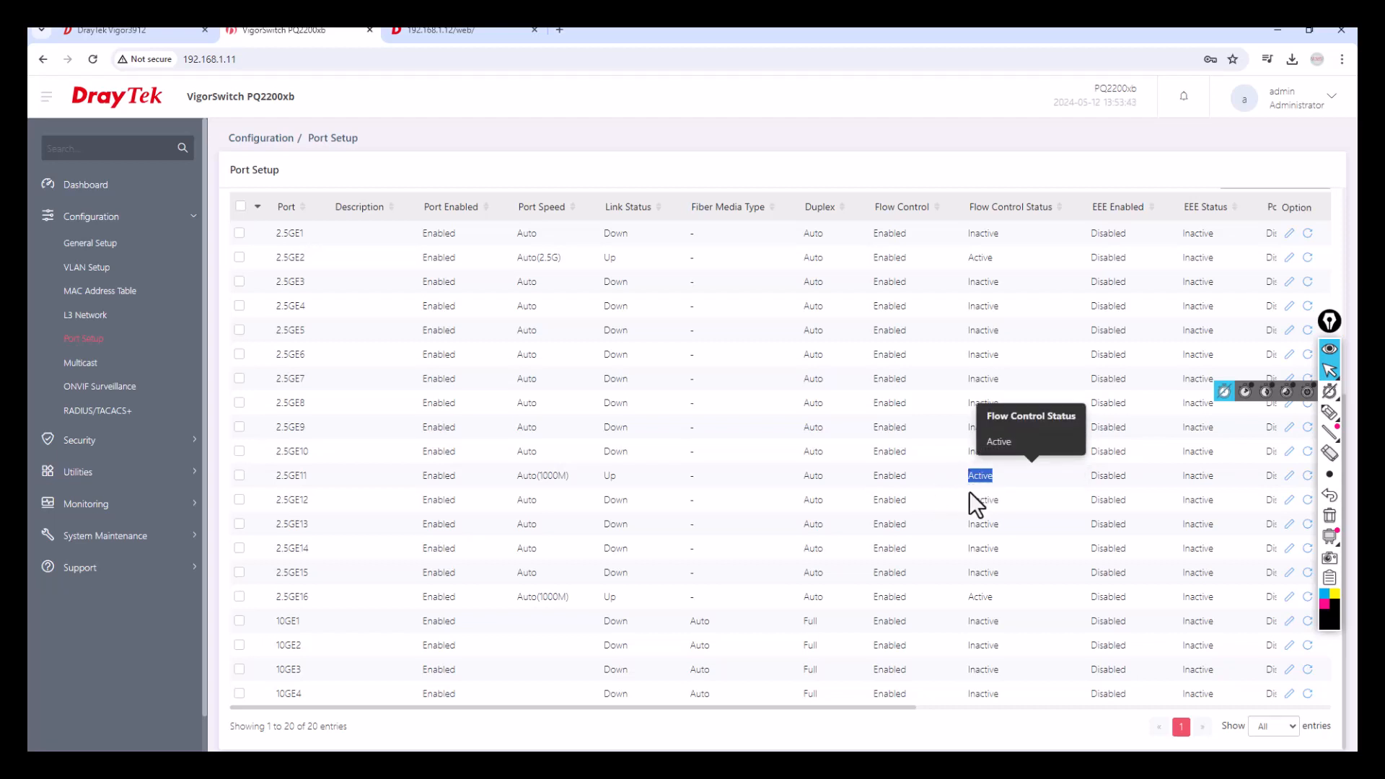
{"action": "scroll", "coordinate": [970, 538], "scroll_direction": "up", "scroll_amount": 3}
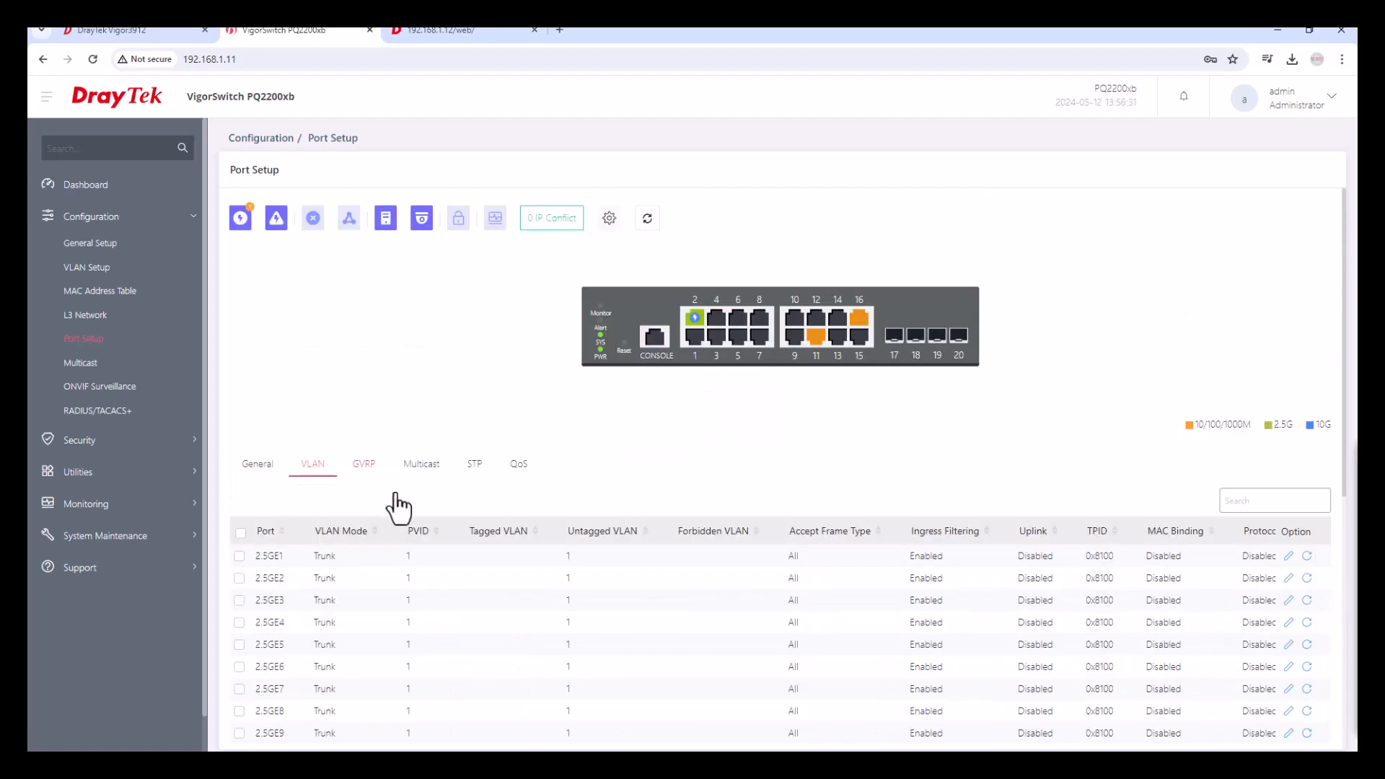
Tag Staff(10), Mgmt(20) and Guest(30) on port 2.5GE16 and save.
{"action": "scroll", "coordinate": [543, 606], "scroll_direction": "down", "scroll_amount": 3}
{"action": "scroll", "coordinate": [544, 606], "scroll_direction": "down", "scroll_amount": 2}
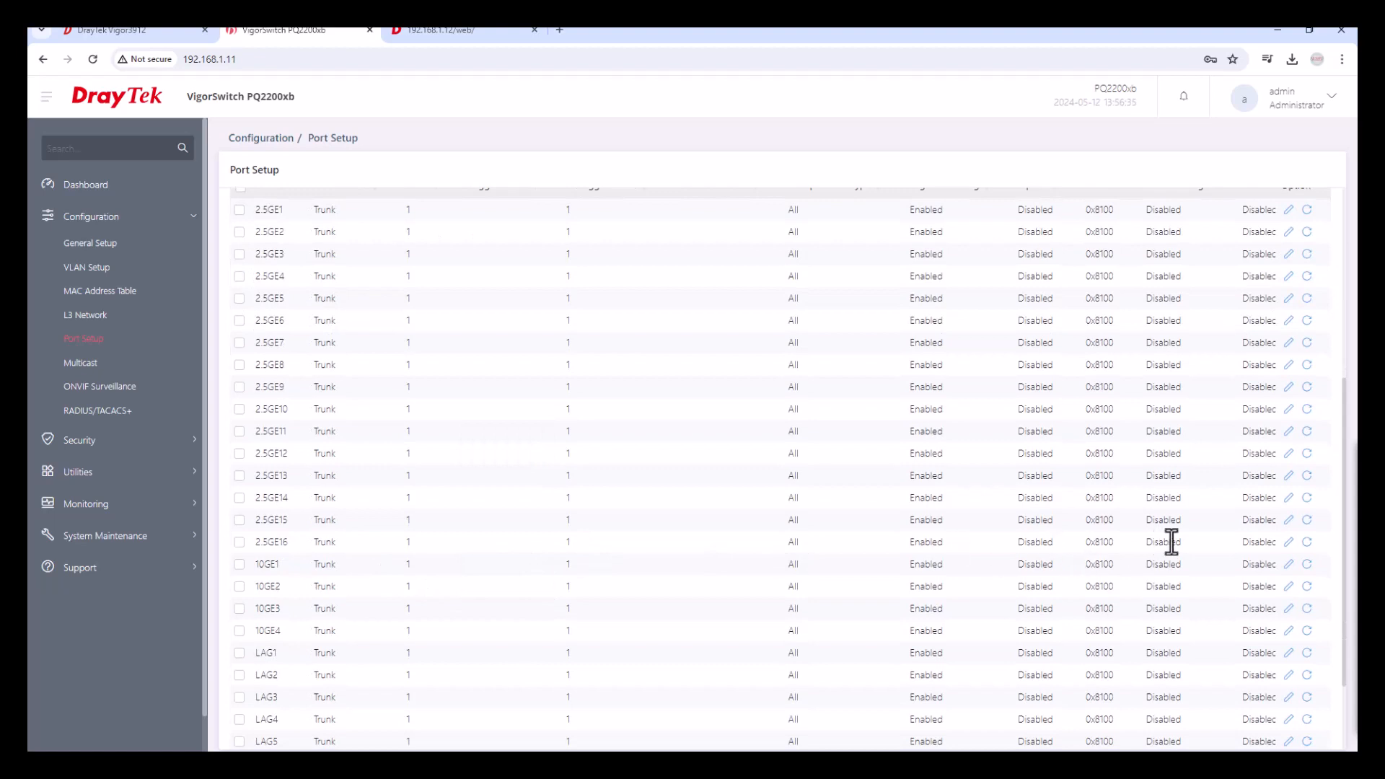
{"action": "left_click", "coordinate": [1289, 546]}
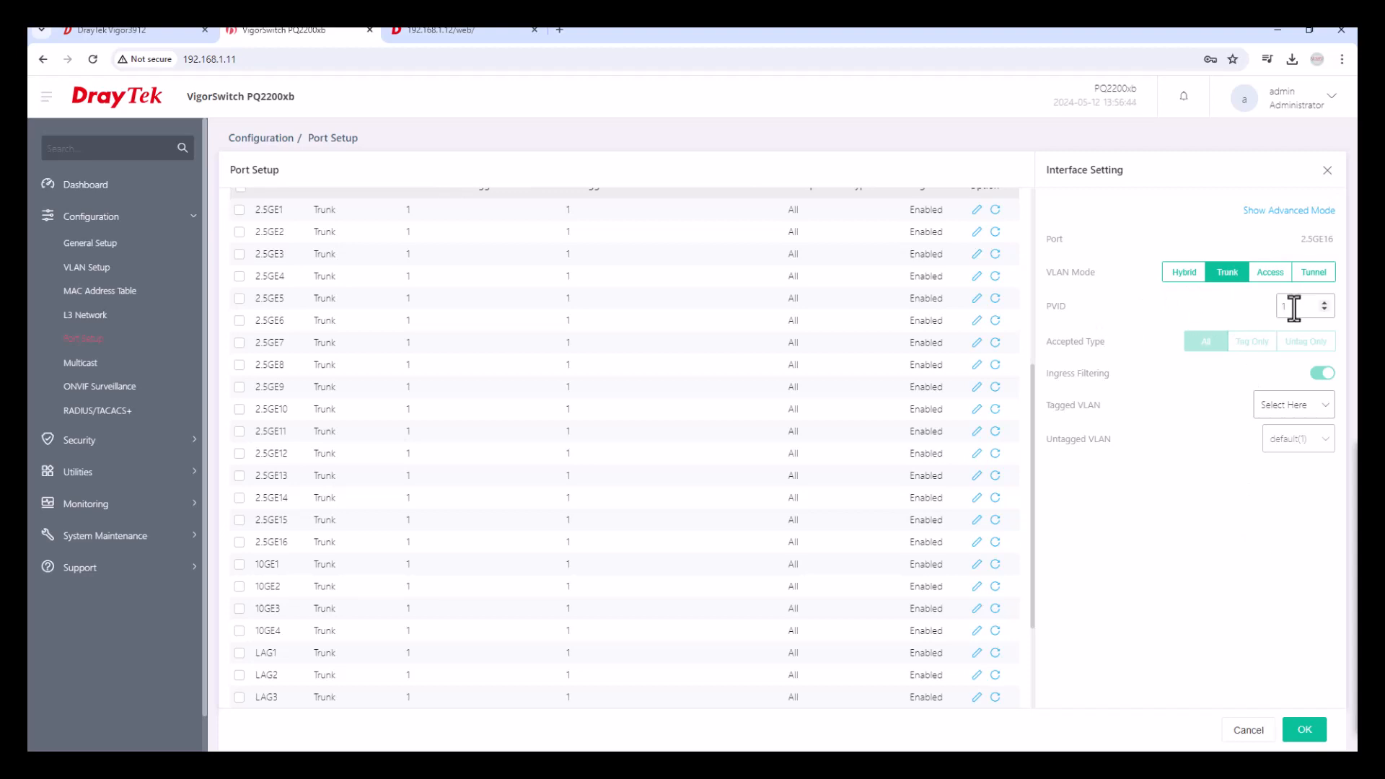
{"action": "left_click", "coordinate": [1295, 406]}
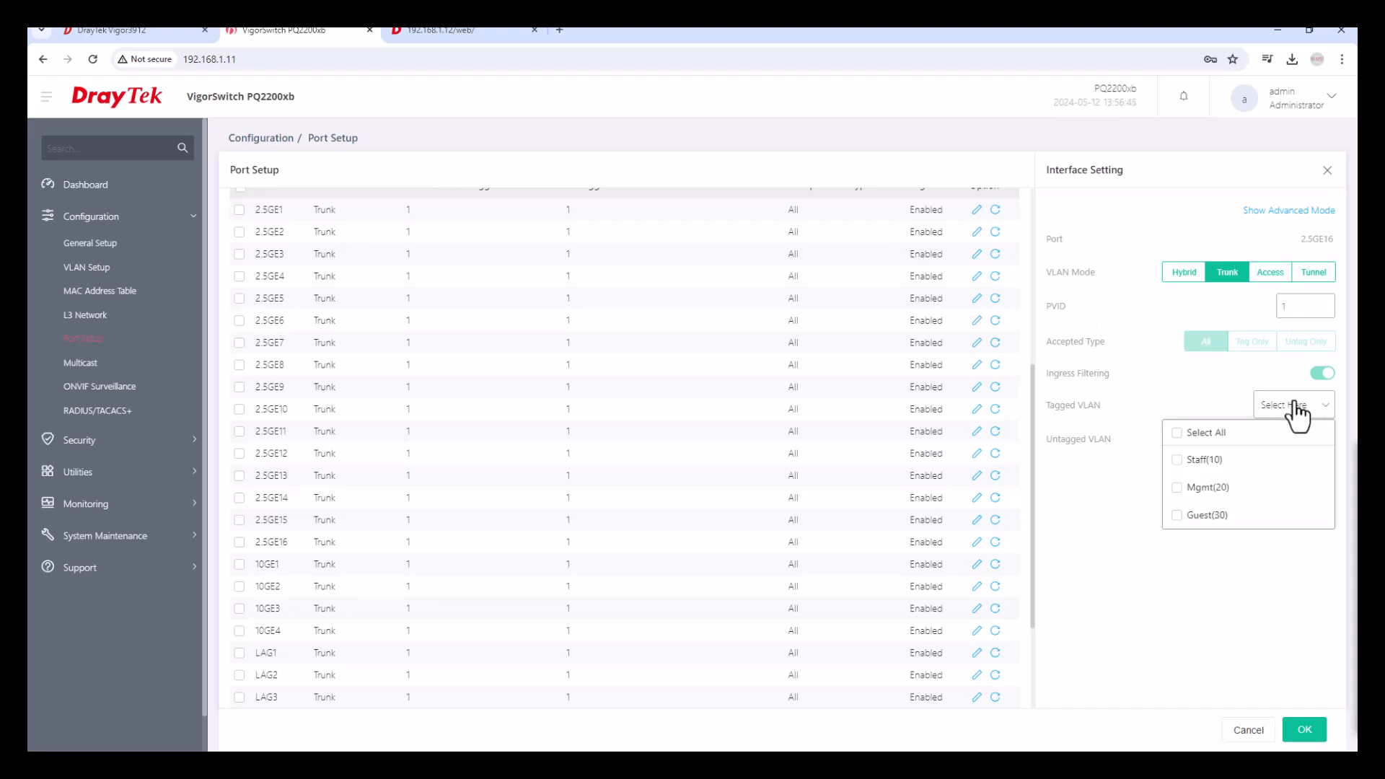
{"action": "left_click", "coordinate": [1177, 465]}
{"action": "left_click", "coordinate": [1179, 491]}
{"action": "left_click", "coordinate": [1178, 516]}
{"action": "left_click", "coordinate": [1171, 587]}
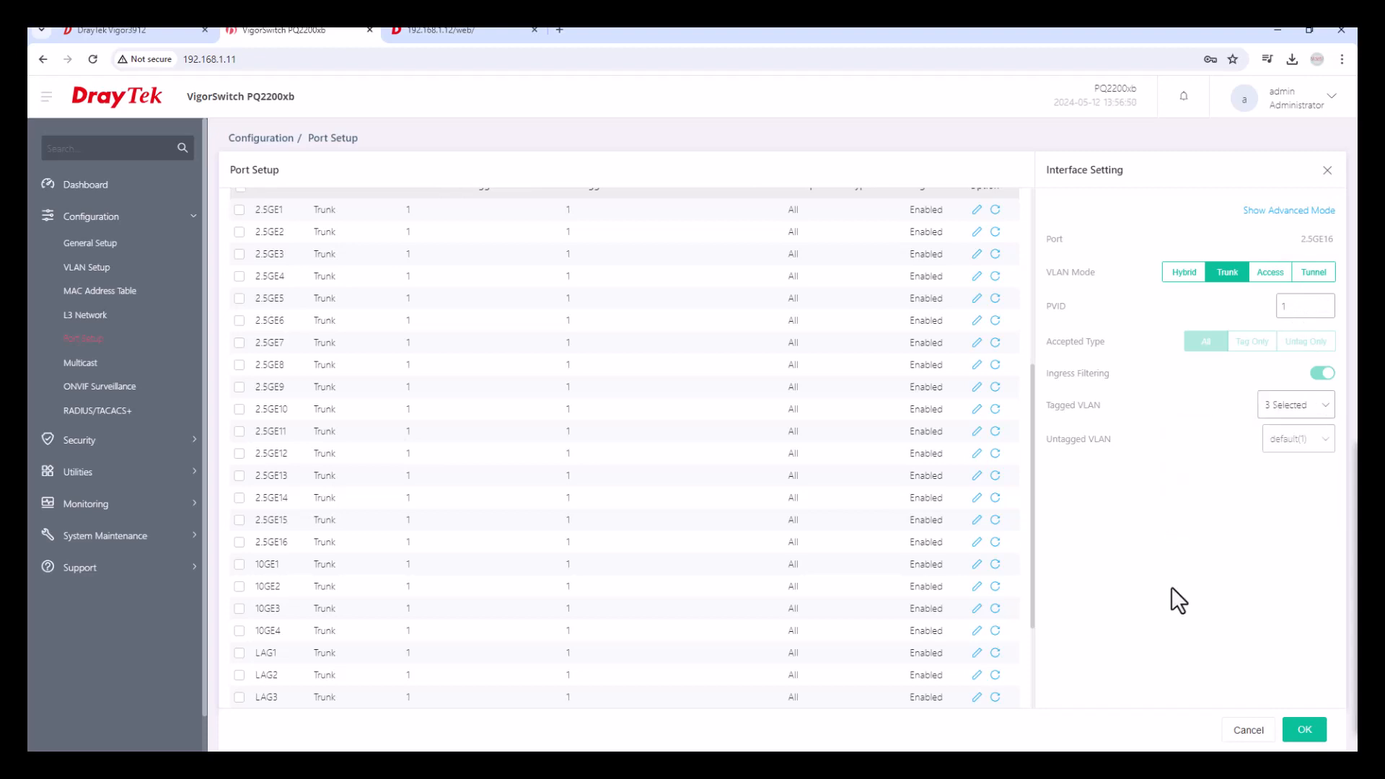
{"action": "left_click", "coordinate": [1304, 736]}
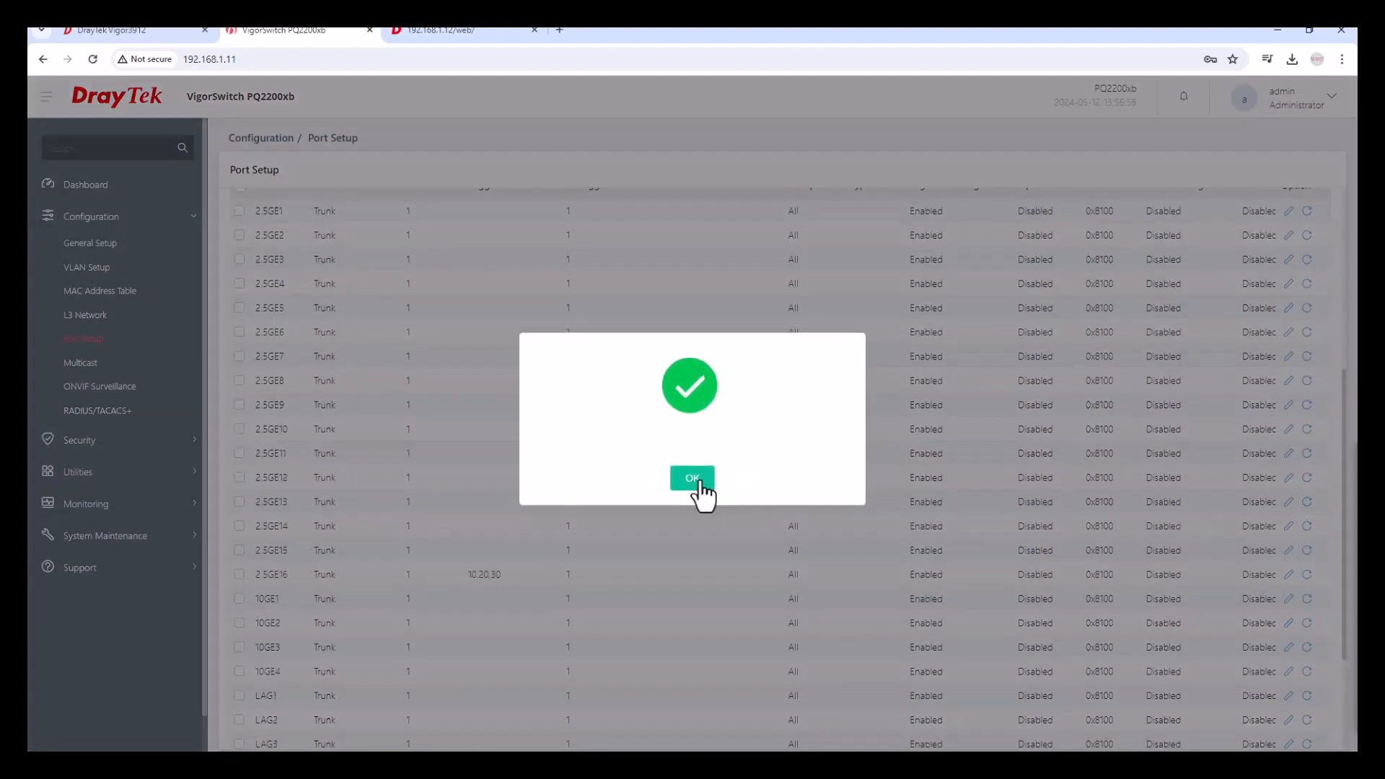
{"action": "left_click", "coordinate": [693, 479]}
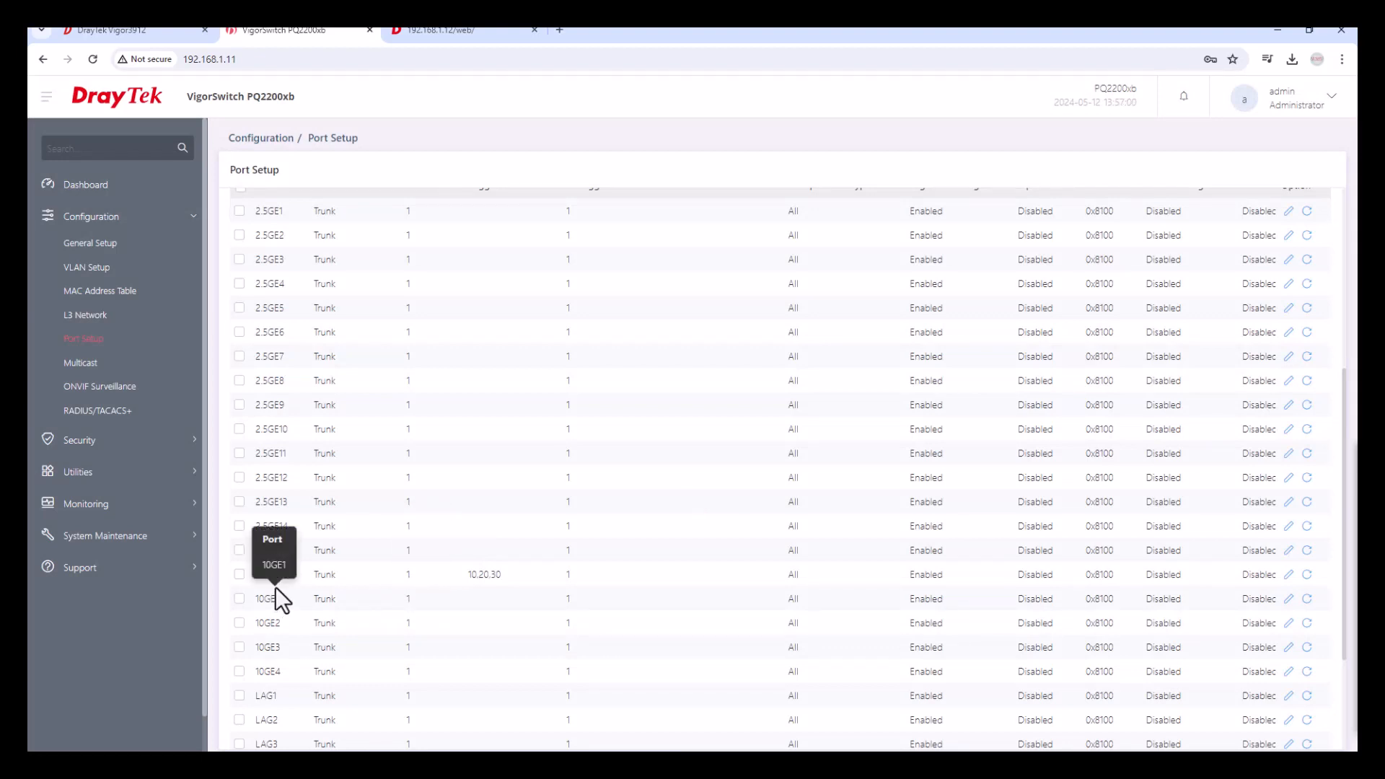
Point out 2.5GE16's Trunk mode and its tagged VLANs 10,20,30.
{"action": "left_click_drag", "start_coordinate": [321, 575], "coordinate": [348, 574]}
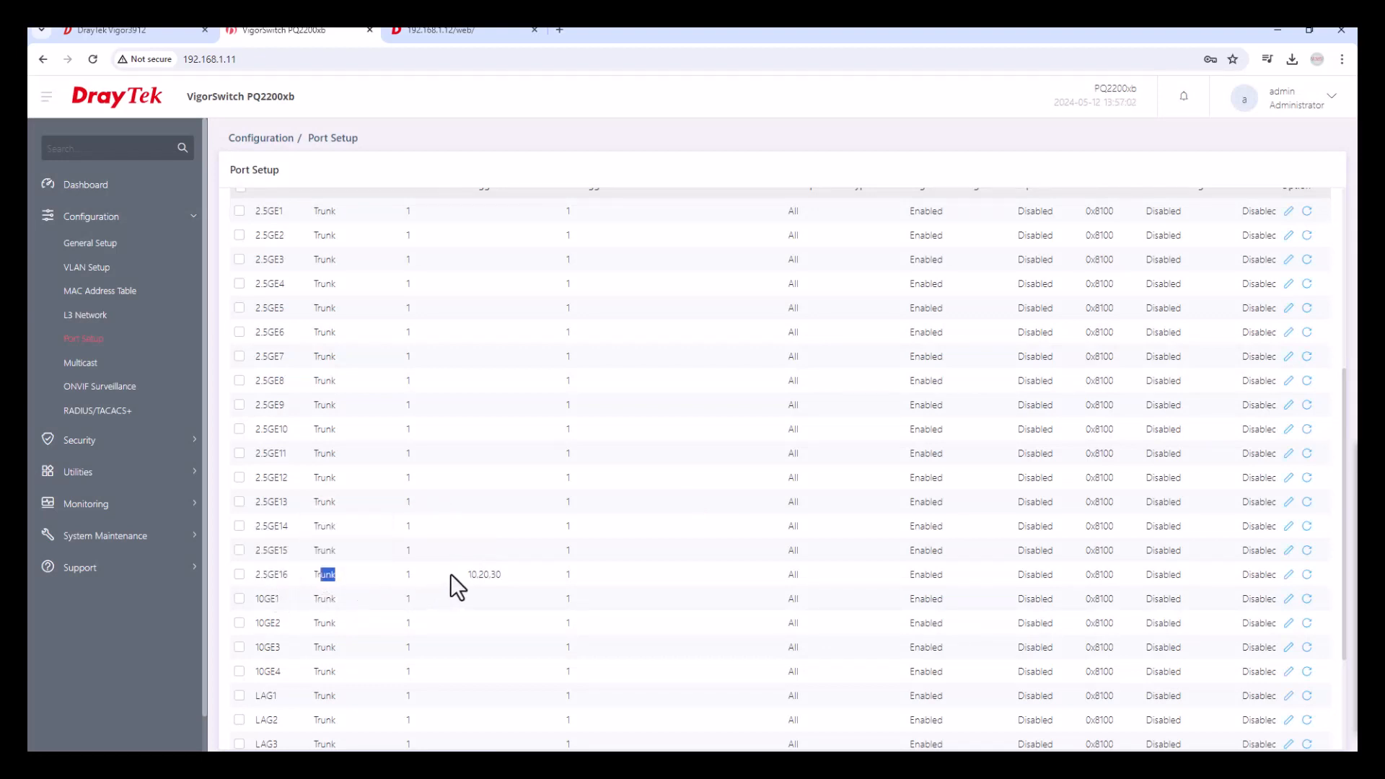
{"action": "left_click_drag", "start_coordinate": [465, 575], "coordinate": [509, 576]}
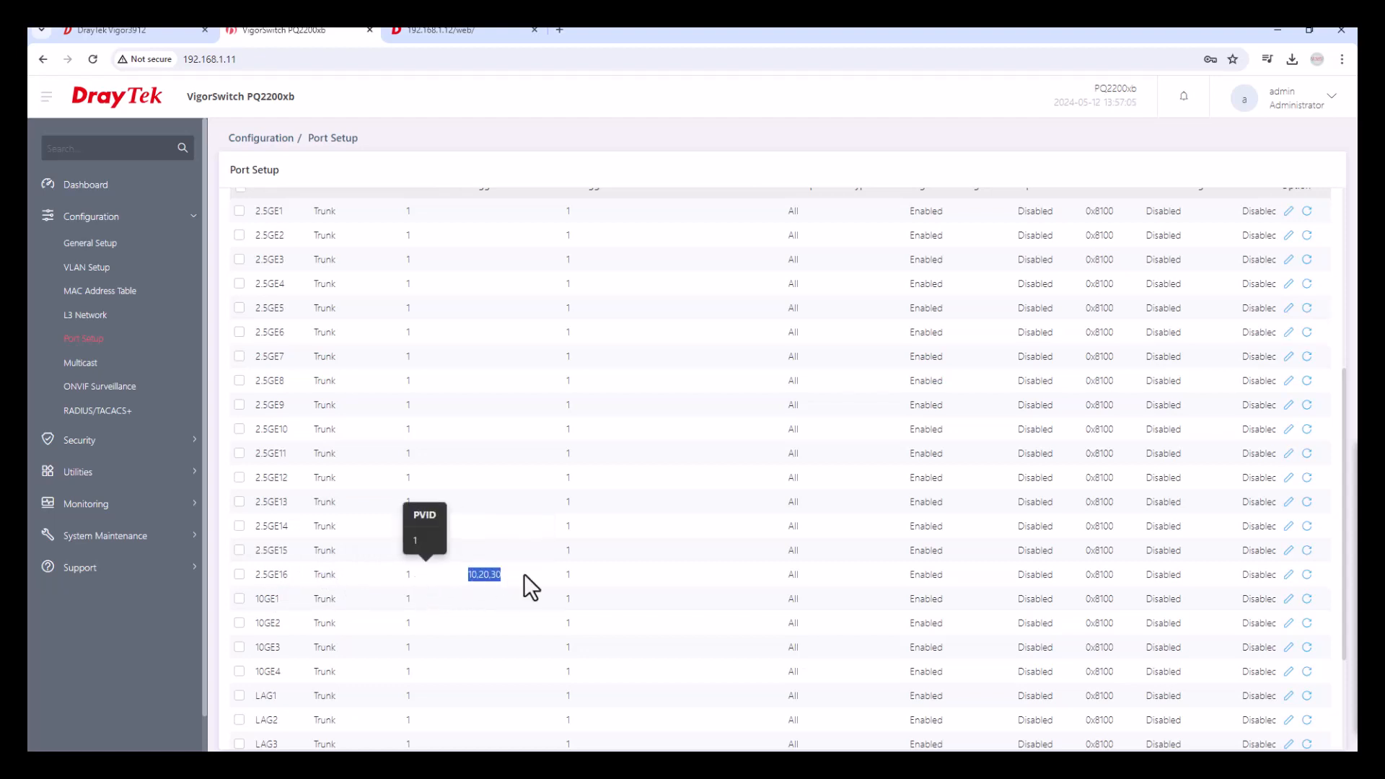
{"action": "scroll", "coordinate": [621, 496], "scroll_direction": "up", "scroll_amount": 5}
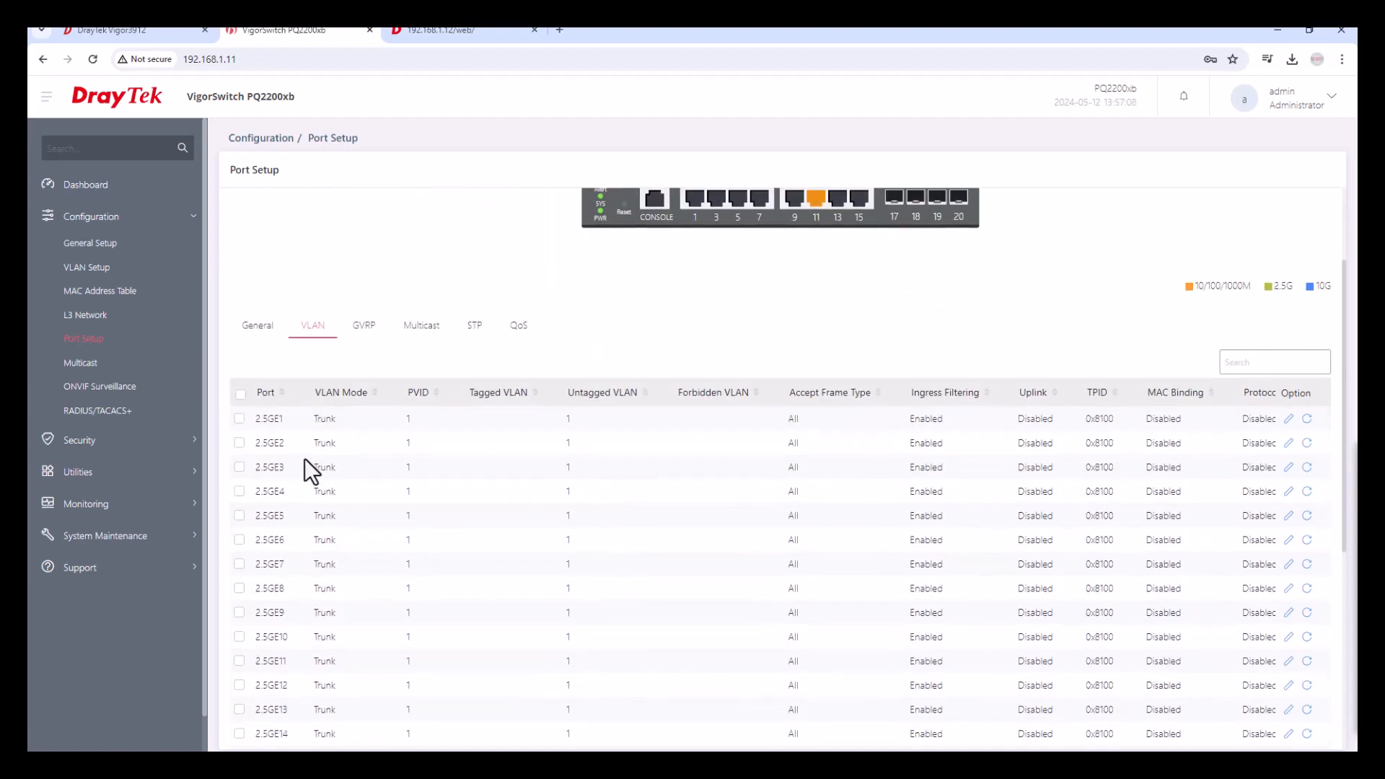
Tag VLANs Staff(10), Mgmt(20) and Guest(30) on switch port 2.5GE2, keeping PVID 1.
{"action": "left_click", "coordinate": [1289, 443]}
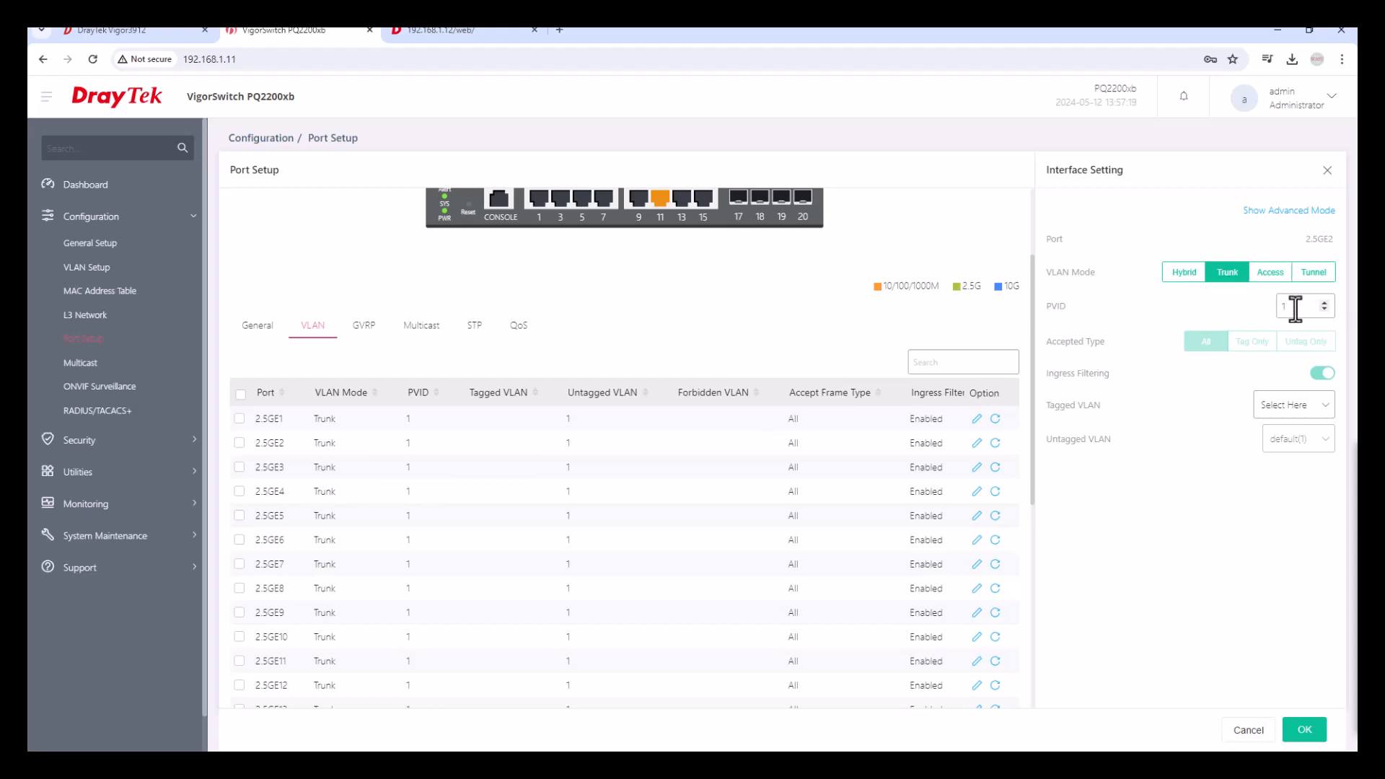
{"action": "left_click_drag", "start_coordinate": [1296, 308], "coordinate": [1276, 310]}
{"action": "left_click", "coordinate": [1307, 406]}
{"action": "left_click", "coordinate": [1205, 460]}
{"action": "left_click", "coordinate": [1216, 488]}
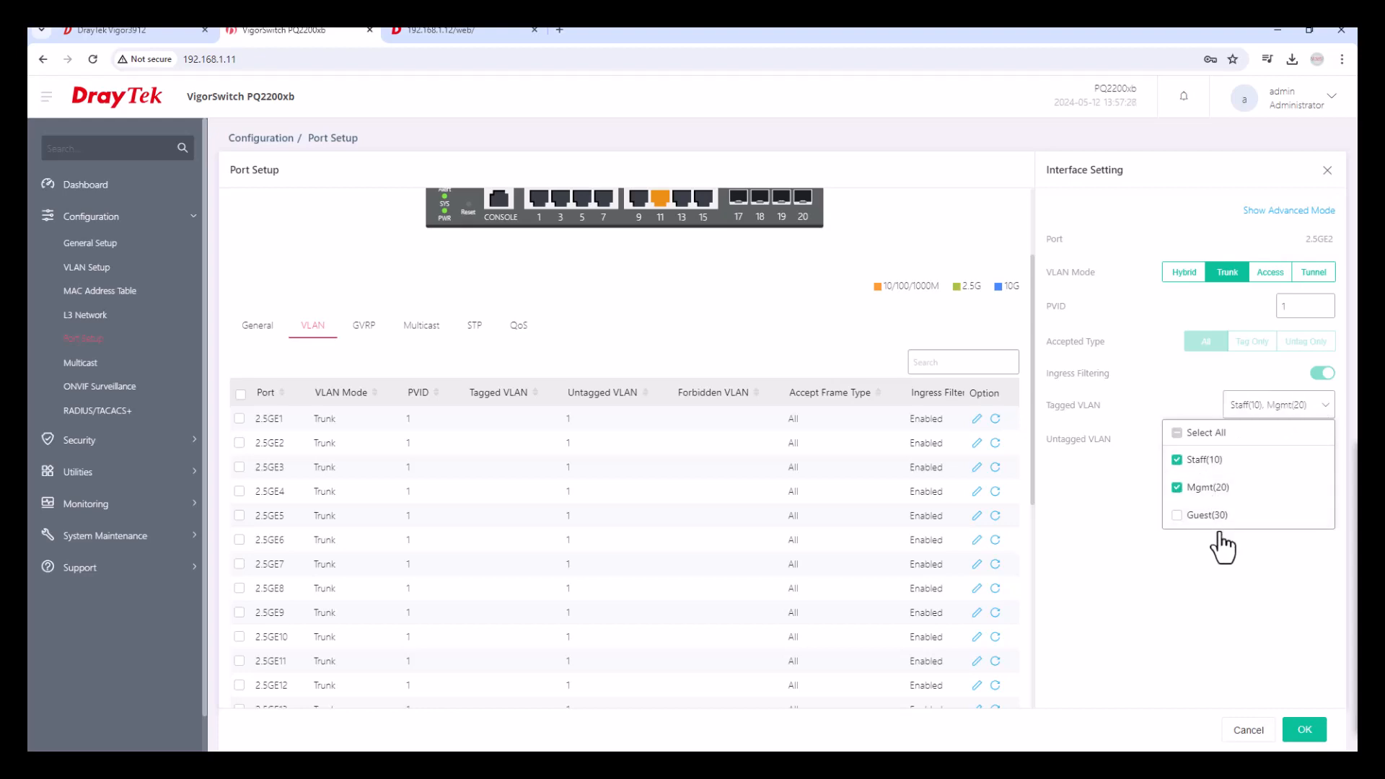
{"action": "left_click", "coordinate": [1218, 516]}
{"action": "left_click", "coordinate": [1210, 574]}
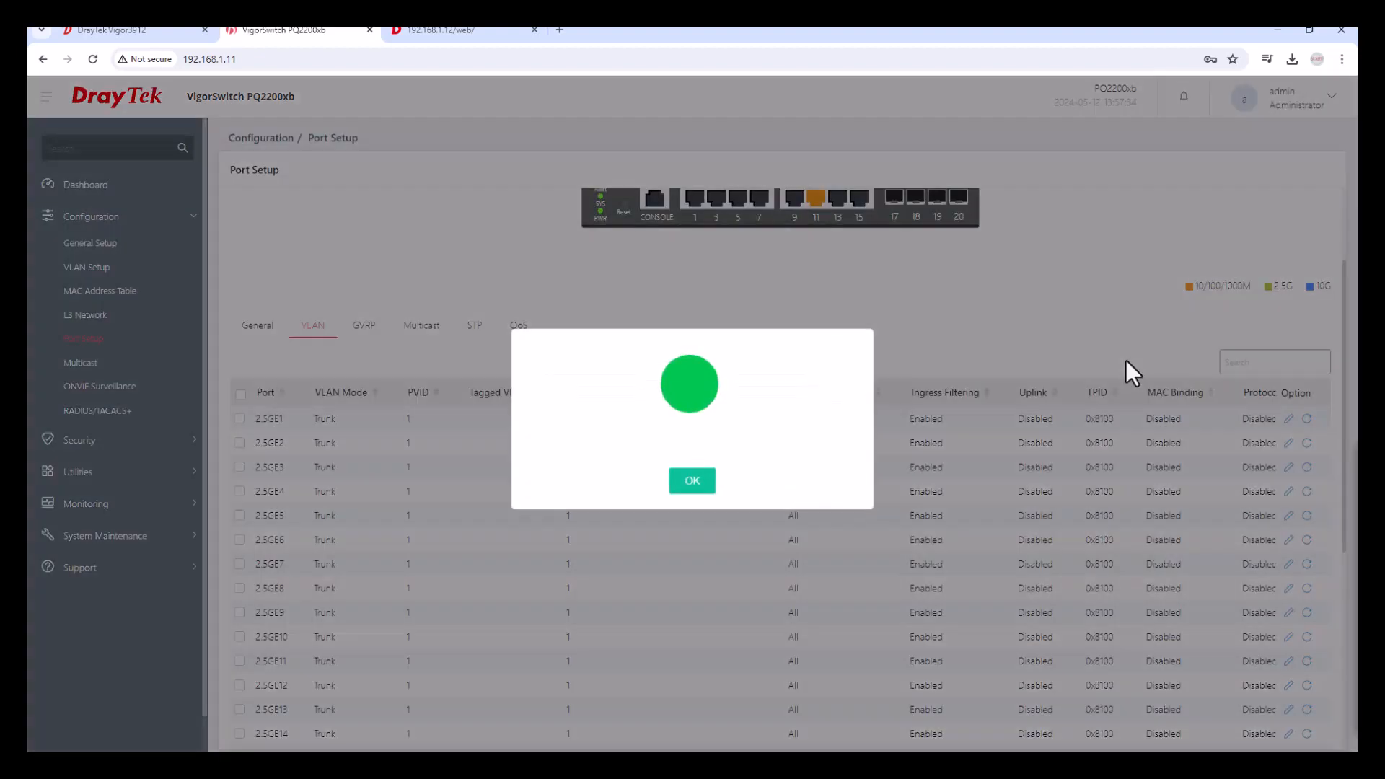
{"action": "left_click", "coordinate": [691, 479]}
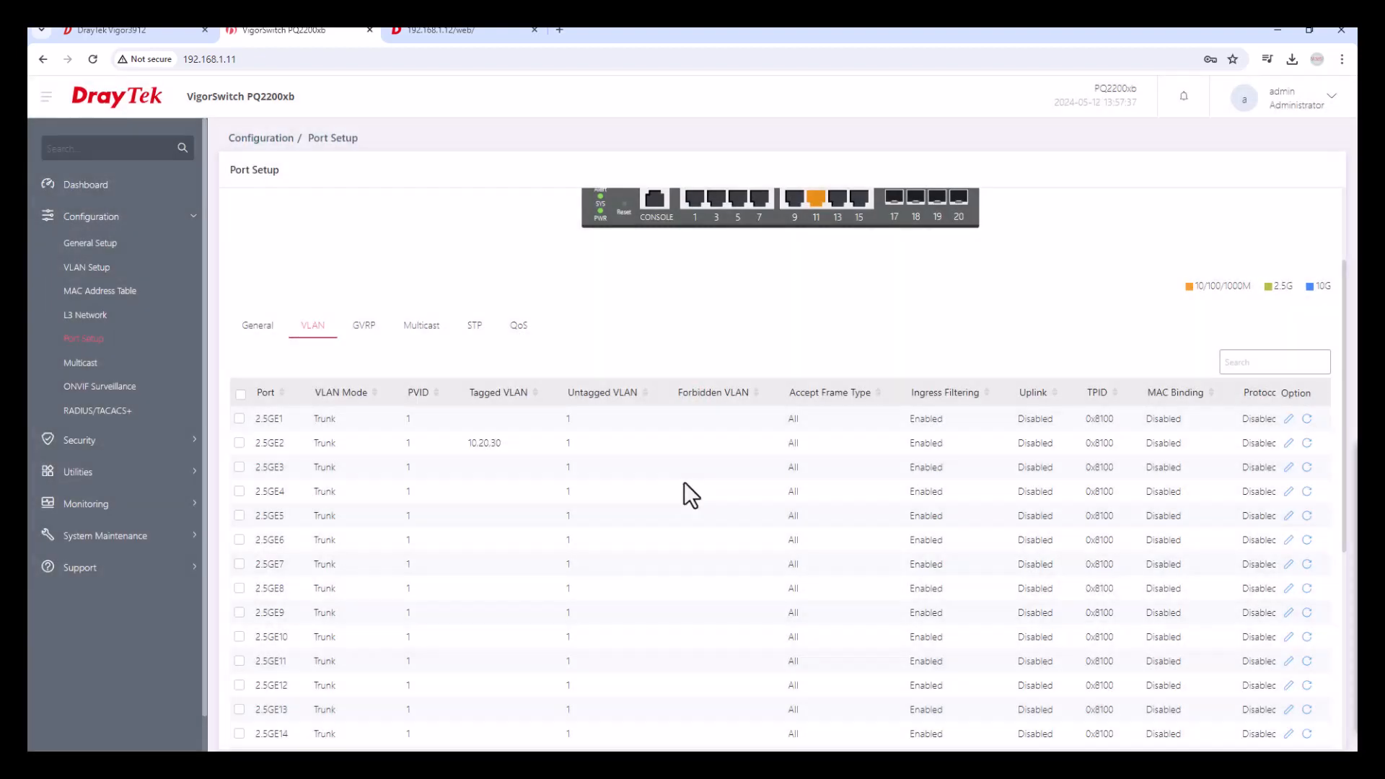
Save the VLAN settings of port 2.5GE11 and return to the switch Dashboard.
{"action": "scroll", "coordinate": [730, 517], "scroll_direction": "down", "scroll_amount": 2}
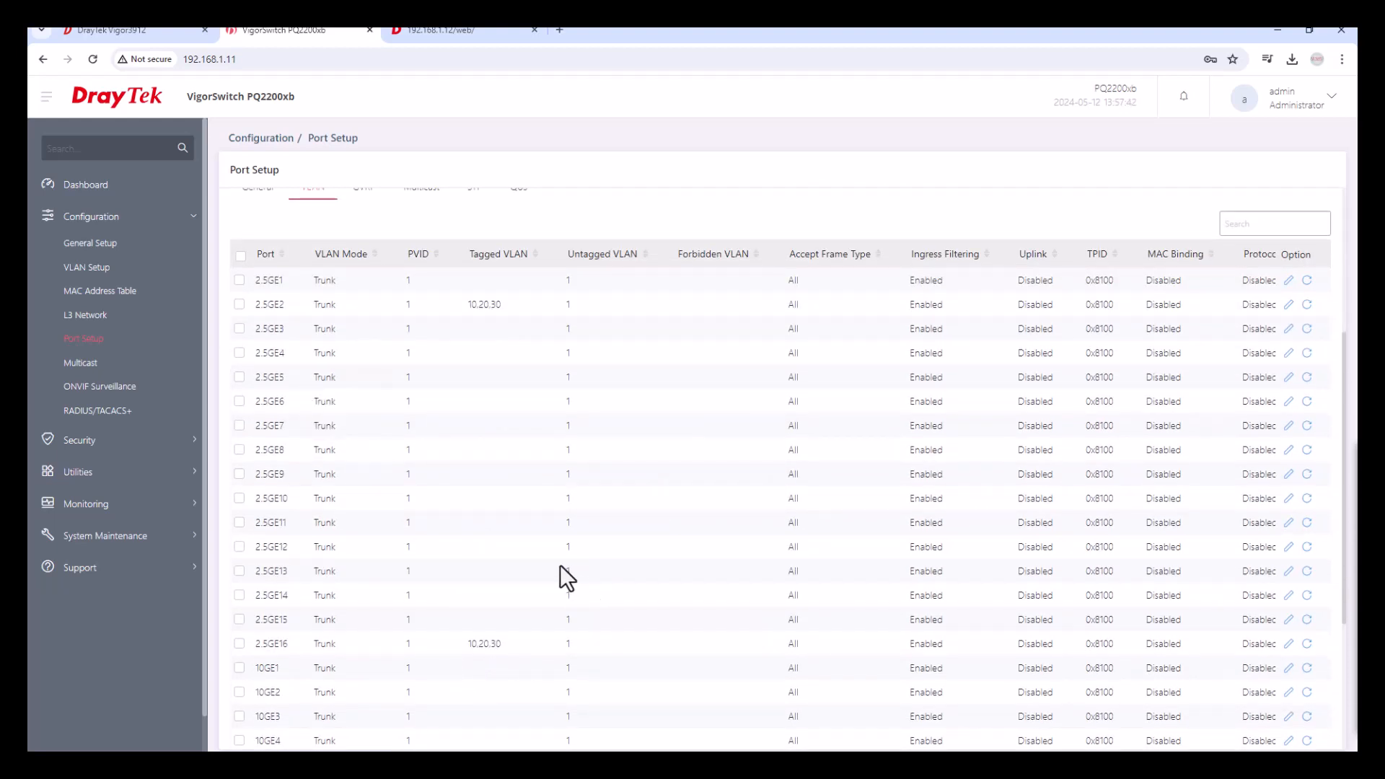
{"action": "left_click", "coordinate": [1290, 524]}
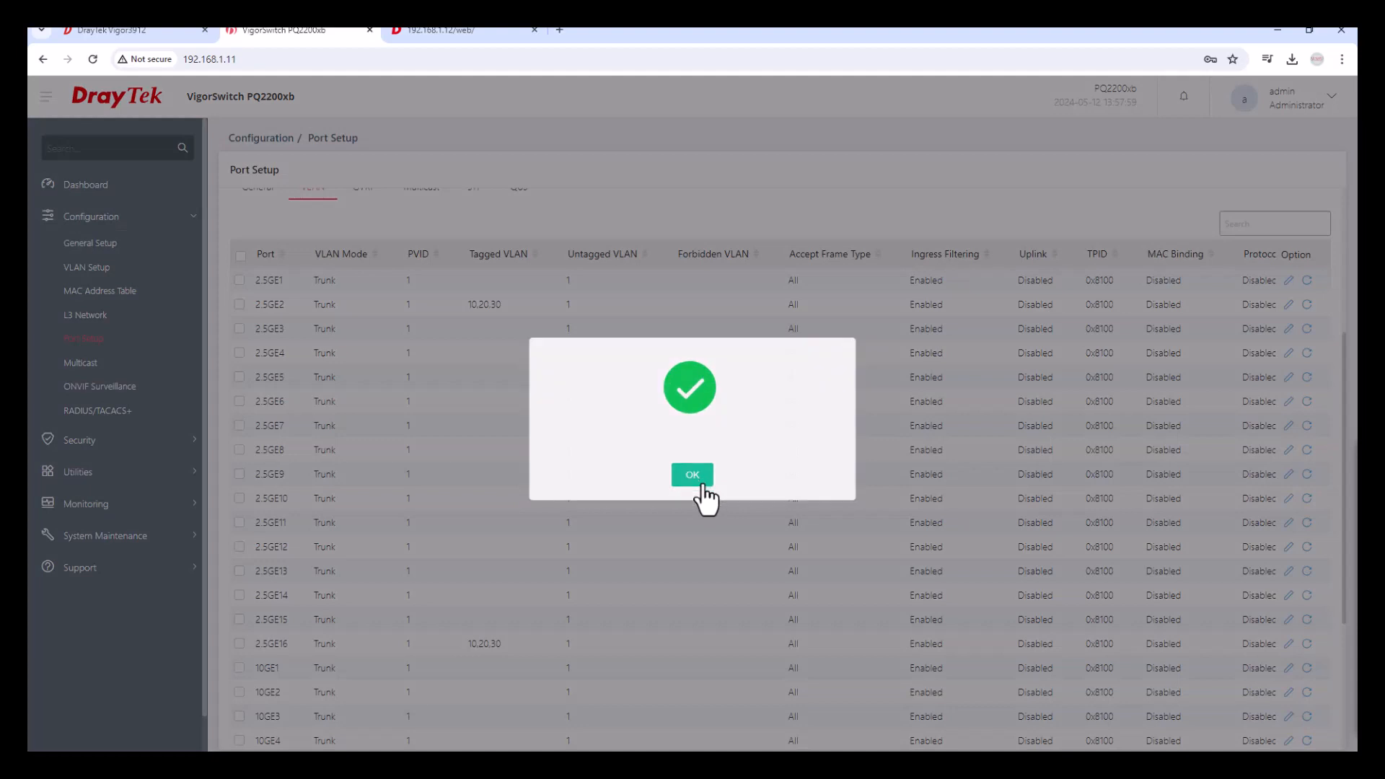
{"action": "left_click", "coordinate": [694, 476]}
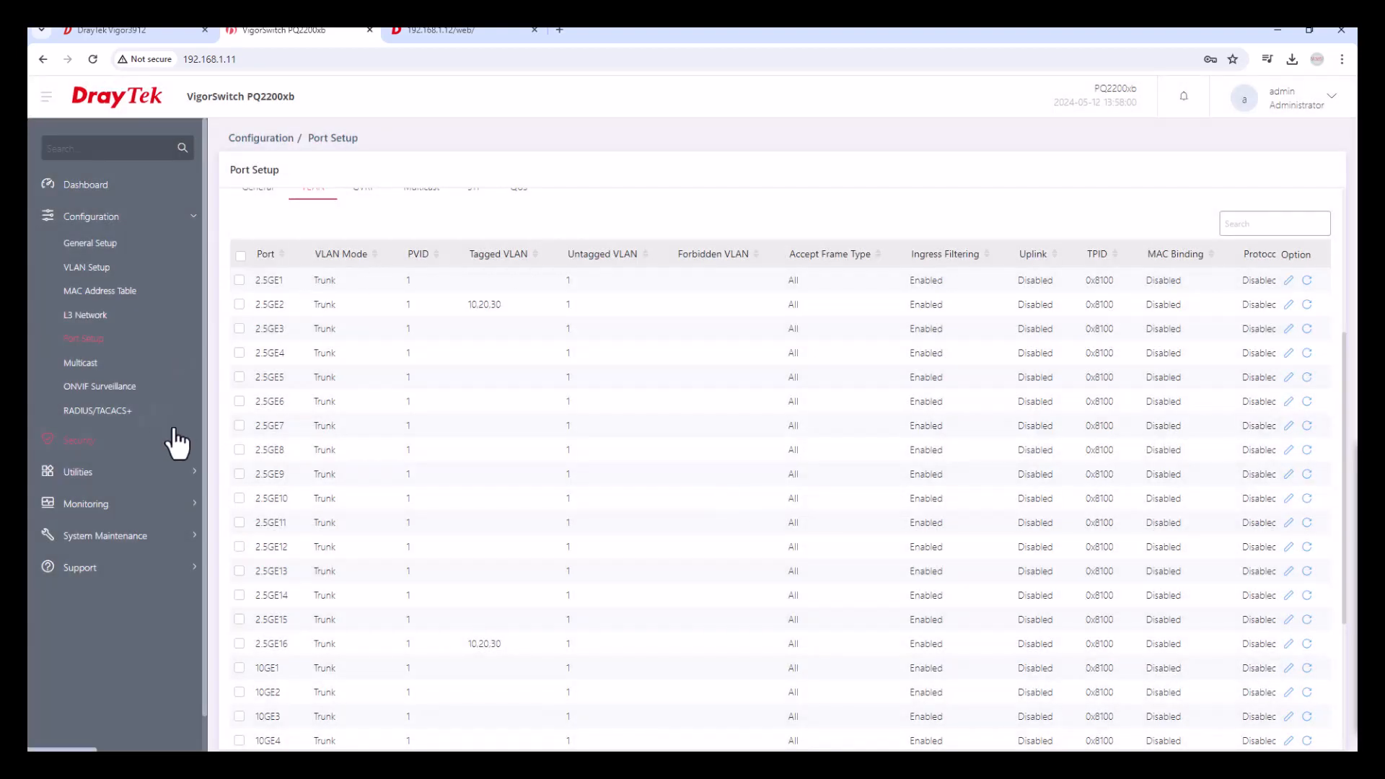
{"action": "left_click", "coordinate": [92, 186]}
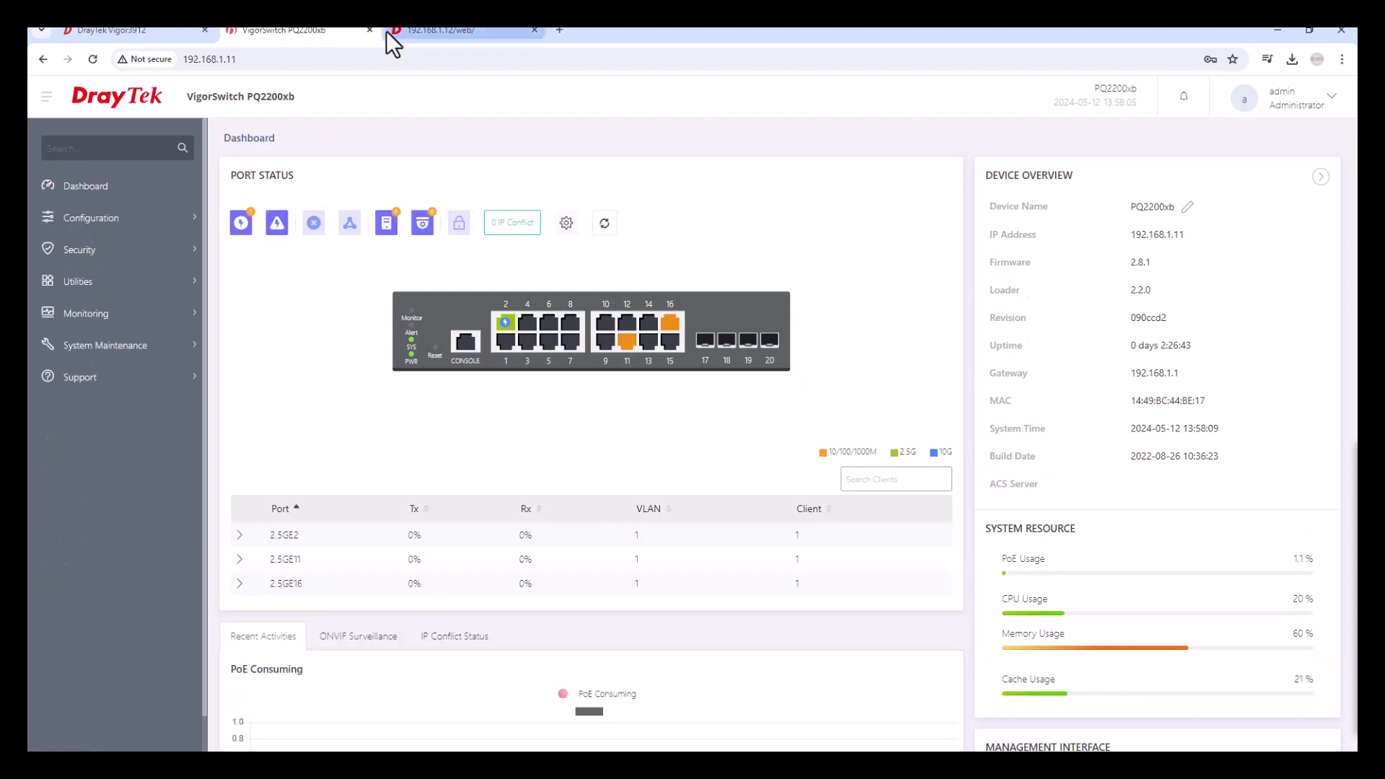
{"action": "mouse_move", "coordinate": [412, 32]}
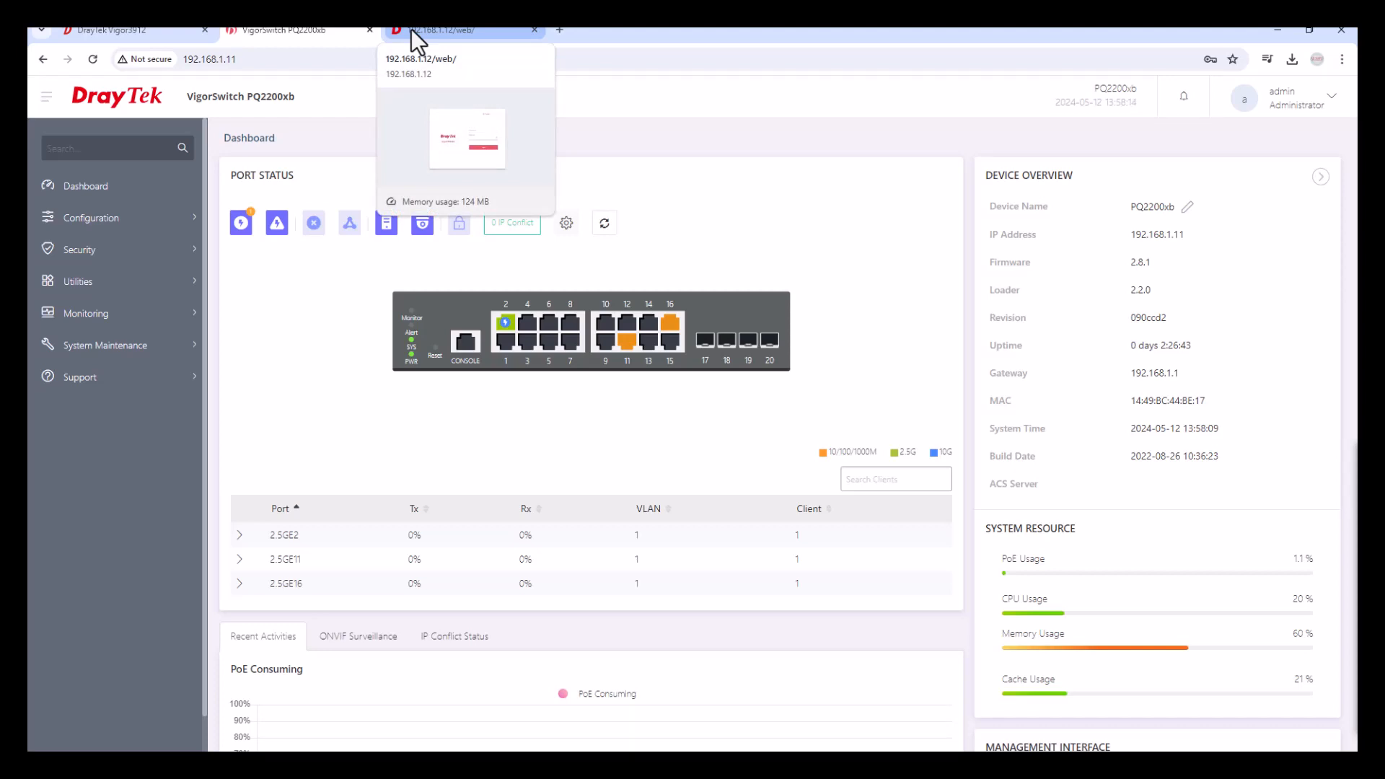
Log in to the VigorAP1062C at 192.168.1.12 as admin, dismissing the breach warning and Change Password prompt.
{"action": "left_click", "coordinate": [411, 29]}
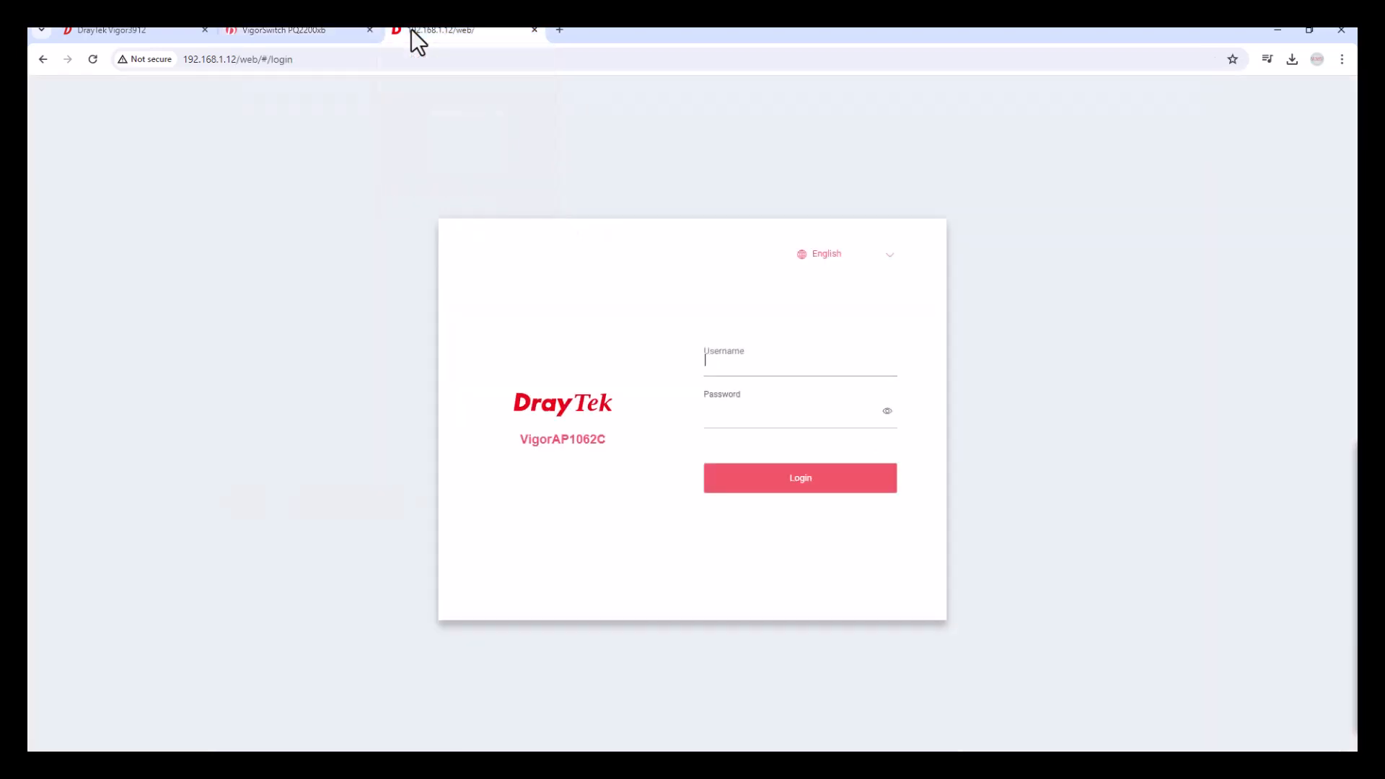
{"action": "left_click", "coordinate": [102, 63]}
{"action": "type", "text": "admin"}
{"action": "key", "text": "Tab"}
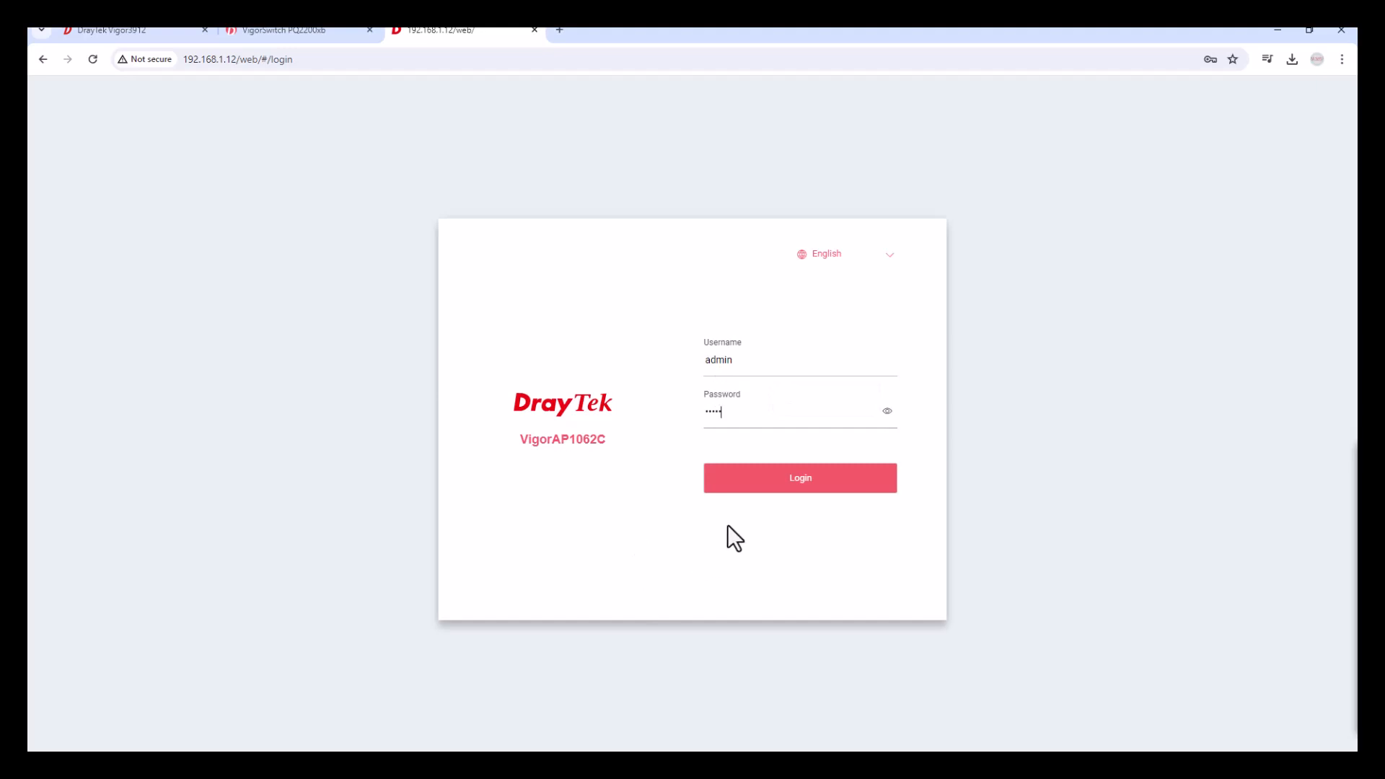
{"action": "left_click", "coordinate": [800, 482]}
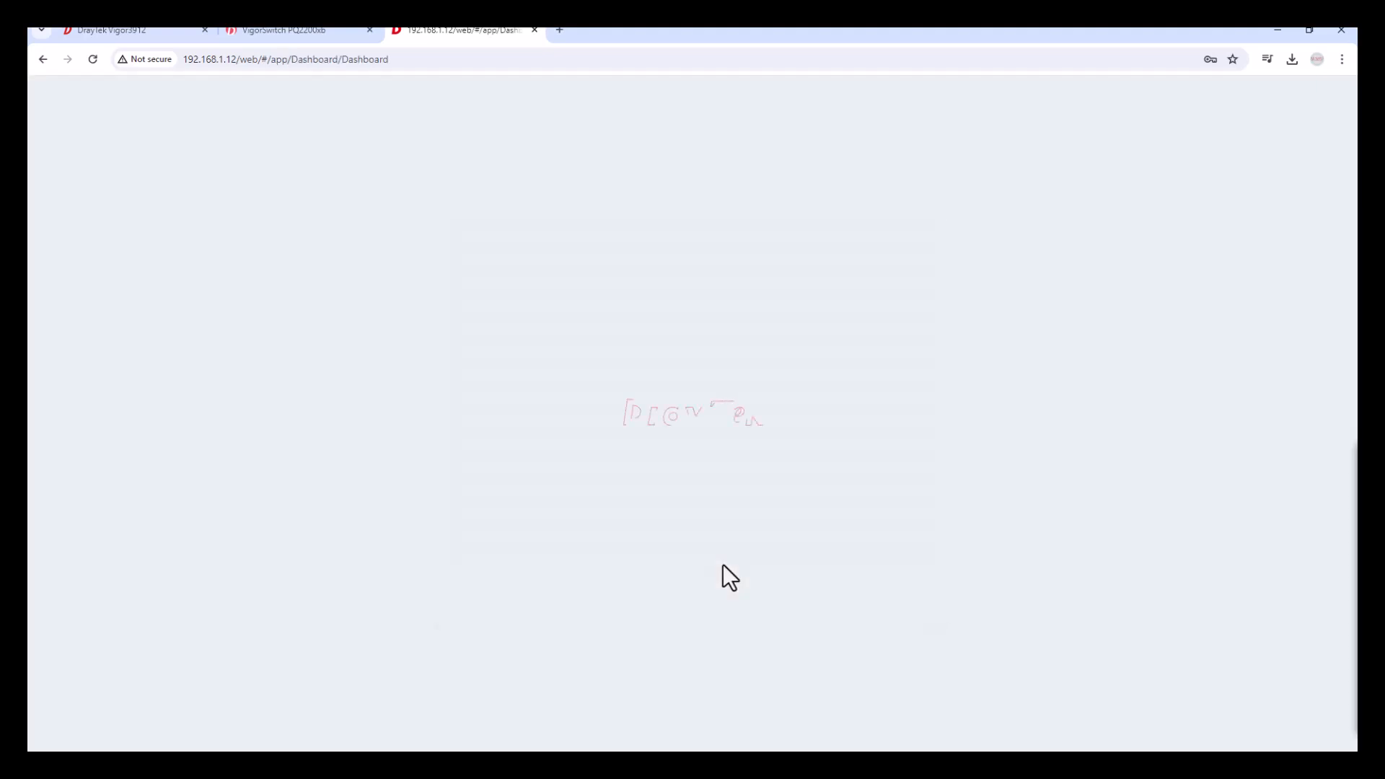
{"action": "left_click", "coordinate": [802, 255]}
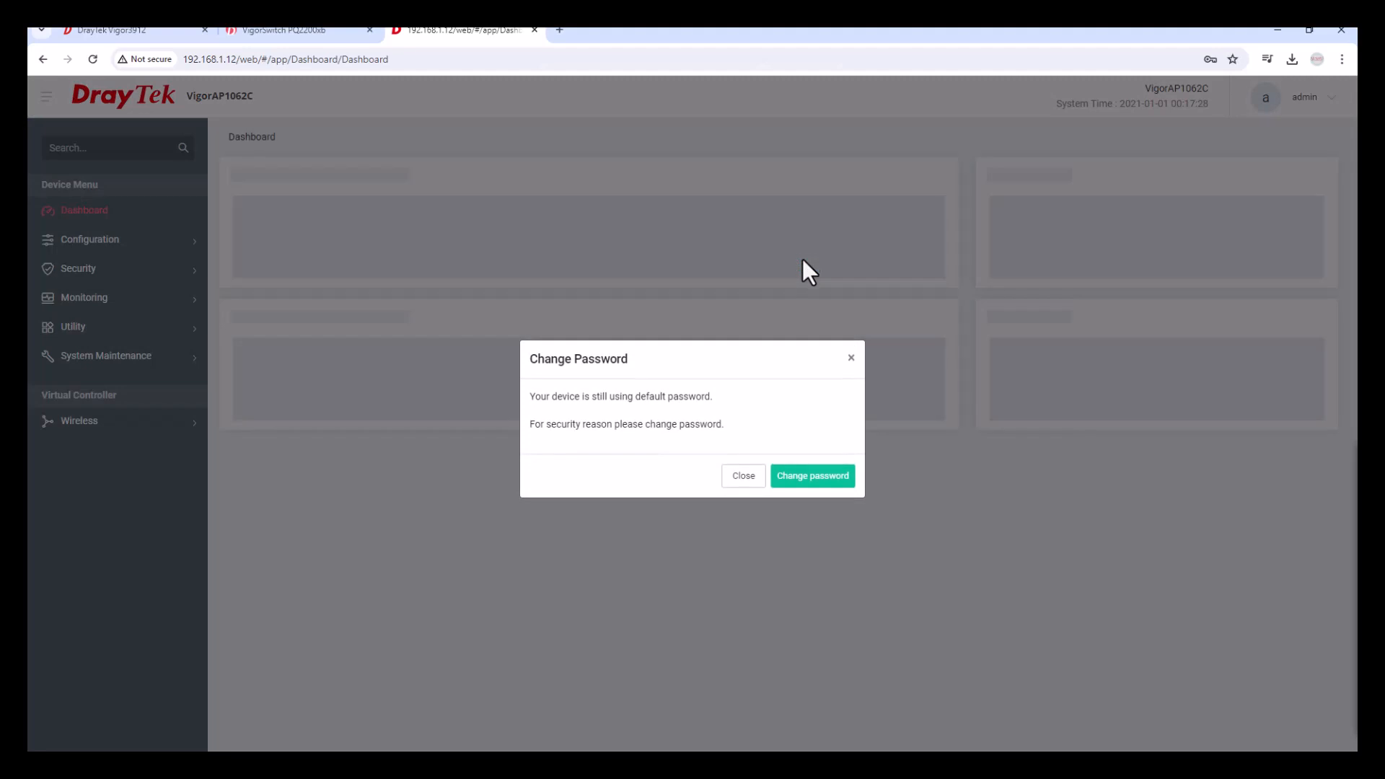
{"action": "left_click", "coordinate": [744, 478]}
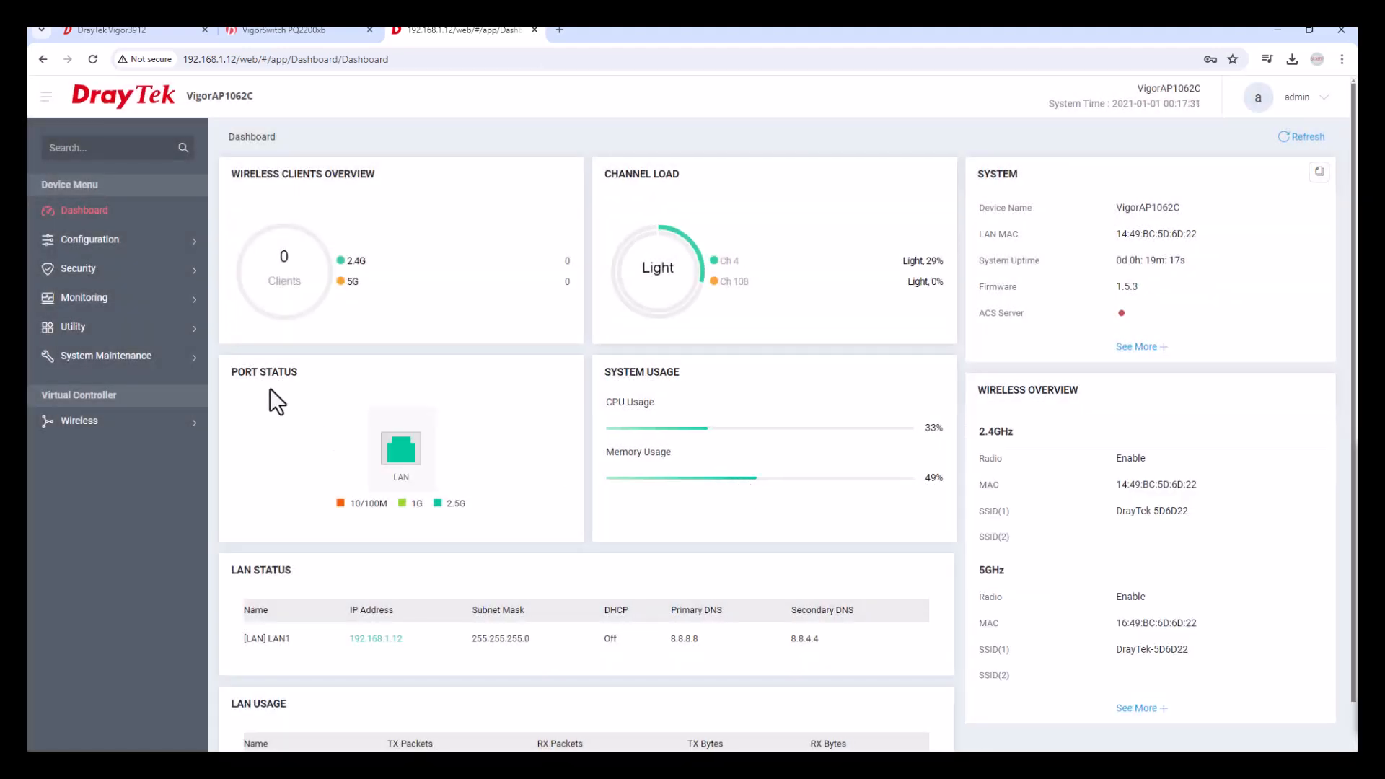
{"action": "left_click", "coordinate": [130, 244]}
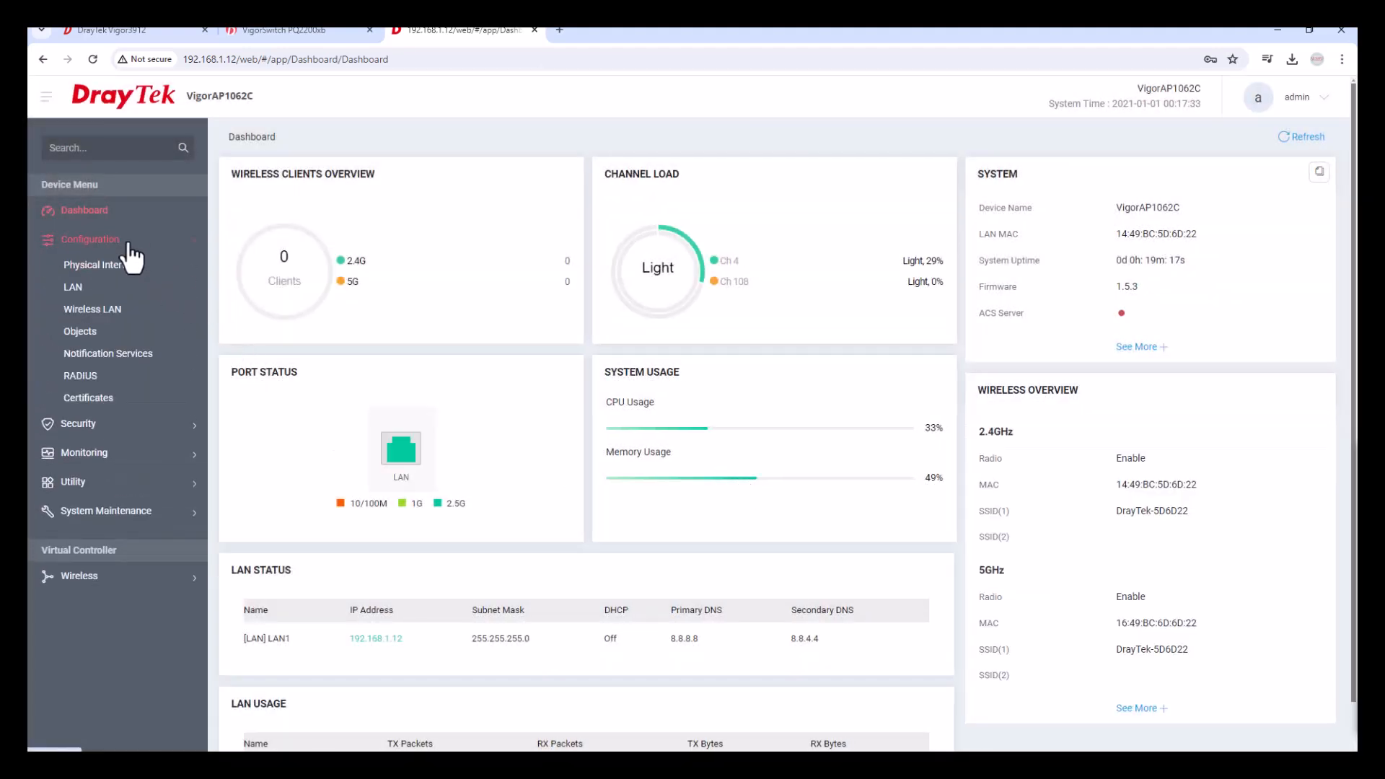
Add VLAN 10 named Staff on LAN1 in the access point's VLAN list.
{"action": "left_click", "coordinate": [80, 289]}
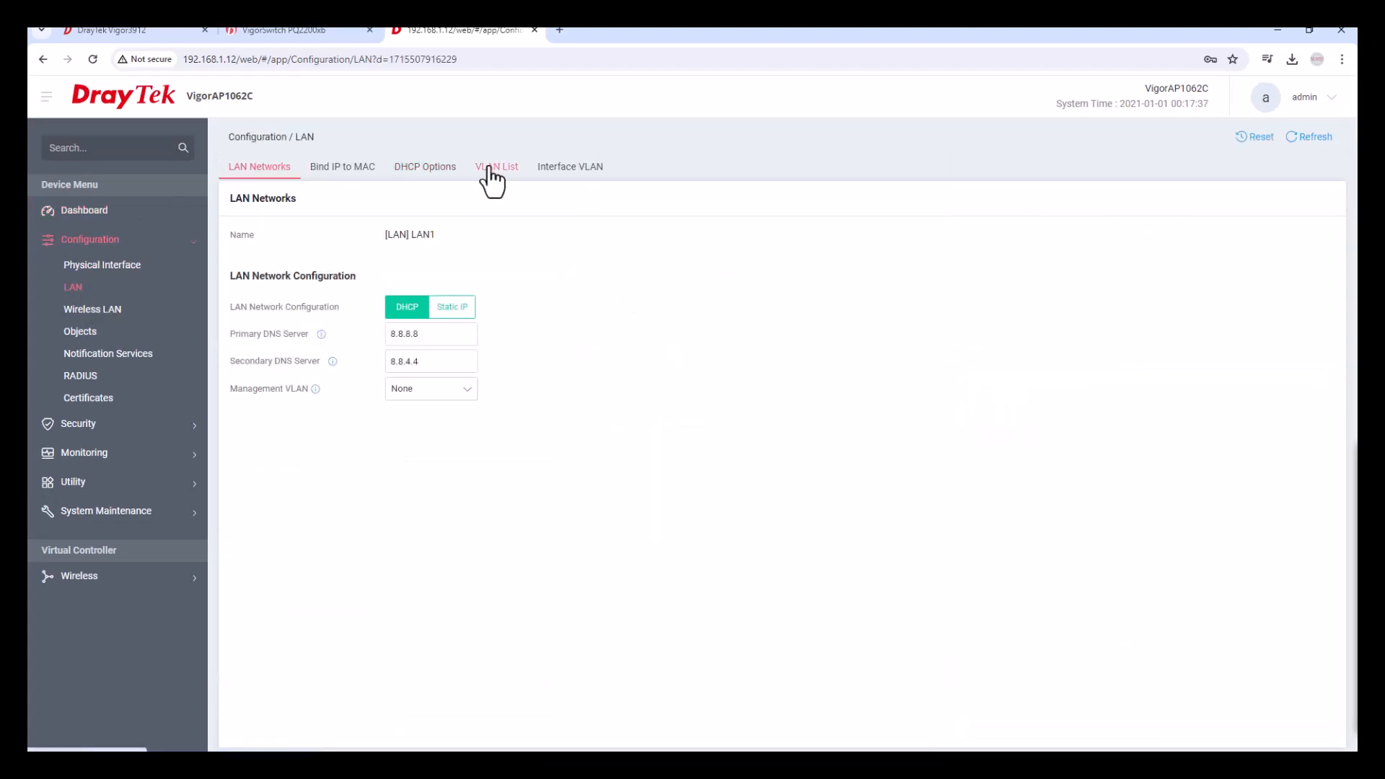
{"action": "left_click", "coordinate": [512, 173]}
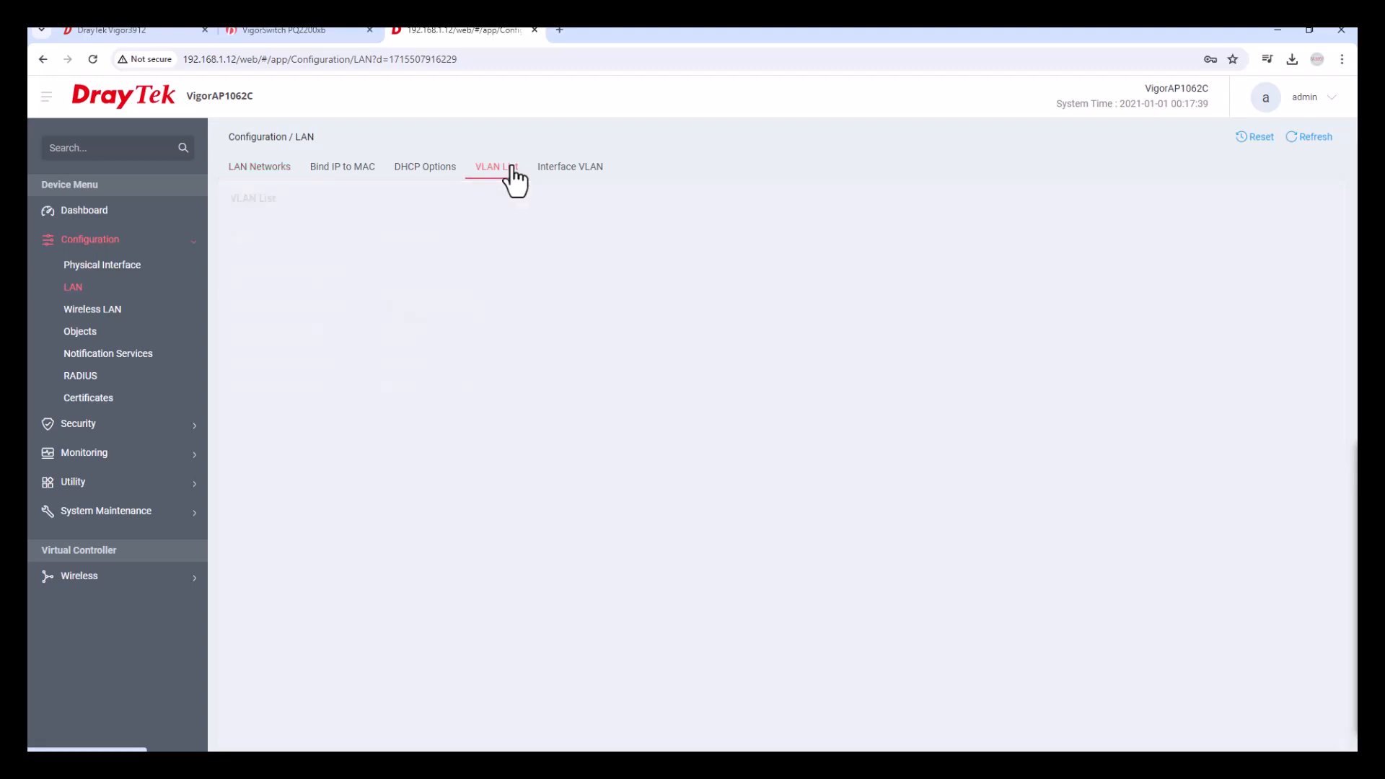
{"action": "left_click", "coordinate": [247, 238]}
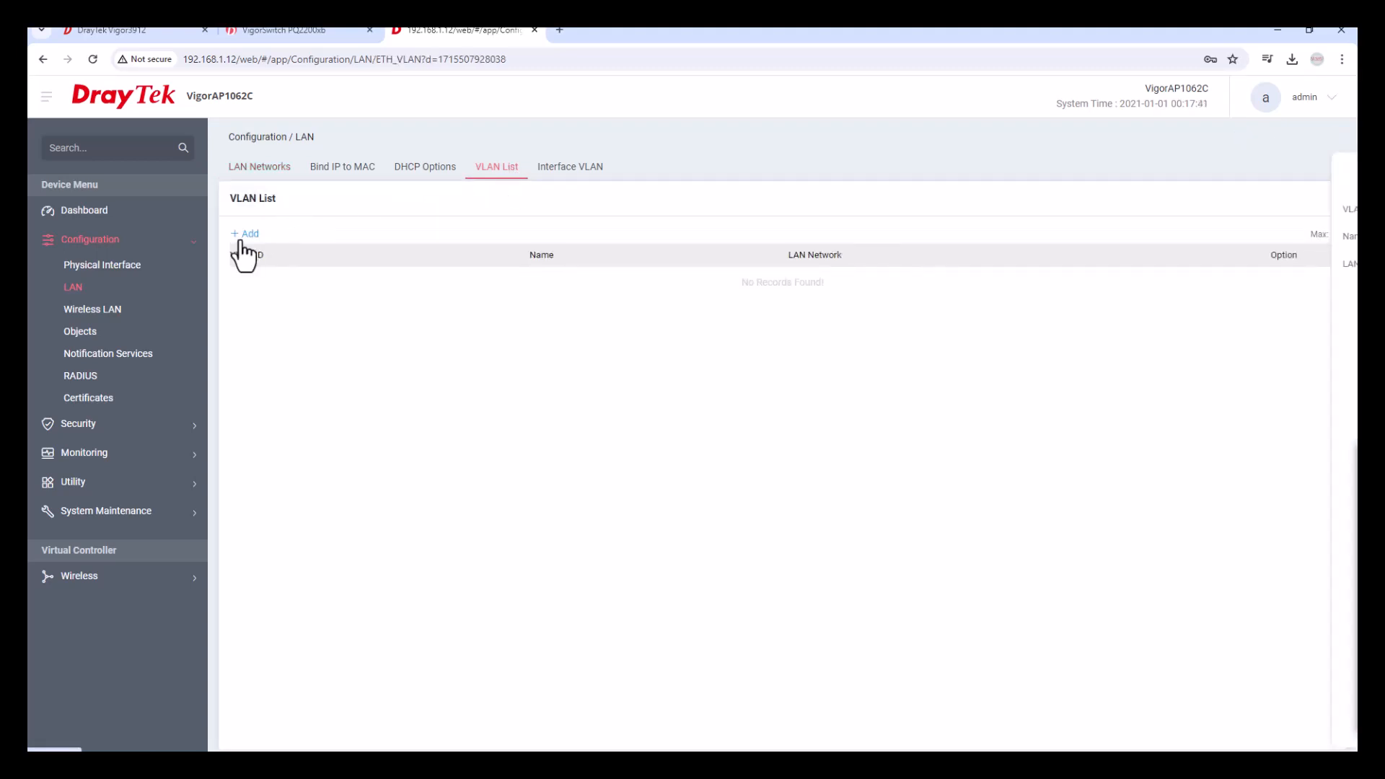
{"action": "left_click", "coordinate": [1275, 210]}
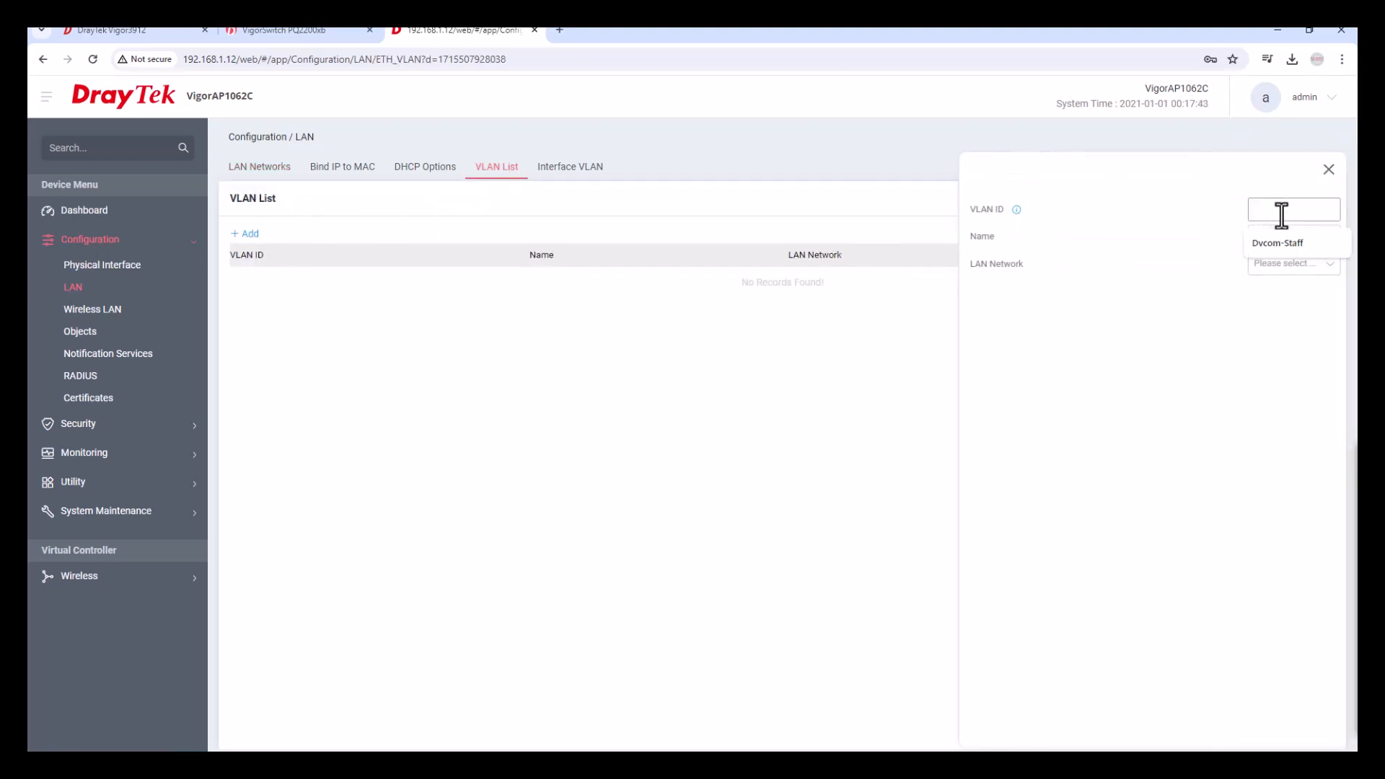
{"action": "type", "text": "10"}
{"action": "key", "text": "Tab"}
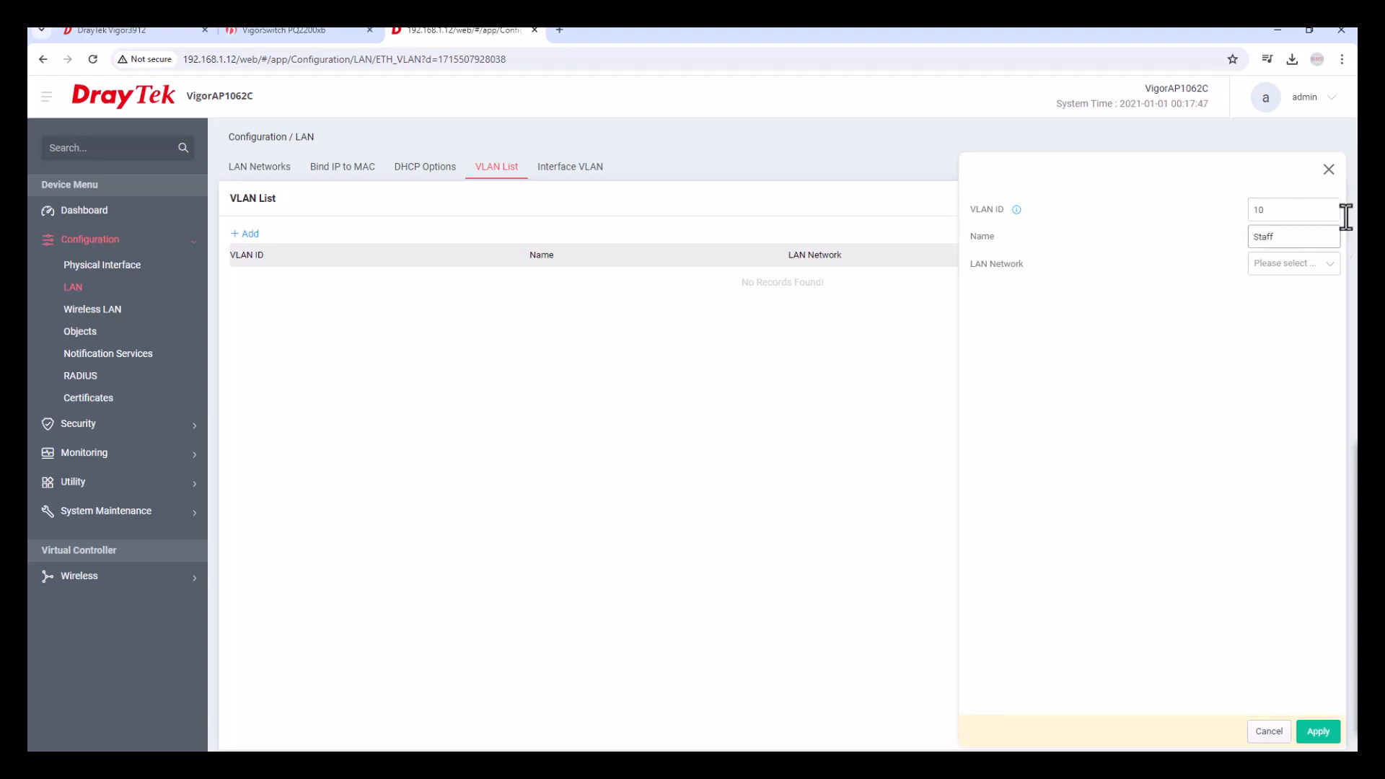
{"action": "left_click", "coordinate": [1299, 266]}
{"action": "left_click", "coordinate": [1297, 297]}
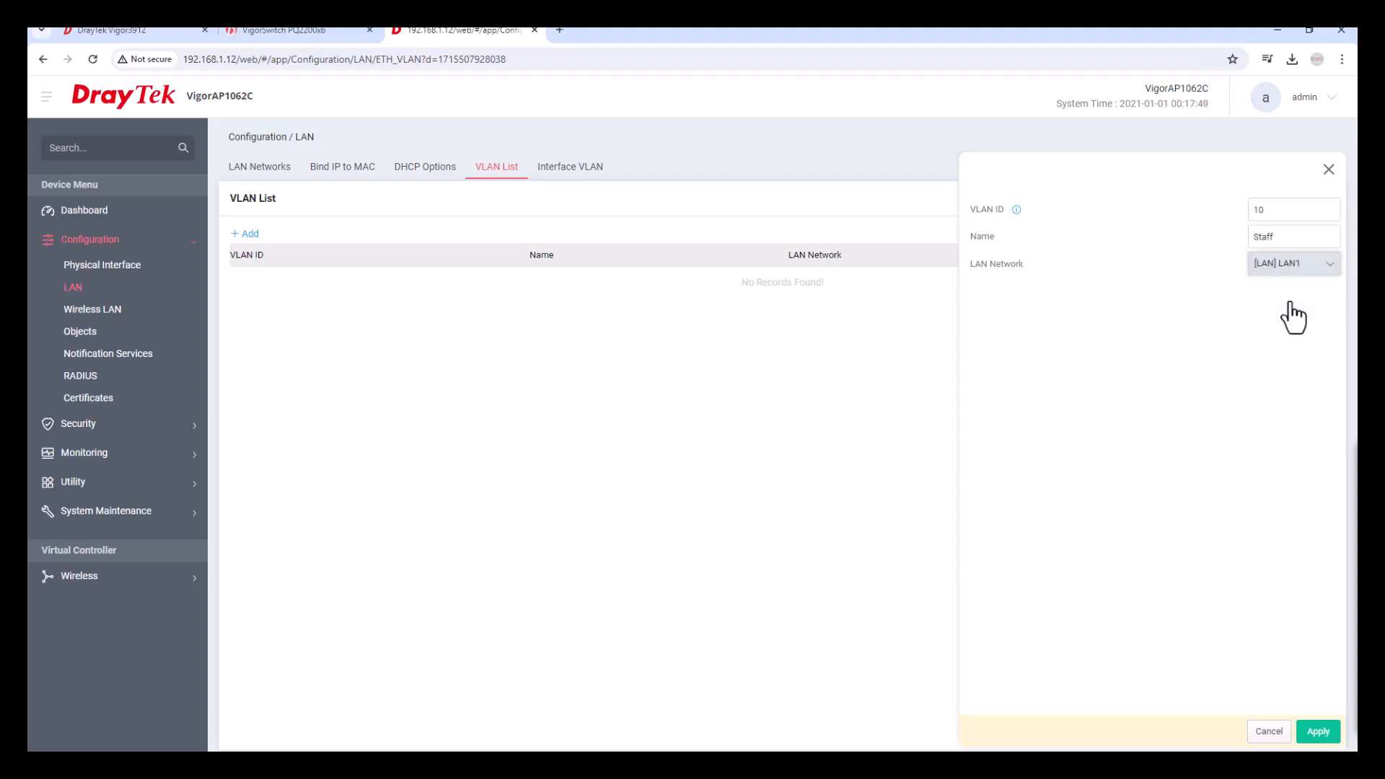
{"action": "left_click", "coordinate": [1322, 731]}
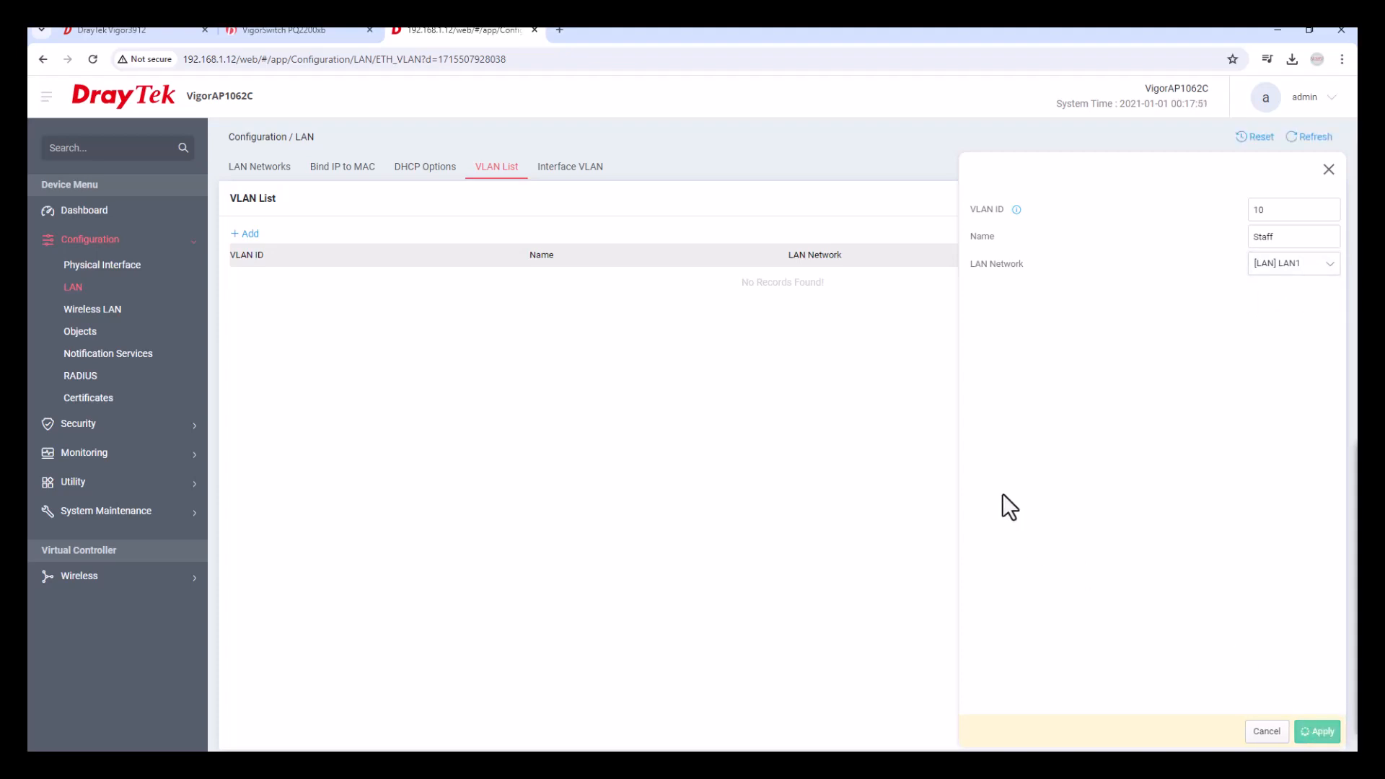
Add VLAN 20 named Mgmt on LAN1.
{"action": "left_click", "coordinate": [247, 233]}
{"action": "left_click", "coordinate": [1278, 210]}
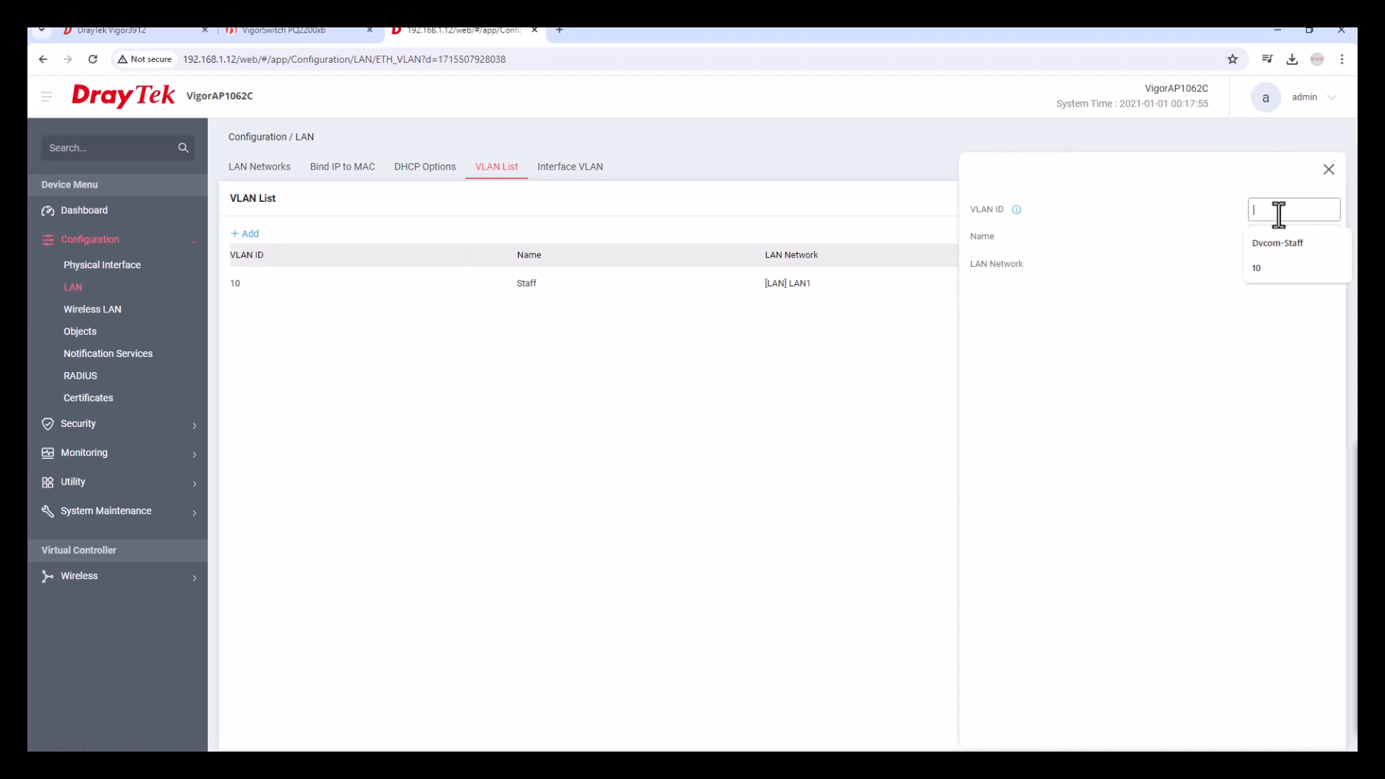
{"action": "type", "text": "20"}
{"action": "key", "text": "Tab"}
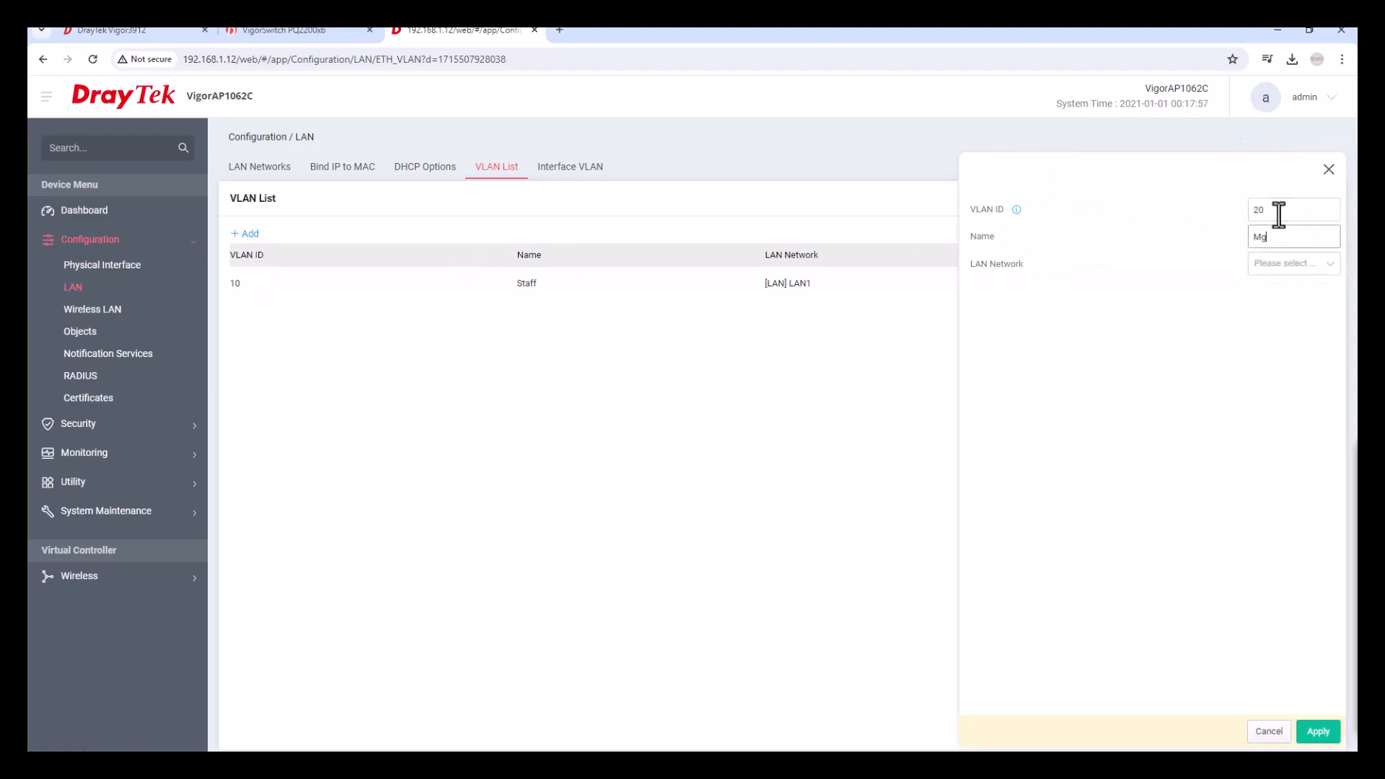
{"action": "left_click", "coordinate": [1306, 265]}
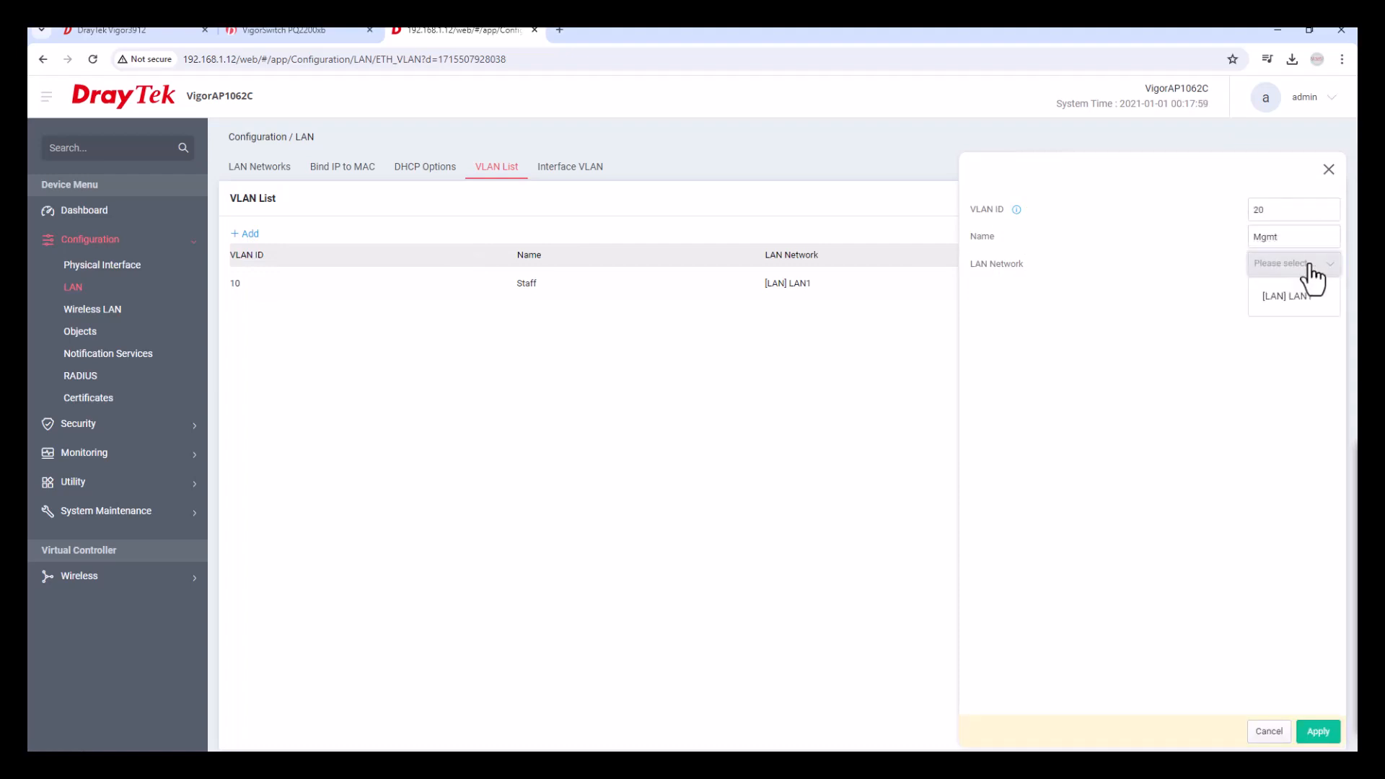
{"action": "left_click", "coordinate": [1303, 310]}
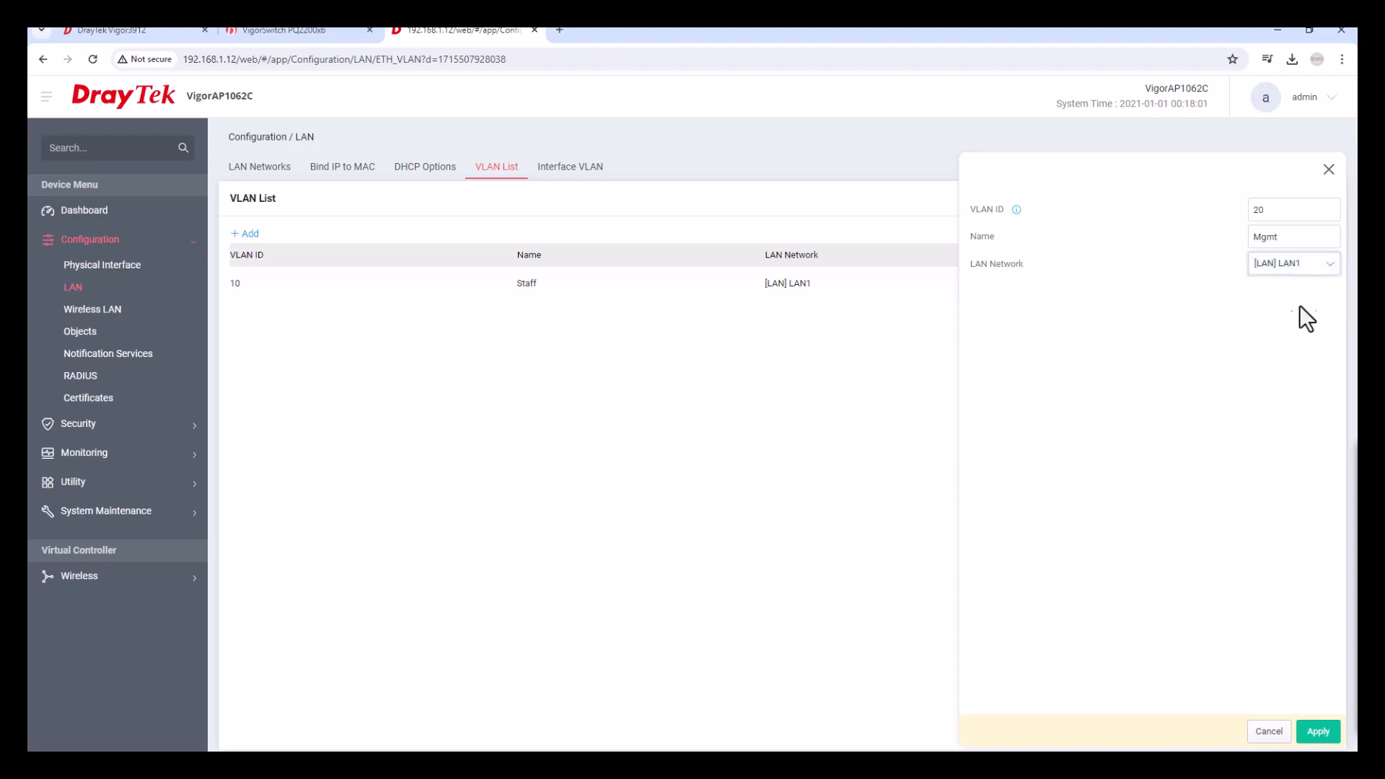
{"action": "left_click", "coordinate": [1318, 731]}
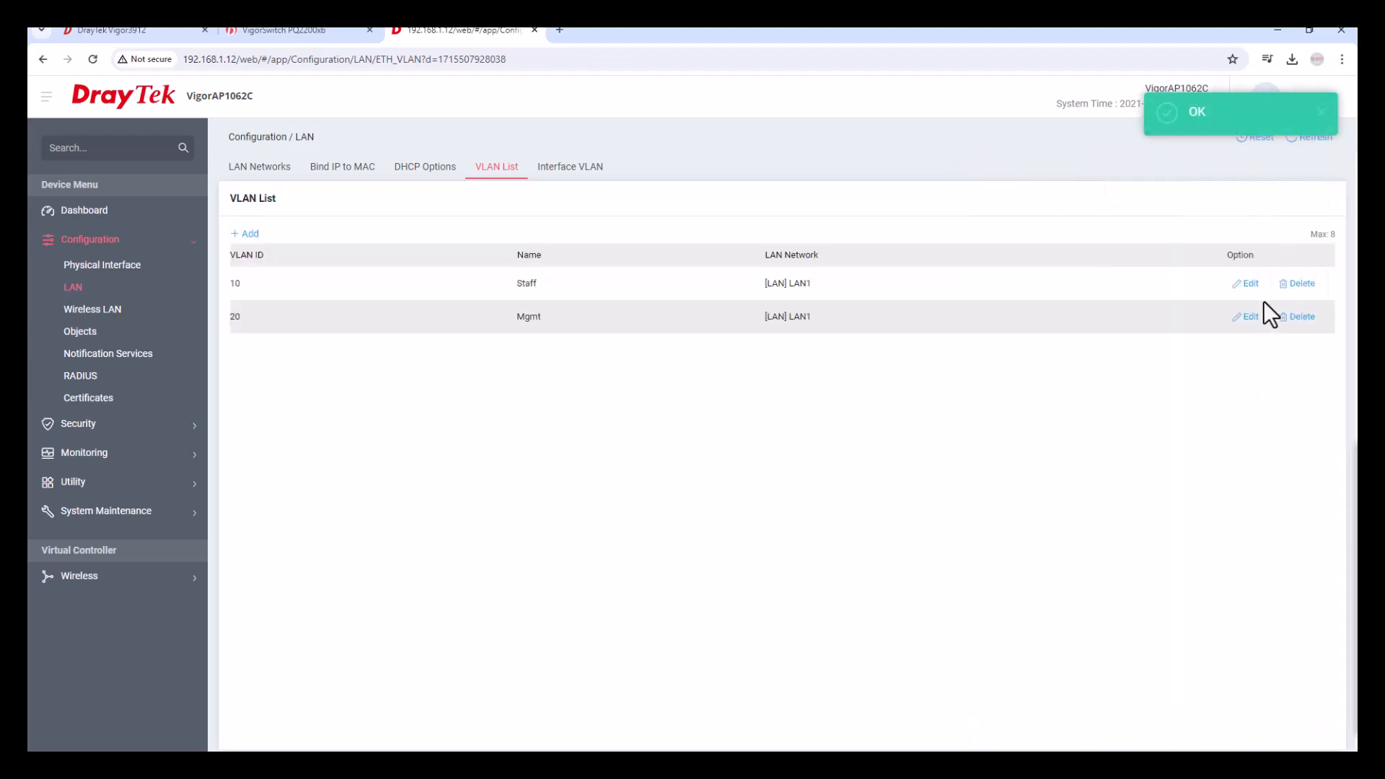
Add VLAN 30 named Guest on LAN1.
{"action": "left_click", "coordinate": [245, 234]}
{"action": "left_click", "coordinate": [1283, 211]}
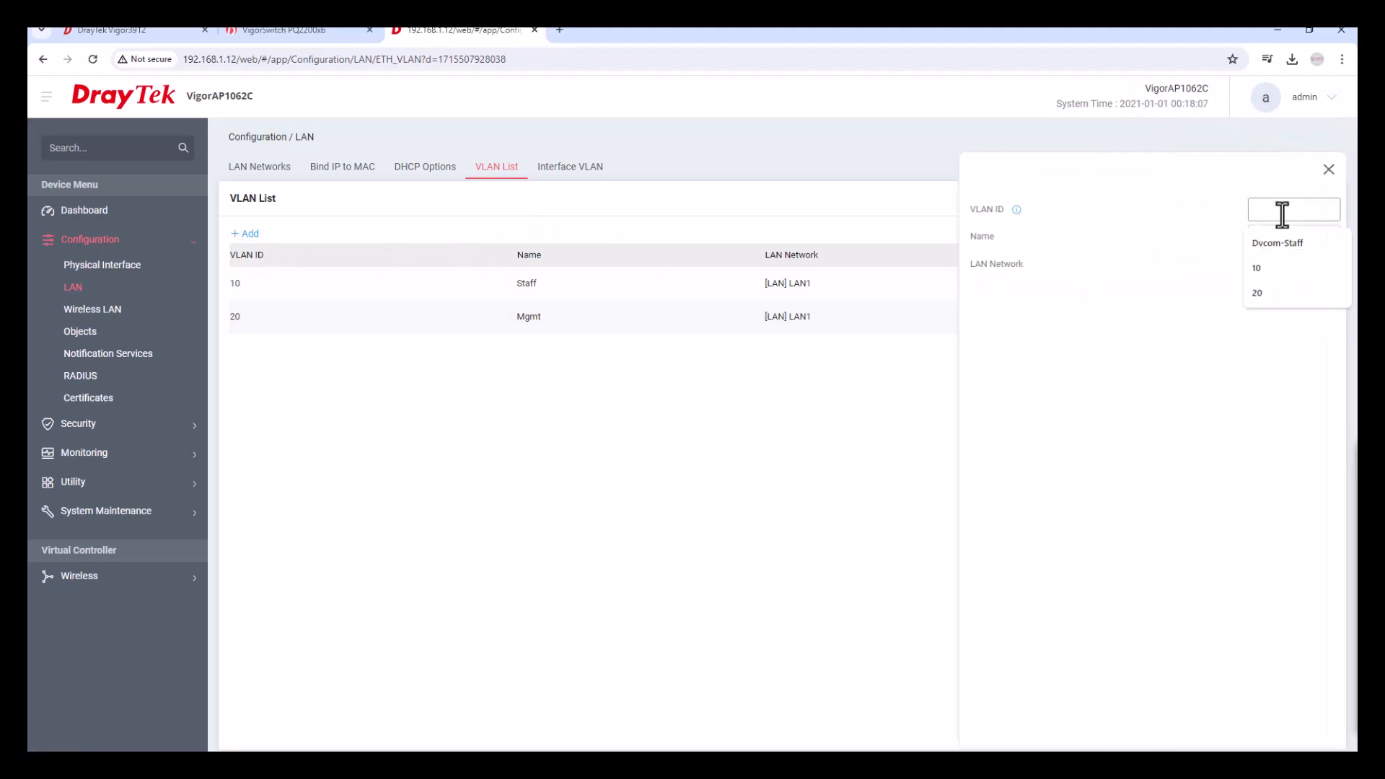
{"action": "type", "text": "30"}
{"action": "key", "text": "Tab"}
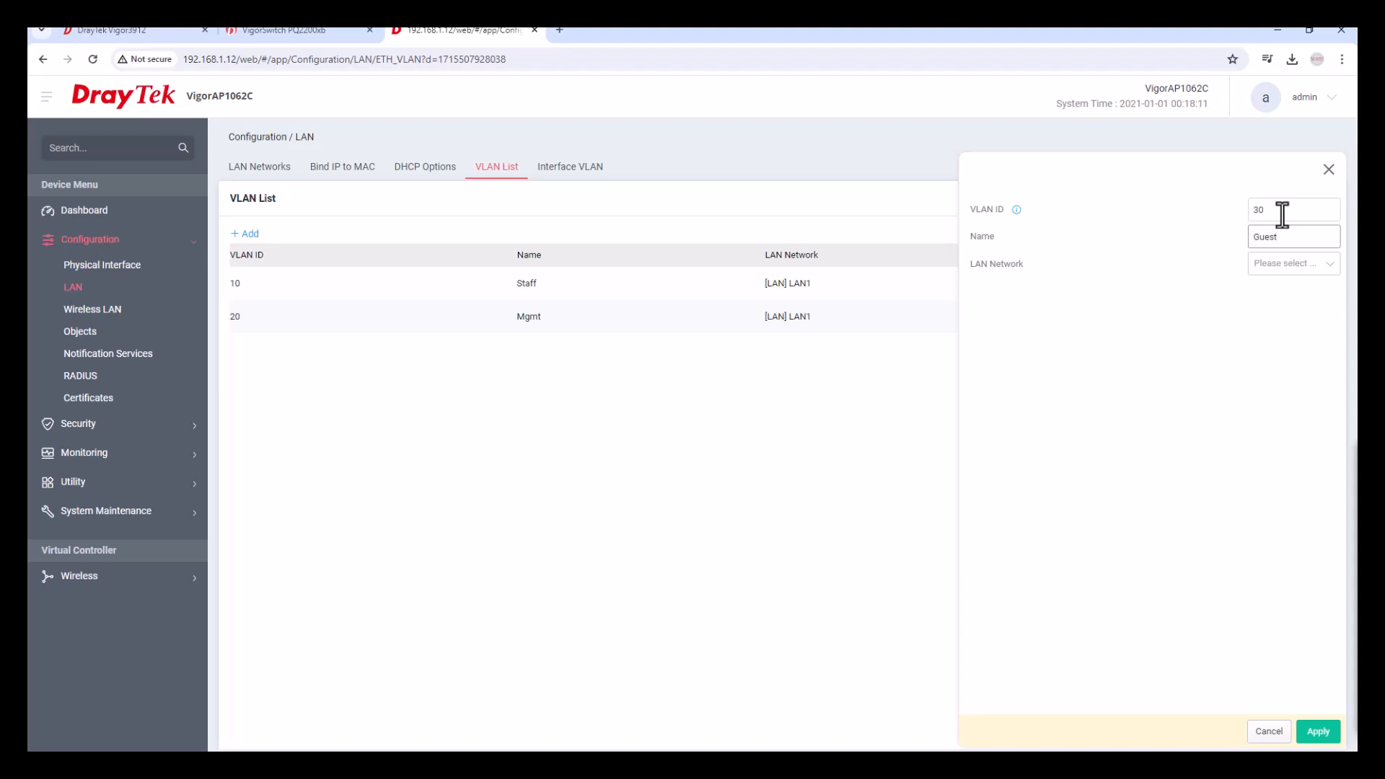
{"action": "left_click", "coordinate": [1296, 266]}
{"action": "left_click", "coordinate": [1292, 302]}
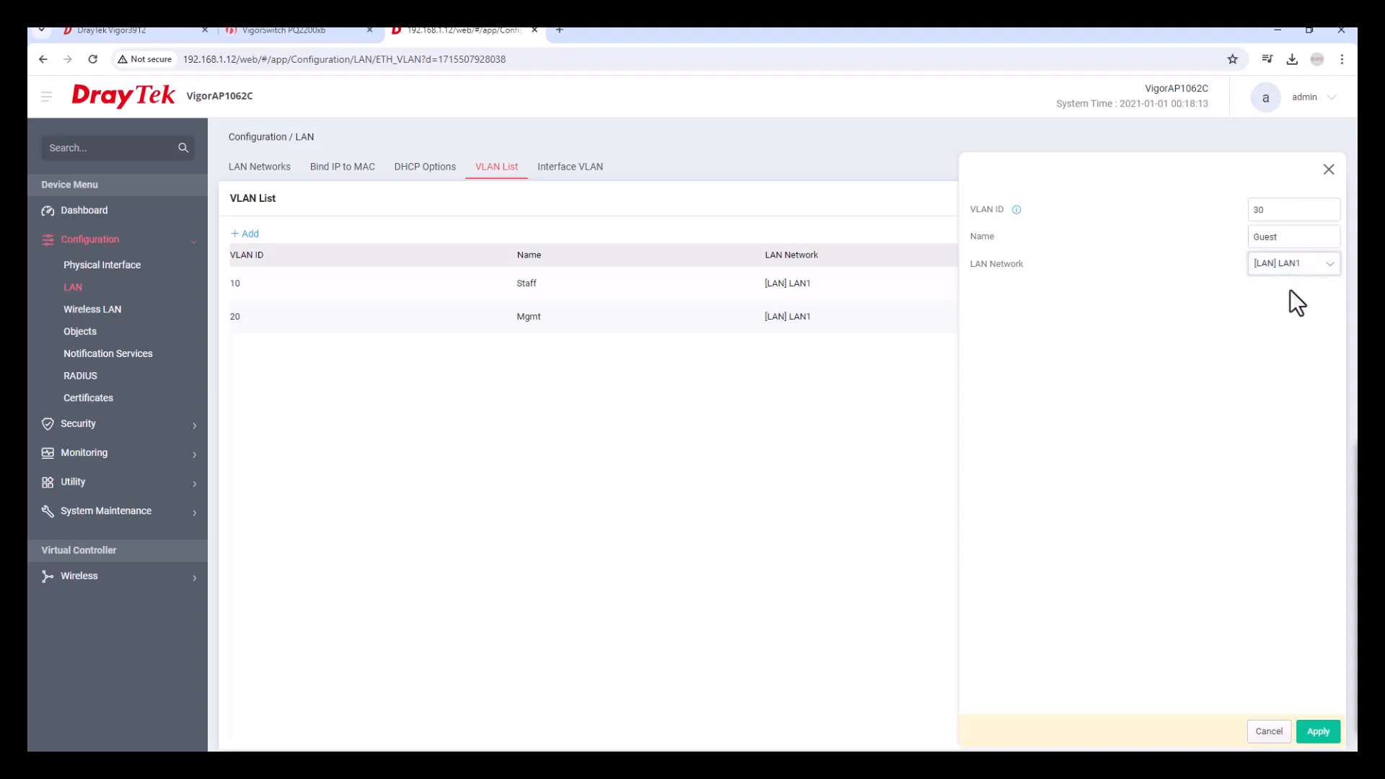
{"action": "left_click", "coordinate": [1319, 731]}
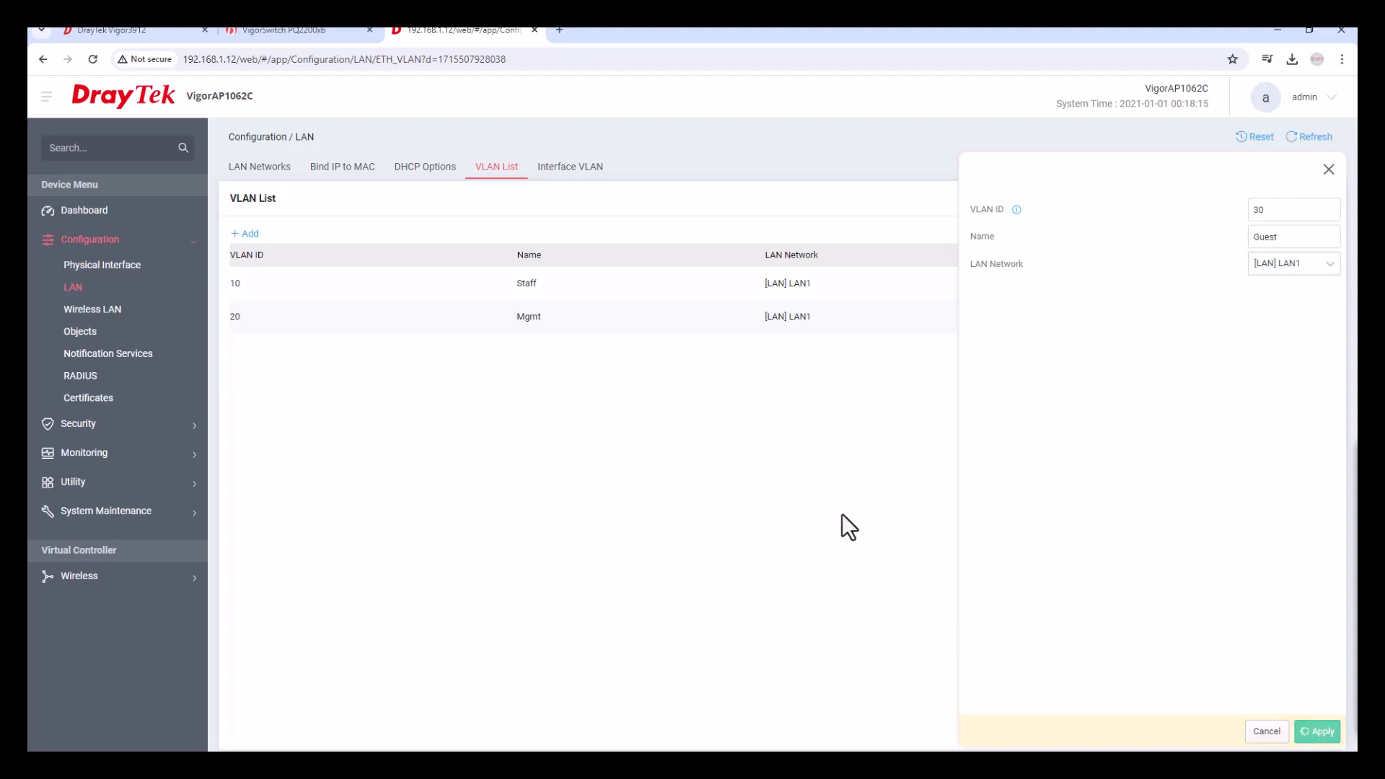
{"action": "left_click", "coordinate": [569, 180]}
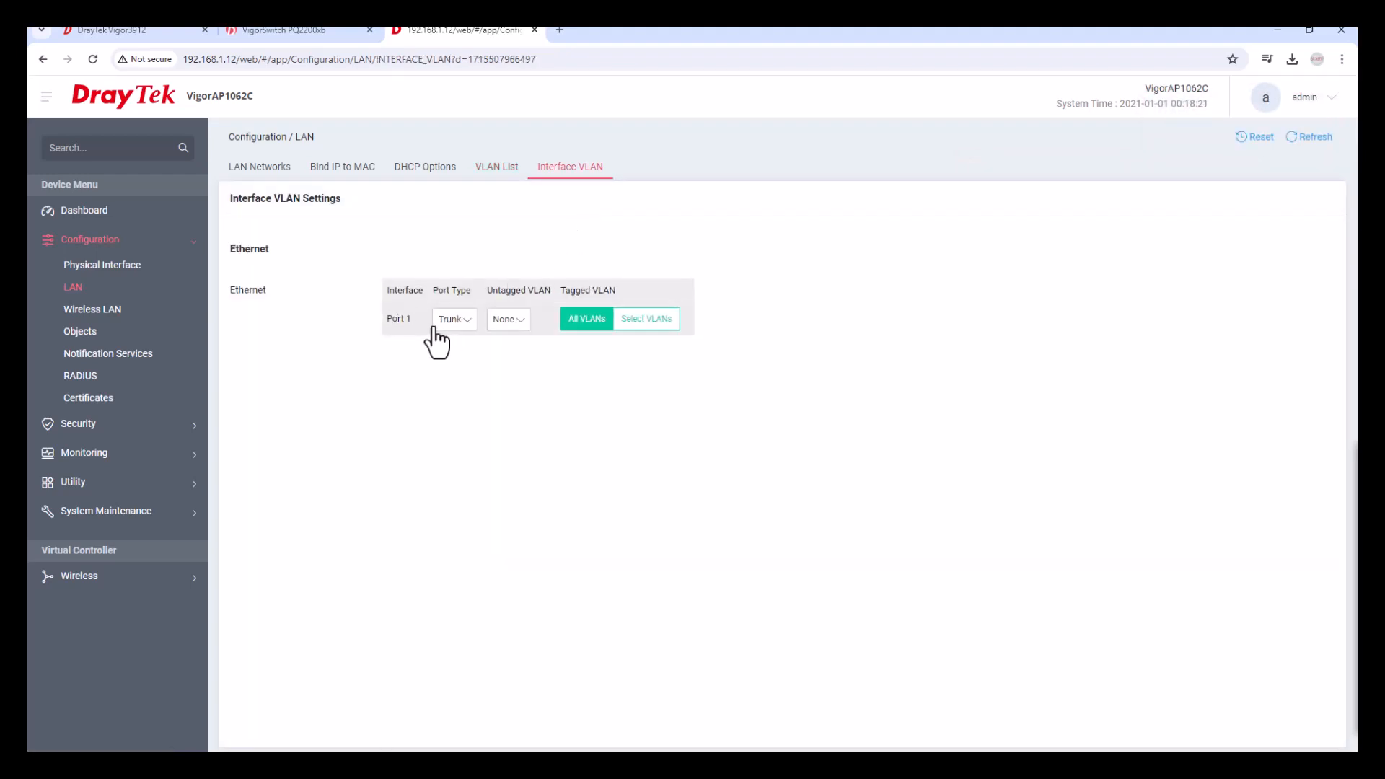
Keep port 1's Untagged VLAN at None so it trunks all VLANs, then go to Wireless LAN.
{"action": "left_click", "coordinate": [505, 321]}
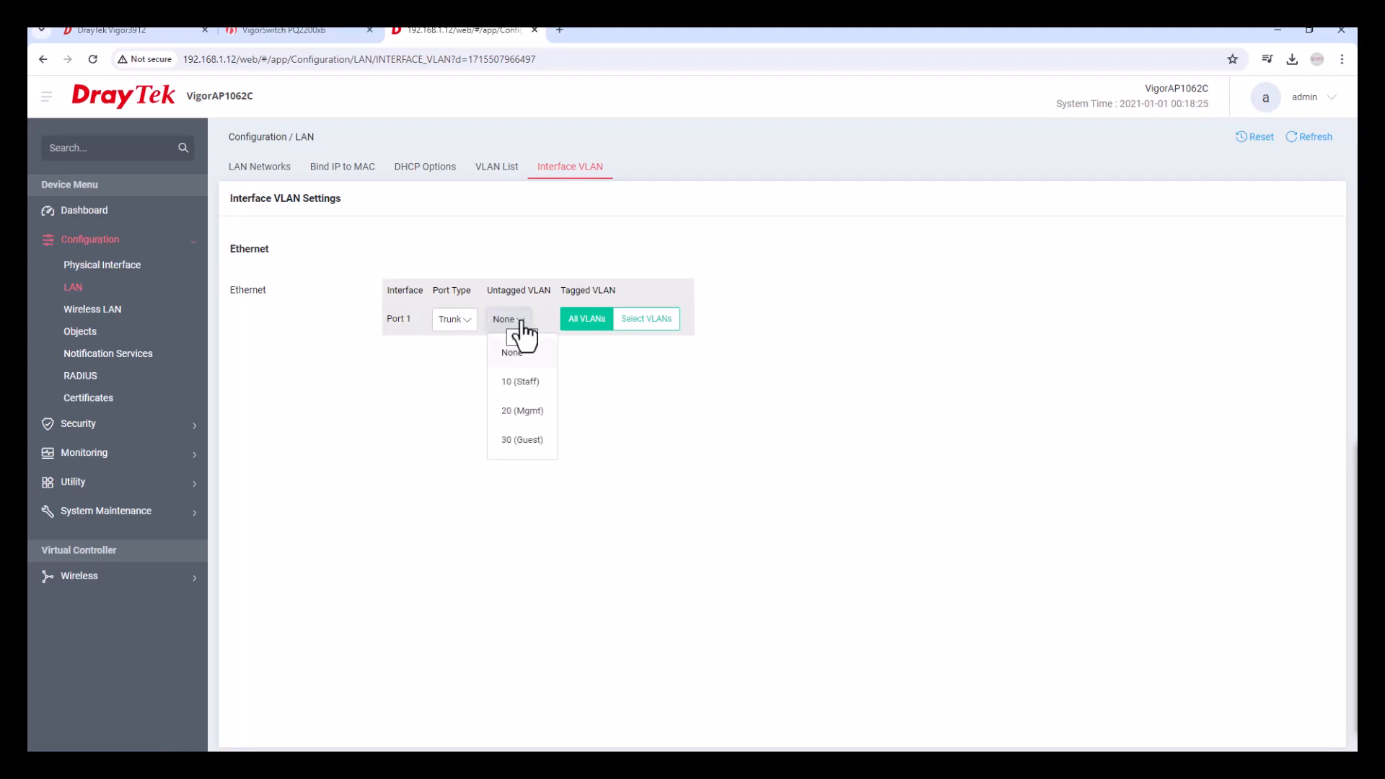
{"action": "left_click", "coordinate": [617, 352]}
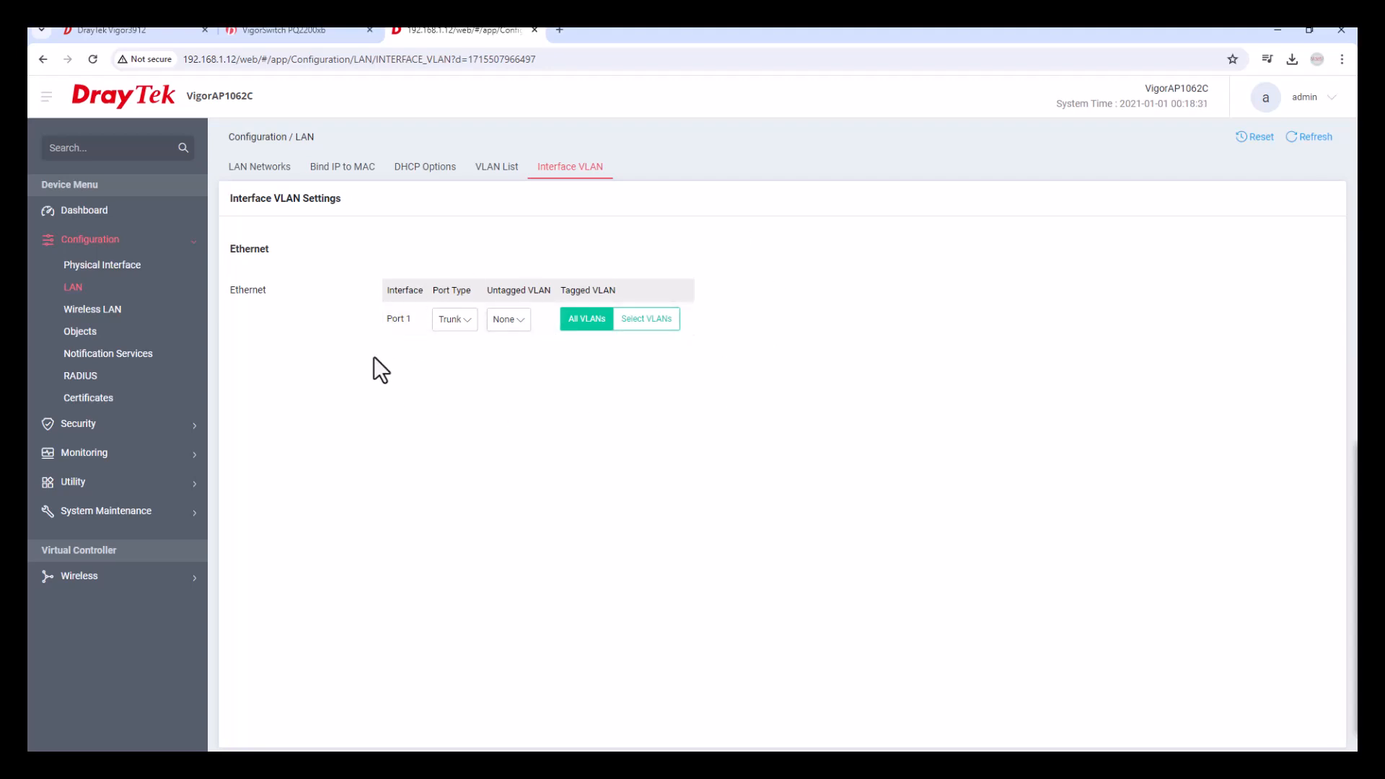
{"action": "left_click", "coordinate": [93, 312]}
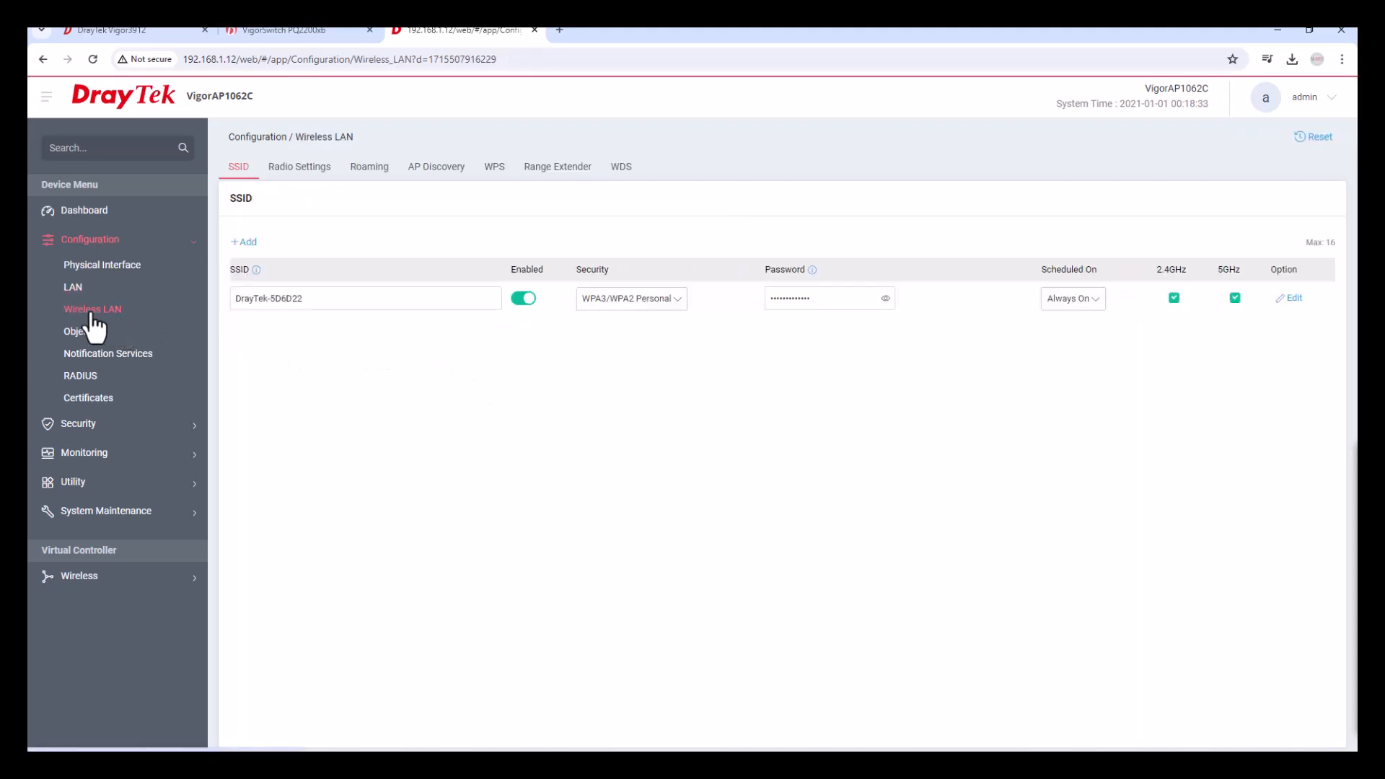
Add a second SSID named VLAN10-SSID with a password and apply it.
{"action": "left_click", "coordinate": [248, 246]}
{"action": "left_click", "coordinate": [309, 334]}
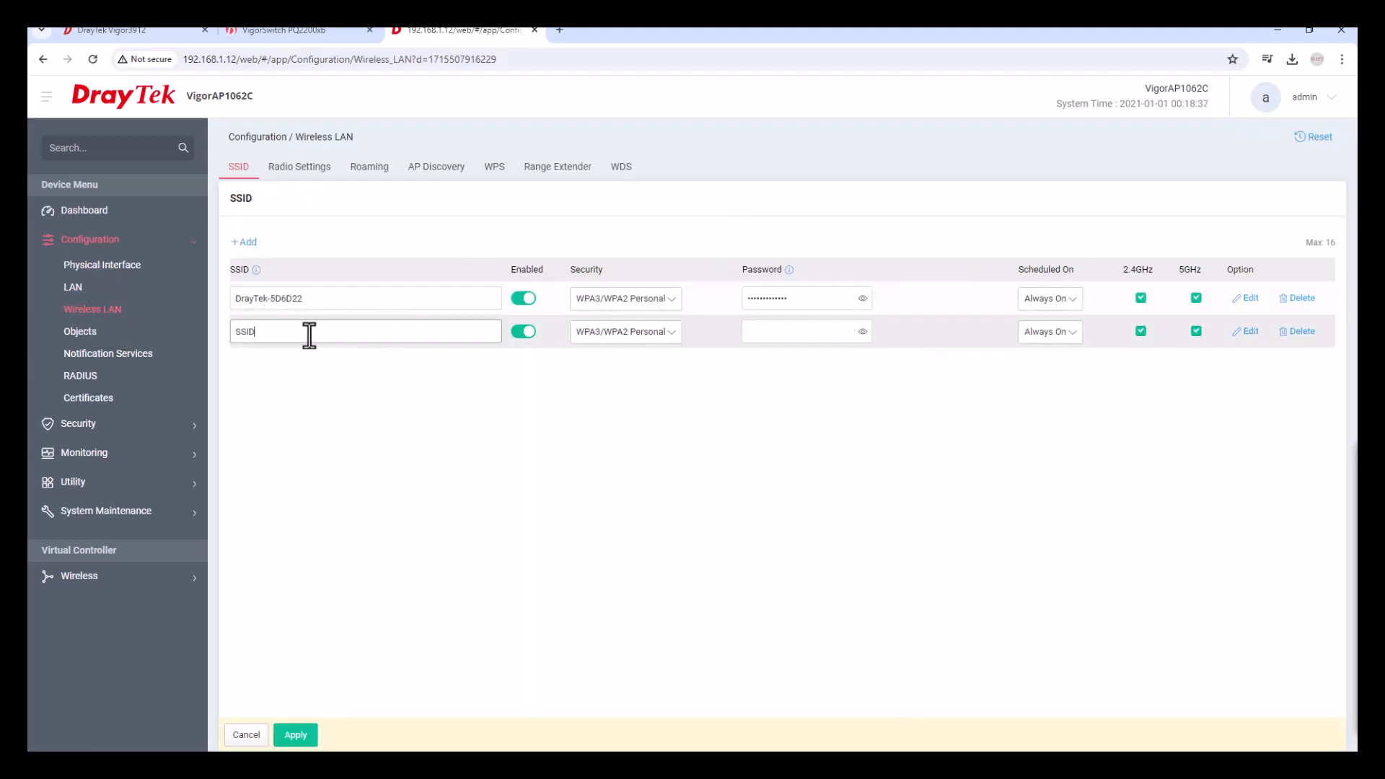
{"action": "double_click", "coordinate": [309, 333]}
{"action": "type", "text": "VLAN10-"}
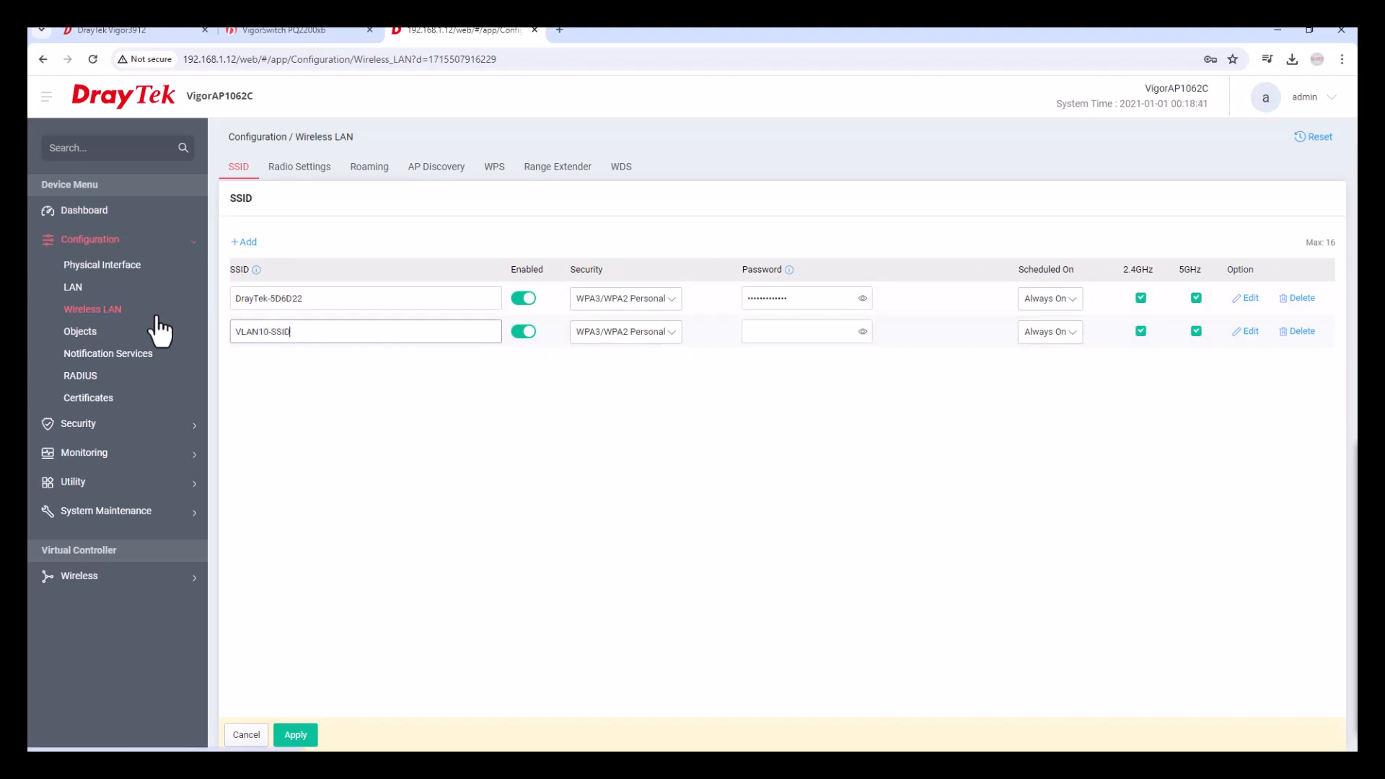
{"action": "left_click", "coordinate": [753, 337]}
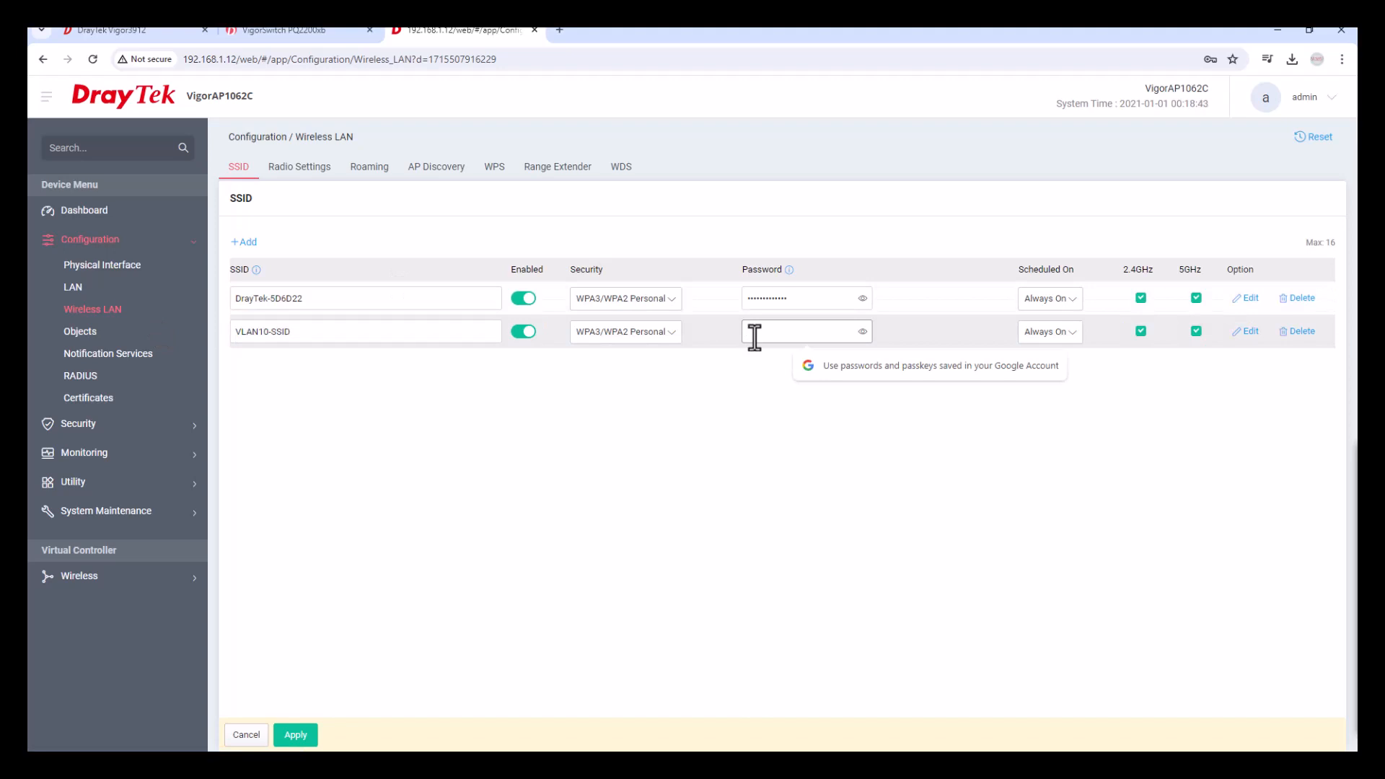
{"action": "type", "text": "••"}
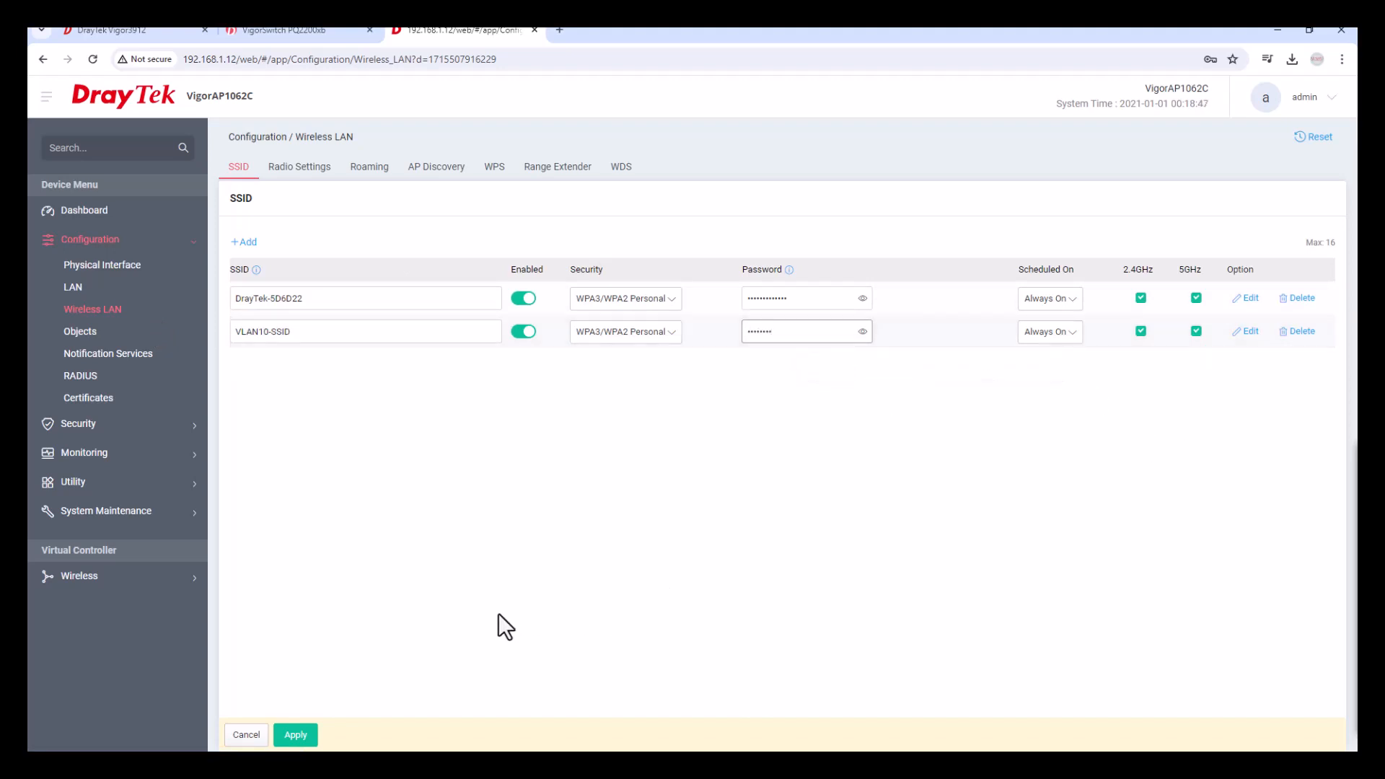
{"action": "left_click", "coordinate": [294, 735]}
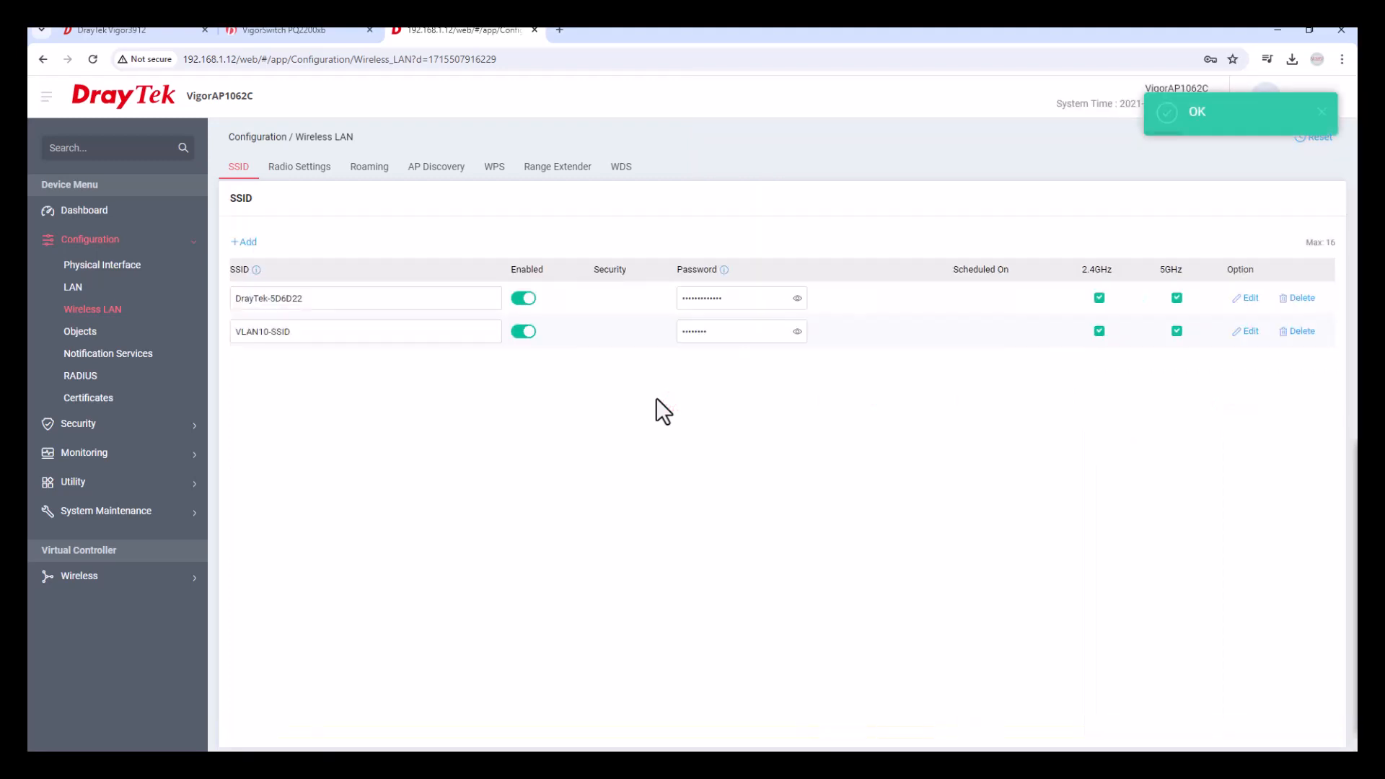
Assign VLAN10-SSID to VLAN 10 (Staff) and apply.
{"action": "left_click", "coordinate": [1246, 332]}
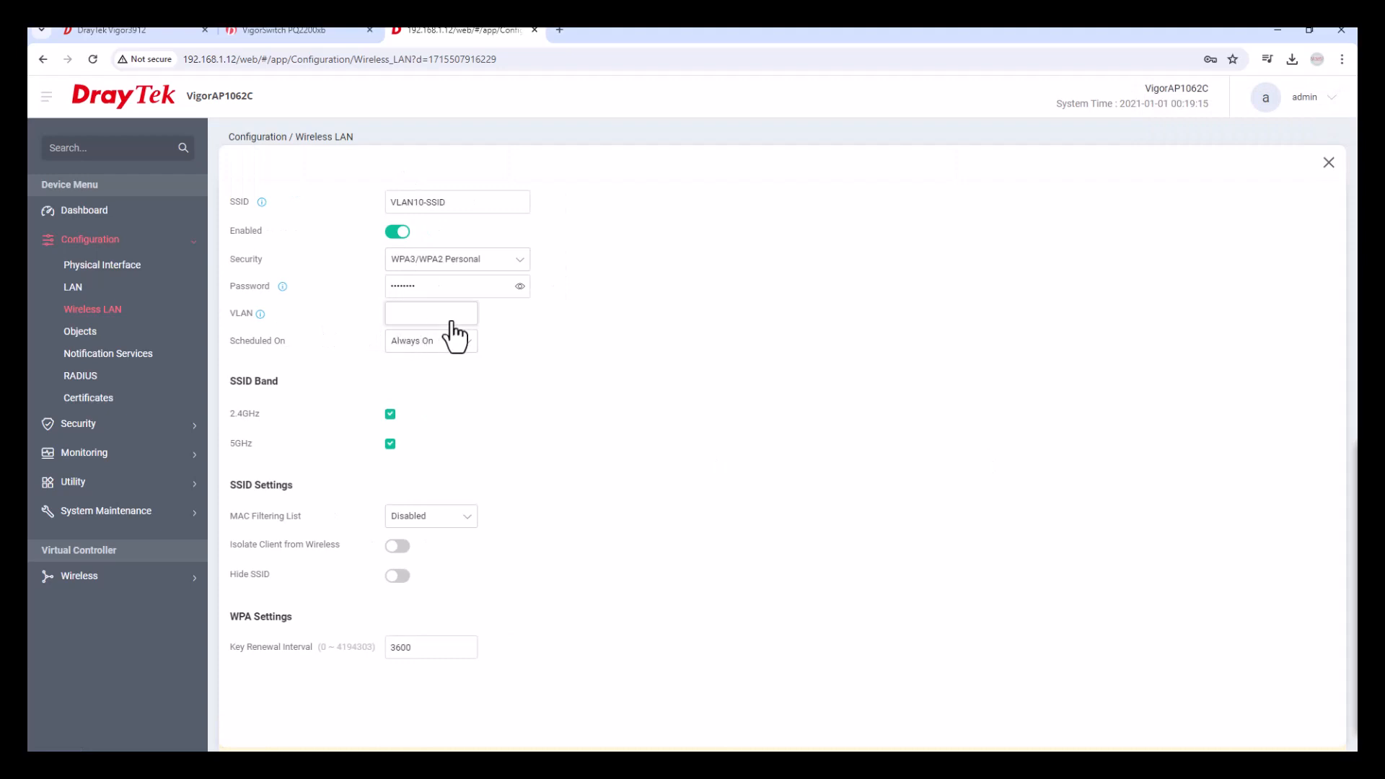
{"action": "left_click", "coordinate": [450, 319]}
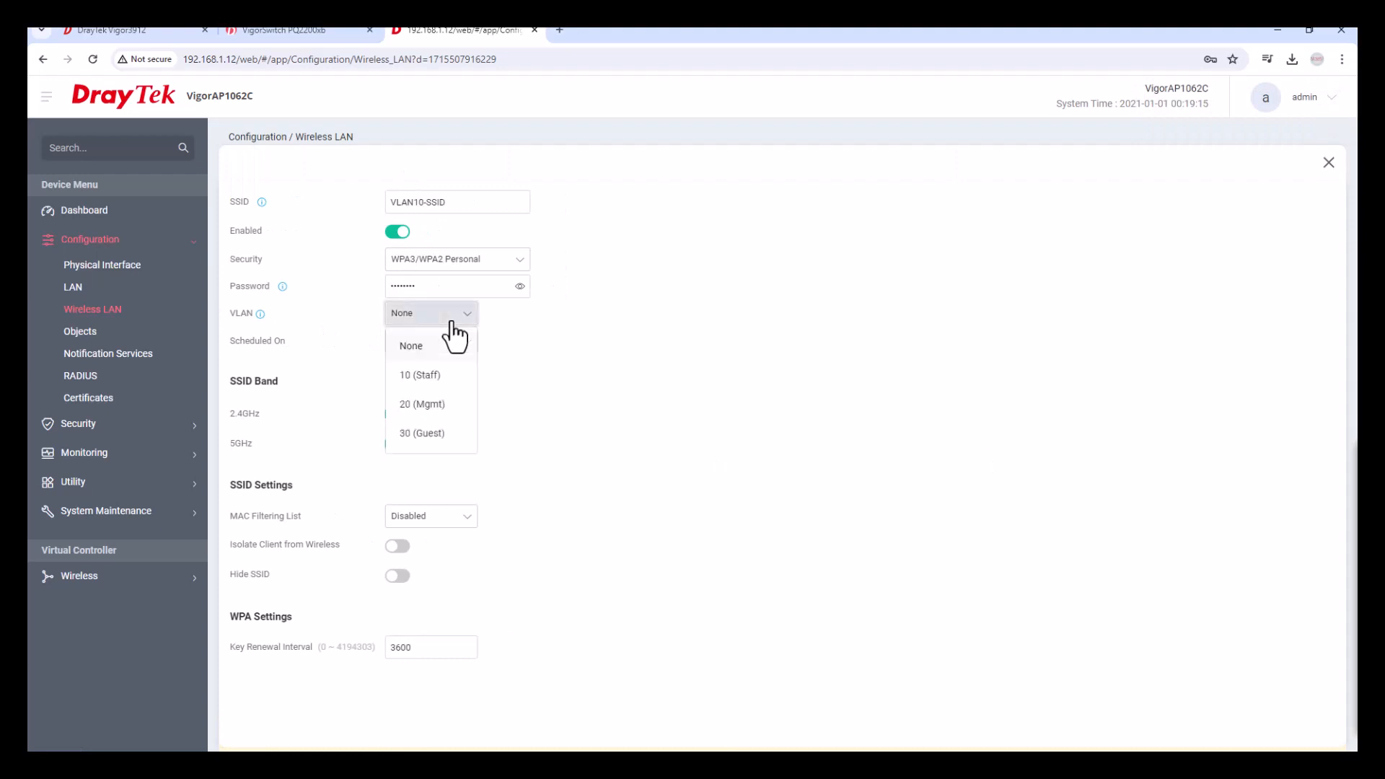
{"action": "left_click", "coordinate": [443, 373]}
{"action": "left_click", "coordinate": [315, 730]}
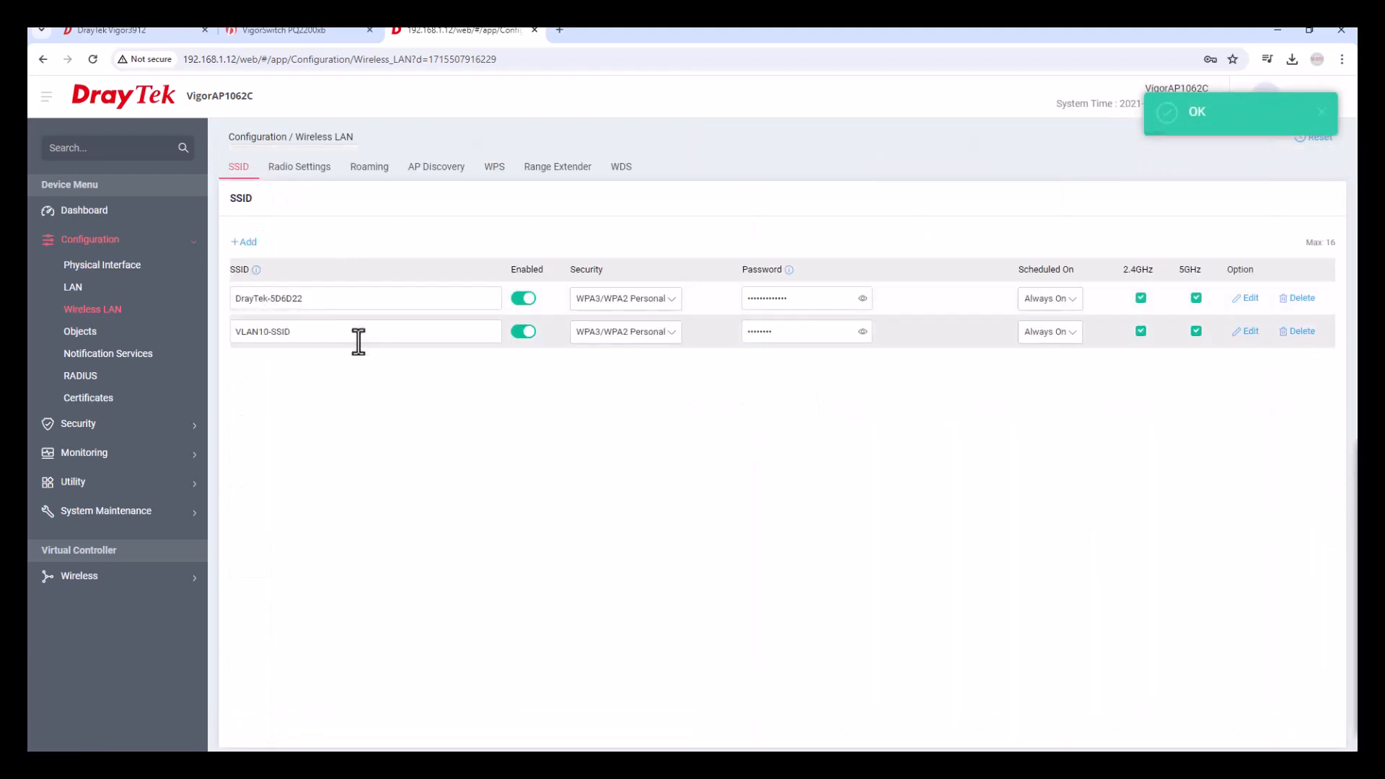
Add a third SSID named VLAN20-SSID using the same password as VLAN10-SSID.
{"action": "left_click", "coordinate": [245, 243]}
{"action": "double_click", "coordinate": [331, 368]}
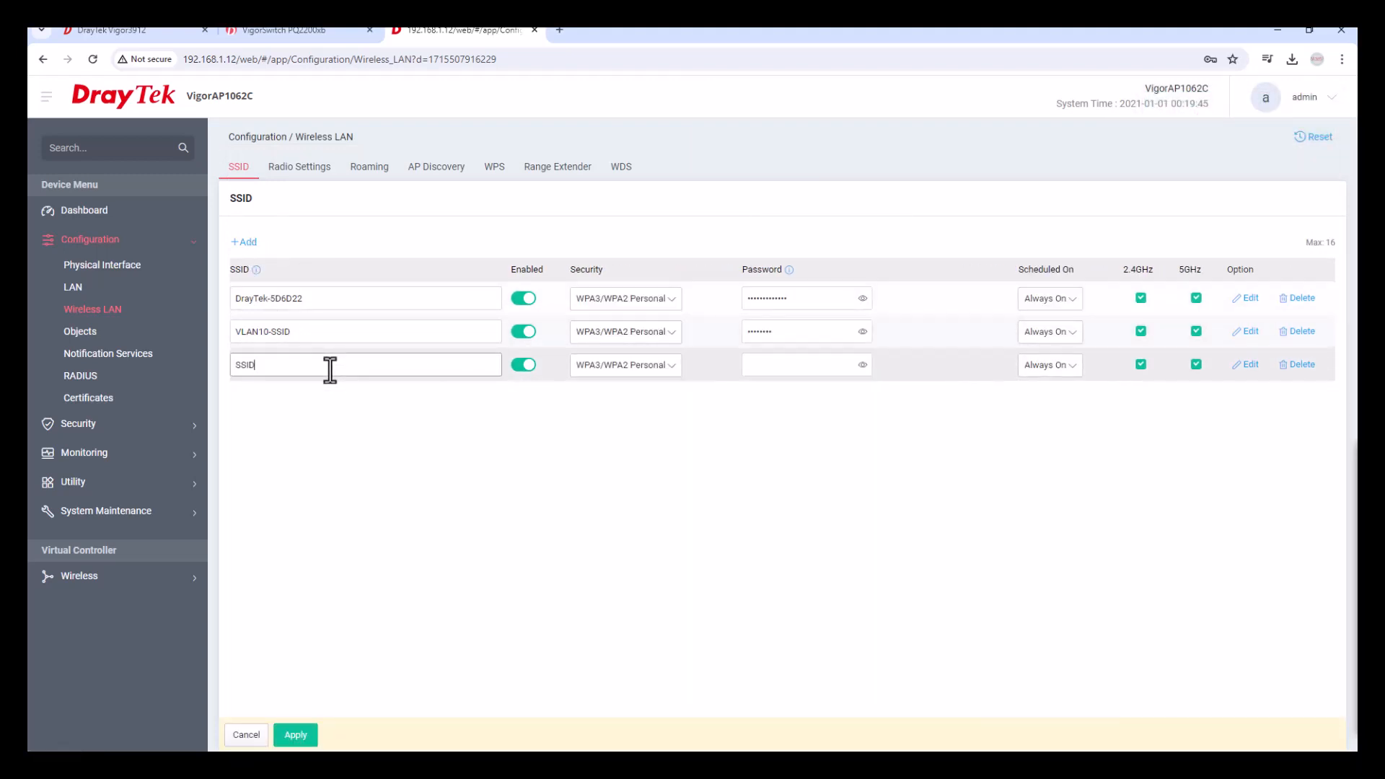
{"action": "type", "text": "VLAN20-SSID"}
{"action": "left_click", "coordinate": [770, 366]}
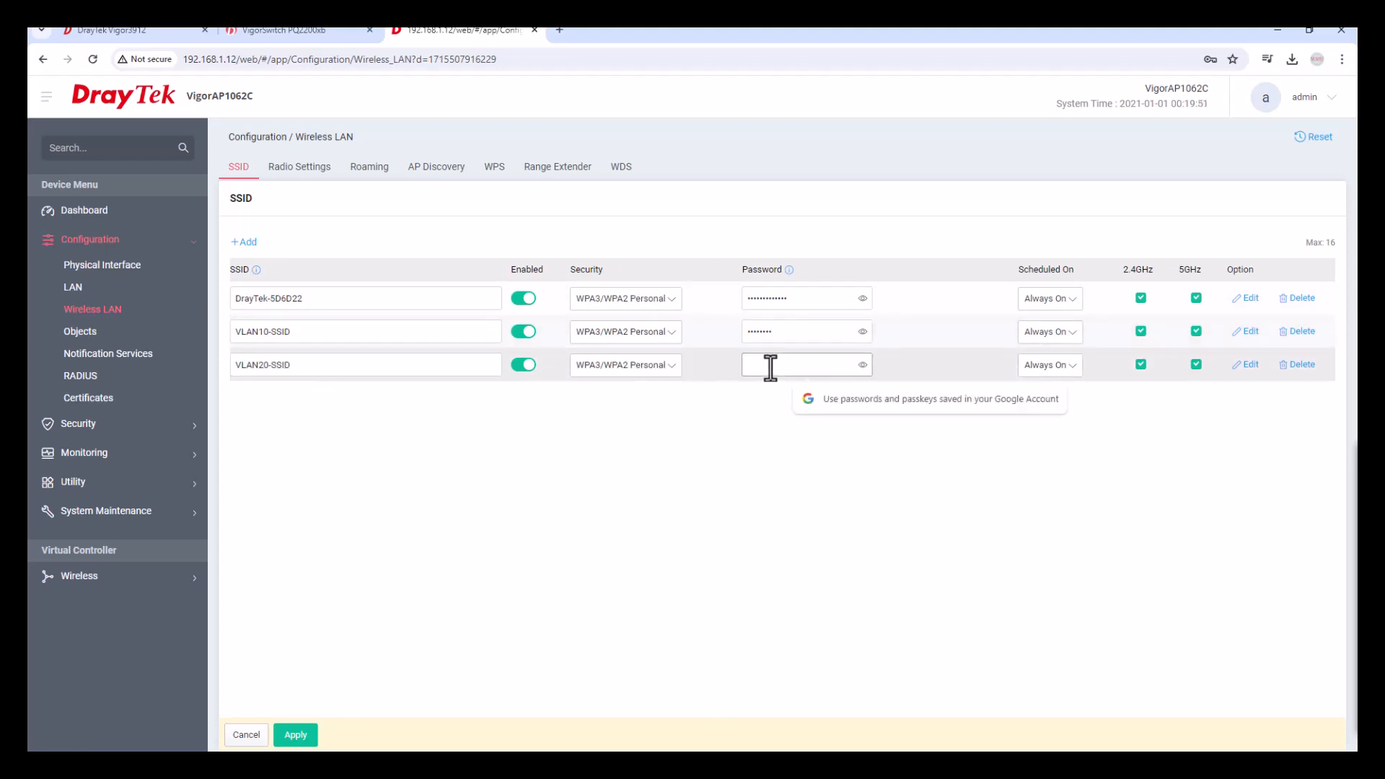
{"action": "type", "text": "1"}
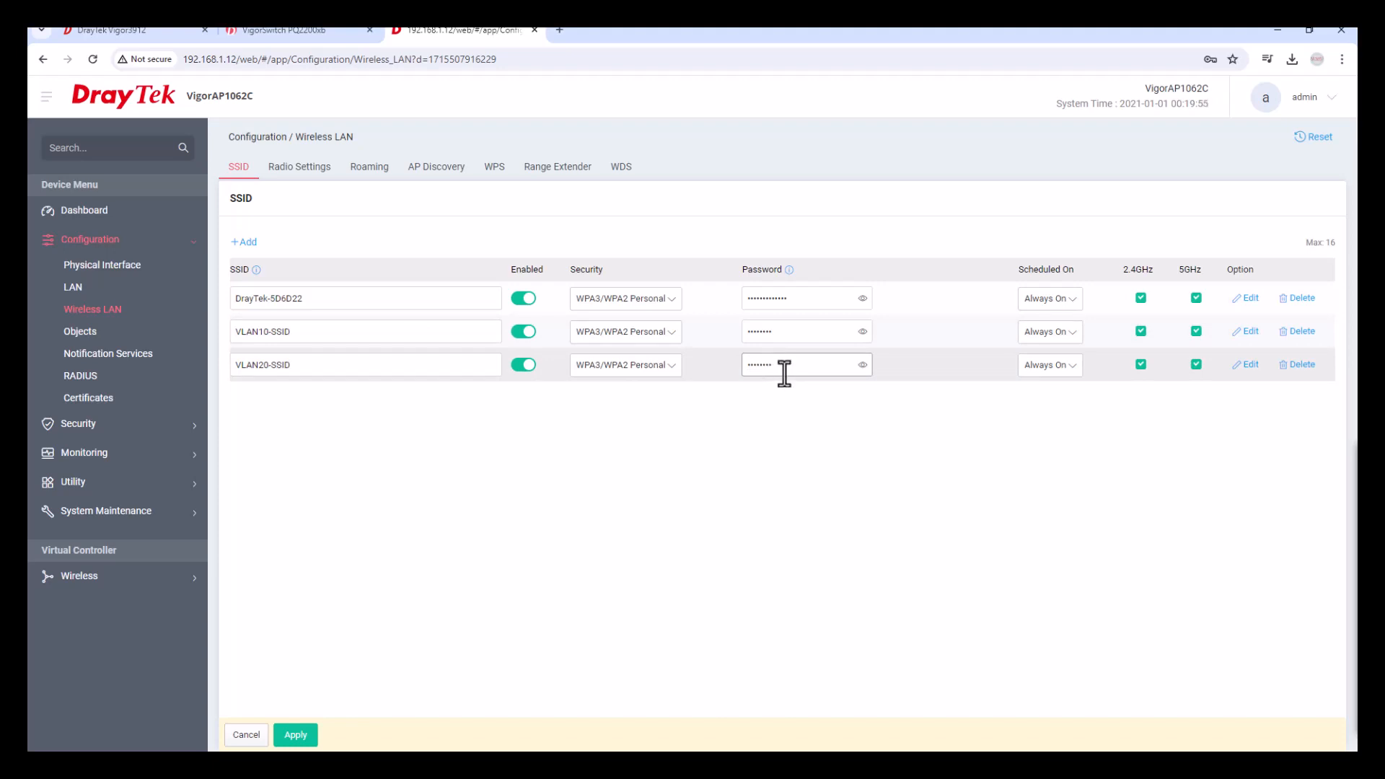
{"action": "left_click", "coordinate": [862, 332]}
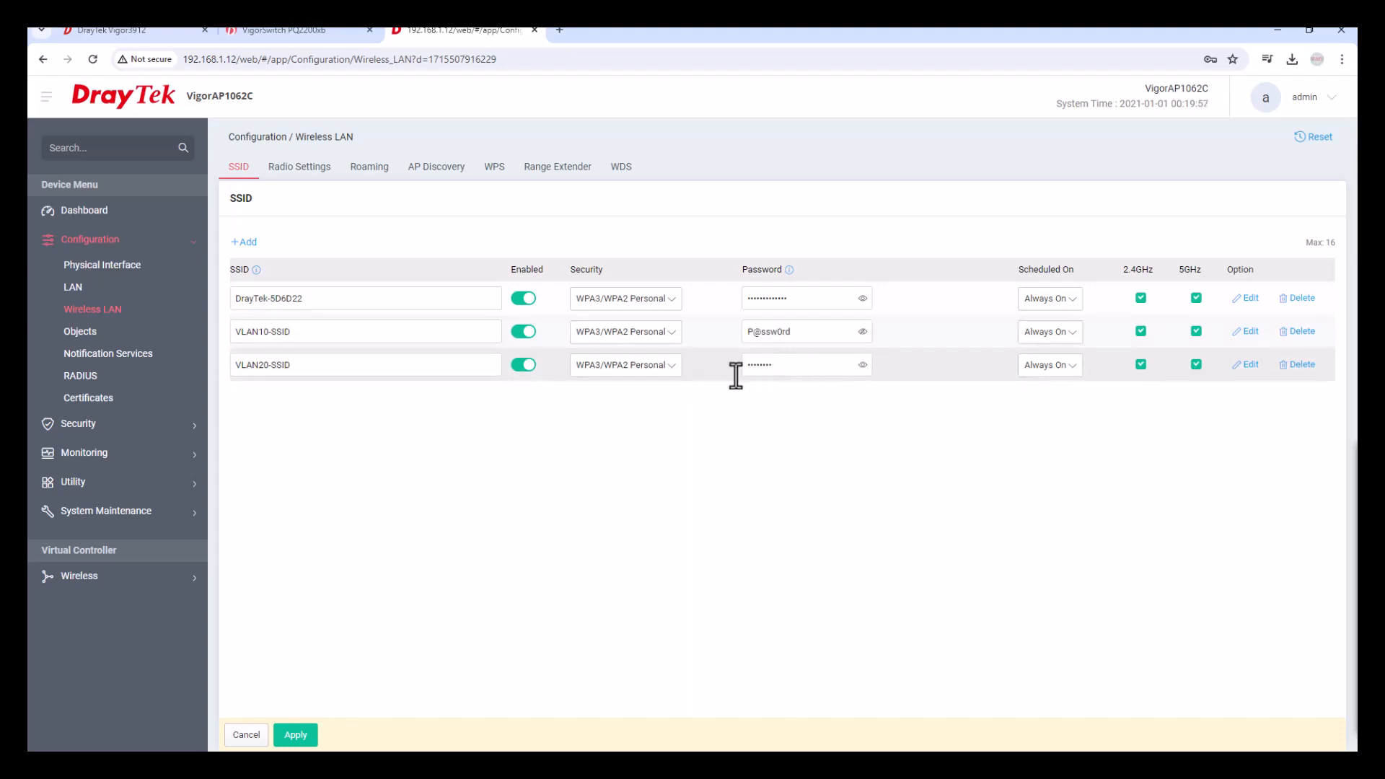
{"action": "left_click", "coordinate": [862, 365]}
{"action": "left_click", "coordinate": [745, 367]}
{"action": "key", "text": "BackSpace"}
{"action": "type", "text": "P@ssw0rd"}
Assign VLAN20-SSID to VLAN 20 (Mgmt) and apply.
{"action": "left_click", "coordinate": [1248, 365]}
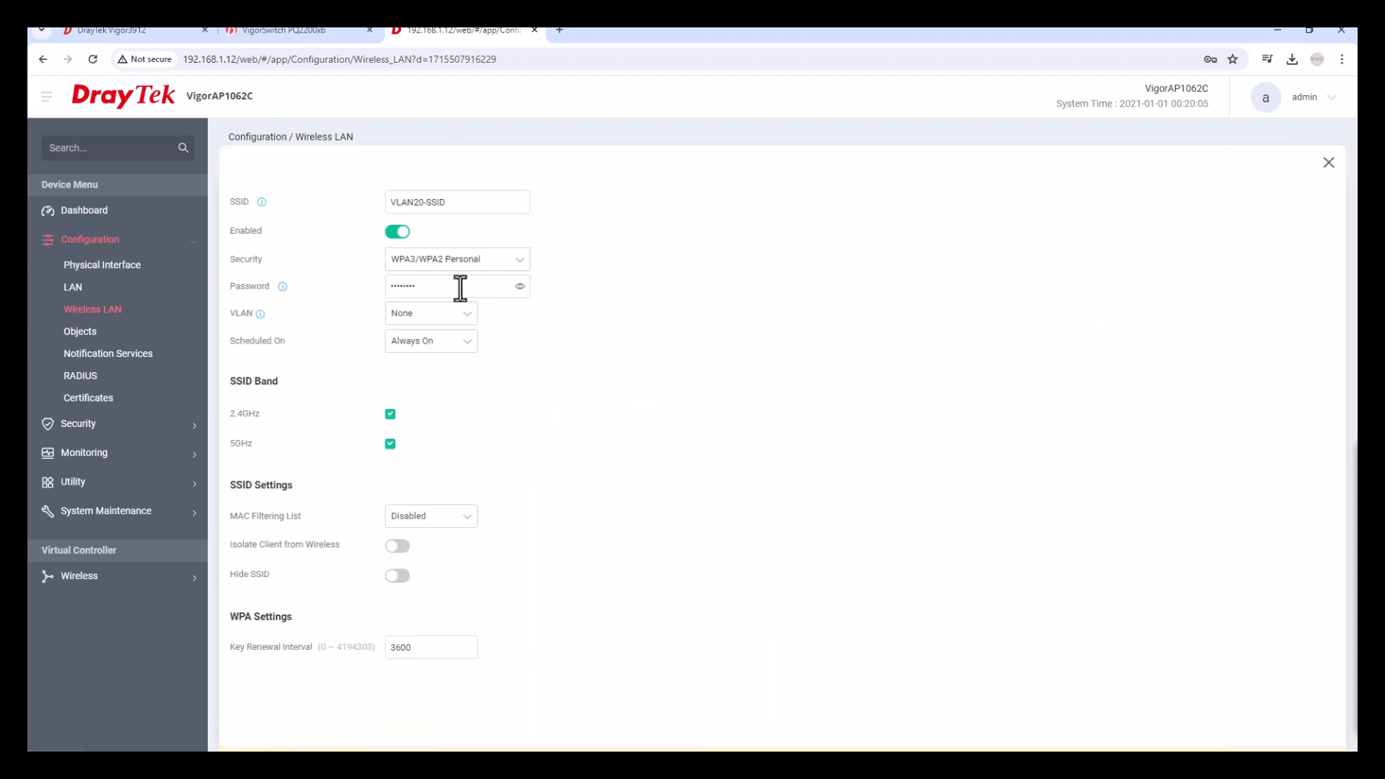
{"action": "left_click", "coordinate": [473, 332]}
{"action": "left_click", "coordinate": [433, 402]}
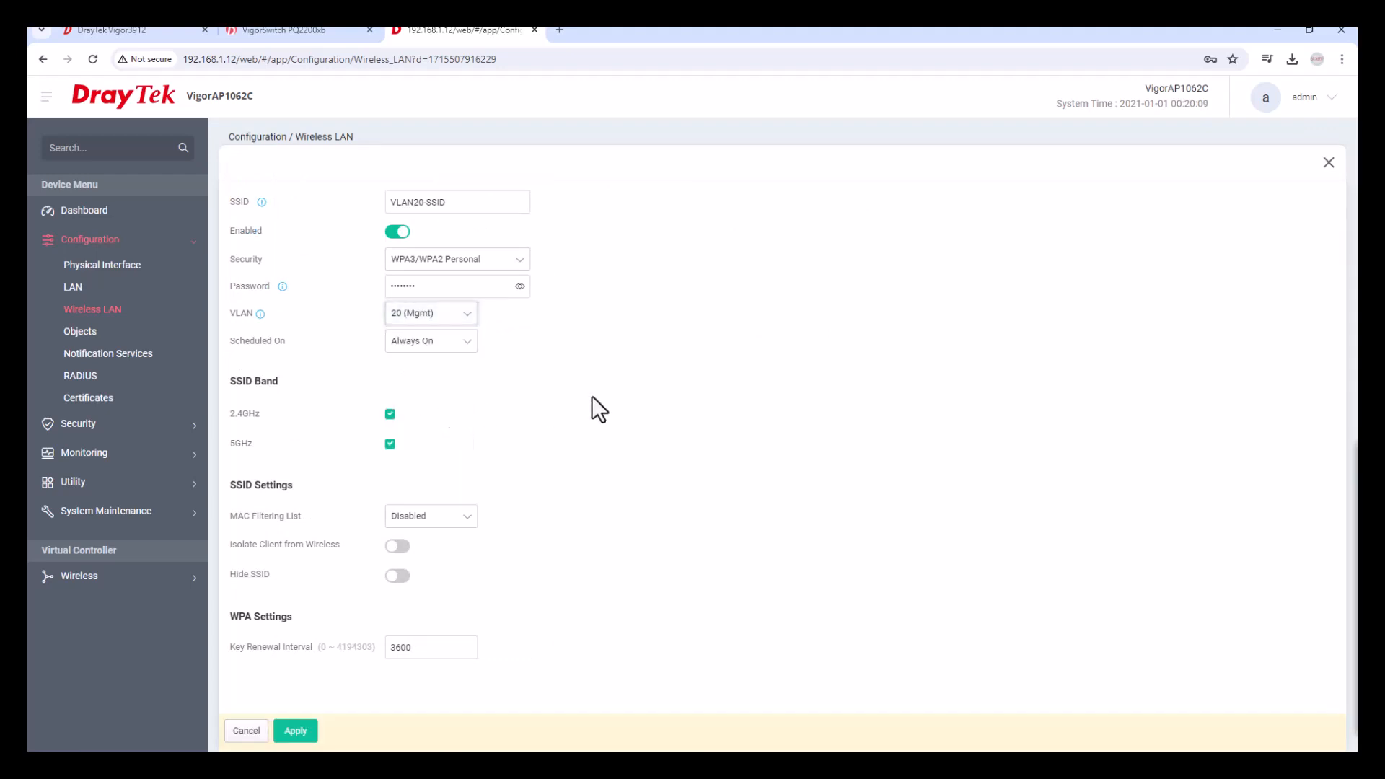
{"action": "left_click", "coordinate": [295, 731]}
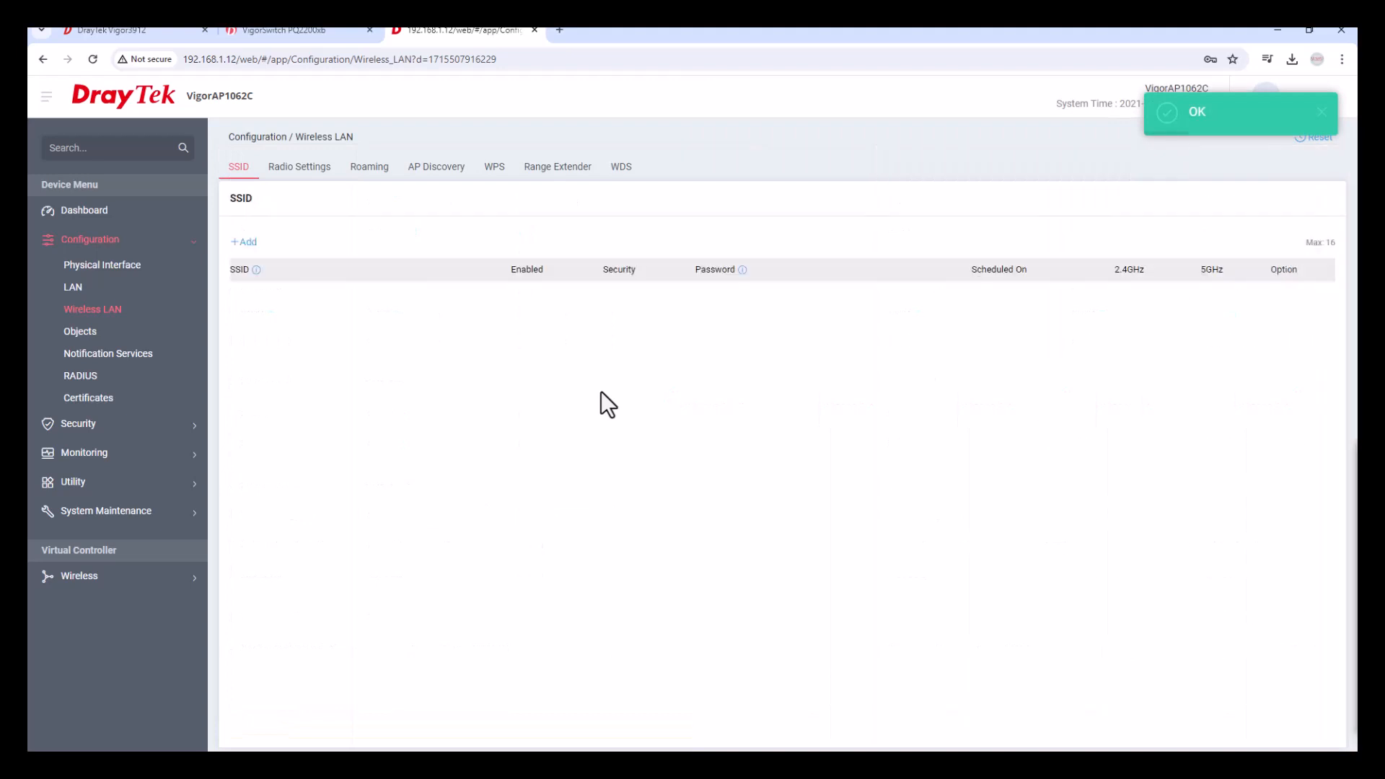
Add a fourth SSID named VLAN30-SSID and enter its password.
{"action": "left_click", "coordinate": [254, 250]}
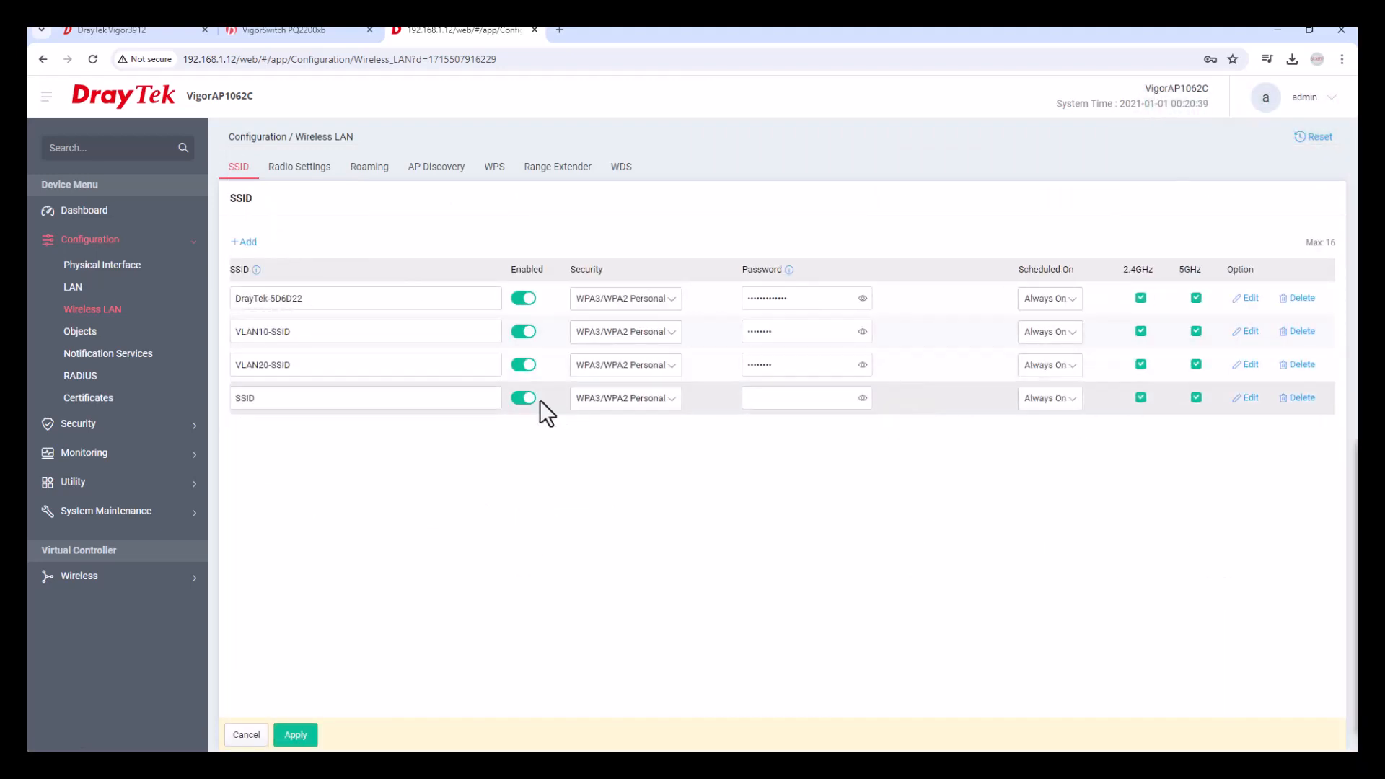
{"action": "double_click", "coordinate": [309, 396]}
{"action": "type", "text": "VLAN"}
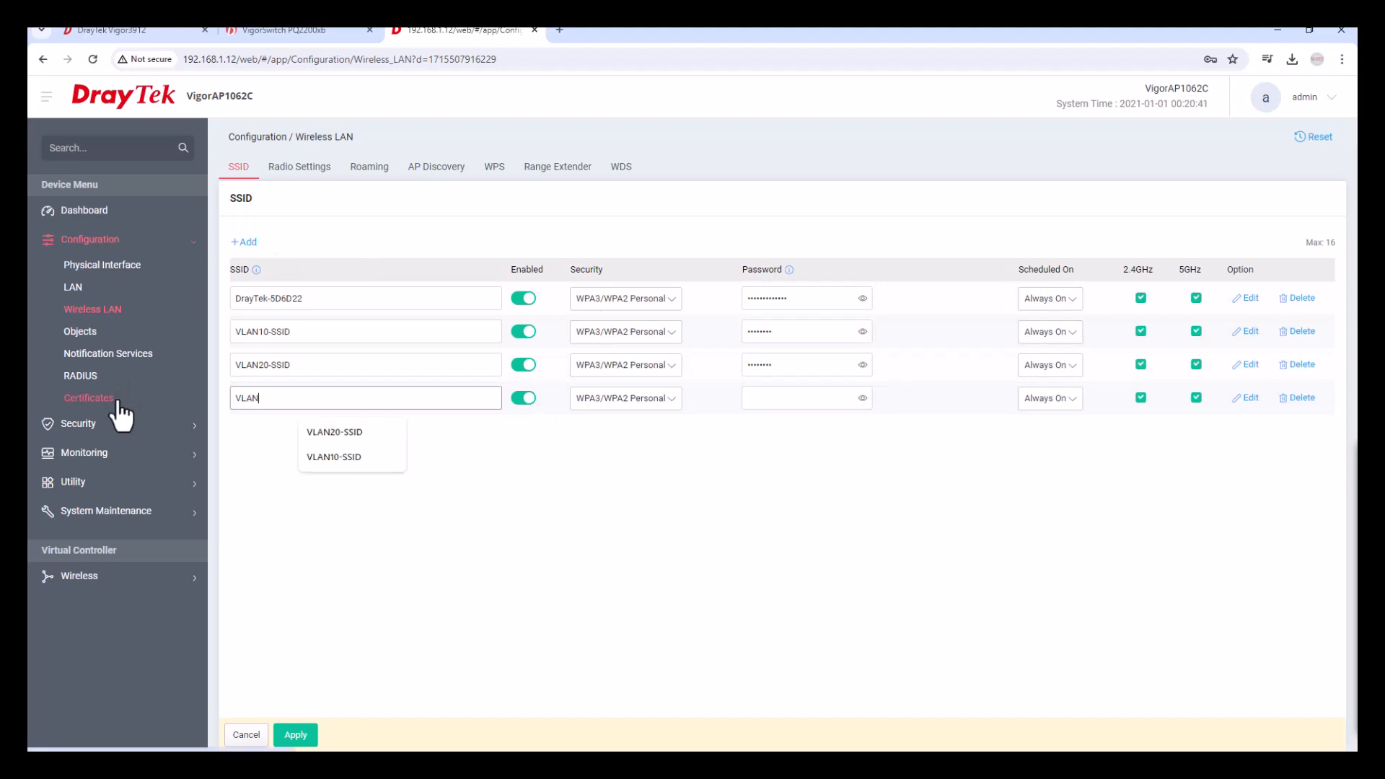
{"action": "type", "text": "30-SSID"}
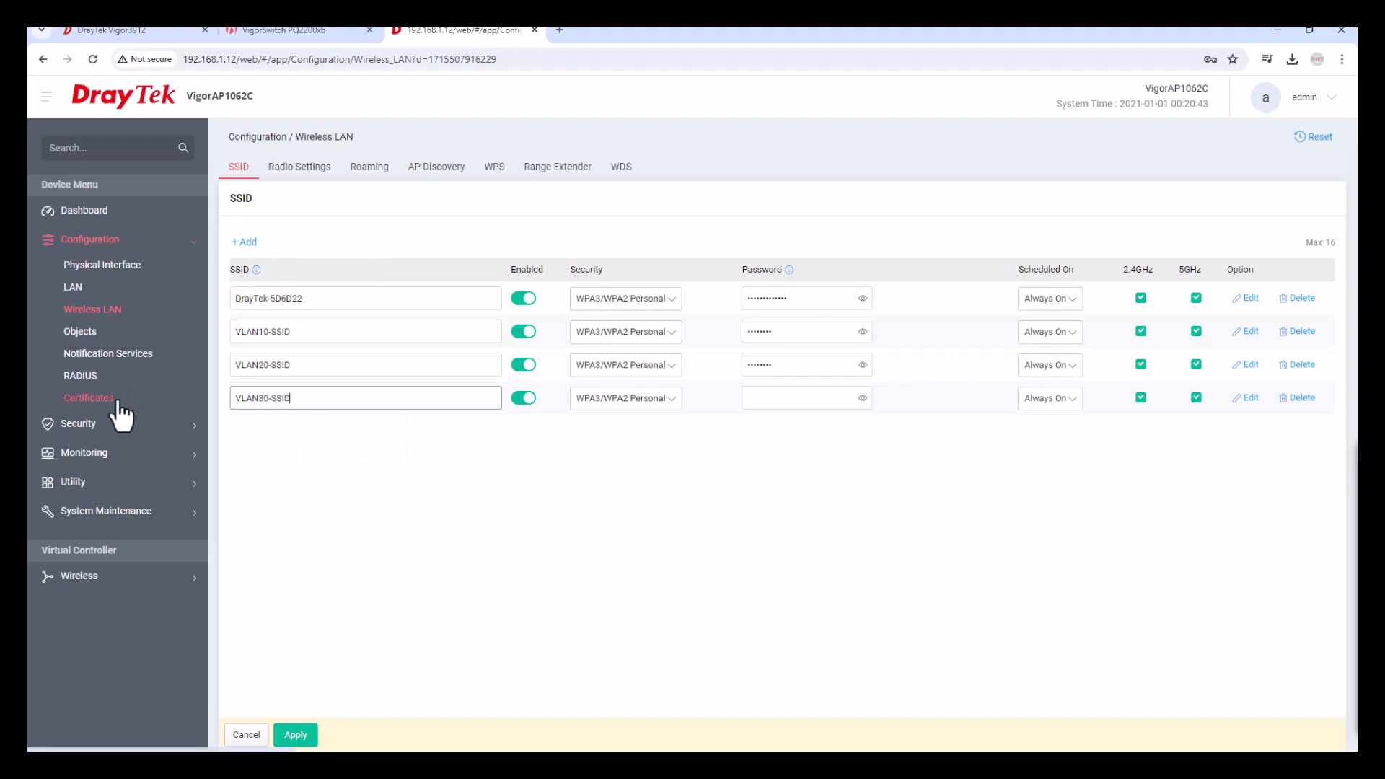
{"action": "left_click", "coordinate": [766, 402]}
{"action": "type", "text": "••••••••"}
Set VLAN30-SSID's VLAN to 30 (Guest) in its detailed settings.
{"action": "left_click", "coordinate": [1248, 399]}
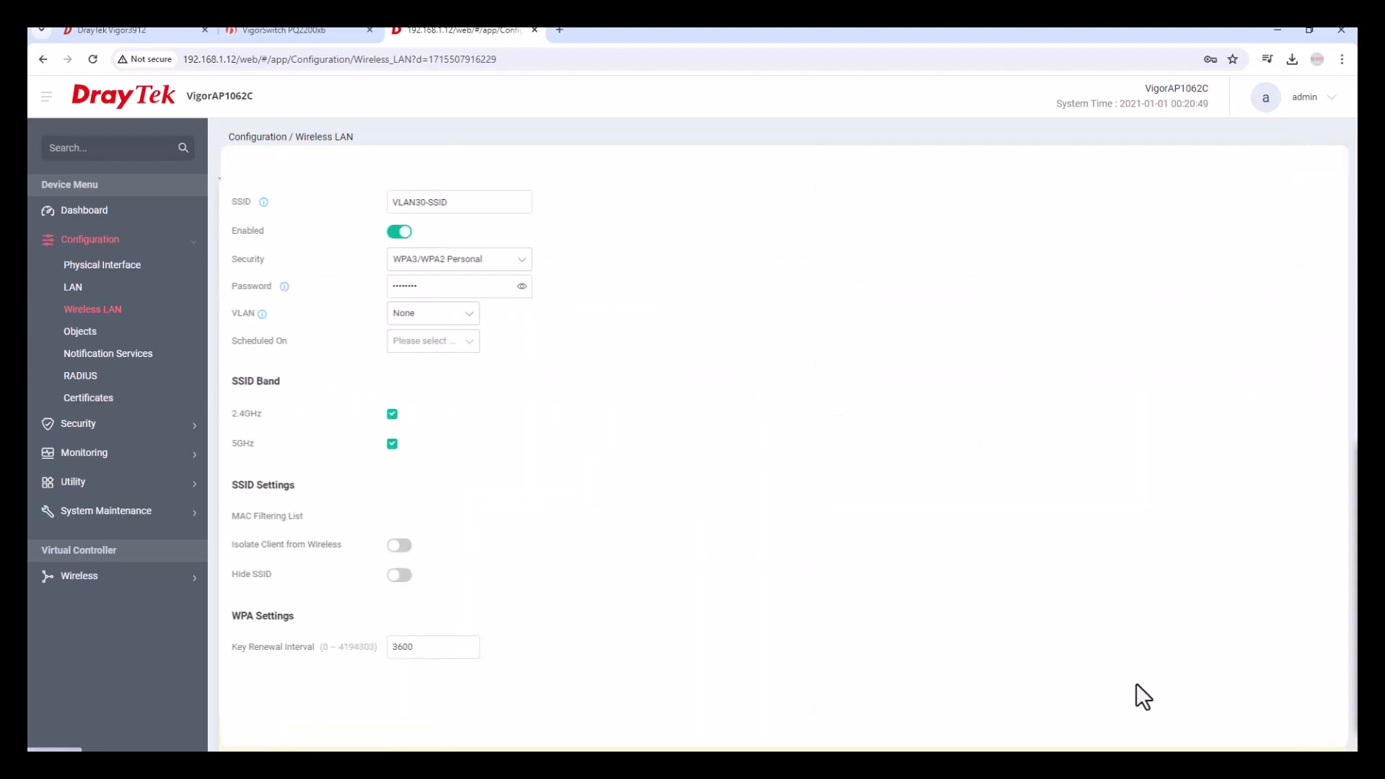
{"action": "left_click", "coordinate": [460, 315]}
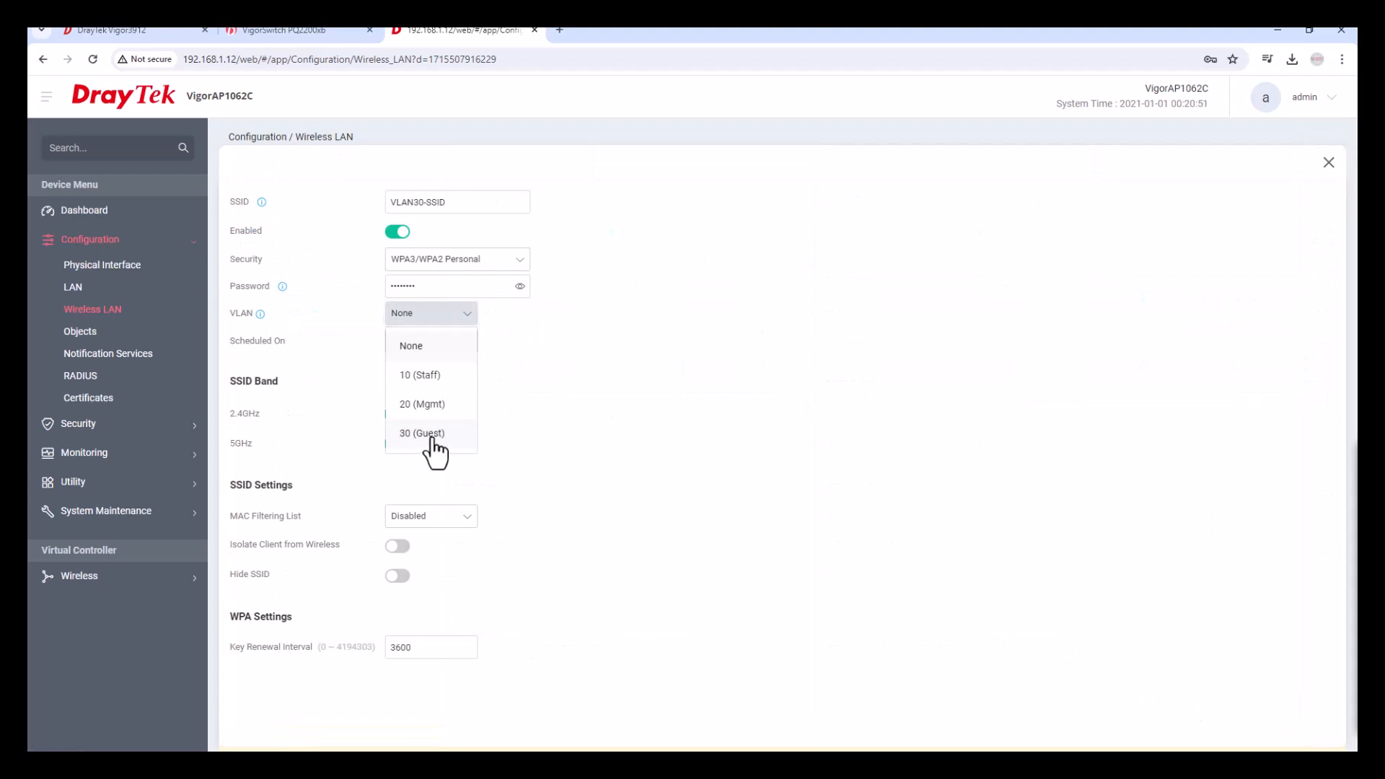
{"action": "left_click", "coordinate": [432, 436]}
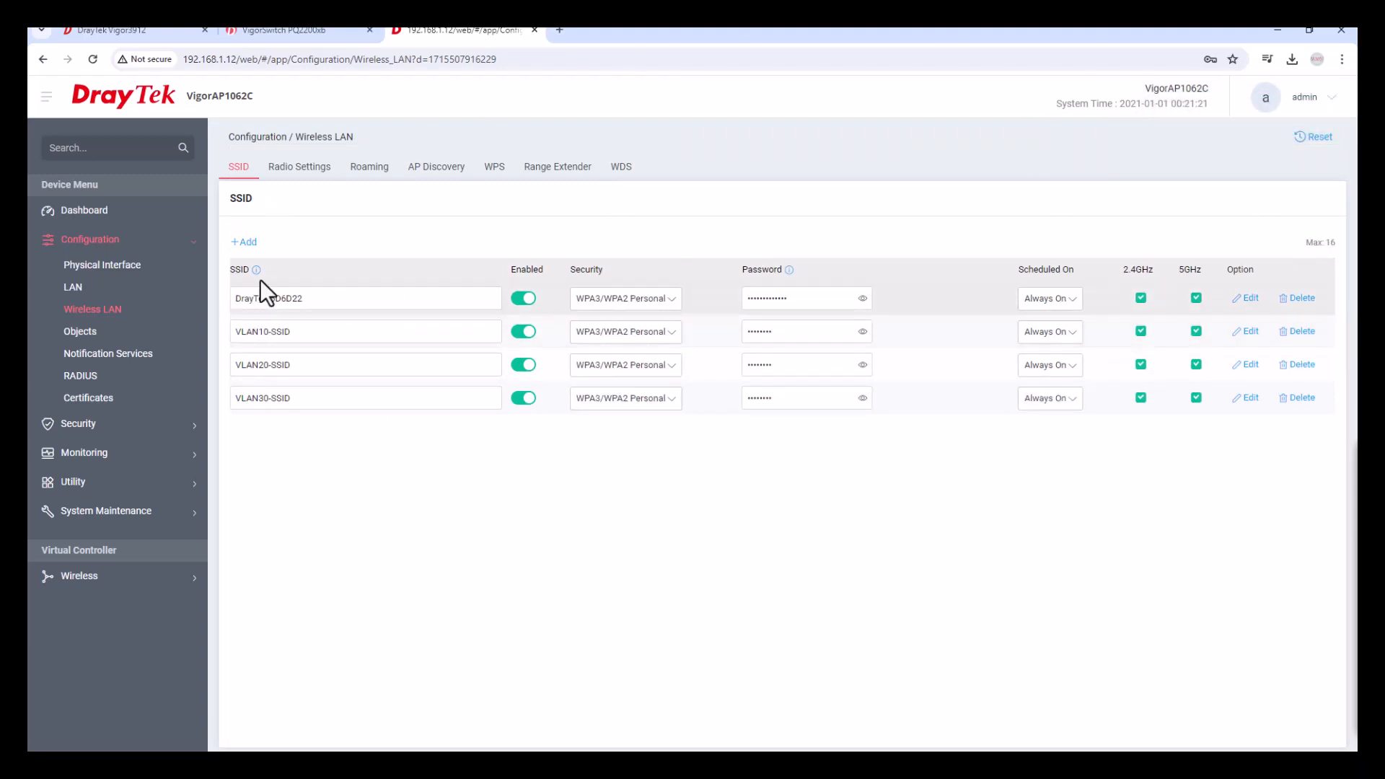
Delete the default DrayTek-5D6D22 SSID, apply, and return to the Vigor3912 router tab.
{"action": "left_click", "coordinate": [1299, 298]}
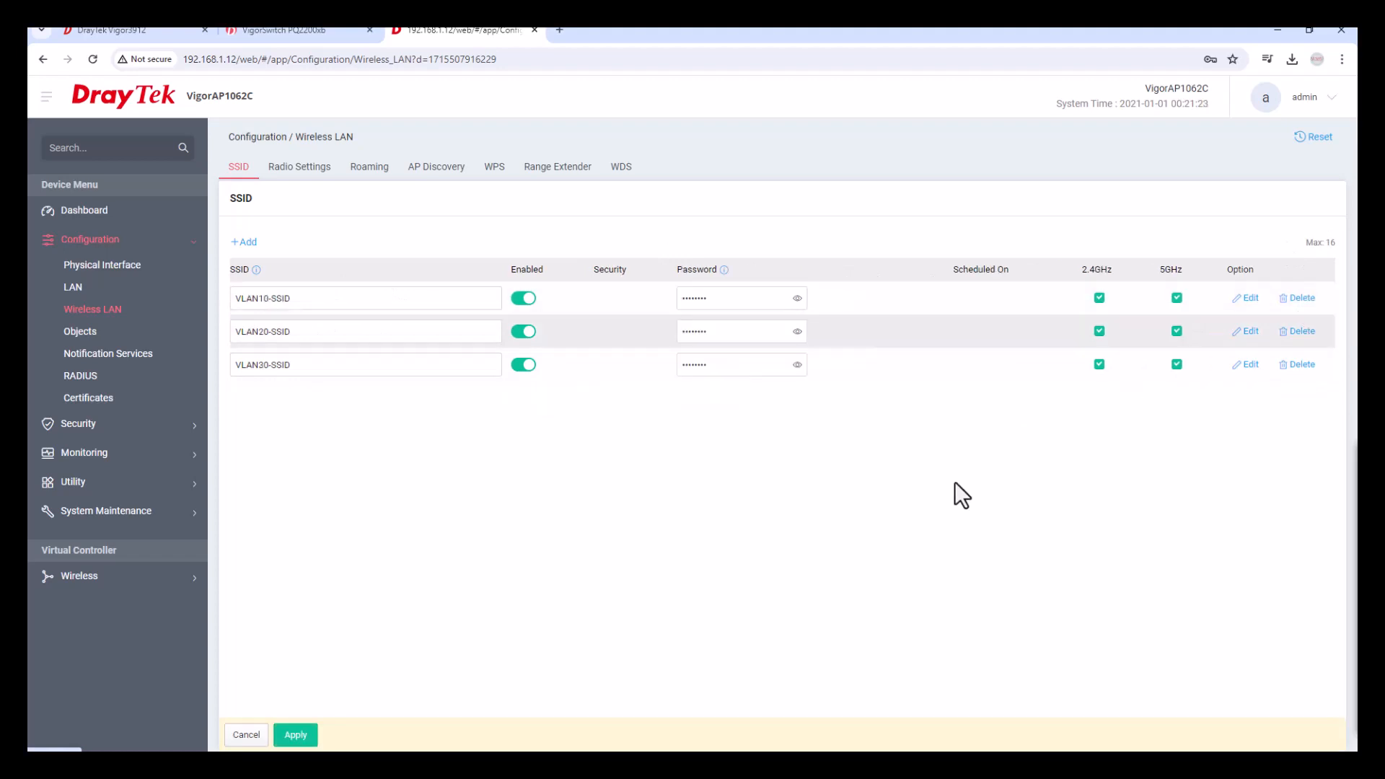
{"action": "left_click", "coordinate": [312, 738]}
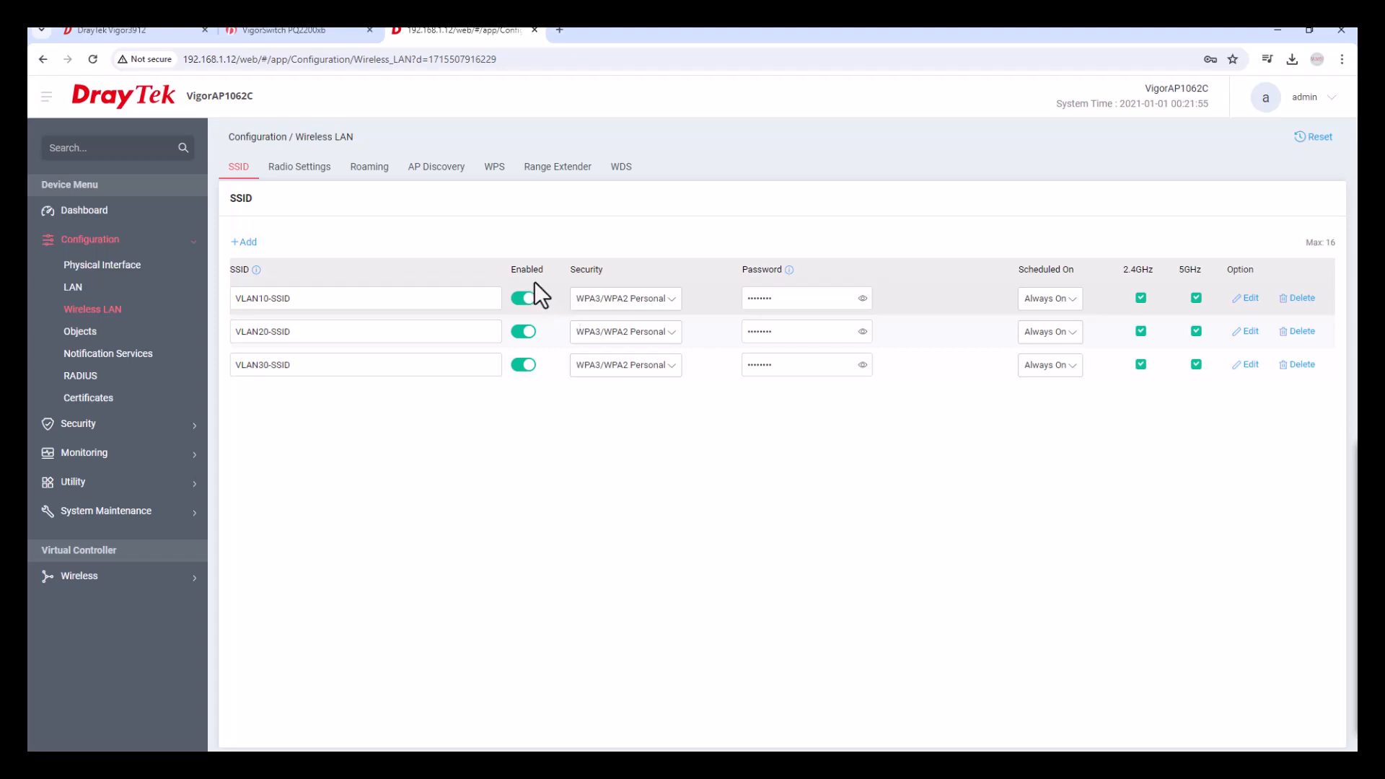
{"action": "left_click", "coordinate": [170, 39]}
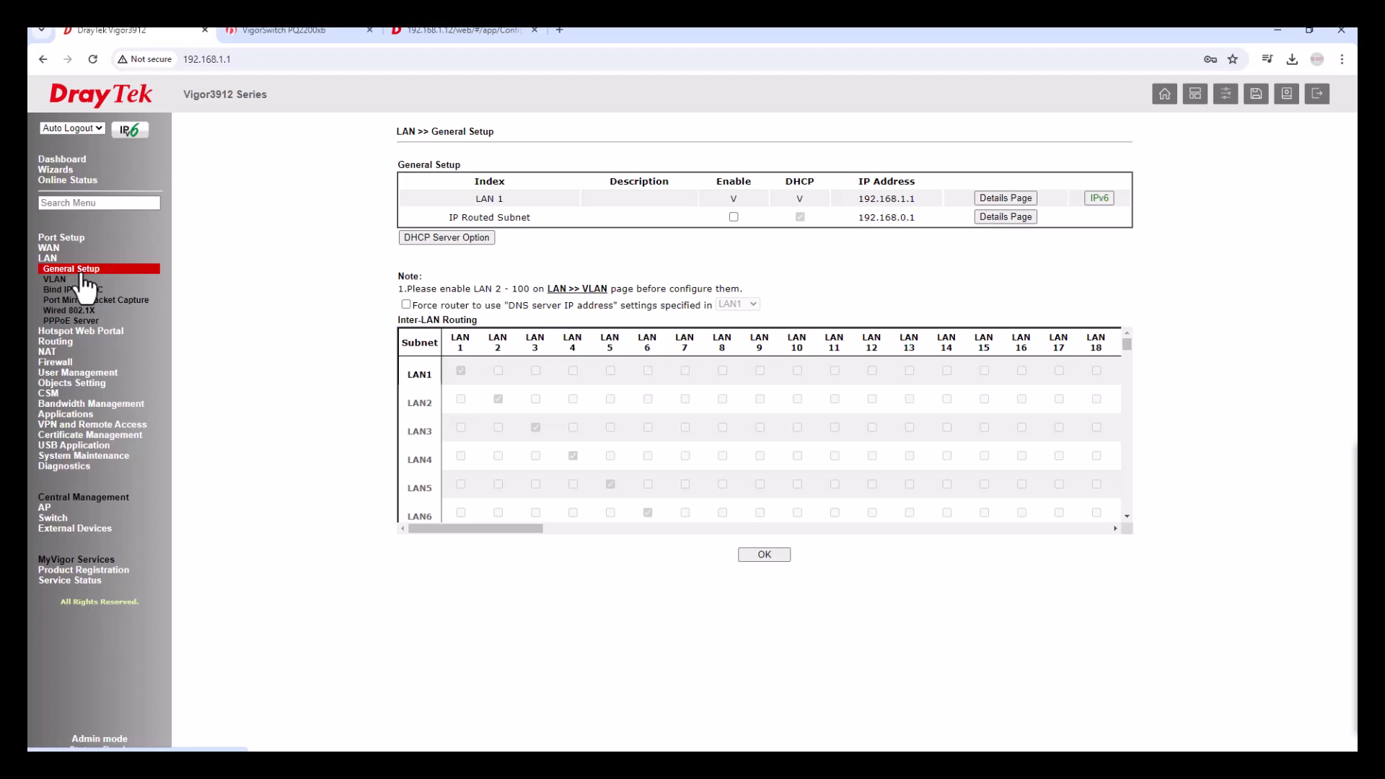
Sign back in to the Vigor3912 with the admin credentials and dismiss both password warnings.
{"action": "left_click", "coordinate": [56, 280]}
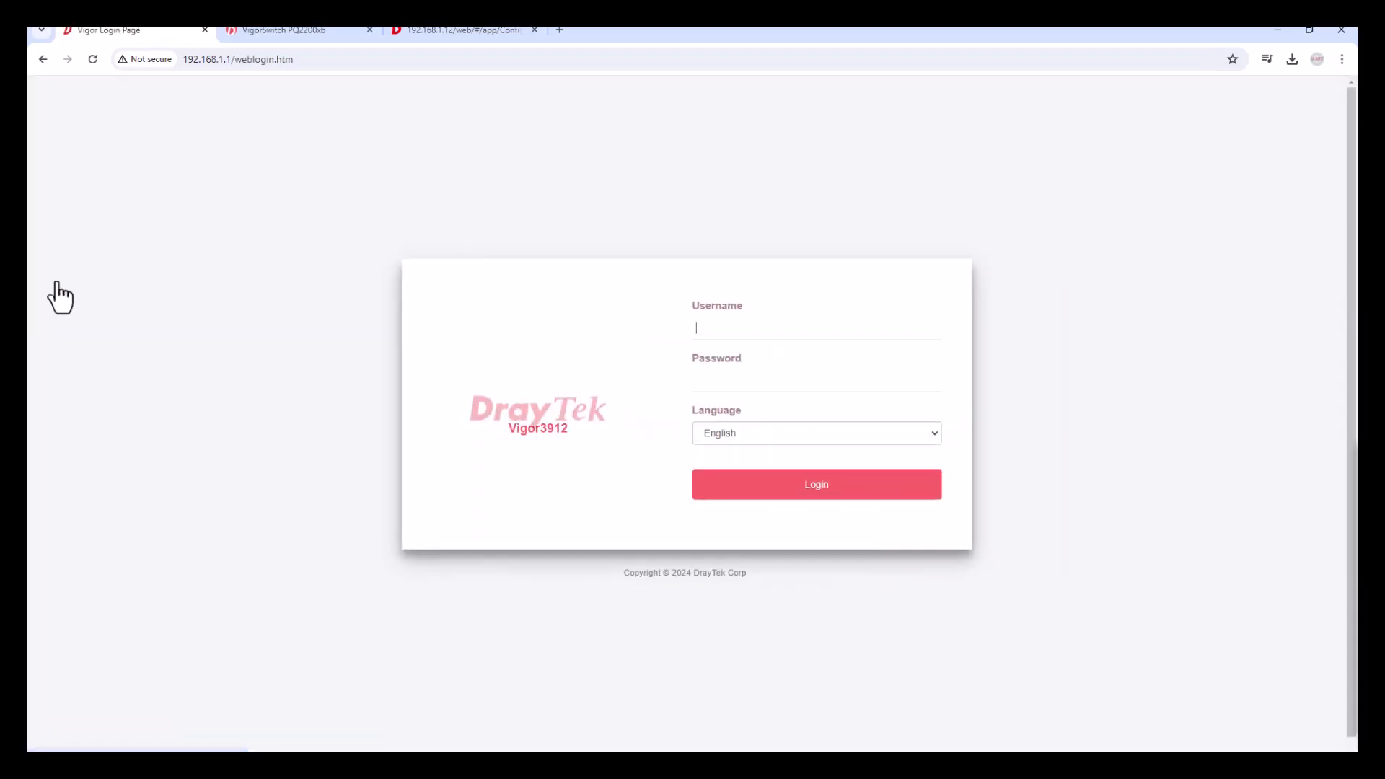
{"action": "type", "text": "admin"}
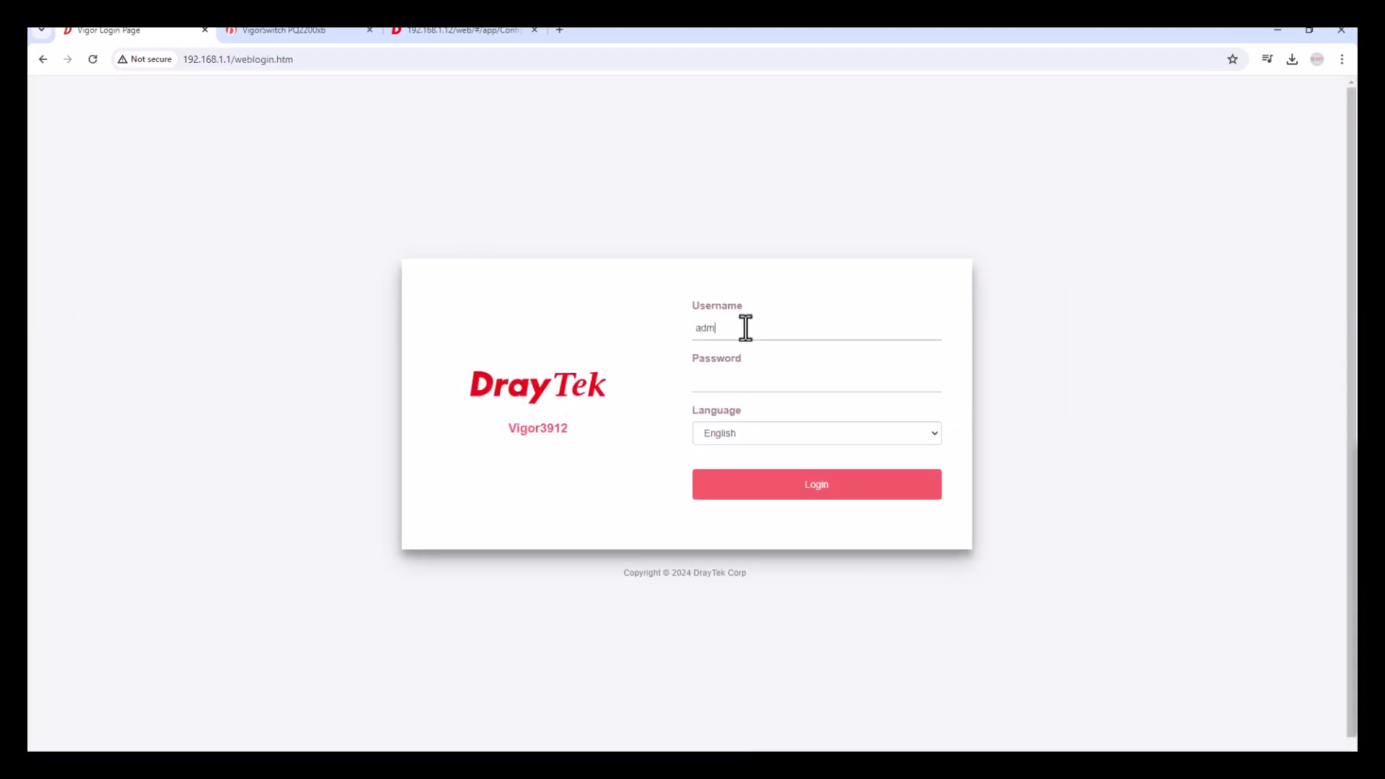
{"action": "key", "text": "Tab"}
{"action": "type", "text": "admin"}
{"action": "key", "text": "Return"}
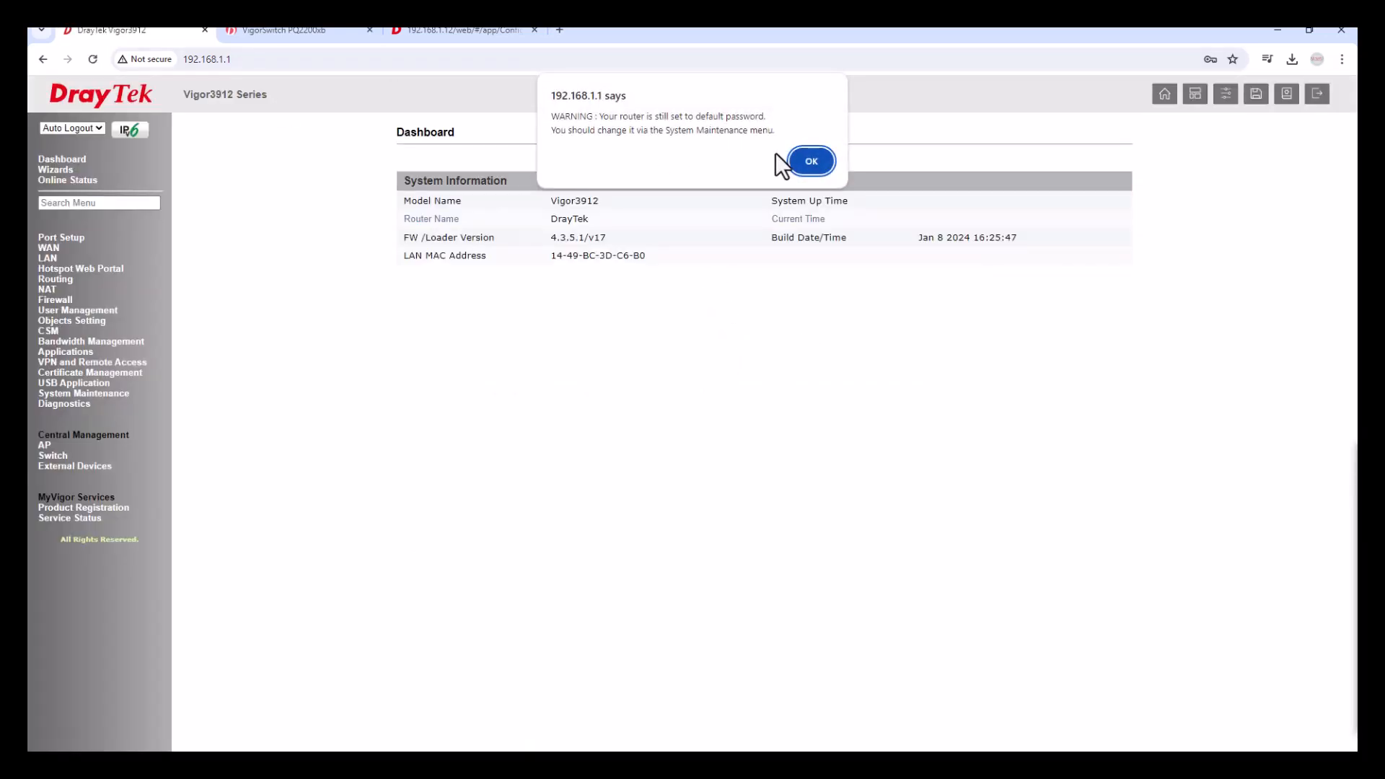
{"action": "left_click", "coordinate": [814, 163]}
{"action": "left_click", "coordinate": [821, 251]}
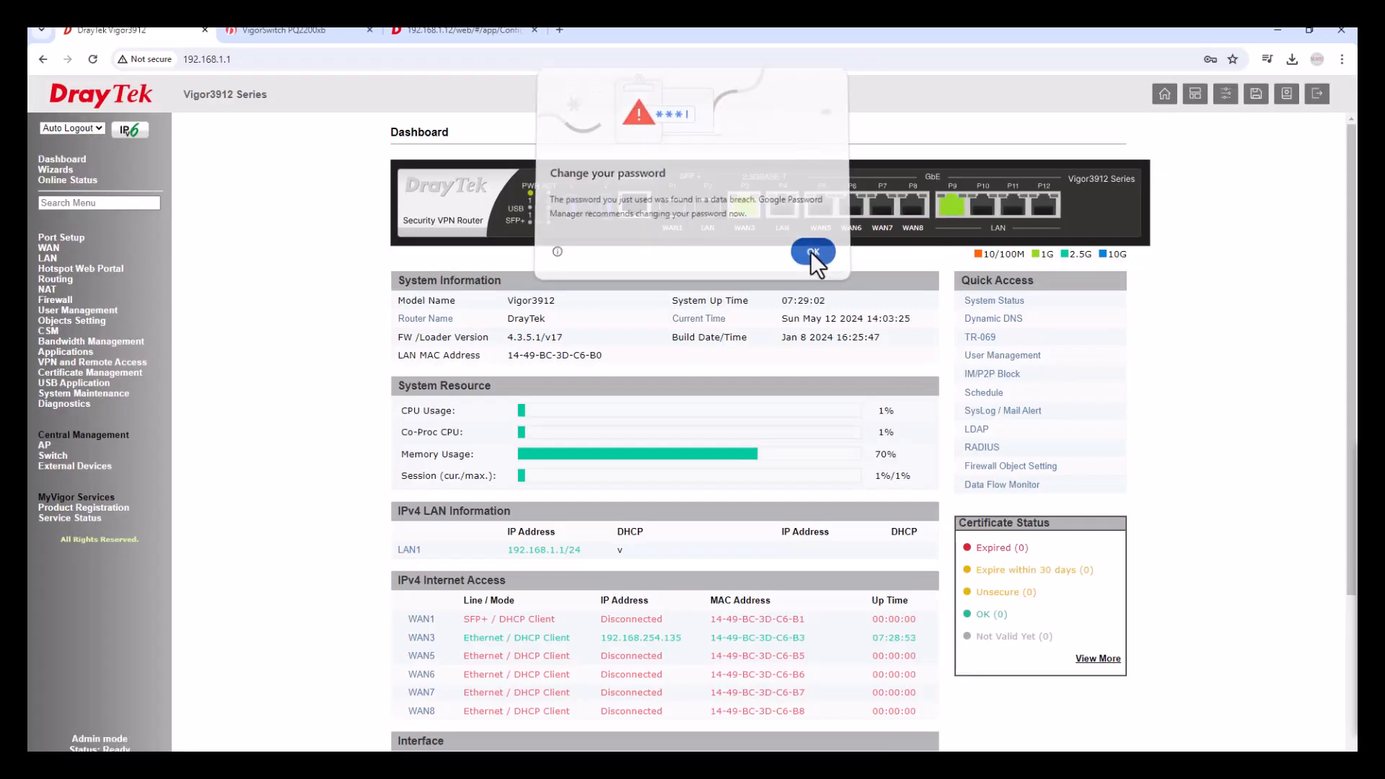
Set the router's Auto Logout to Off.
{"action": "left_click", "coordinate": [64, 128]}
{"action": "left_click", "coordinate": [58, 153]}
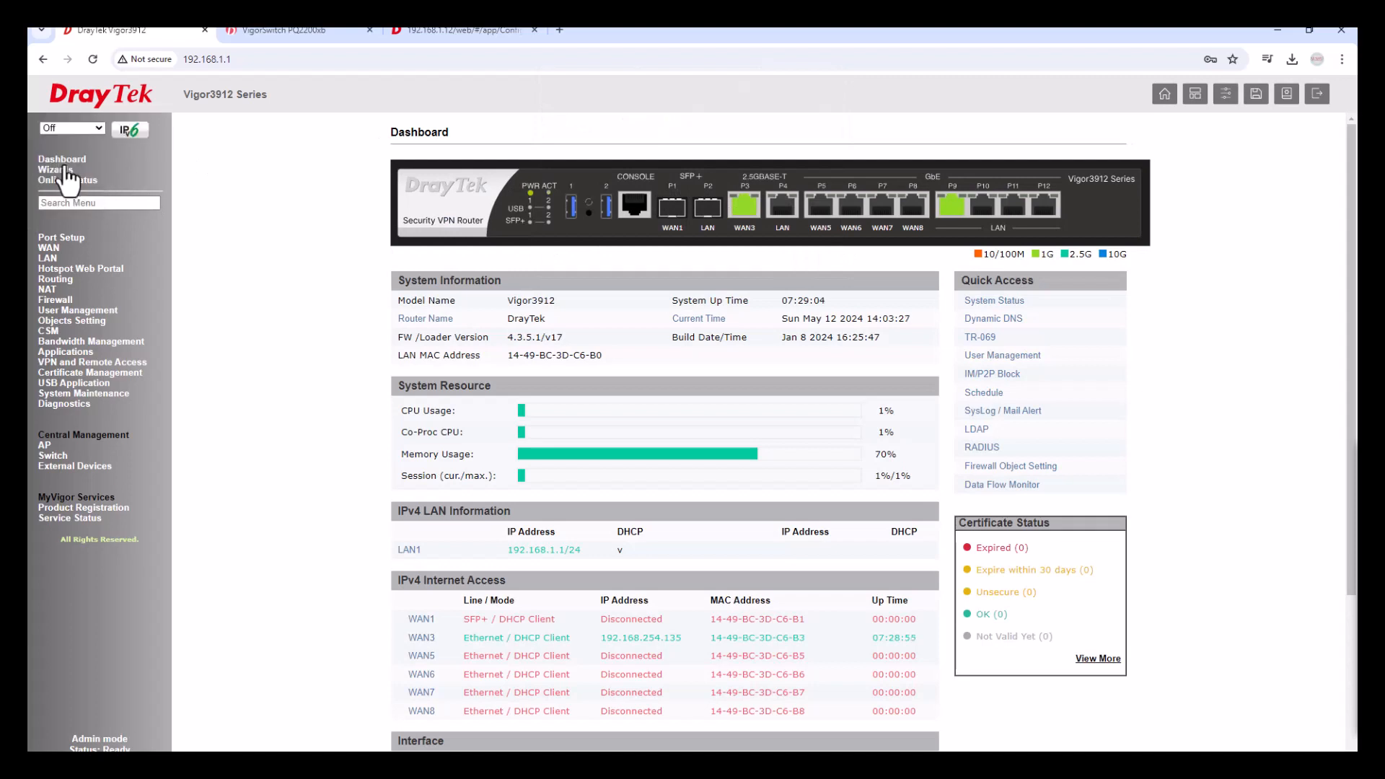
{"action": "left_click", "coordinate": [47, 259]}
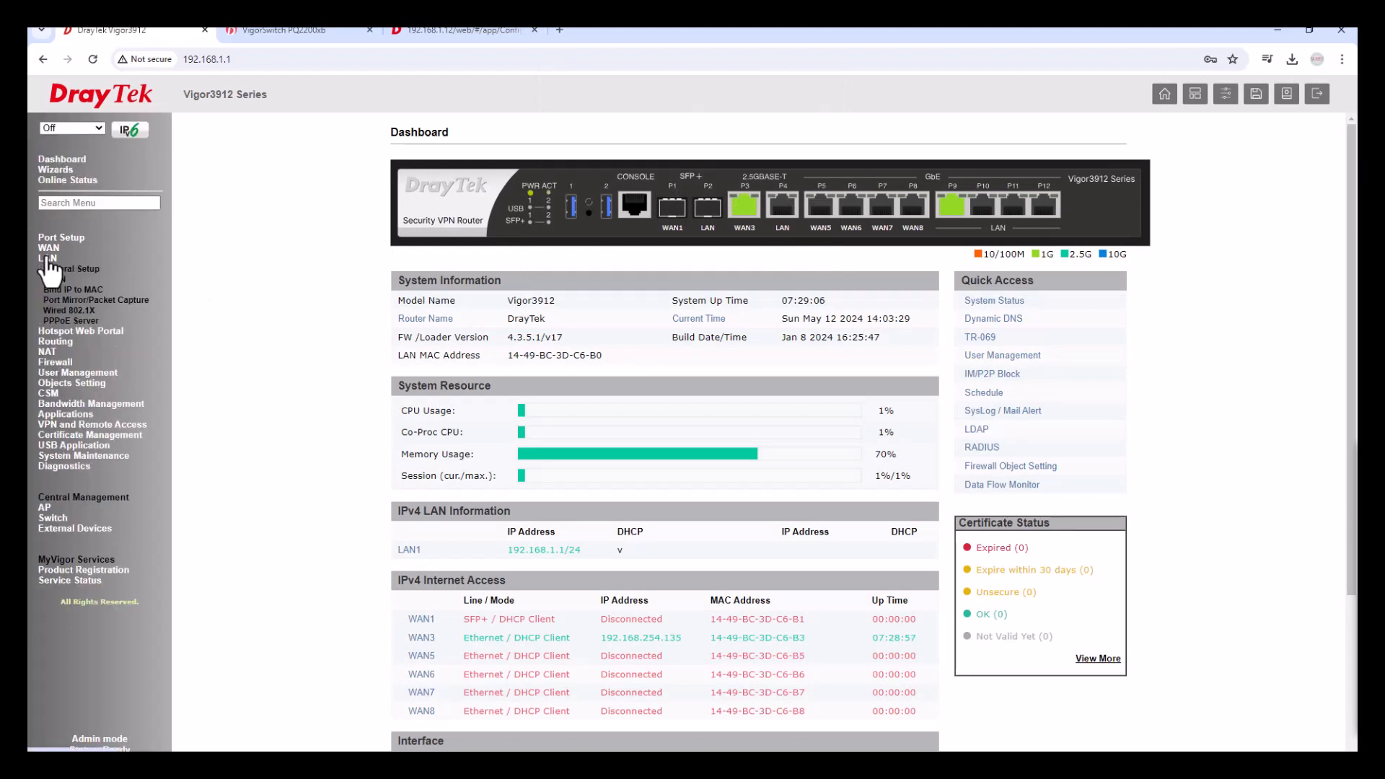
Enable VLAN configuration on the Vigor3912's LAN > VLAN page and review its port columns.
{"action": "left_click", "coordinate": [62, 281]}
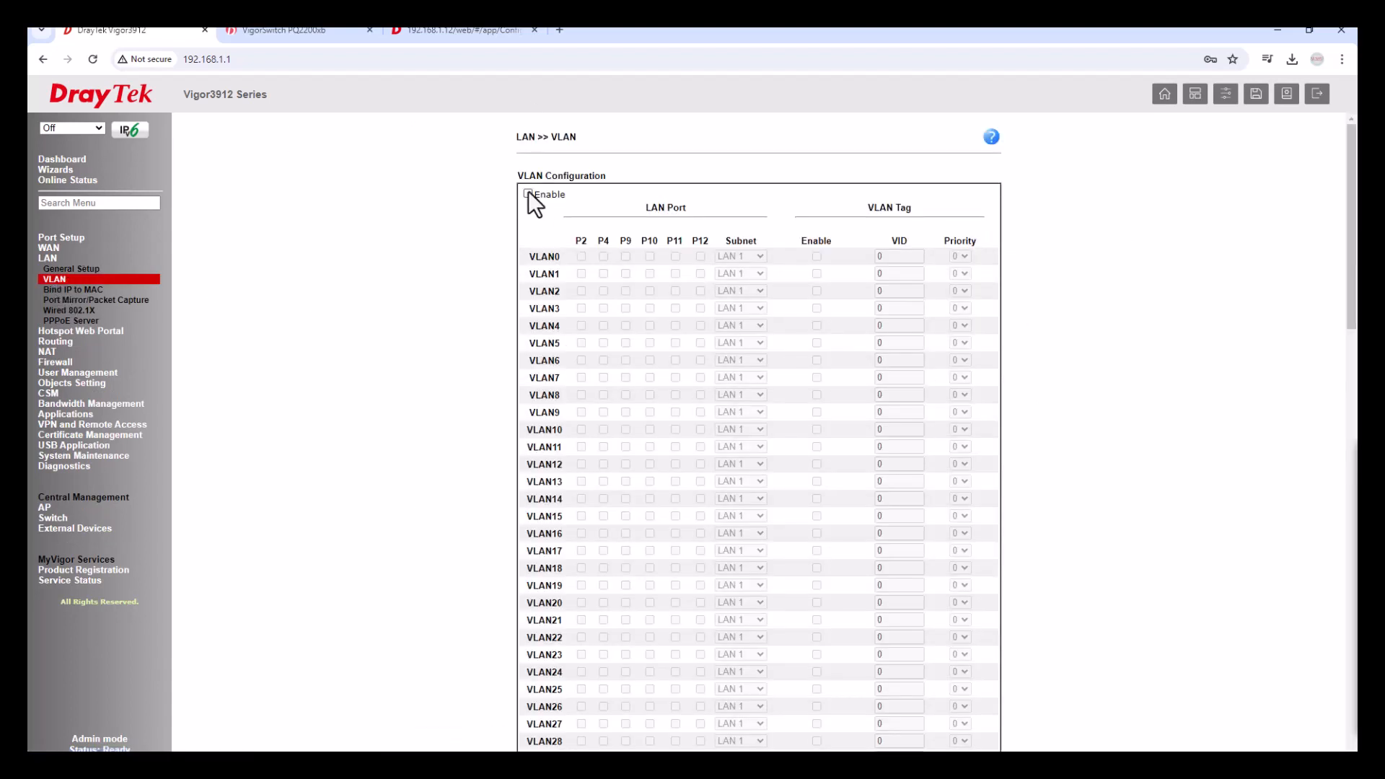
{"action": "left_click", "coordinate": [528, 194]}
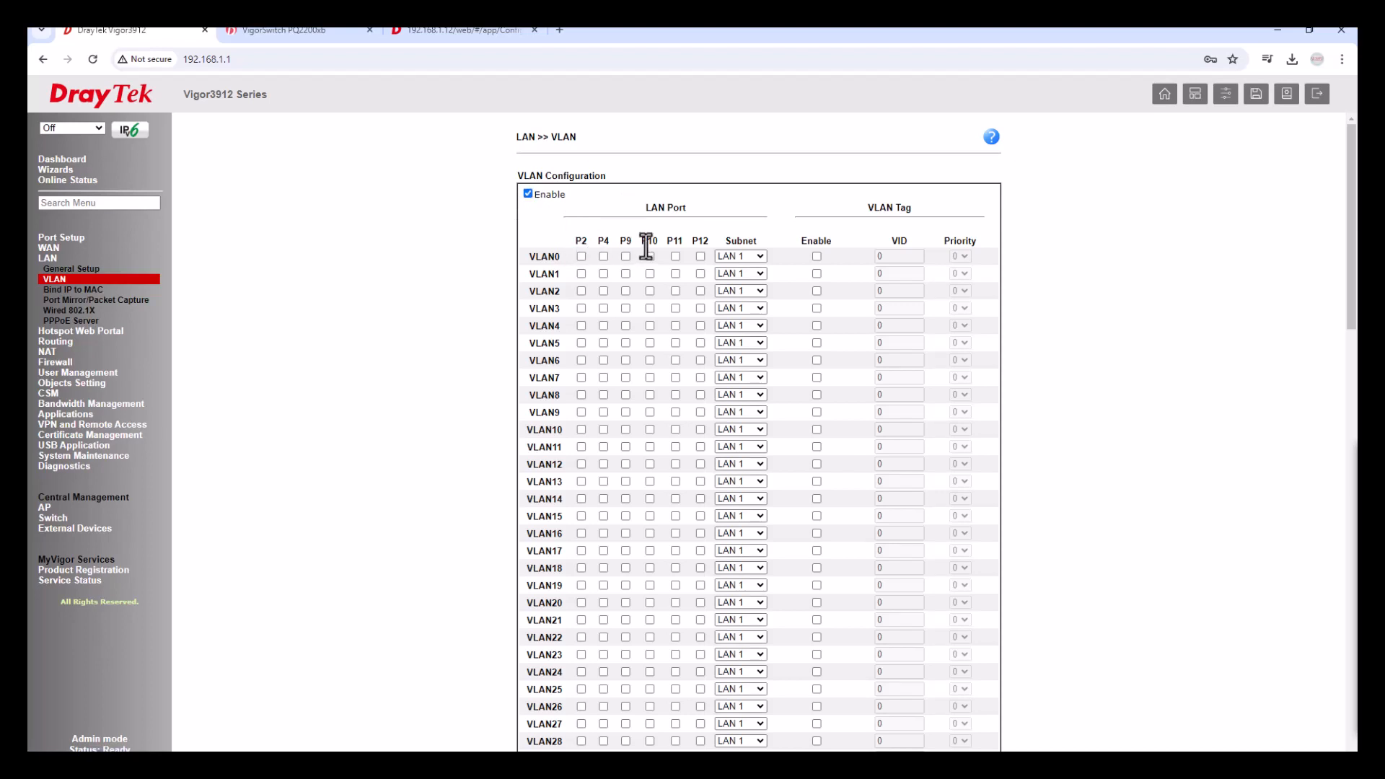
{"action": "left_click_drag", "start_coordinate": [709, 241], "coordinate": [642, 244]}
{"action": "triple_click", "coordinate": [641, 209]}
{"action": "left_click", "coordinate": [69, 238]}
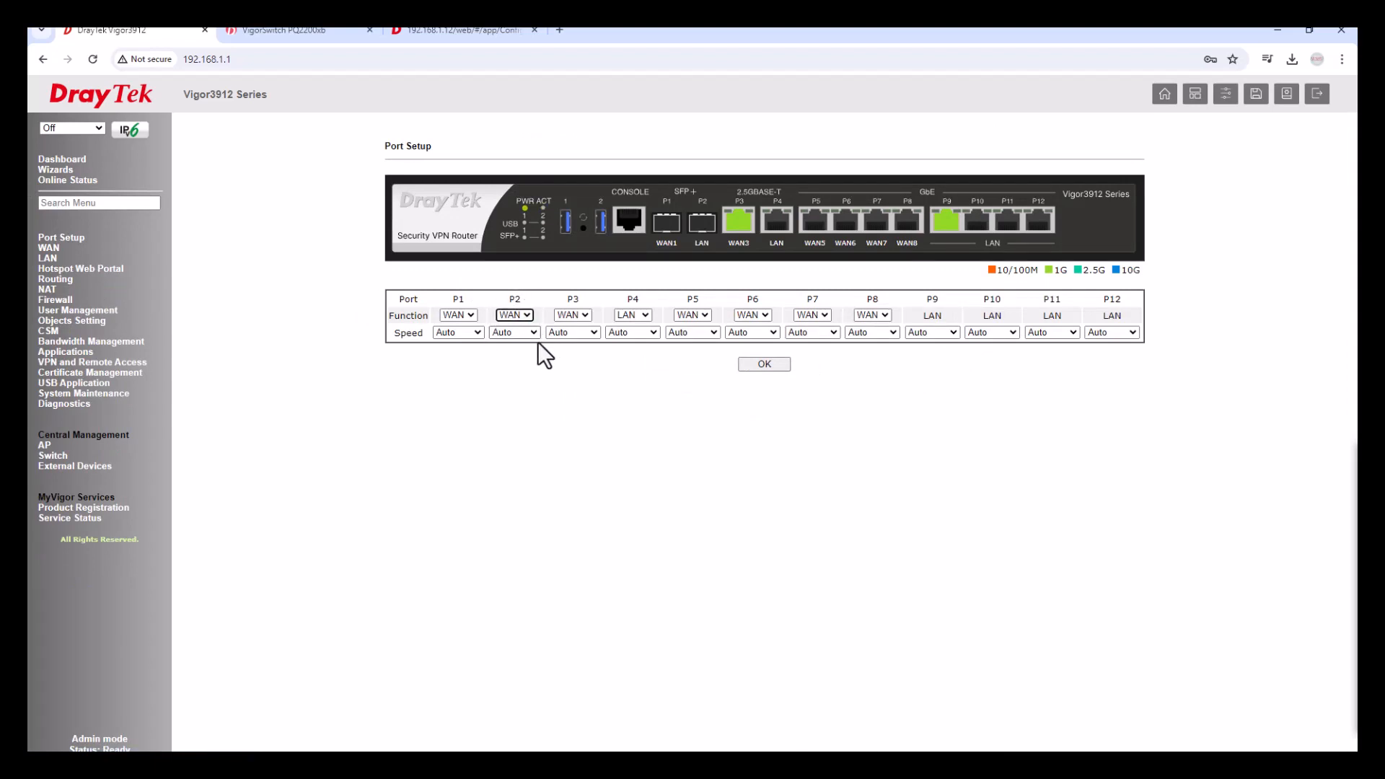
Save the port setup with P1–P8 as WAN and P9–P12 as LAN.
{"action": "left_click", "coordinate": [638, 317]}
{"action": "left_click_drag", "start_coordinate": [925, 296], "coordinate": [1129, 303]}
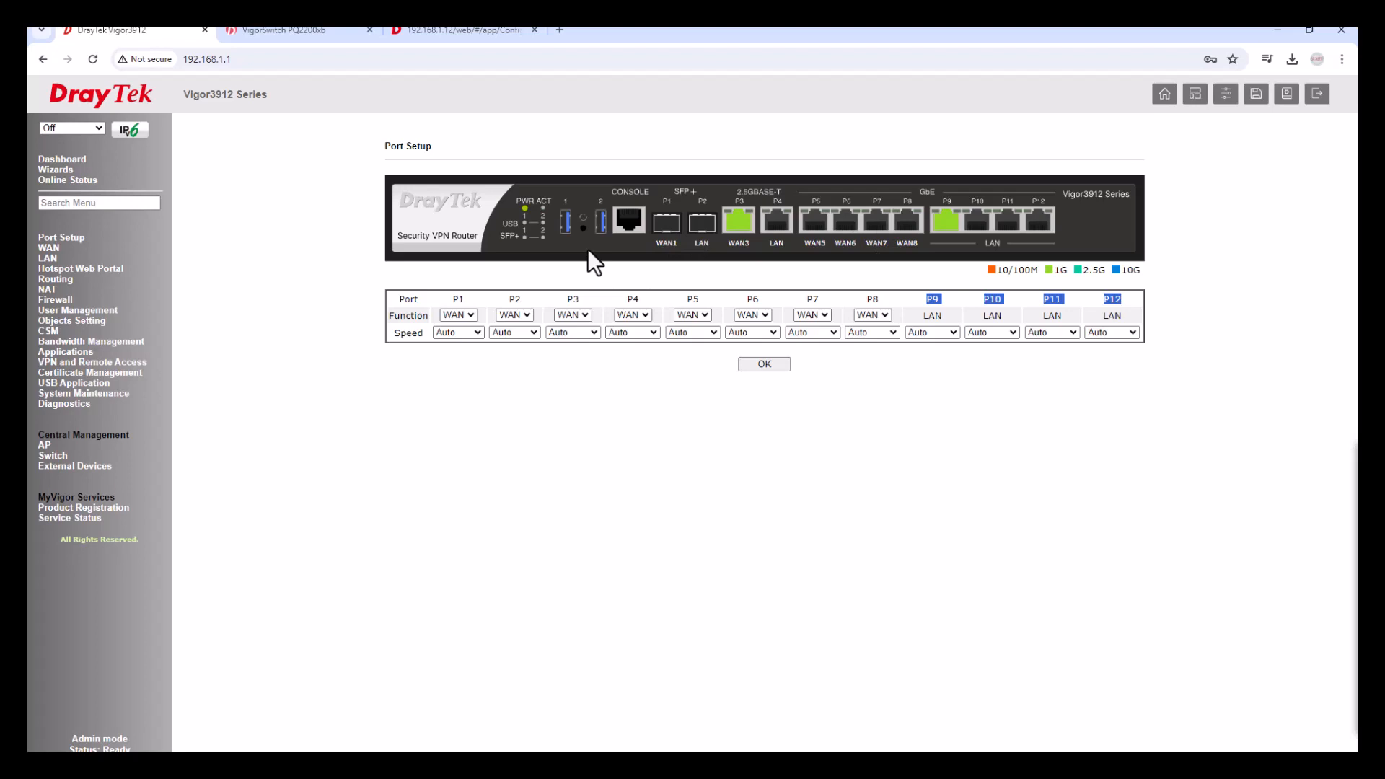
{"action": "left_click", "coordinate": [761, 365]}
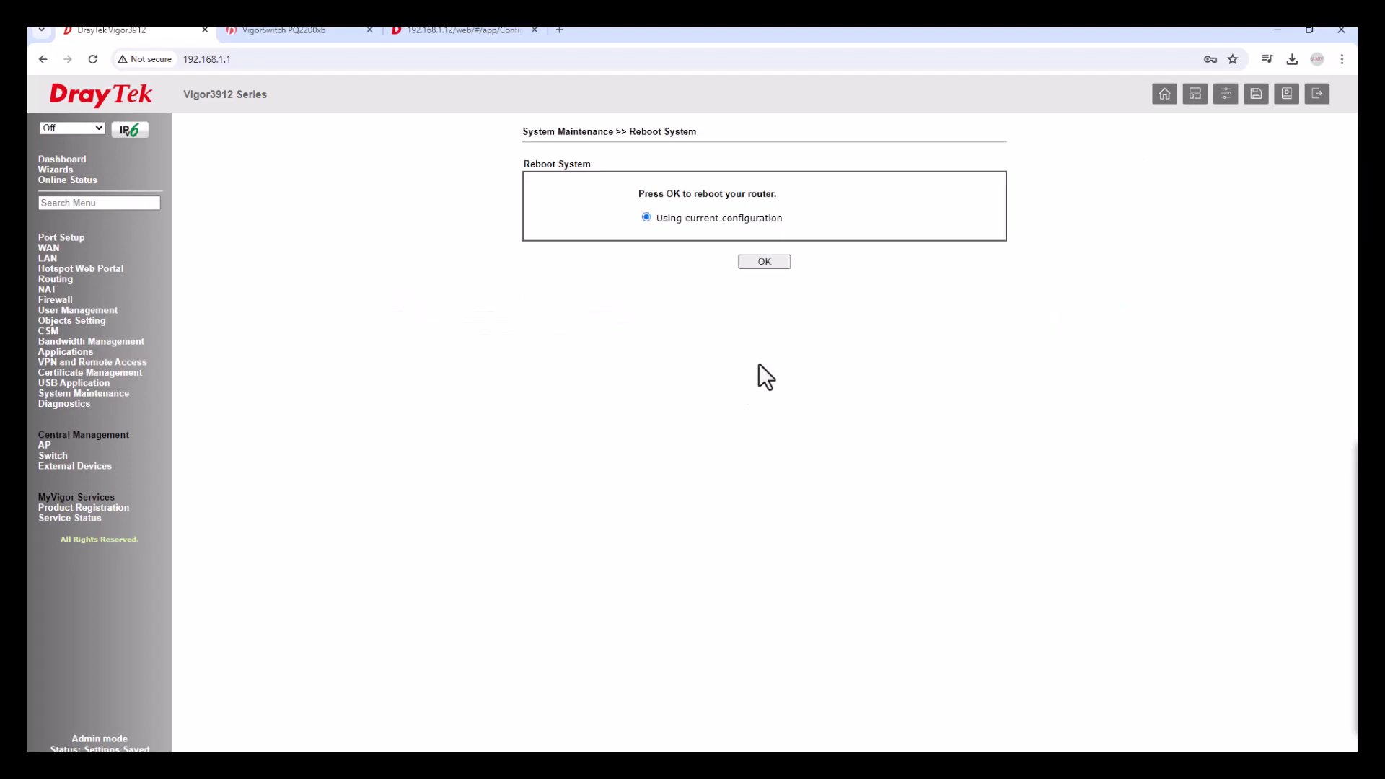
After the reboot, log back in to the router with the admin username and password.
{"action": "left_click_drag", "start_coordinate": [639, 195], "coordinate": [774, 195]}
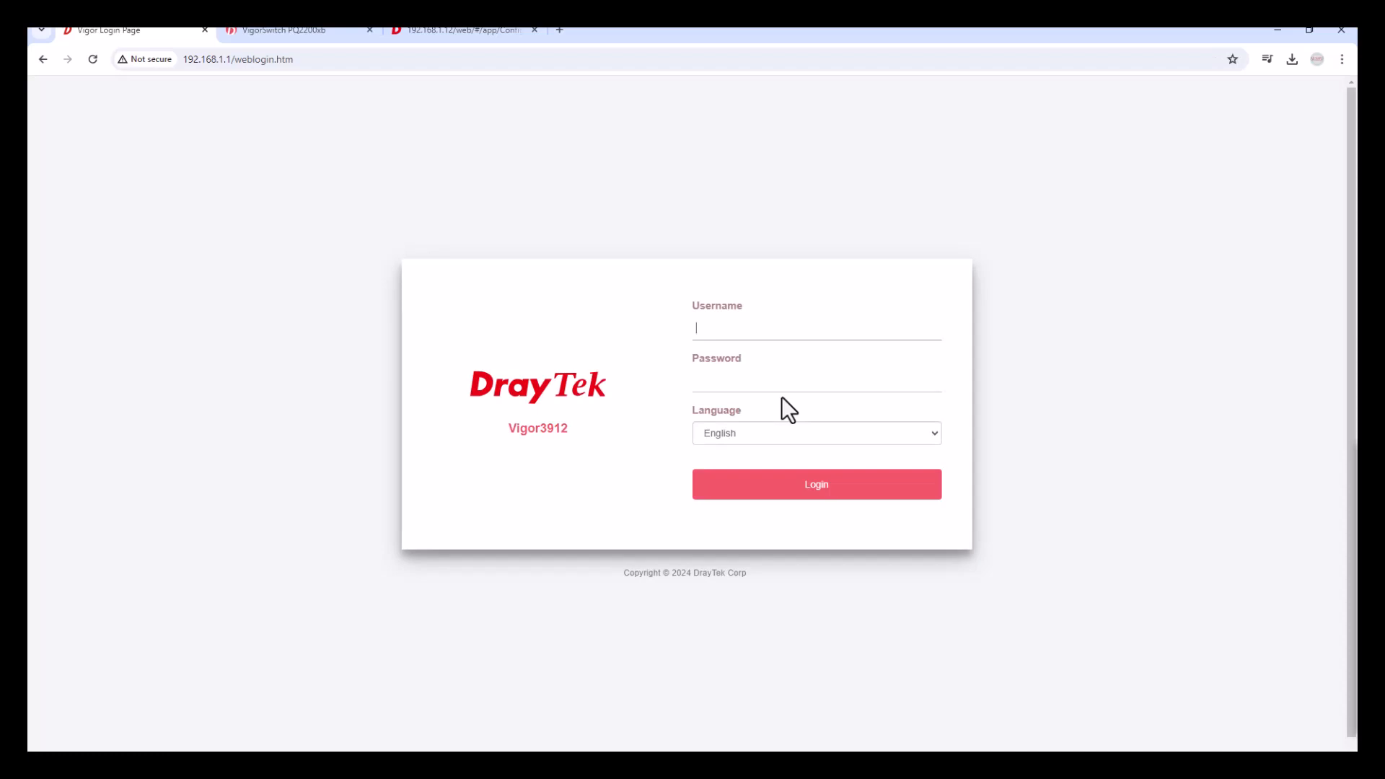
{"action": "left_click", "coordinate": [727, 337]}
{"action": "type", "text": "admin"}
{"action": "key", "text": "Tab"}
{"action": "type", "text": "admin"}
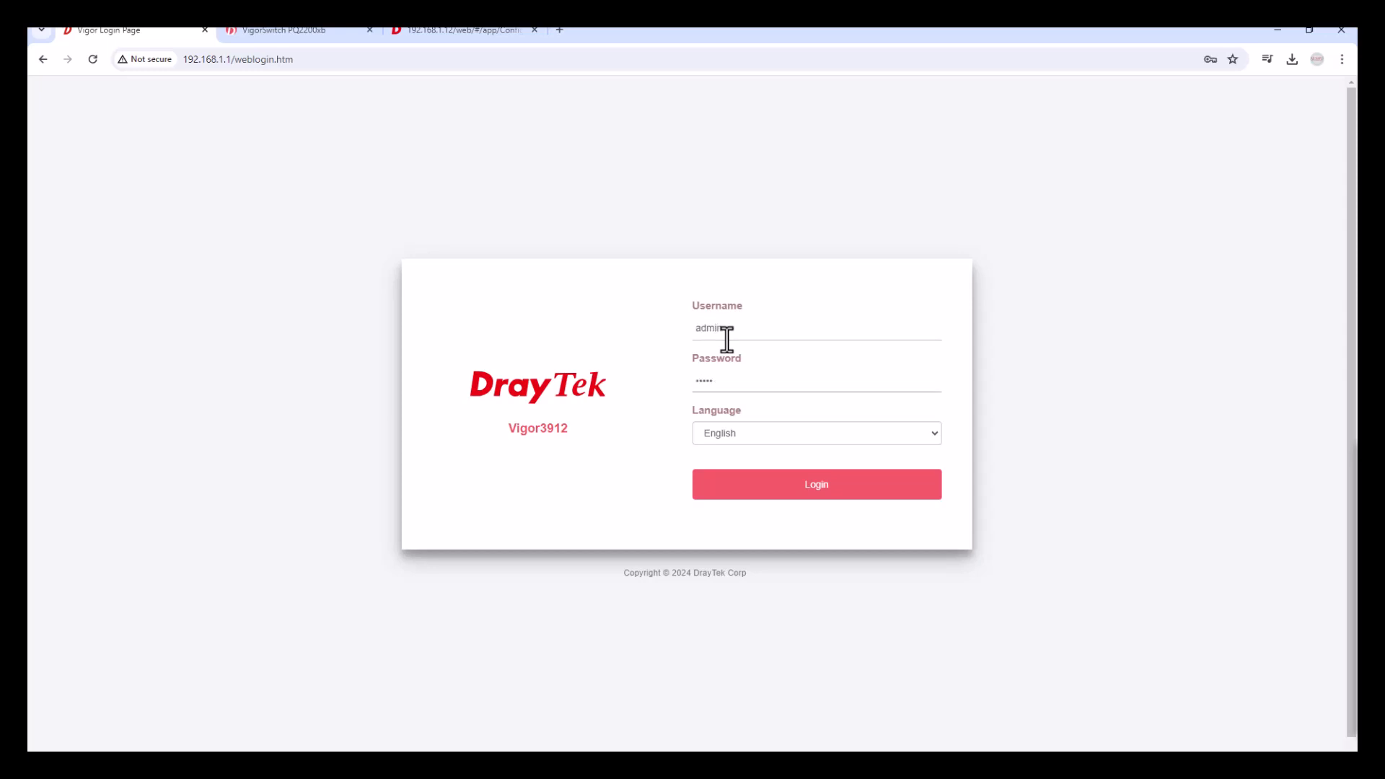
{"action": "left_click", "coordinate": [796, 487]}
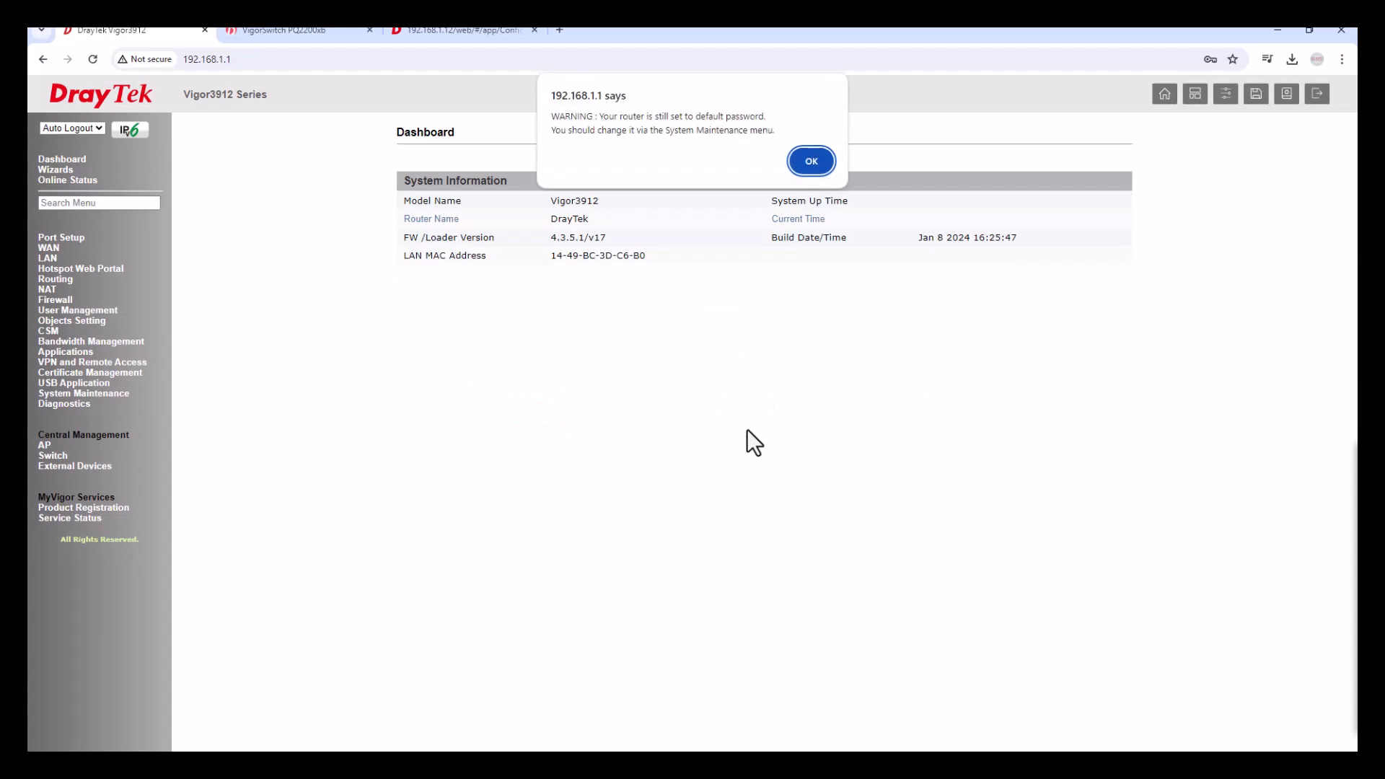
Dismiss the default-password warnings and go to LAN > VLAN.
{"action": "left_click", "coordinate": [814, 161]}
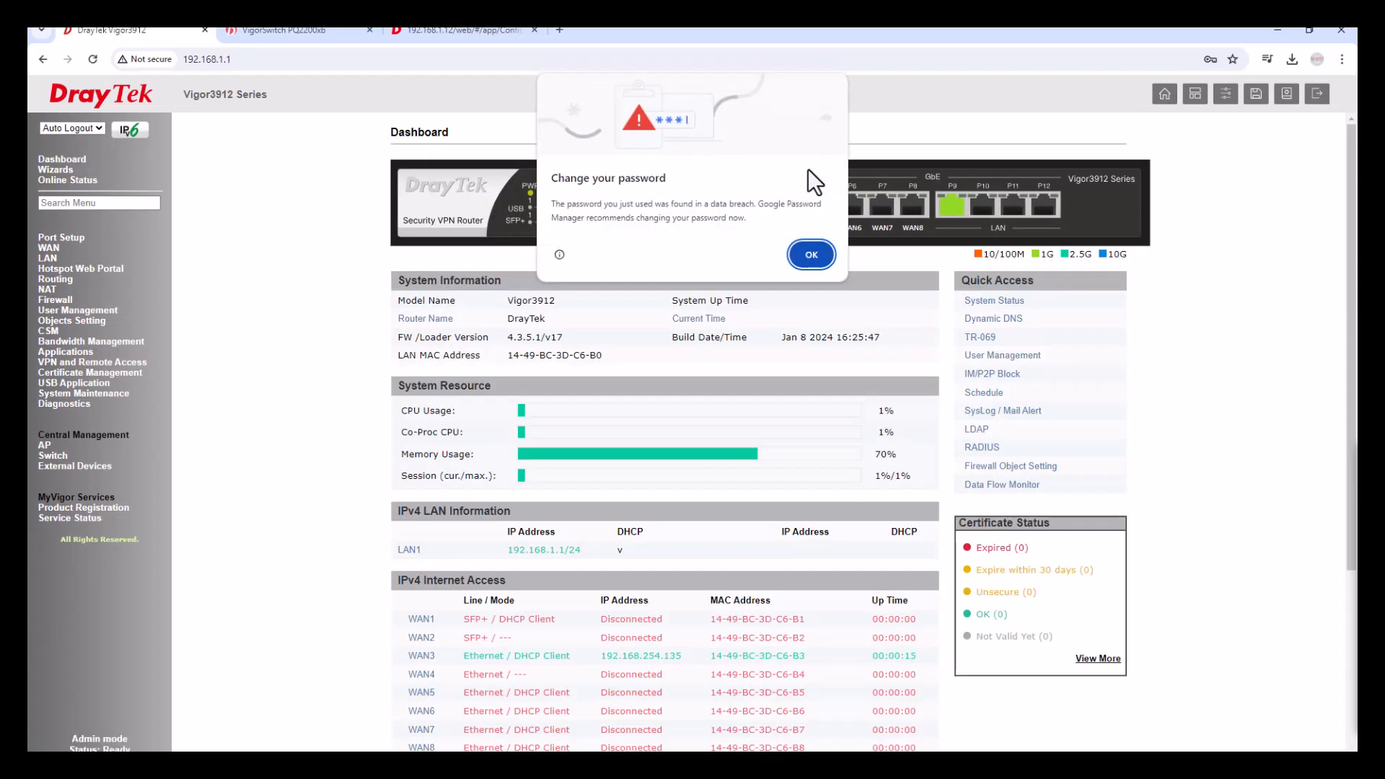
{"action": "left_click", "coordinate": [800, 258]}
{"action": "left_click", "coordinate": [47, 258]}
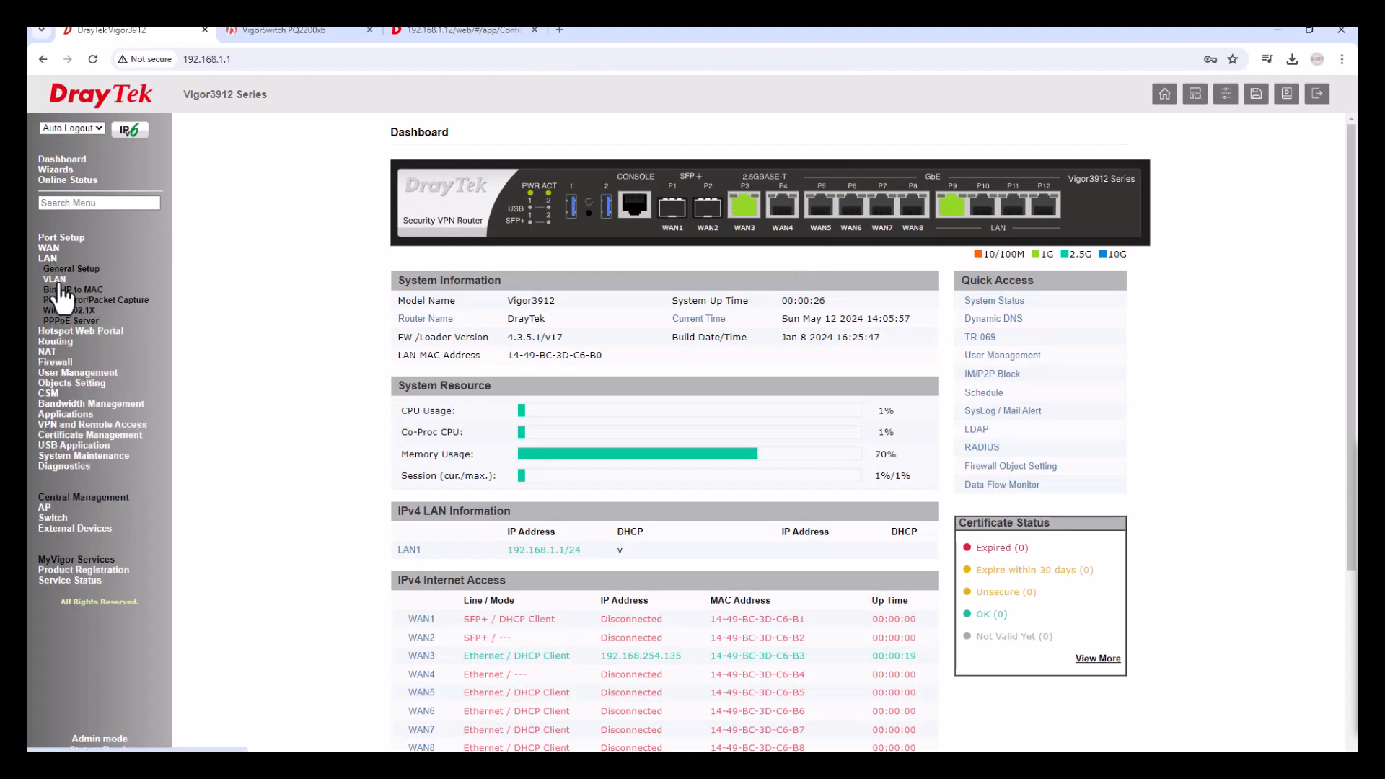
{"action": "left_click", "coordinate": [56, 279]}
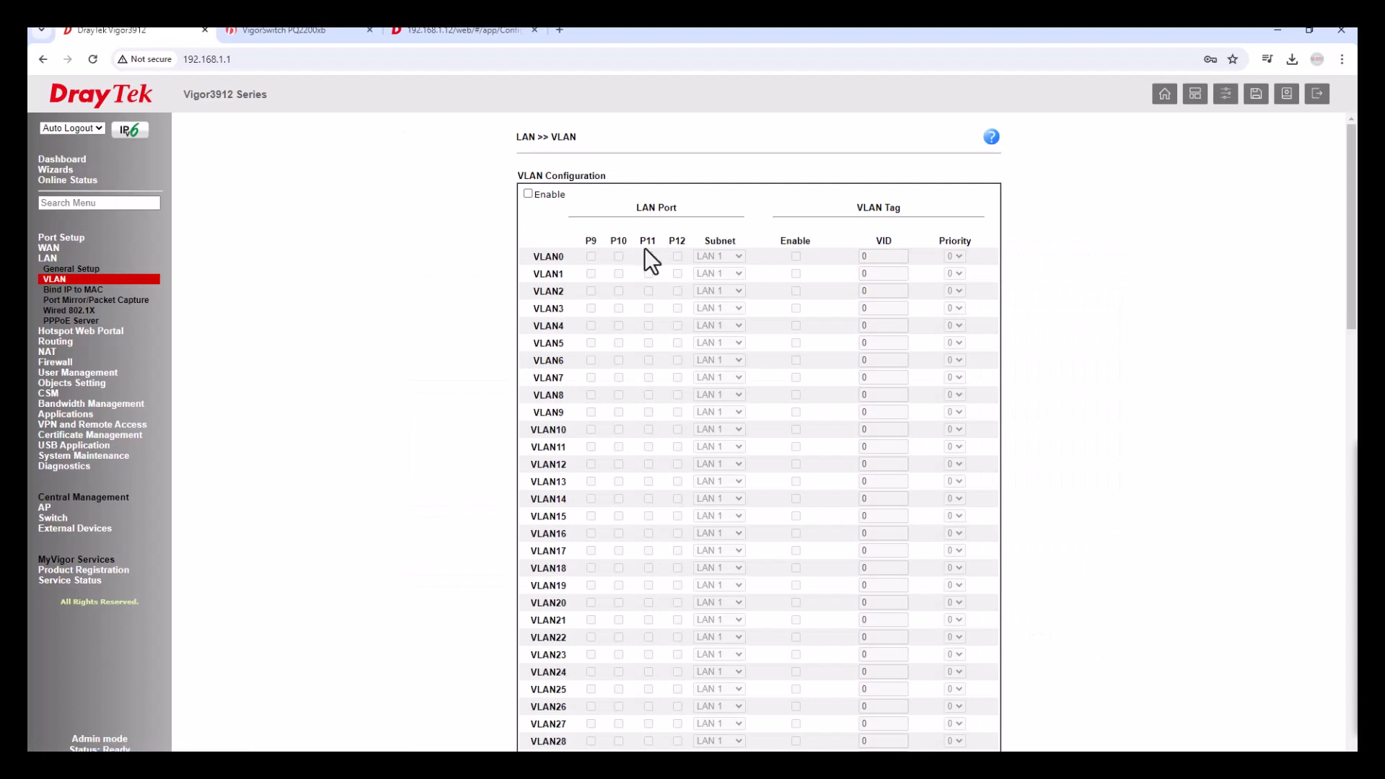
Enable VLAN configuration and set VLAN1 on P9, mapped to LAN 2, tagged with VID 10.
{"action": "left_click", "coordinate": [527, 194]}
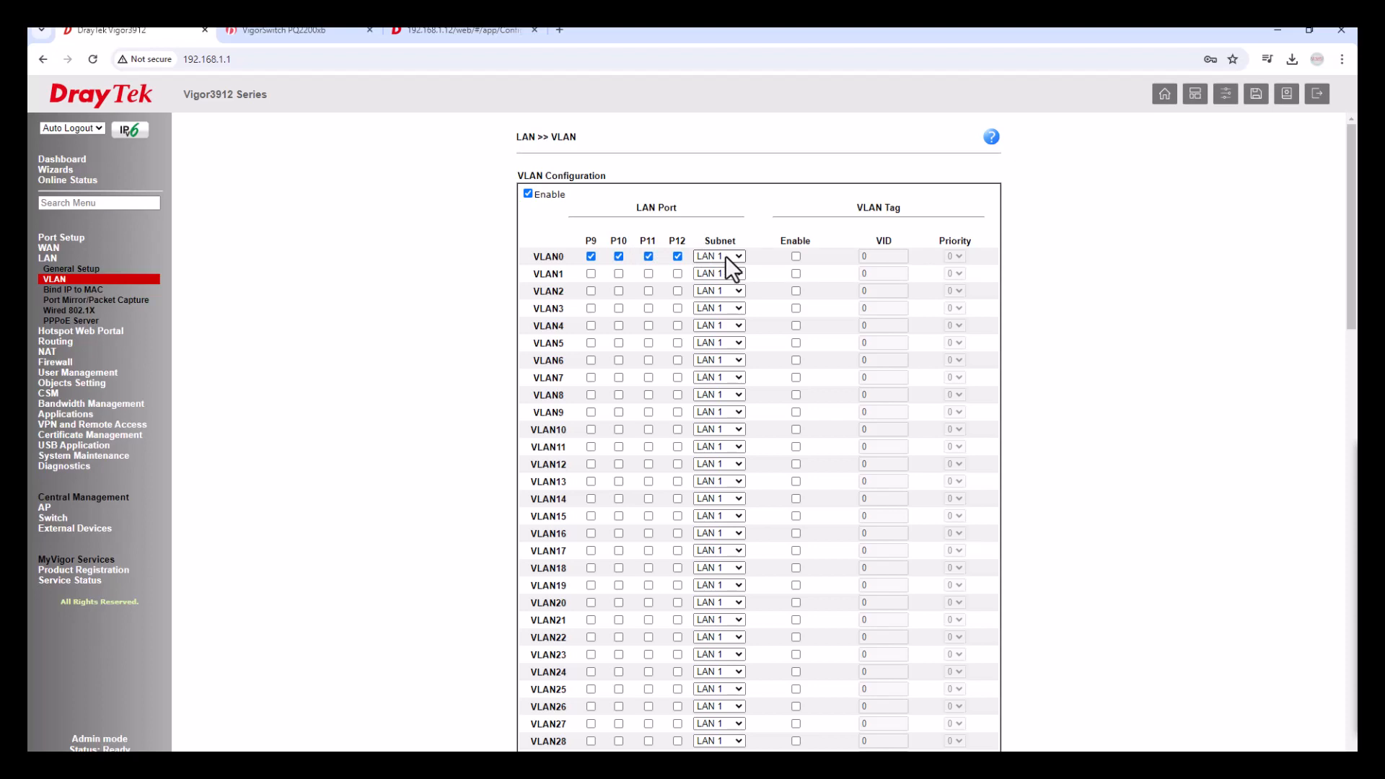
{"action": "left_click", "coordinate": [591, 273]}
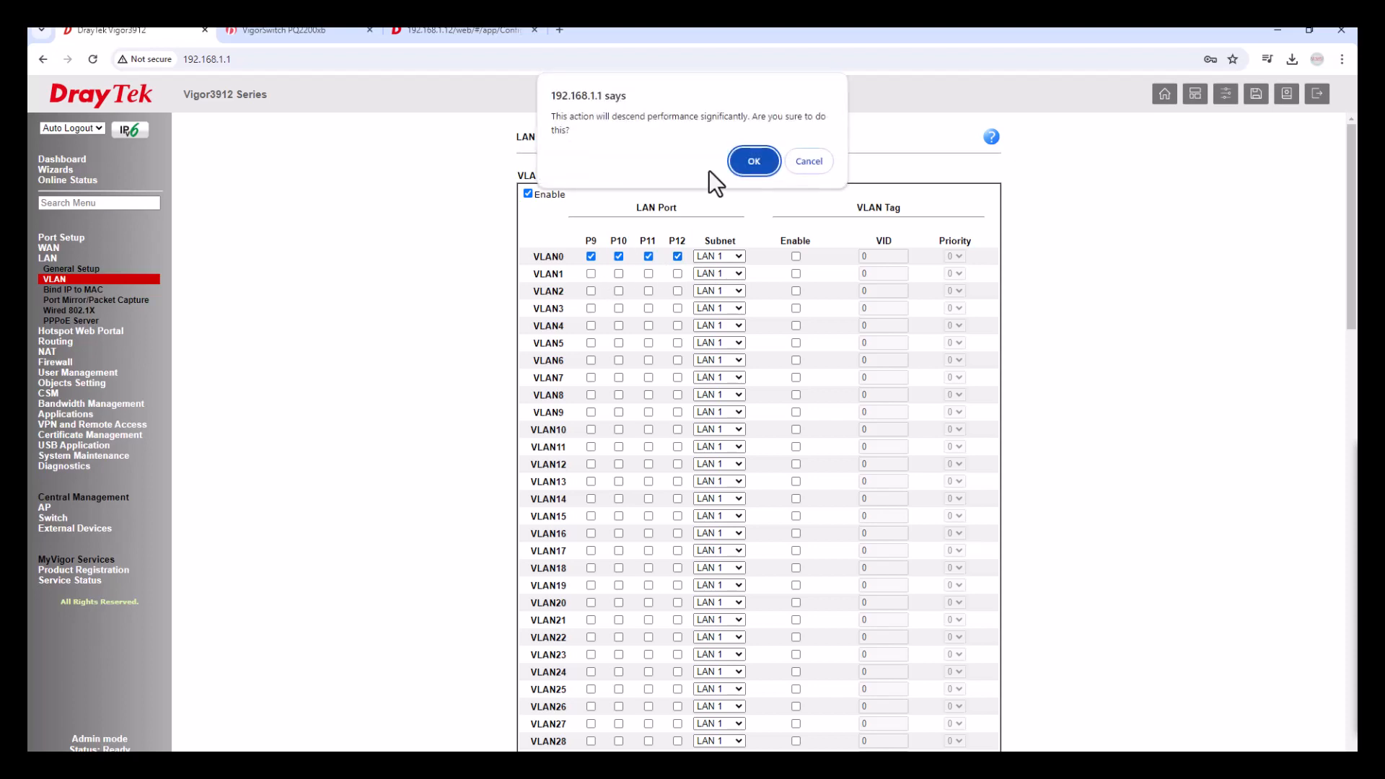
{"action": "left_click", "coordinate": [755, 164]}
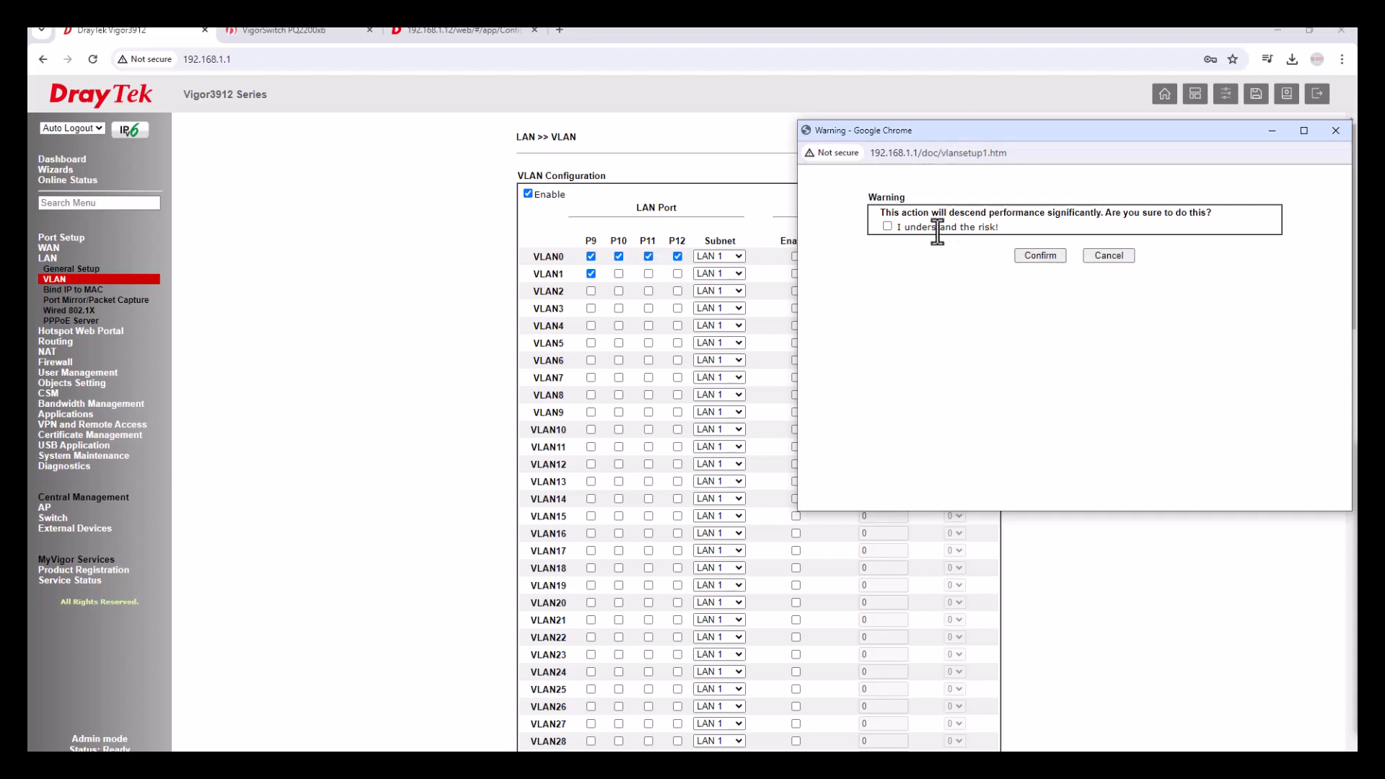
{"action": "left_click", "coordinate": [1033, 256]}
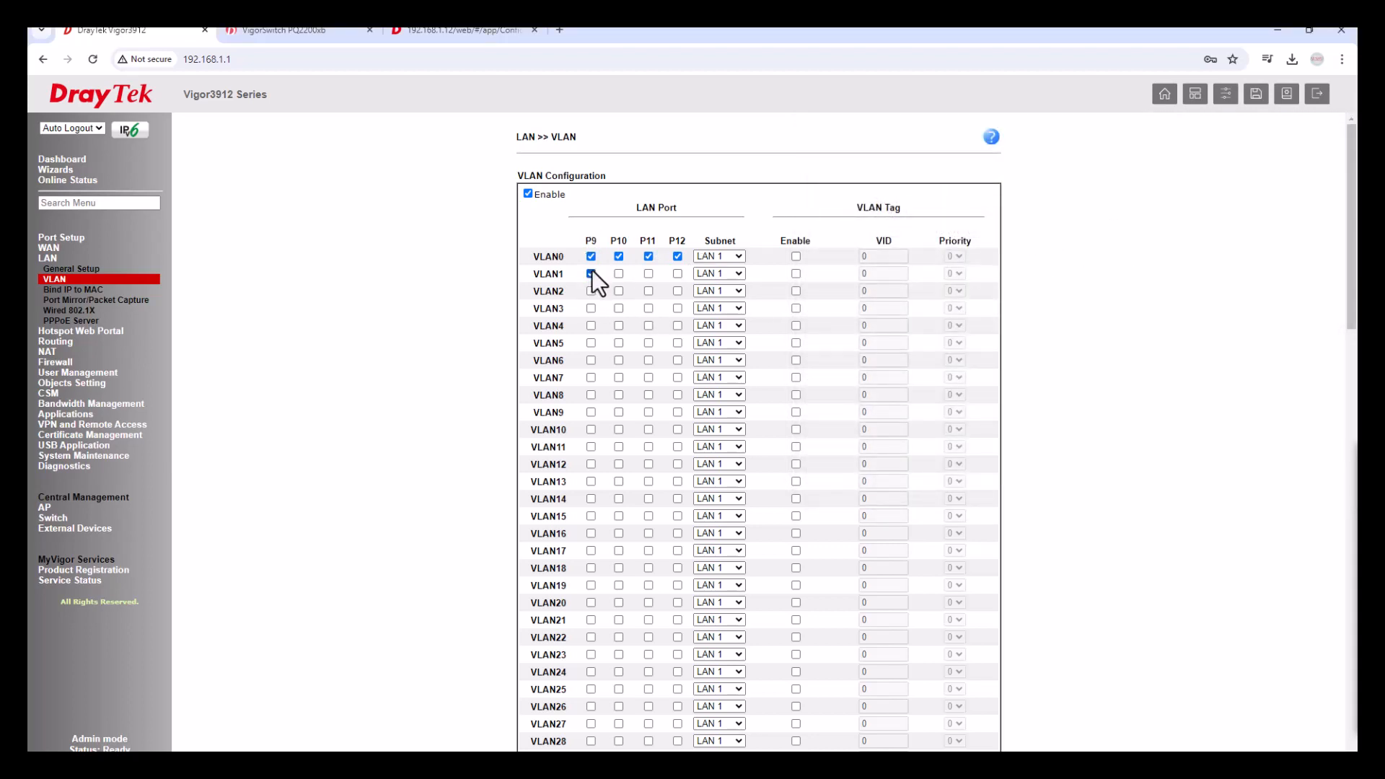
{"action": "left_click", "coordinate": [734, 270]}
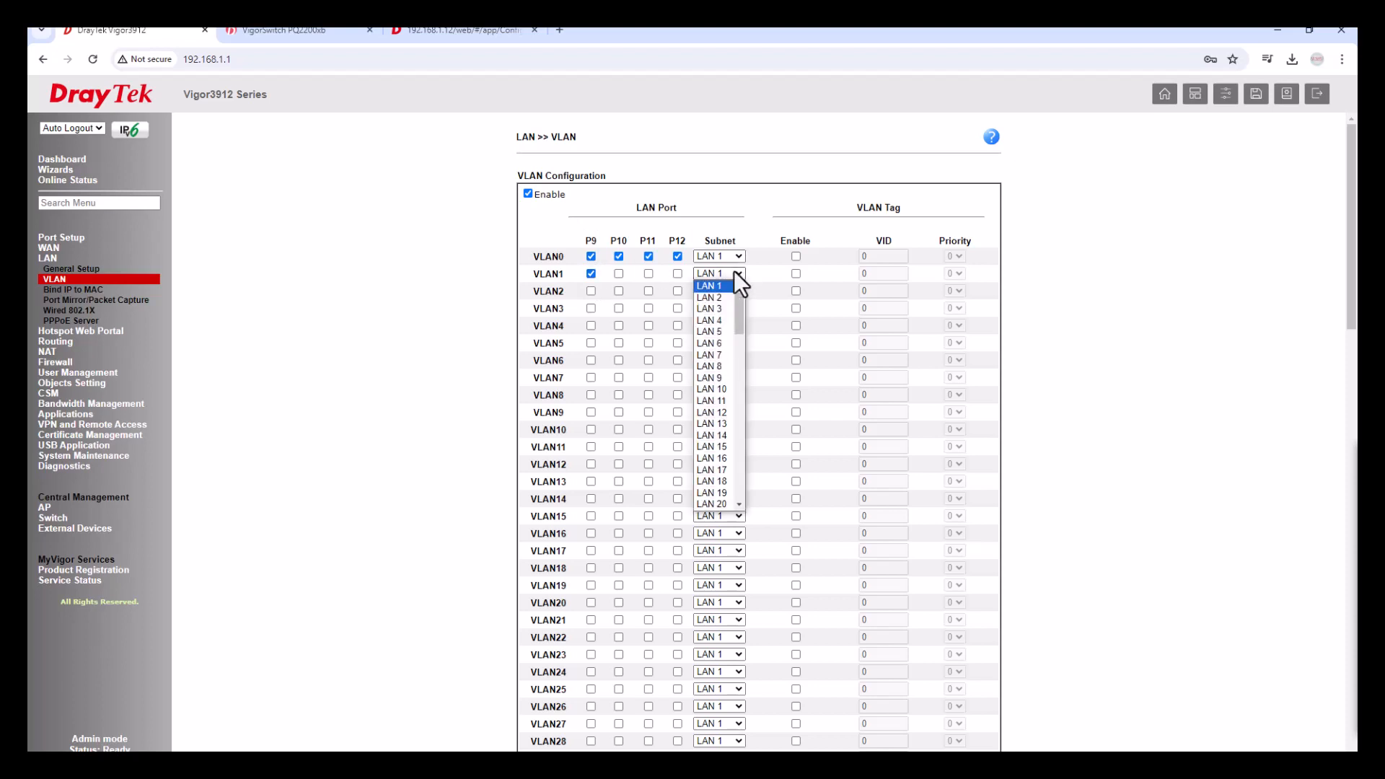
{"action": "left_click", "coordinate": [726, 297]}
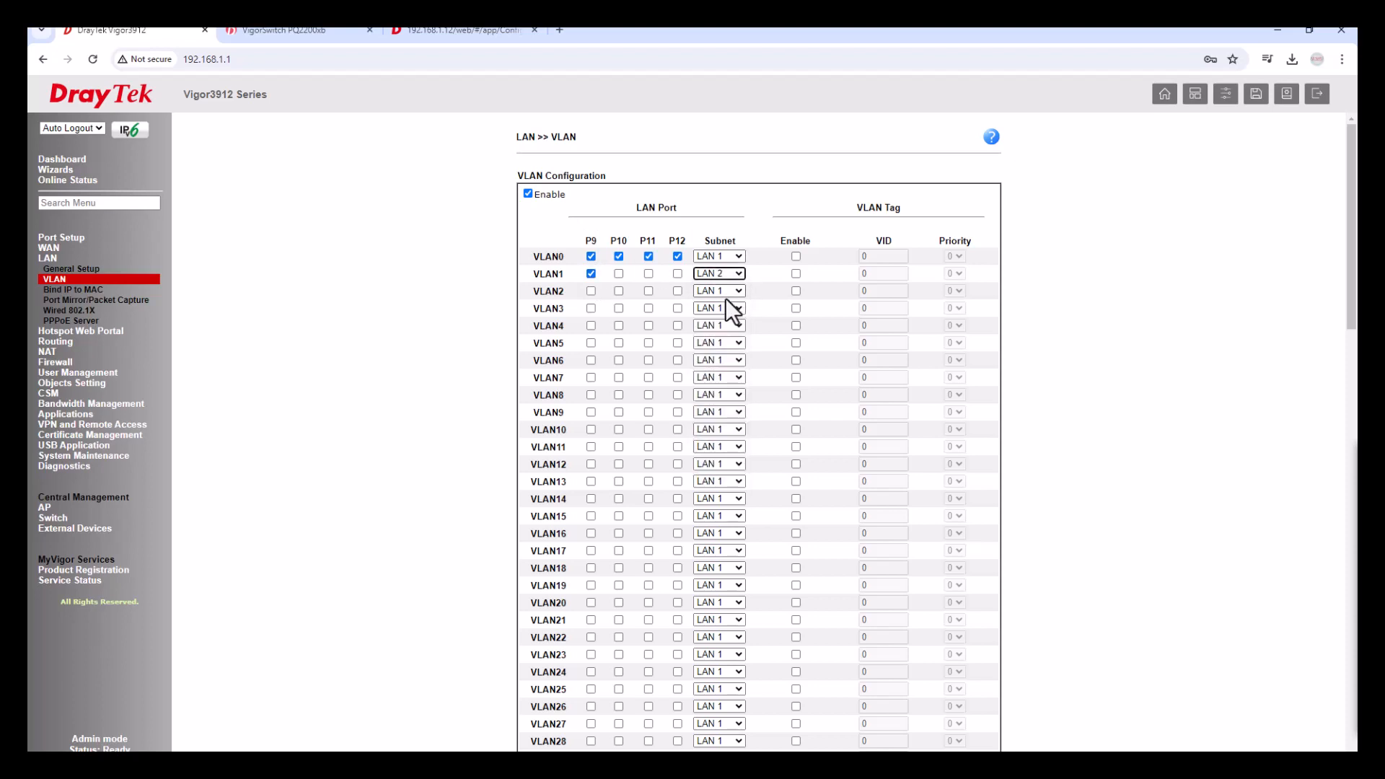
{"action": "left_click", "coordinate": [796, 274]}
{"action": "left_click_drag", "start_coordinate": [871, 272], "coordinate": [851, 275]}
{"action": "type", "text": "10"}
{"action": "left_click", "coordinate": [1074, 296]}
Map VLAN2 to LAN 3 with tagging enabled and VID 20.
{"action": "left_click", "coordinate": [731, 291]}
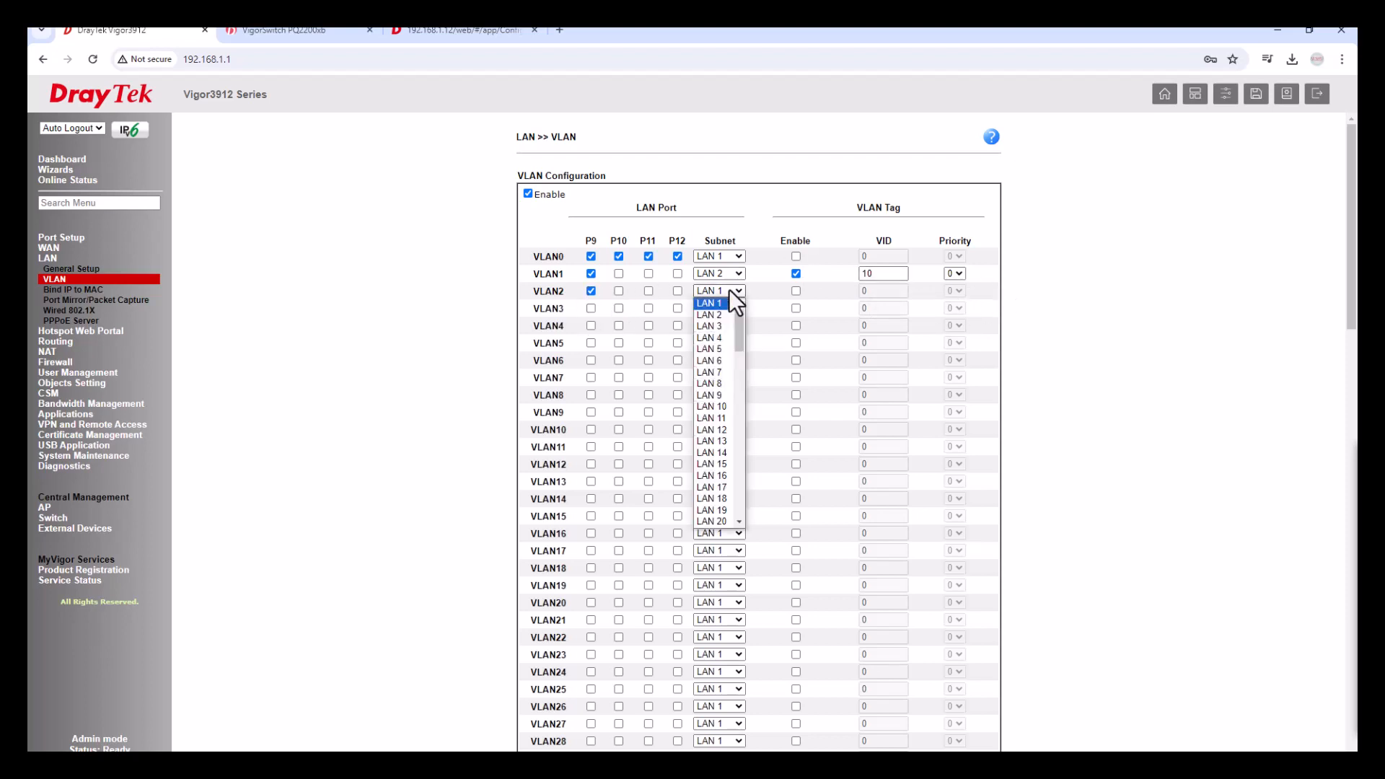
{"action": "left_click", "coordinate": [721, 326]}
{"action": "left_click", "coordinate": [795, 291]}
{"action": "double_click", "coordinate": [882, 292]}
{"action": "type", "text": "20"}
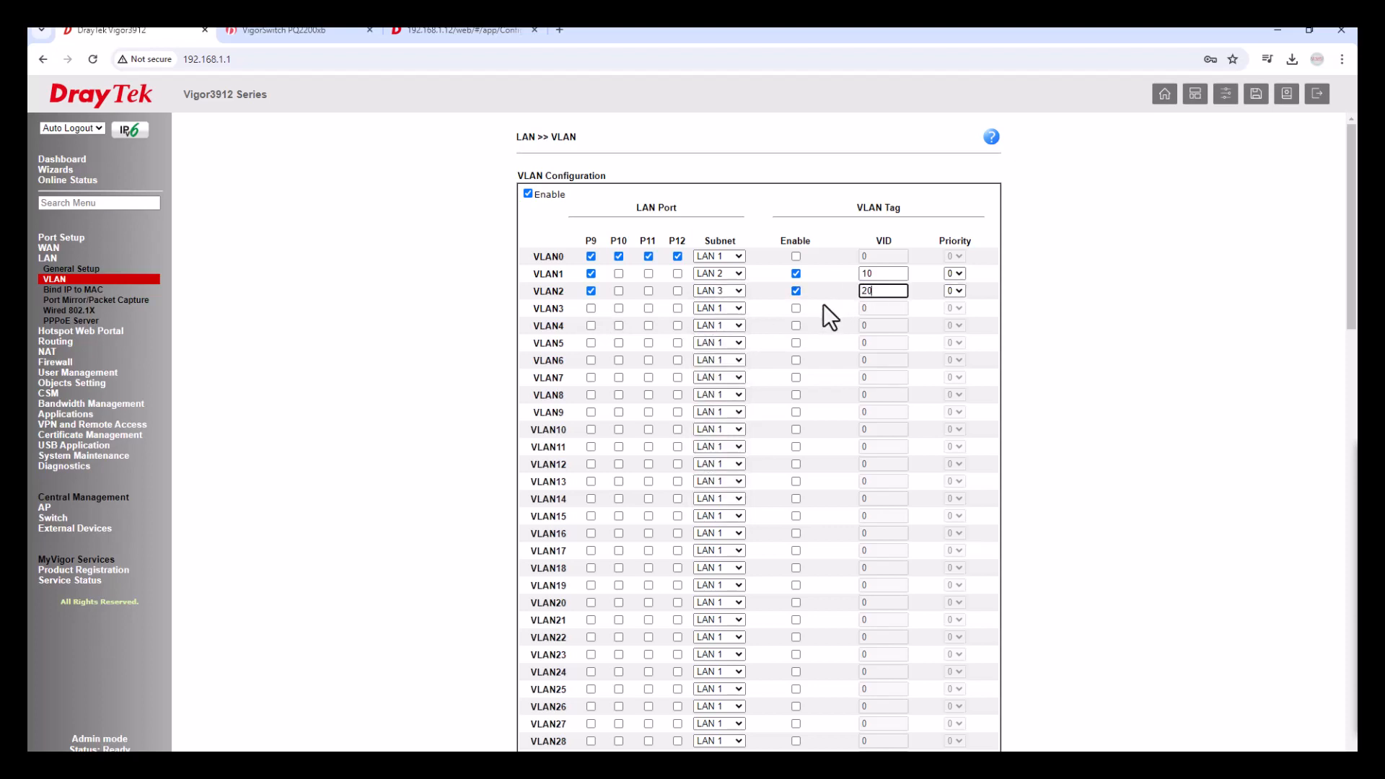
Set VLAN3 on P9, mapped to LAN 4, tagged with VID 30.
{"action": "left_click", "coordinate": [591, 309]}
{"action": "left_click", "coordinate": [728, 308]}
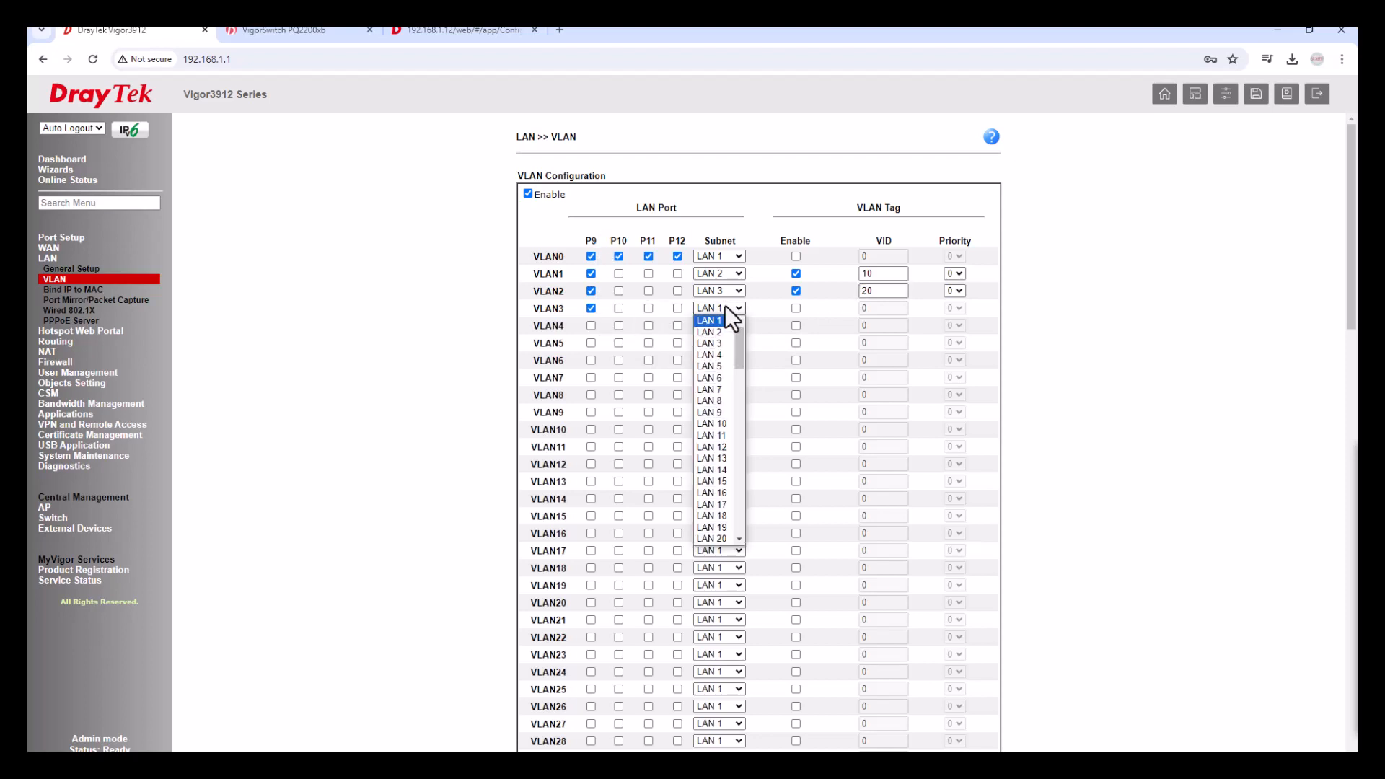
{"action": "left_click", "coordinate": [719, 355]}
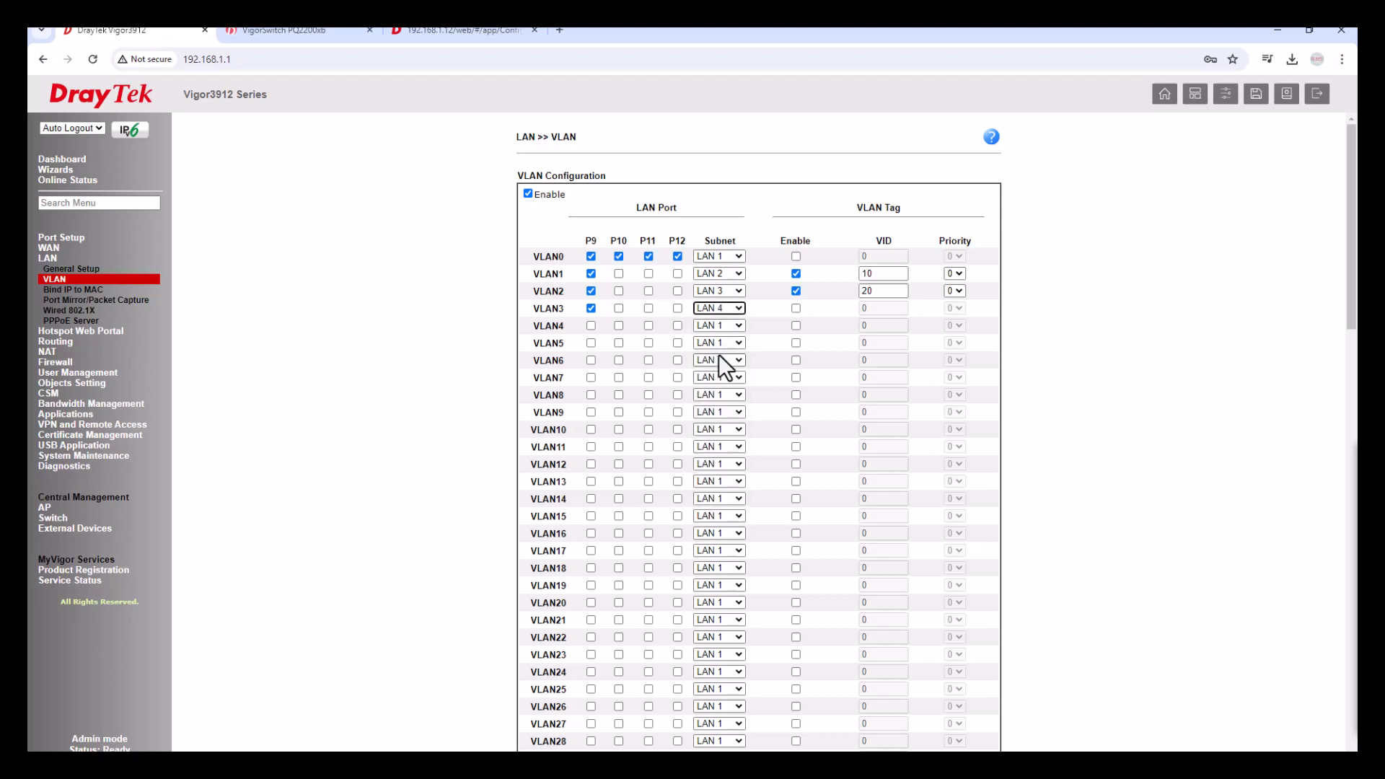
{"action": "left_click", "coordinate": [796, 309]}
{"action": "left_click", "coordinate": [886, 313]}
{"action": "type", "text": "30"}
{"action": "mouse_move", "coordinate": [1372, 430]}
{"action": "left_mouse_down"}
{"action": "mouse_move", "coordinate": [1237, 382]}
{"action": "mouse_move", "coordinate": [1123, 259]}
{"action": "left_mouse_up"}
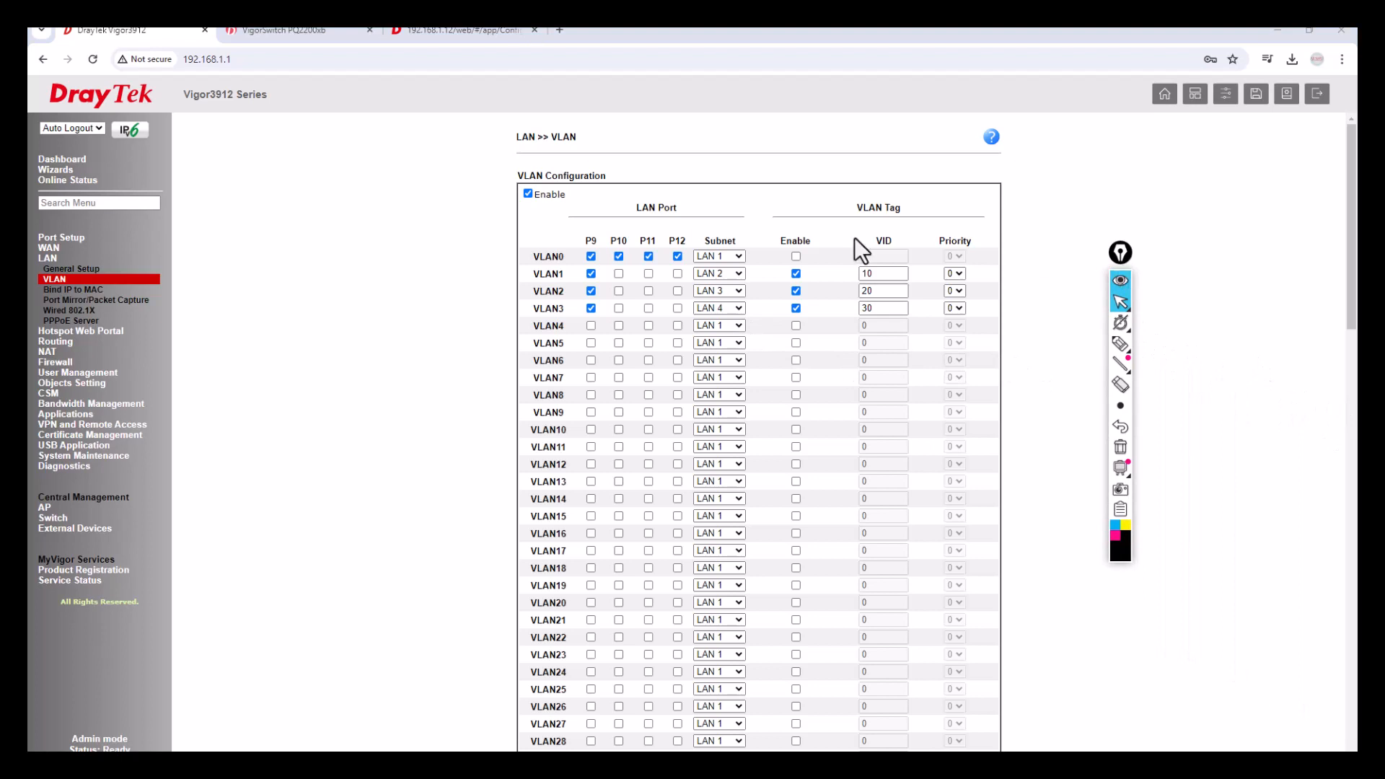
{"action": "left_click", "coordinate": [796, 257]}
{"action": "left_click", "coordinate": [797, 257]}
{"action": "left_click", "coordinate": [1120, 344]}
{"action": "mouse_move", "coordinate": [678, 230]}
{"action": "left_mouse_down"}
{"action": "mouse_move", "coordinate": [606, 231]}
{"action": "mouse_move", "coordinate": [582, 256]}
{"action": "mouse_move", "coordinate": [736, 266]}
{"action": "mouse_move", "coordinate": [757, 245]}
{"action": "mouse_move", "coordinate": [677, 230]}
{"action": "left_mouse_up"}
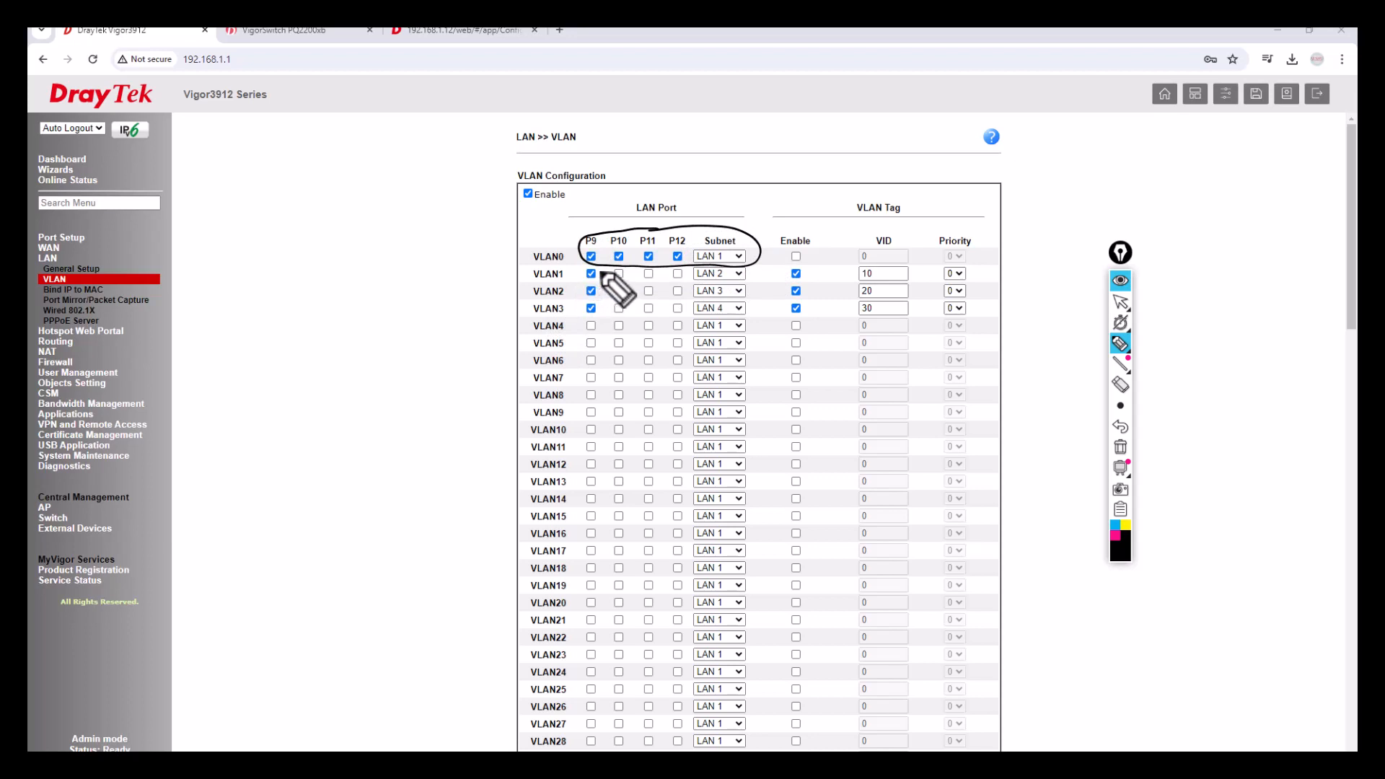
{"action": "mouse_move", "coordinate": [605, 268]}
{"action": "left_mouse_down"}
{"action": "mouse_move", "coordinate": [581, 273]}
{"action": "mouse_move", "coordinate": [596, 286]}
{"action": "mouse_move", "coordinate": [603, 272]}
{"action": "mouse_move", "coordinate": [843, 278]}
{"action": "left_mouse_up"}
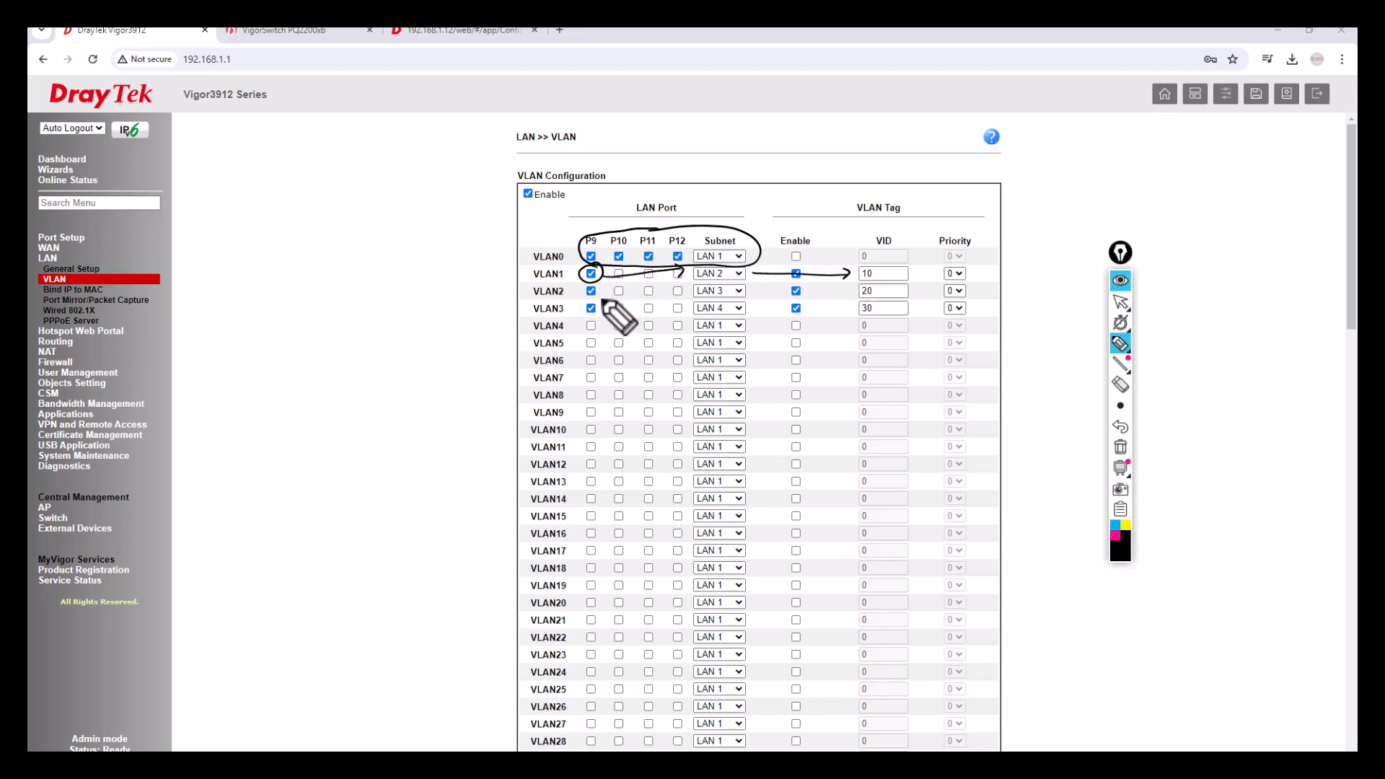
{"action": "mouse_move", "coordinate": [599, 284]}
{"action": "left_mouse_down"}
{"action": "mouse_move", "coordinate": [590, 298]}
{"action": "mouse_move", "coordinate": [689, 291]}
{"action": "left_mouse_up"}
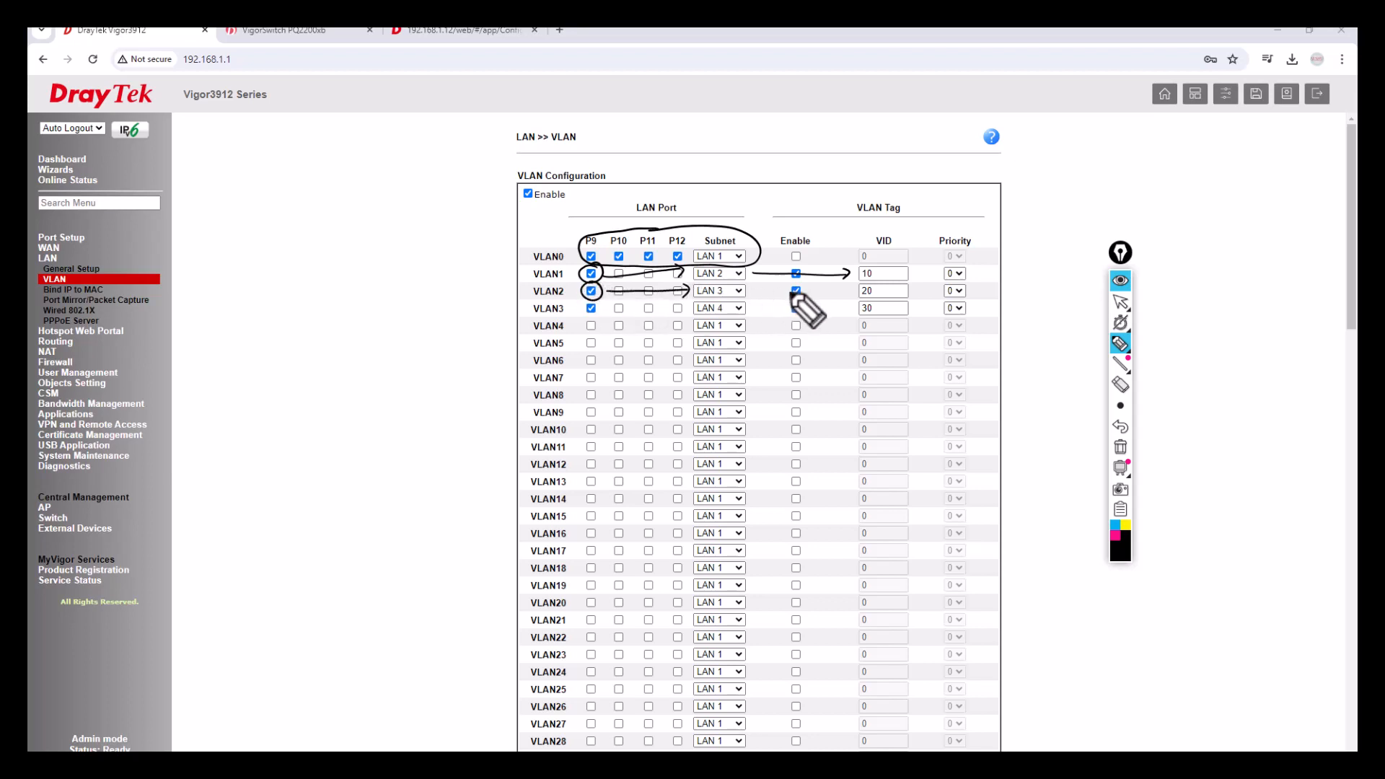
{"action": "left_click_drag", "start_coordinate": [758, 295], "coordinate": [842, 298]}
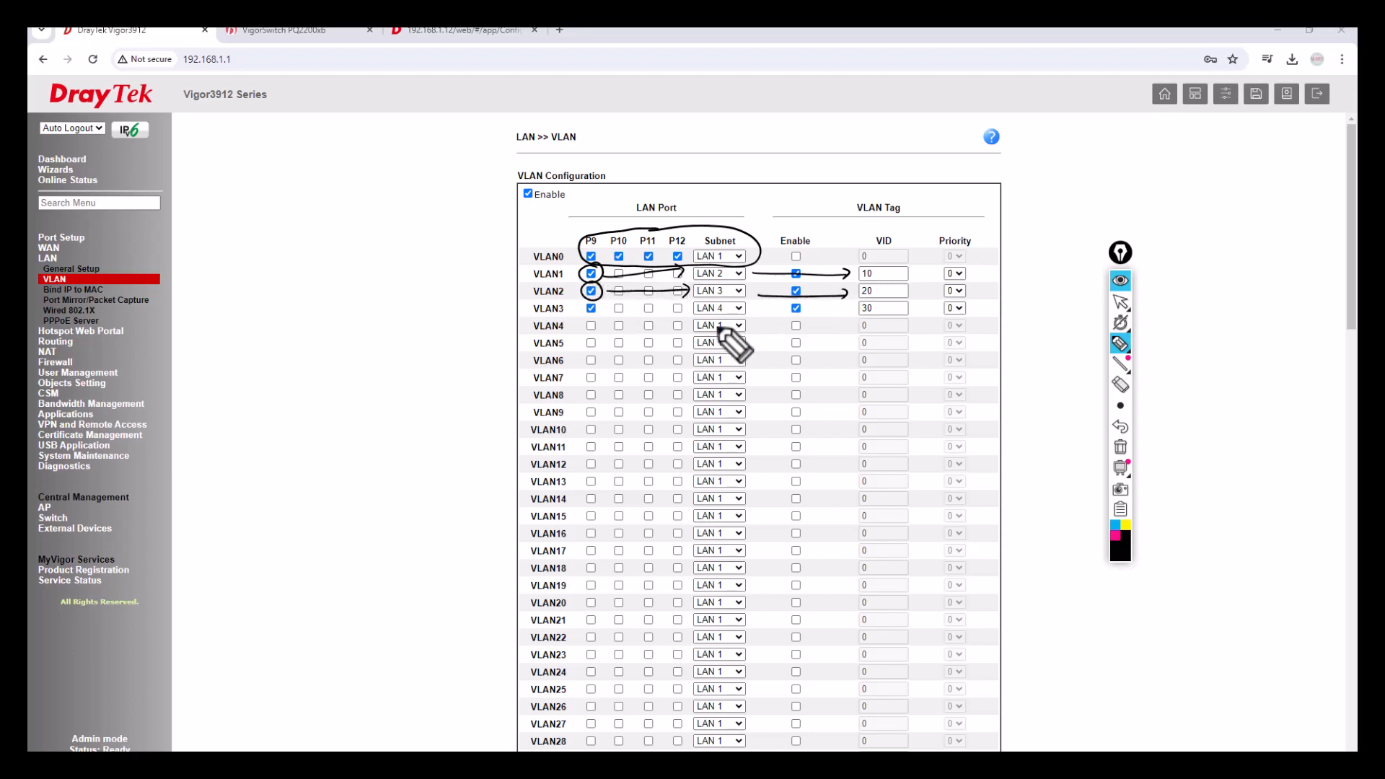
{"action": "mouse_move", "coordinate": [599, 303]}
{"action": "left_mouse_down"}
{"action": "mouse_move", "coordinate": [583, 316]}
{"action": "mouse_move", "coordinate": [595, 301]}
{"action": "mouse_move", "coordinate": [816, 312]}
{"action": "left_mouse_up"}
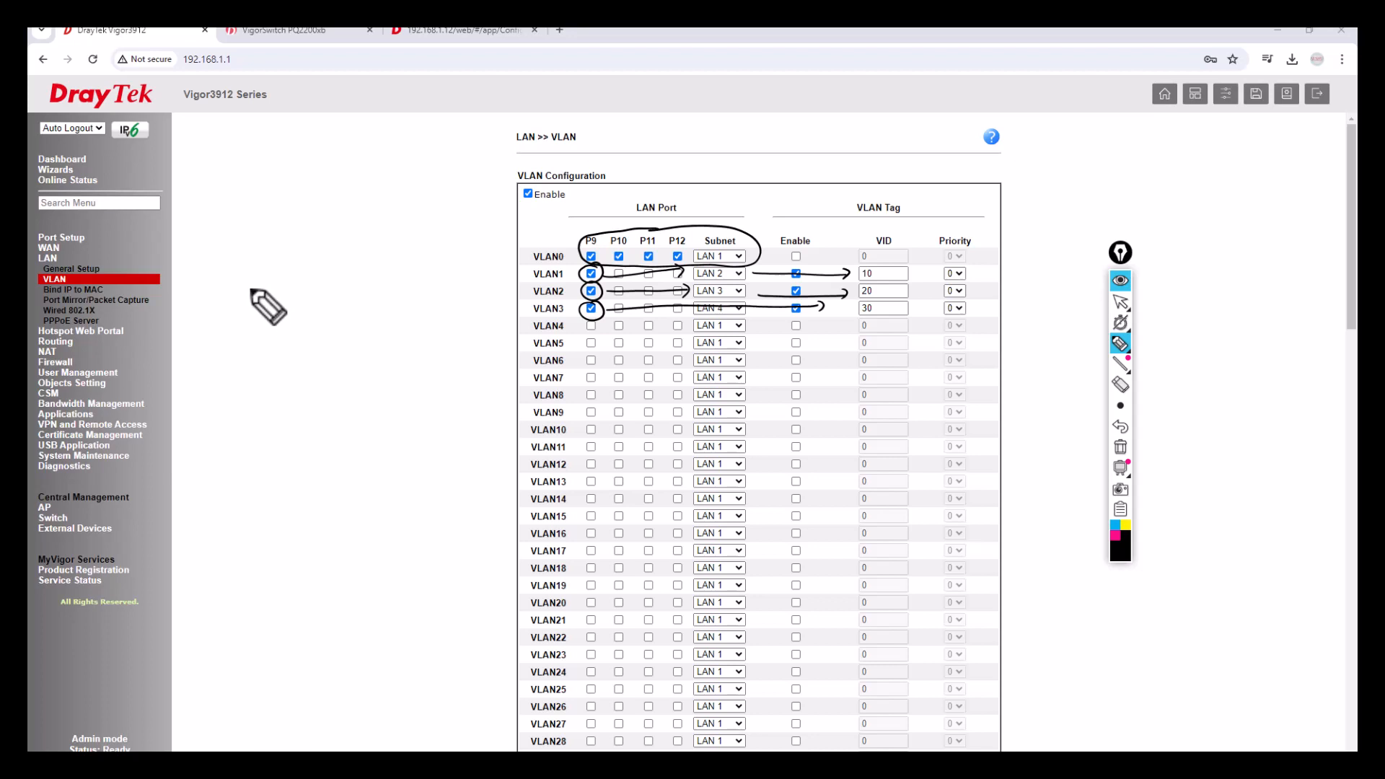
{"action": "mouse_move", "coordinate": [237, 285]}
{"action": "left_mouse_down"}
{"action": "mouse_move", "coordinate": [297, 266]}
{"action": "mouse_move", "coordinate": [322, 199]}
{"action": "left_mouse_up"}
{"action": "mouse_move", "coordinate": [308, 257]}
{"action": "left_mouse_down"}
{"action": "mouse_move", "coordinate": [352, 210]}
{"action": "mouse_move", "coordinate": [382, 244]}
{"action": "left_mouse_up"}
{"action": "mouse_move", "coordinate": [329, 172]}
{"action": "left_mouse_down"}
{"action": "mouse_move", "coordinate": [345, 171]}
{"action": "mouse_move", "coordinate": [359, 208]}
{"action": "mouse_move", "coordinate": [368, 196]}
{"action": "mouse_move", "coordinate": [381, 238]}
{"action": "left_mouse_up"}
{"action": "left_click_drag", "start_coordinate": [395, 223], "coordinate": [396, 225]}
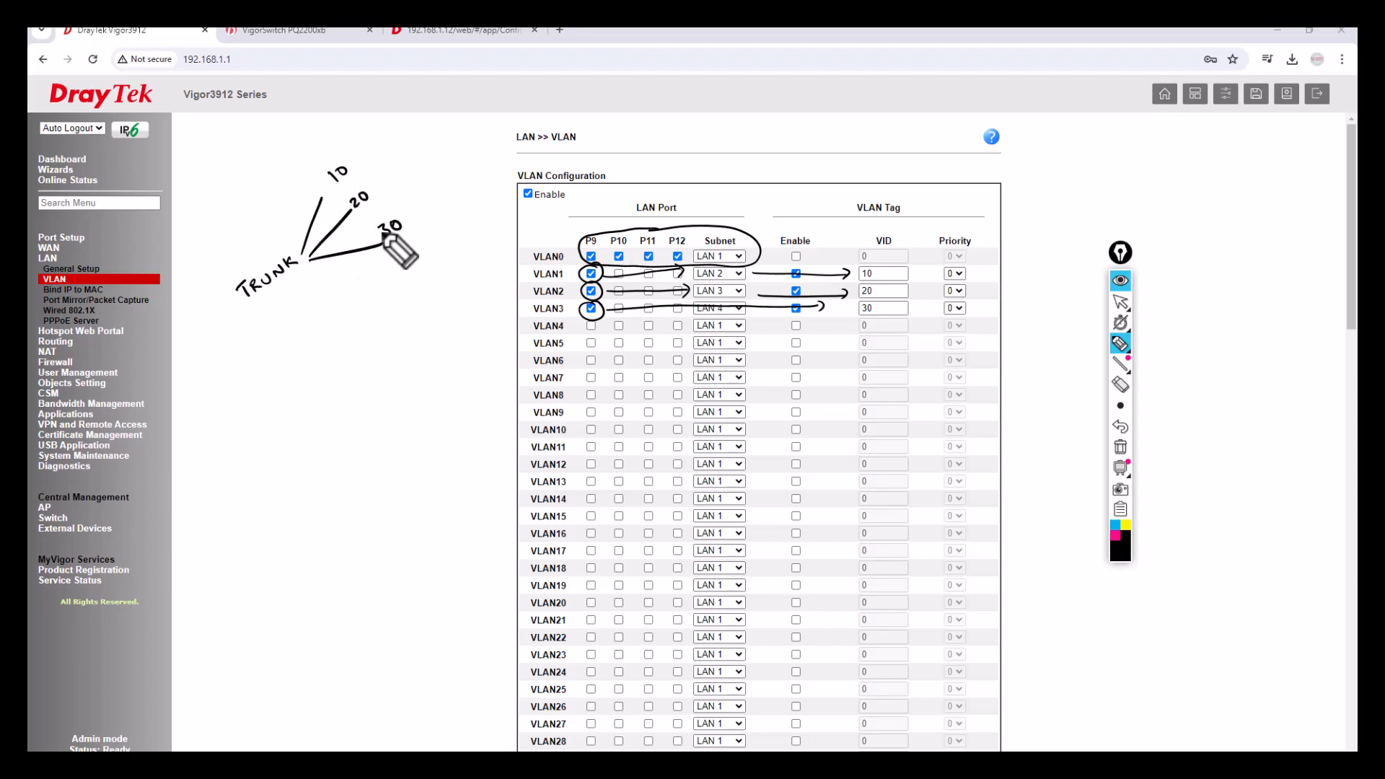
{"action": "mouse_move", "coordinate": [273, 143]}
{"action": "left_mouse_down"}
{"action": "mouse_move", "coordinate": [292, 149]}
{"action": "mouse_move", "coordinate": [276, 122]}
{"action": "mouse_move", "coordinate": [247, 244]}
{"action": "mouse_move", "coordinate": [258, 229]}
{"action": "left_mouse_up"}
{"action": "mouse_move", "coordinate": [348, 159]}
{"action": "left_mouse_down"}
{"action": "mouse_move", "coordinate": [317, 140]}
{"action": "mouse_move", "coordinate": [408, 211]}
{"action": "mouse_move", "coordinate": [397, 228]}
{"action": "left_mouse_up"}
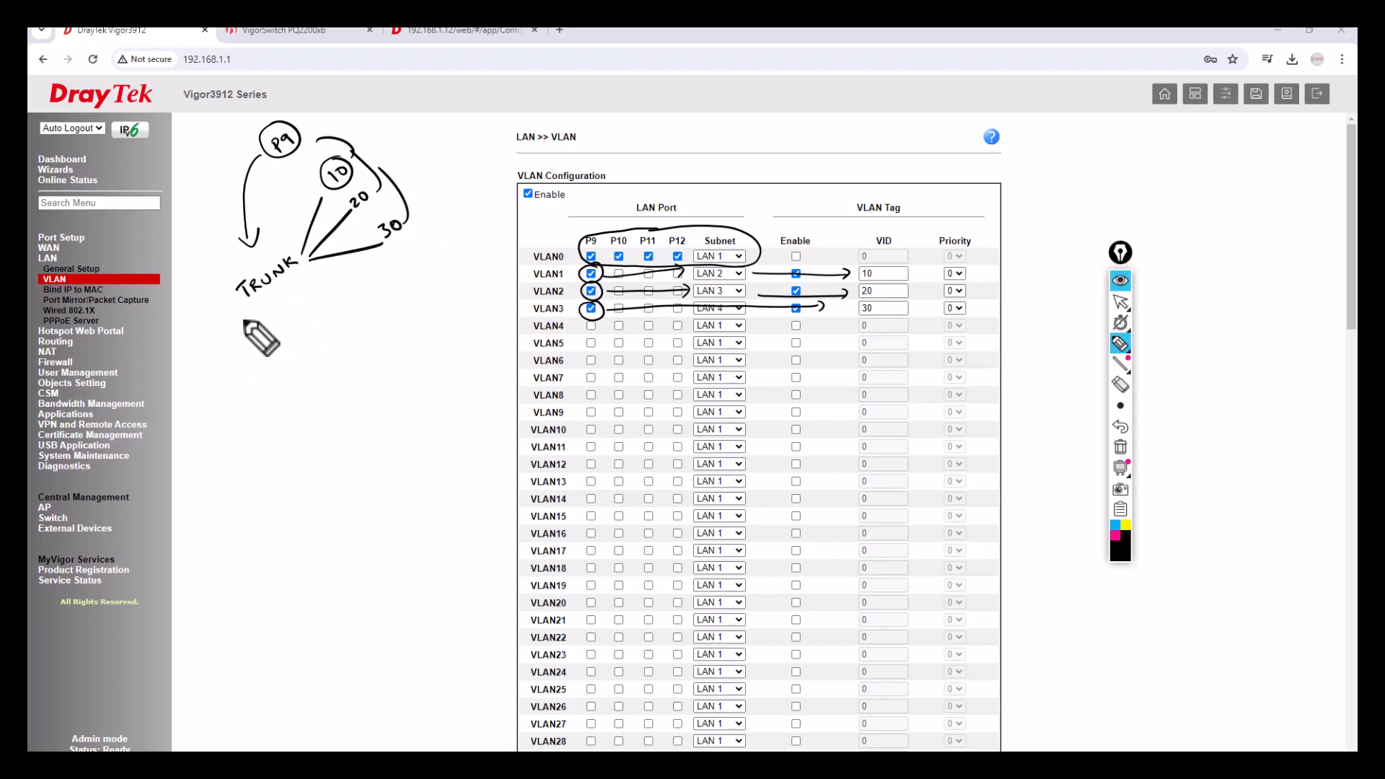
{"action": "left_click_drag", "start_coordinate": [235, 312], "coordinate": [253, 358]}
{"action": "mouse_move", "coordinate": [246, 356]}
{"action": "left_mouse_down"}
{"action": "mouse_move", "coordinate": [263, 350]}
{"action": "mouse_move", "coordinate": [282, 384]}
{"action": "mouse_move", "coordinate": [312, 352]}
{"action": "mouse_move", "coordinate": [249, 371]}
{"action": "mouse_move", "coordinate": [268, 361]}
{"action": "left_mouse_up"}
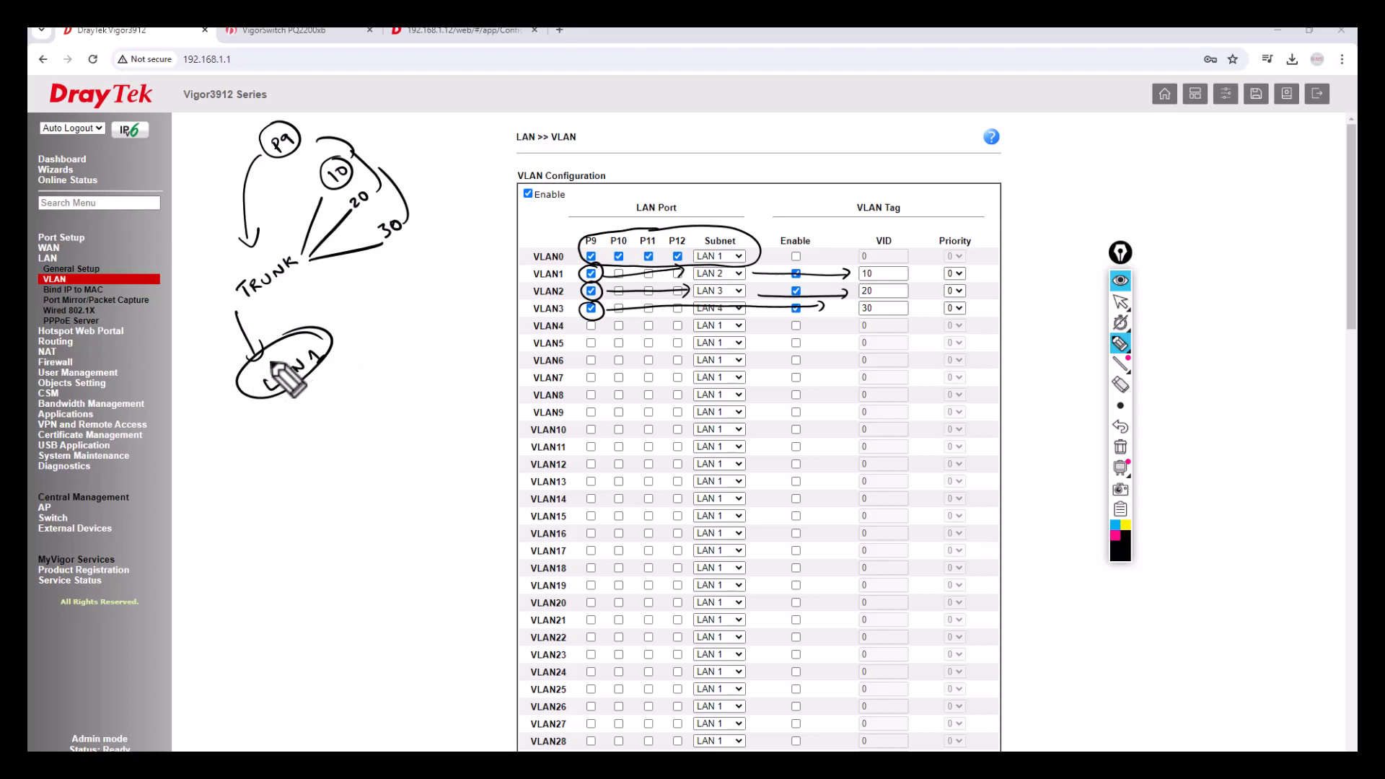
{"action": "left_click", "coordinate": [1121, 447]}
{"action": "left_click", "coordinate": [1123, 303]}
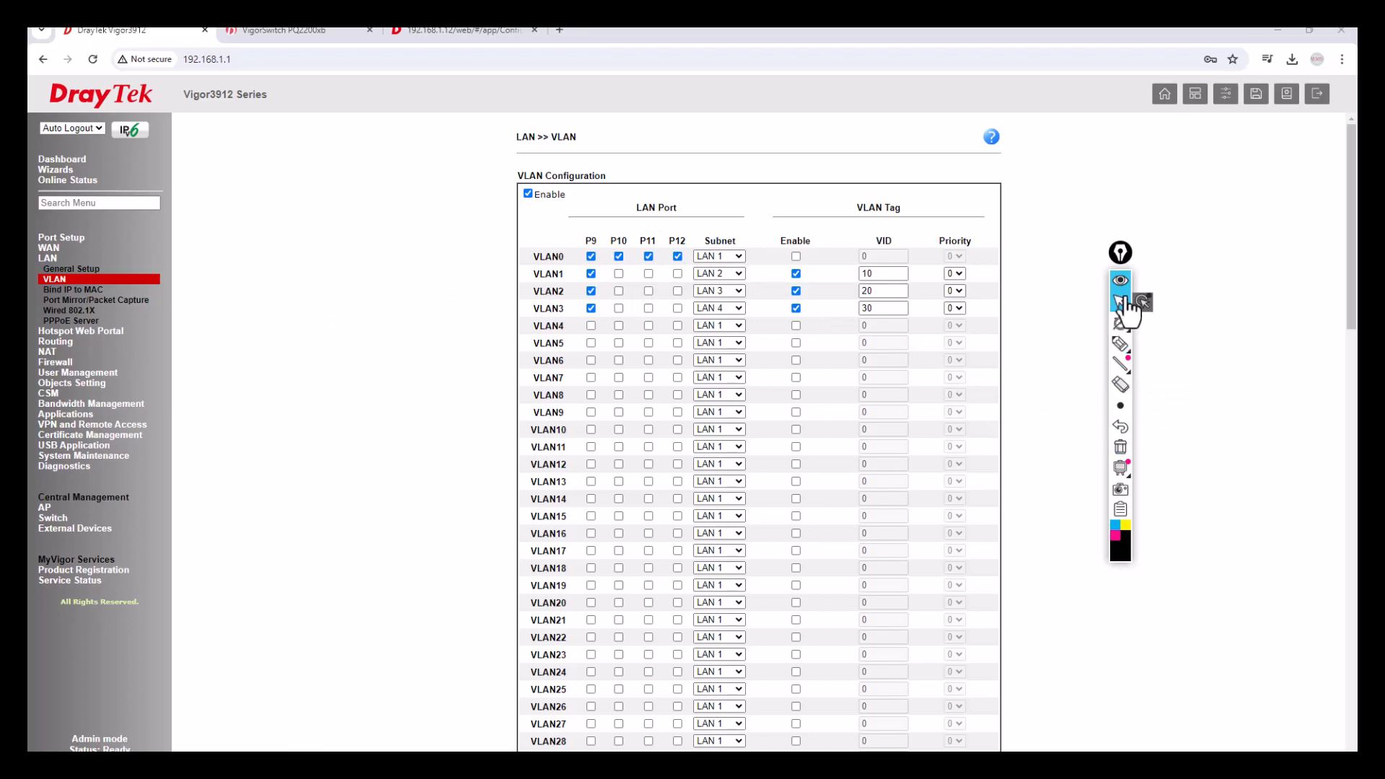
Save the VLAN configuration, keep LAN 2–4 subnets enabled, and confirm the router restart.
{"action": "scroll", "coordinate": [830, 552], "scroll_direction": "down", "scroll_amount": 15}
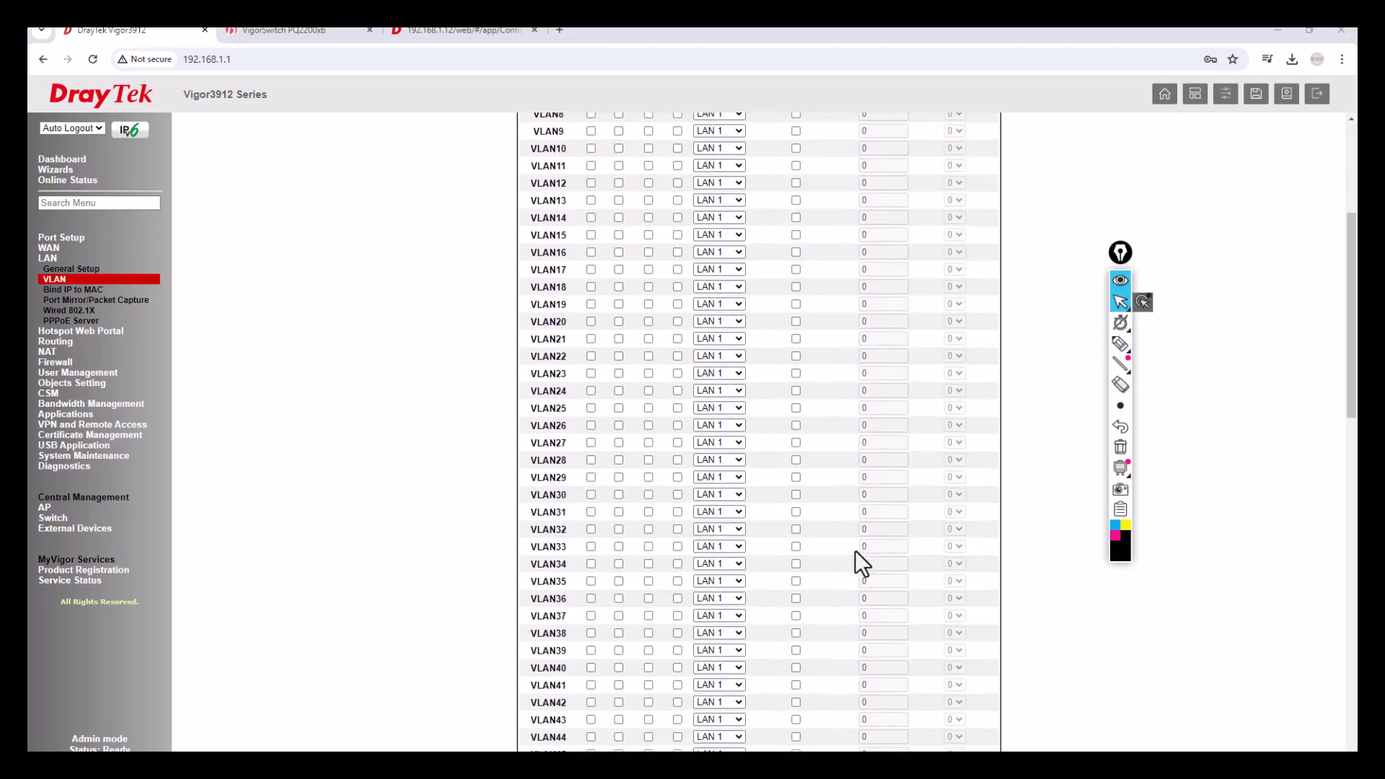
{"action": "scroll", "coordinate": [857, 565], "scroll_direction": "down", "scroll_amount": 2}
{"action": "left_click", "coordinate": [697, 747]}
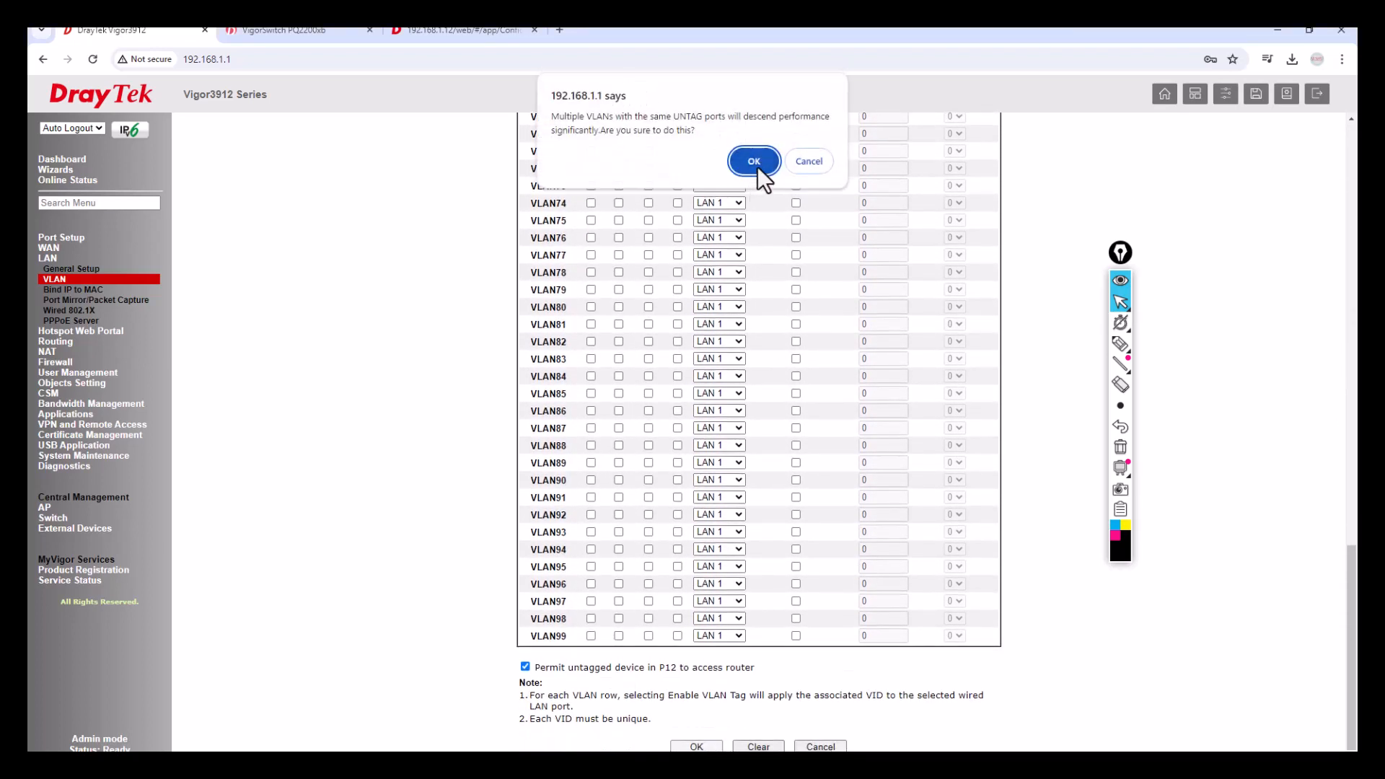
{"action": "left_click", "coordinate": [758, 166]}
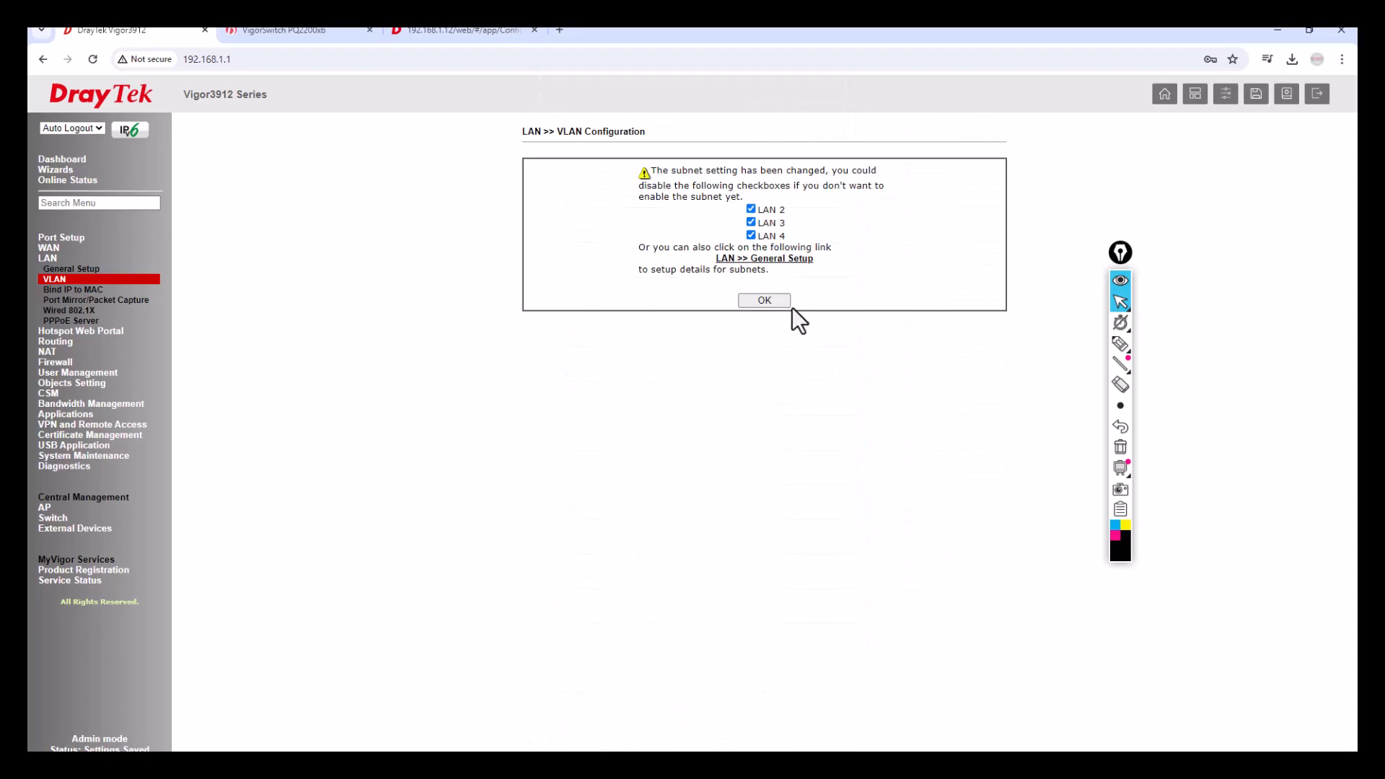
{"action": "left_click", "coordinate": [767, 300]}
{"action": "left_click", "coordinate": [729, 265]}
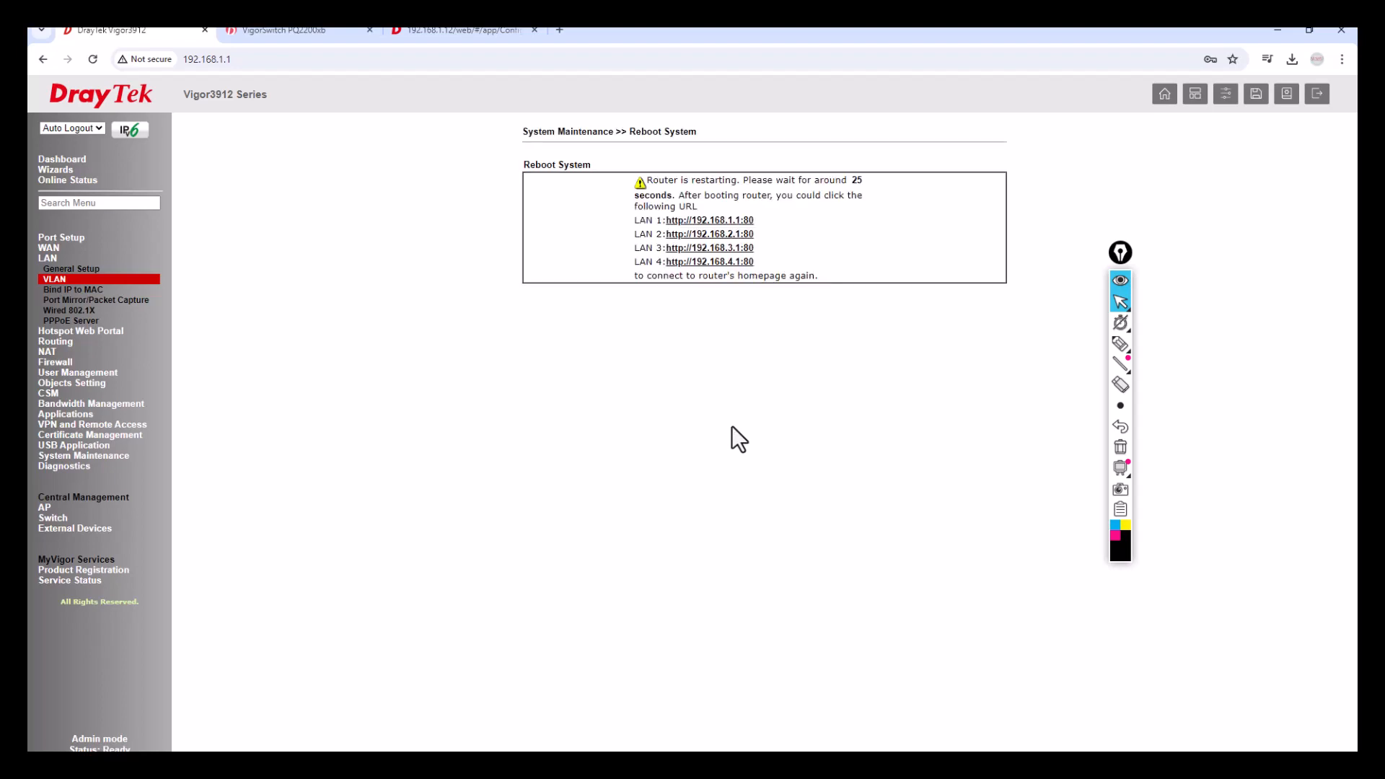
Wait while the router restarts until the 192.168.1.1 login page returns.
{"action": "left_click", "coordinate": [1121, 344]}
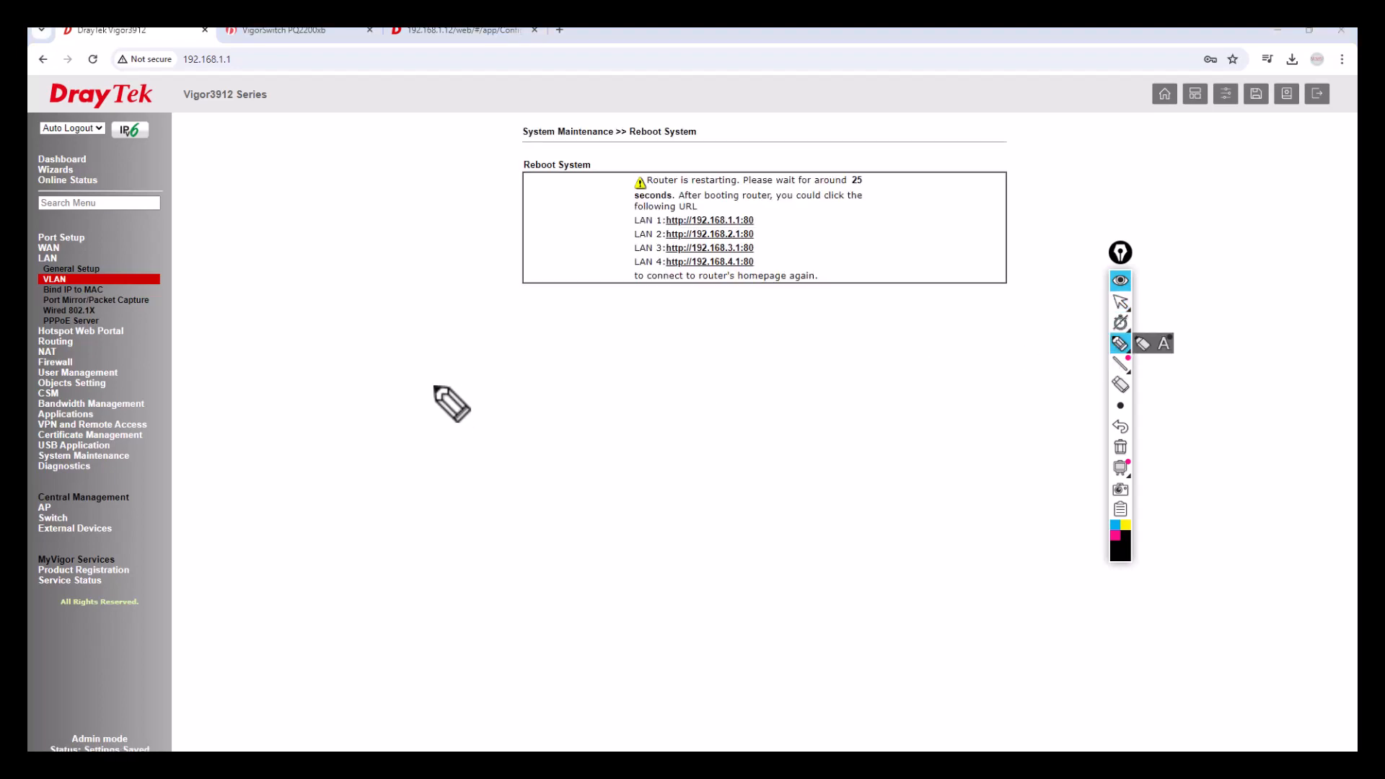
{"action": "mouse_move", "coordinate": [428, 390]}
{"action": "left_mouse_down"}
{"action": "mouse_move", "coordinate": [498, 382]}
{"action": "mouse_move", "coordinate": [476, 394]}
{"action": "mouse_move", "coordinate": [619, 324]}
{"action": "mouse_move", "coordinate": [652, 339]}
{"action": "left_mouse_up"}
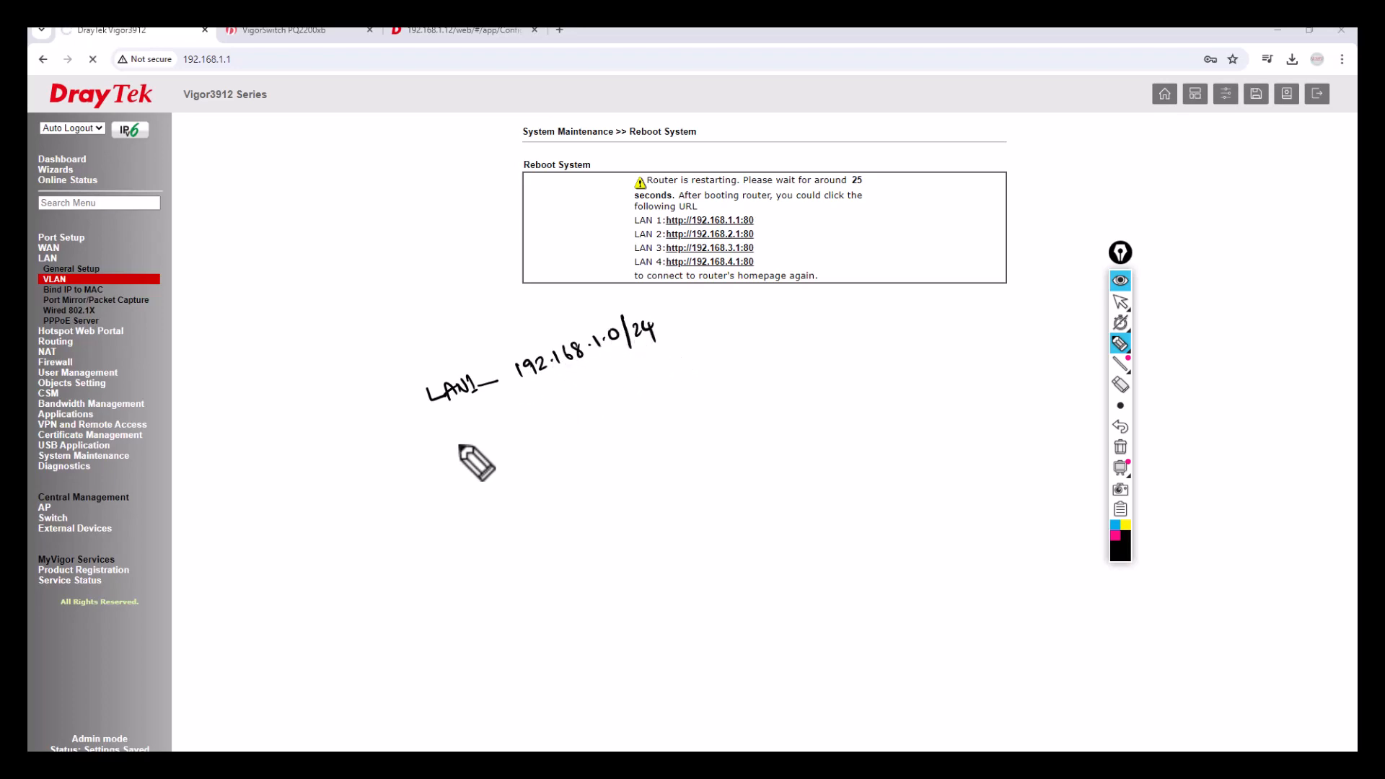
{"action": "mouse_move", "coordinate": [484, 418]}
{"action": "left_mouse_down"}
{"action": "mouse_move", "coordinate": [495, 430]}
{"action": "mouse_move", "coordinate": [513, 417]}
{"action": "left_mouse_up"}
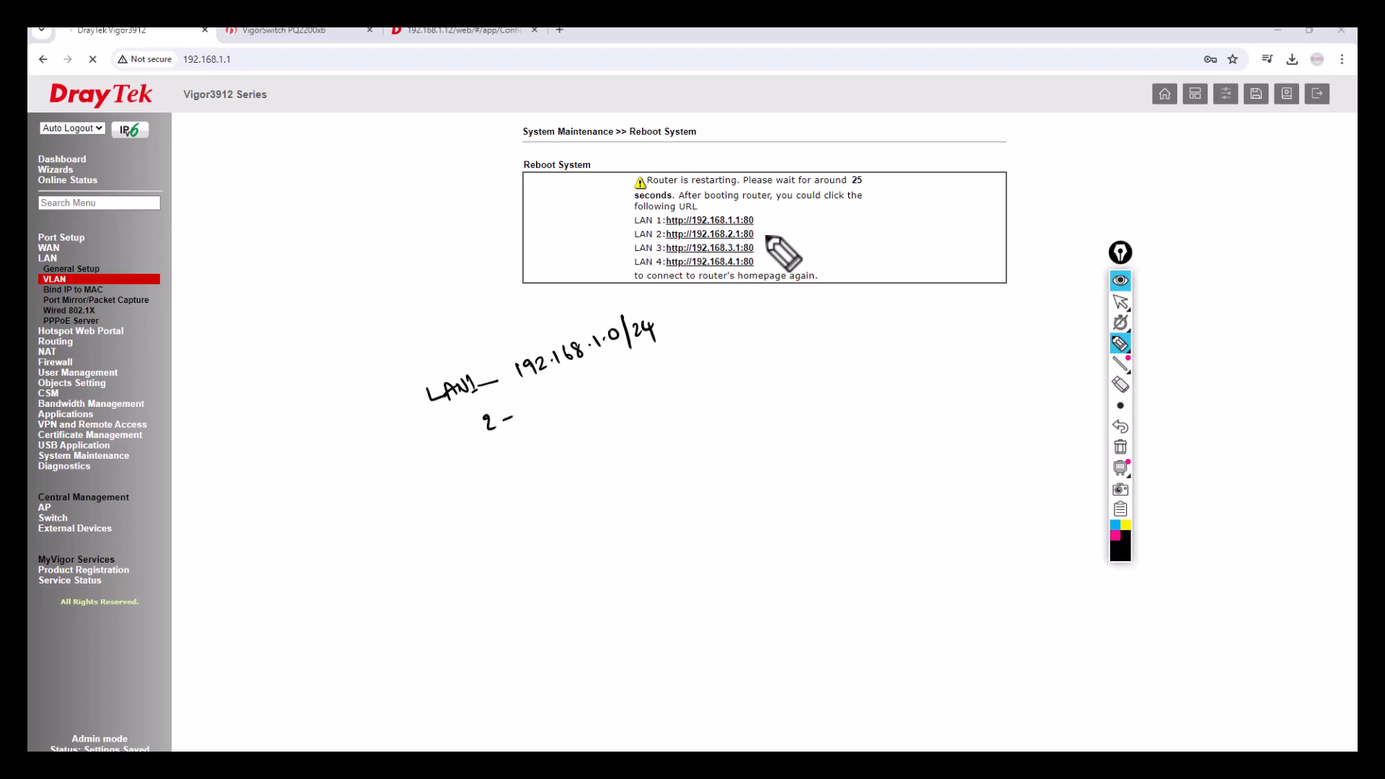
{"action": "left_click_drag", "start_coordinate": [761, 233], "coordinate": [619, 396]}
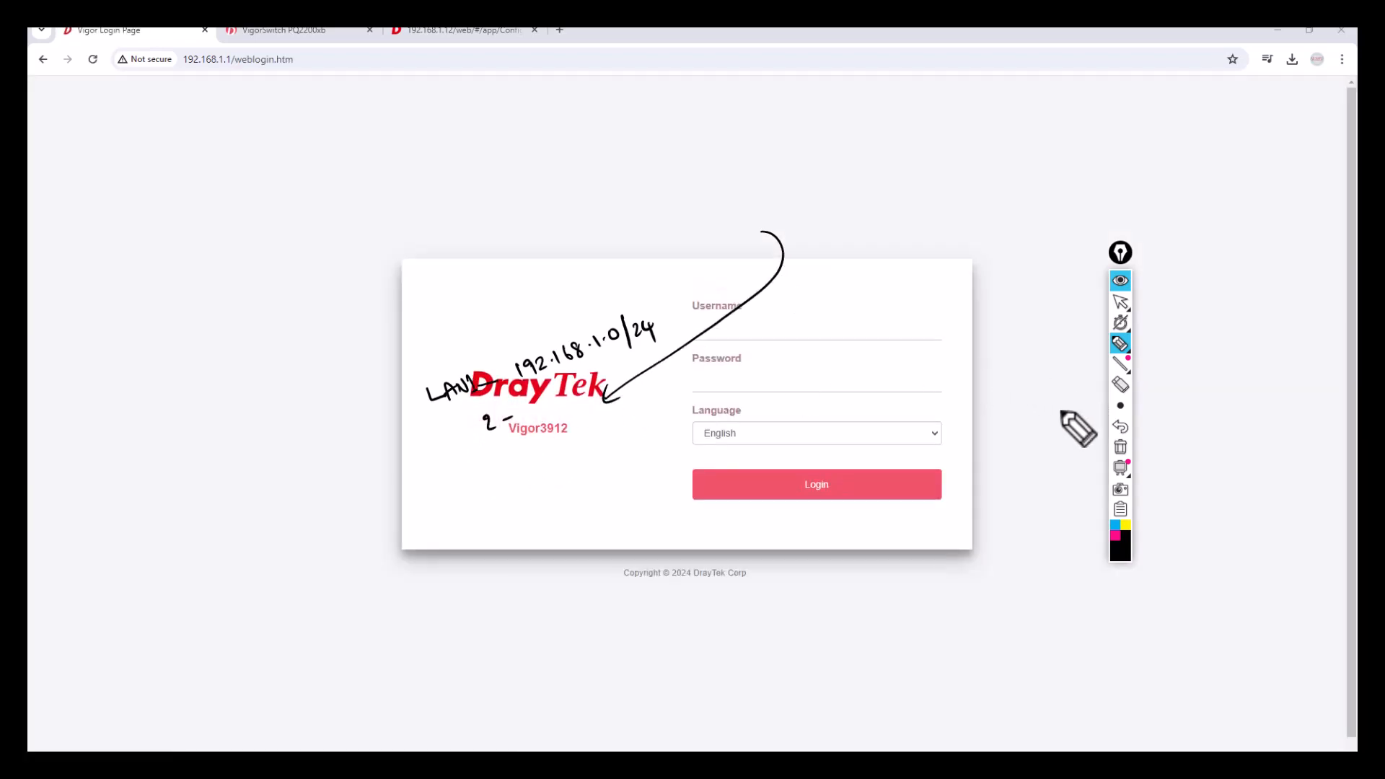
Log in to the router with the admin username and password.
{"action": "left_click", "coordinate": [1120, 448]}
{"action": "left_click", "coordinate": [1121, 301]}
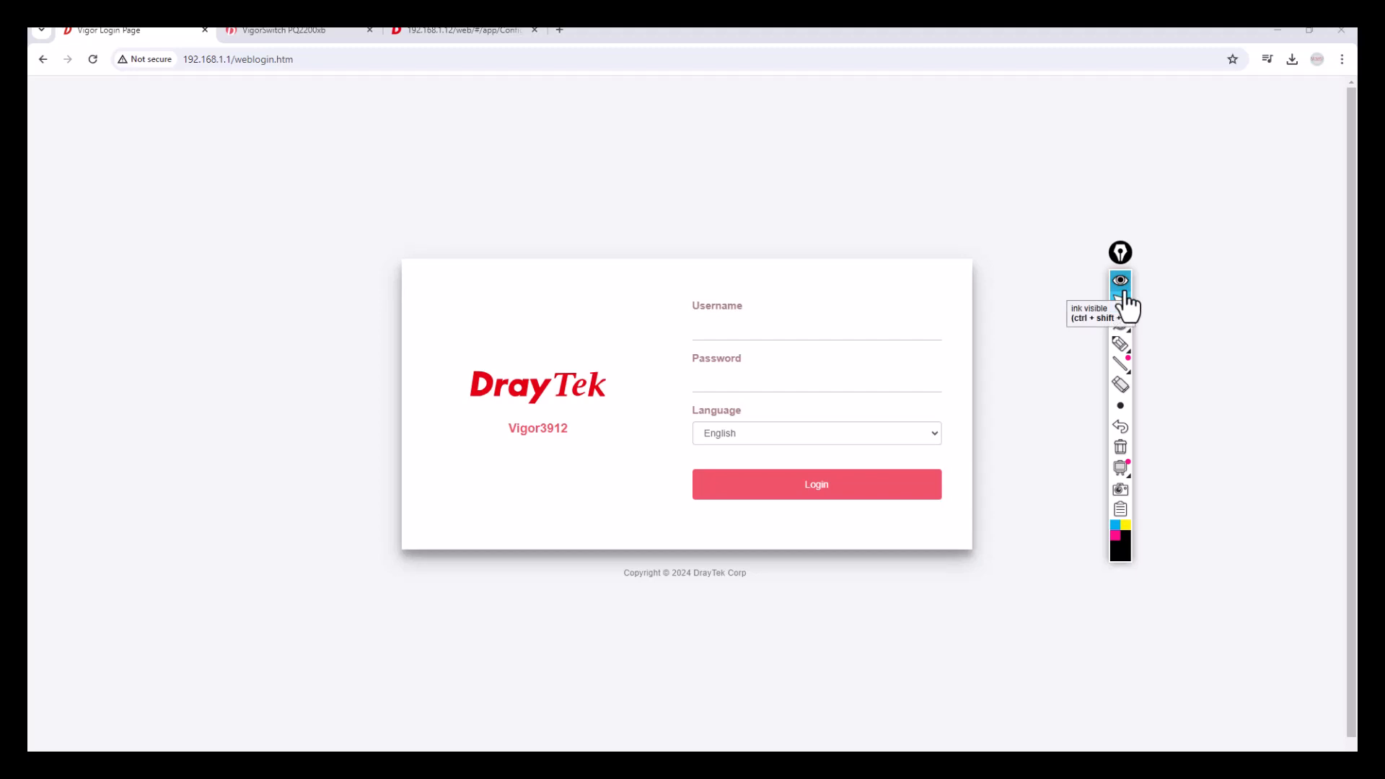
{"action": "left_click", "coordinate": [769, 338]}
{"action": "type", "text": "admin"}
{"action": "key", "text": "Tab"}
{"action": "type", "text": "****n"}
{"action": "key", "text": "Return"}
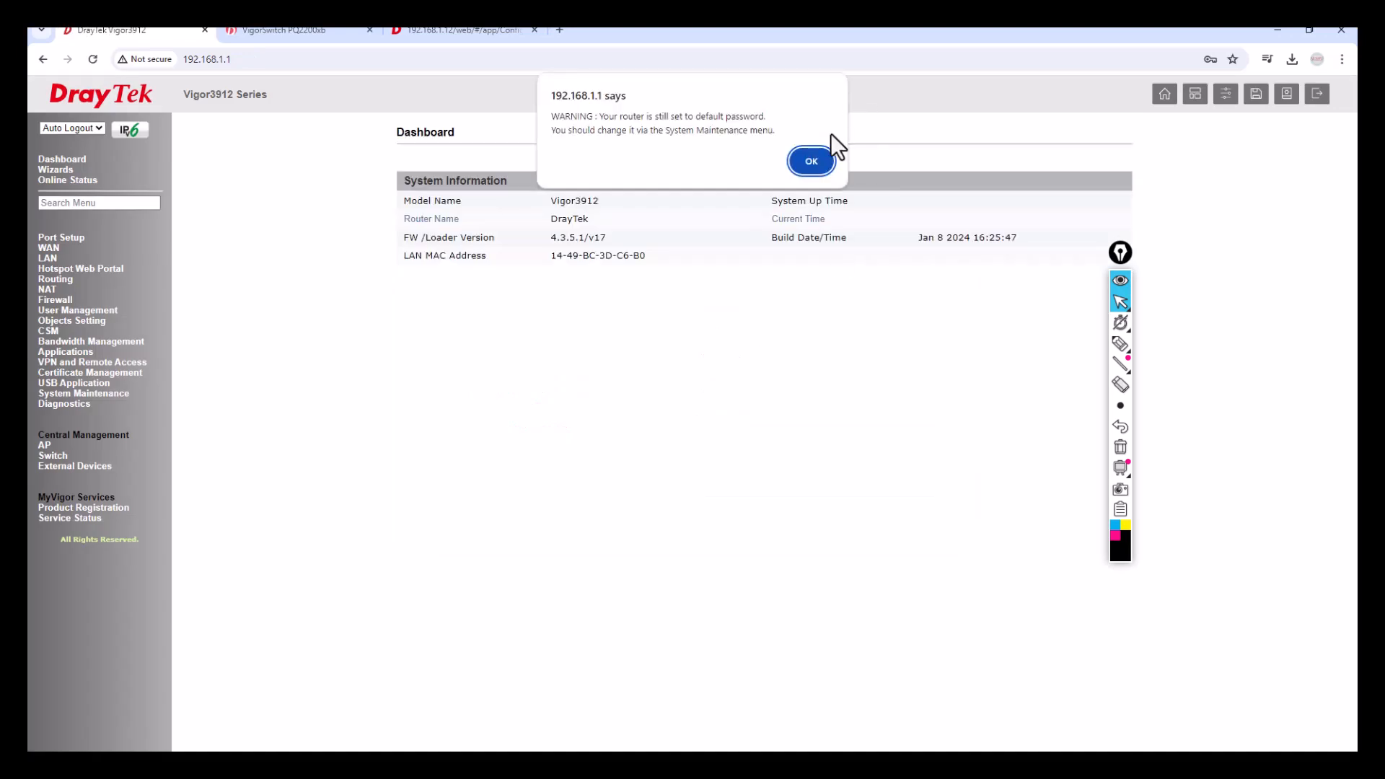
Dismiss the default-password warnings and open LAN > General Setup.
{"action": "left_click", "coordinate": [810, 161]}
{"action": "left_click", "coordinate": [808, 252]}
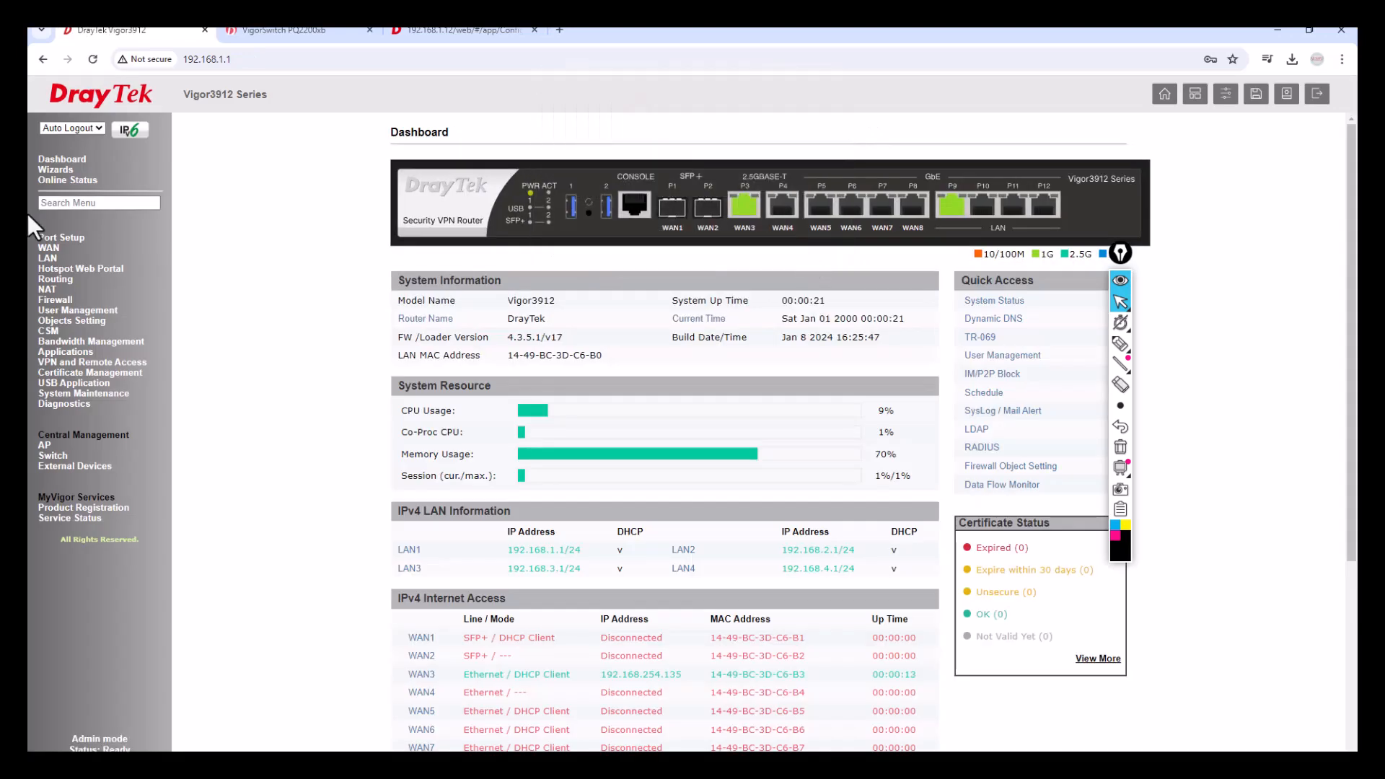
{"action": "left_click", "coordinate": [47, 257]}
{"action": "left_click", "coordinate": [65, 268]}
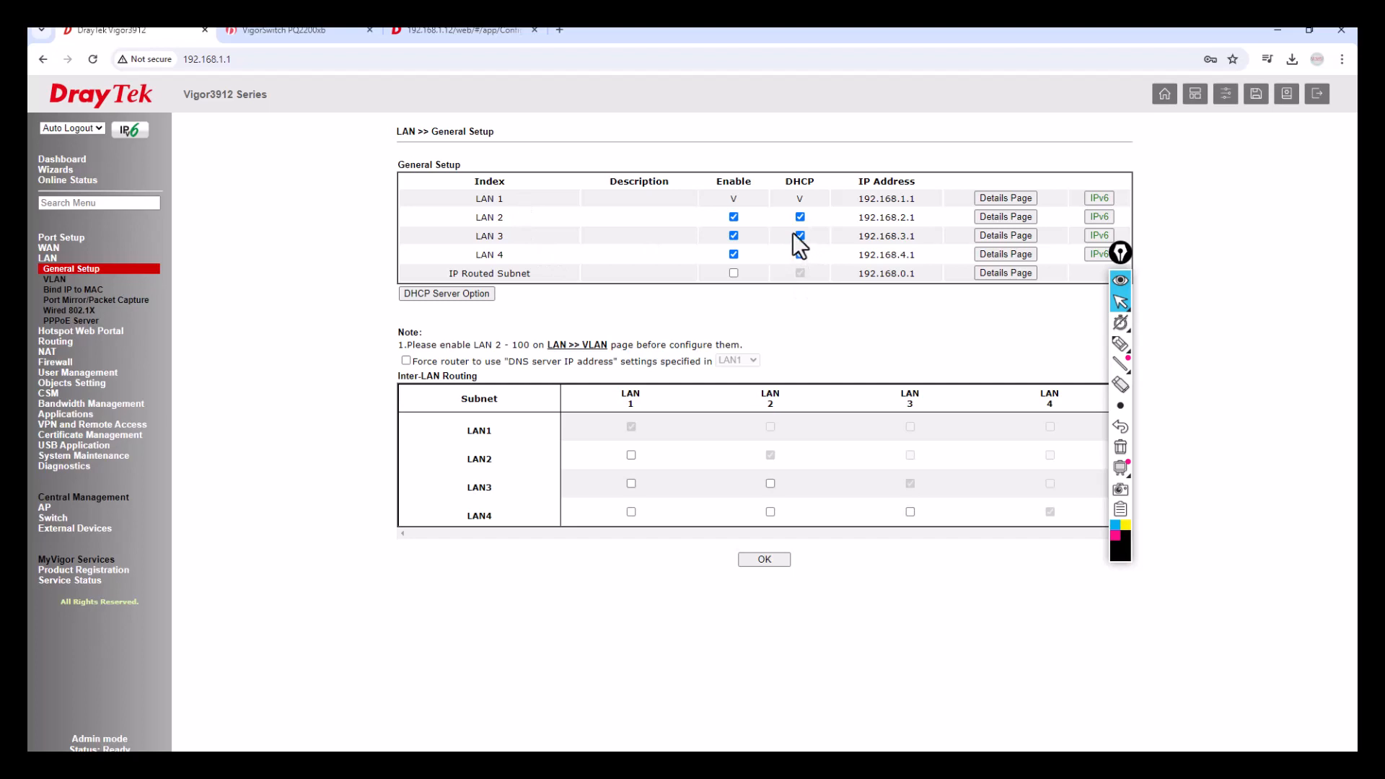
Check LAN 2's details page (IP 192.168.2.1, DHCP) and open the LAN VLAN page.
{"action": "left_click", "coordinate": [1001, 213]}
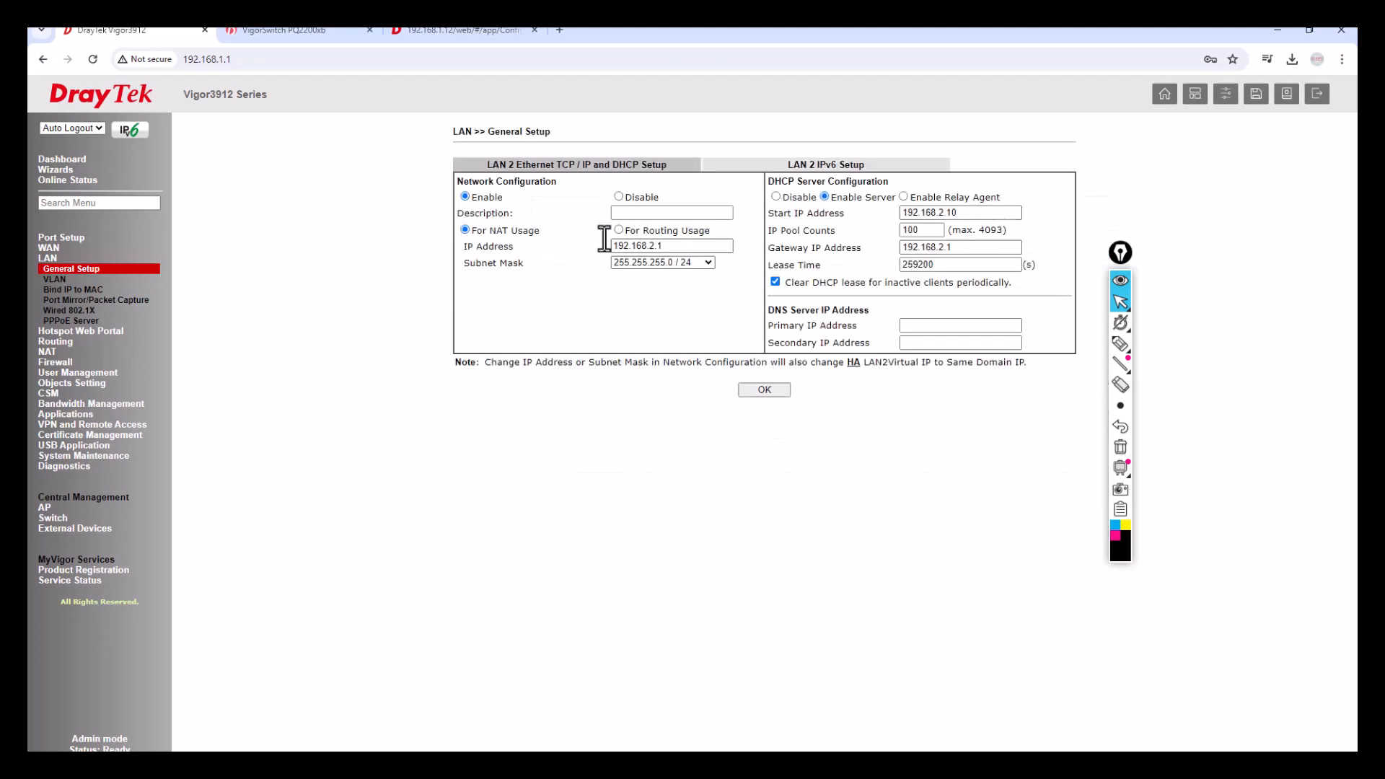
{"action": "left_click", "coordinate": [663, 247]}
{"action": "double_click", "coordinate": [663, 246]}
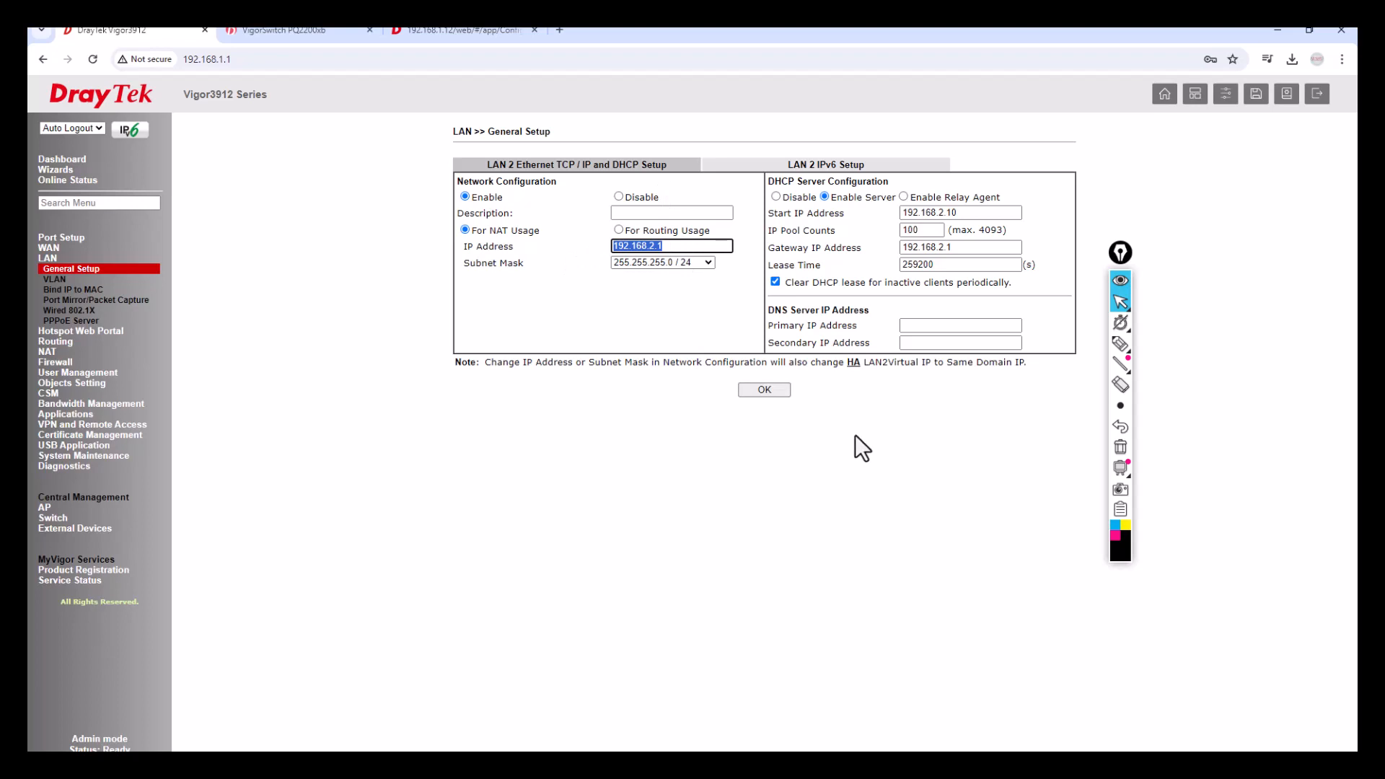
{"action": "left_click", "coordinate": [62, 282]}
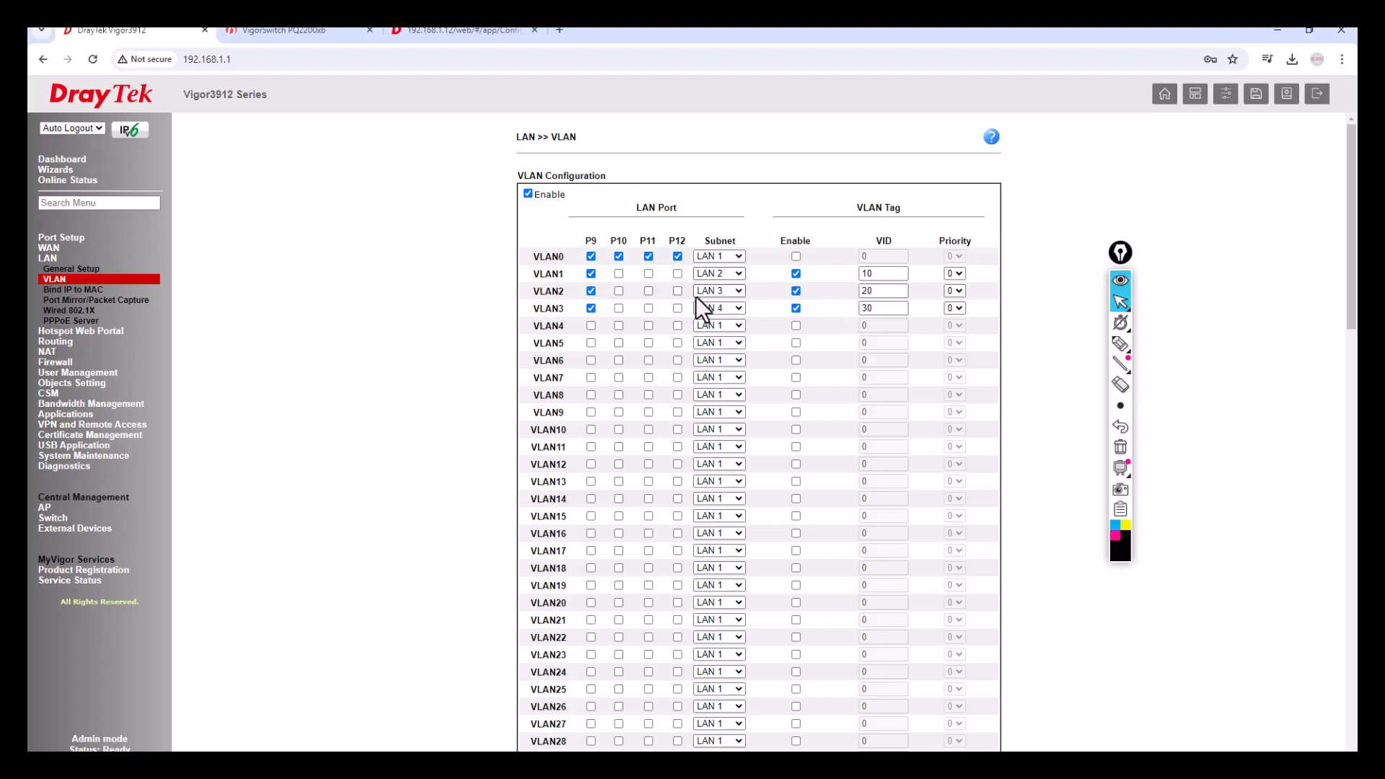
Return to LAN General Setup after confirming VIDs 10, 20, 30 map to LAN 2–4.
{"action": "left_click", "coordinate": [59, 269]}
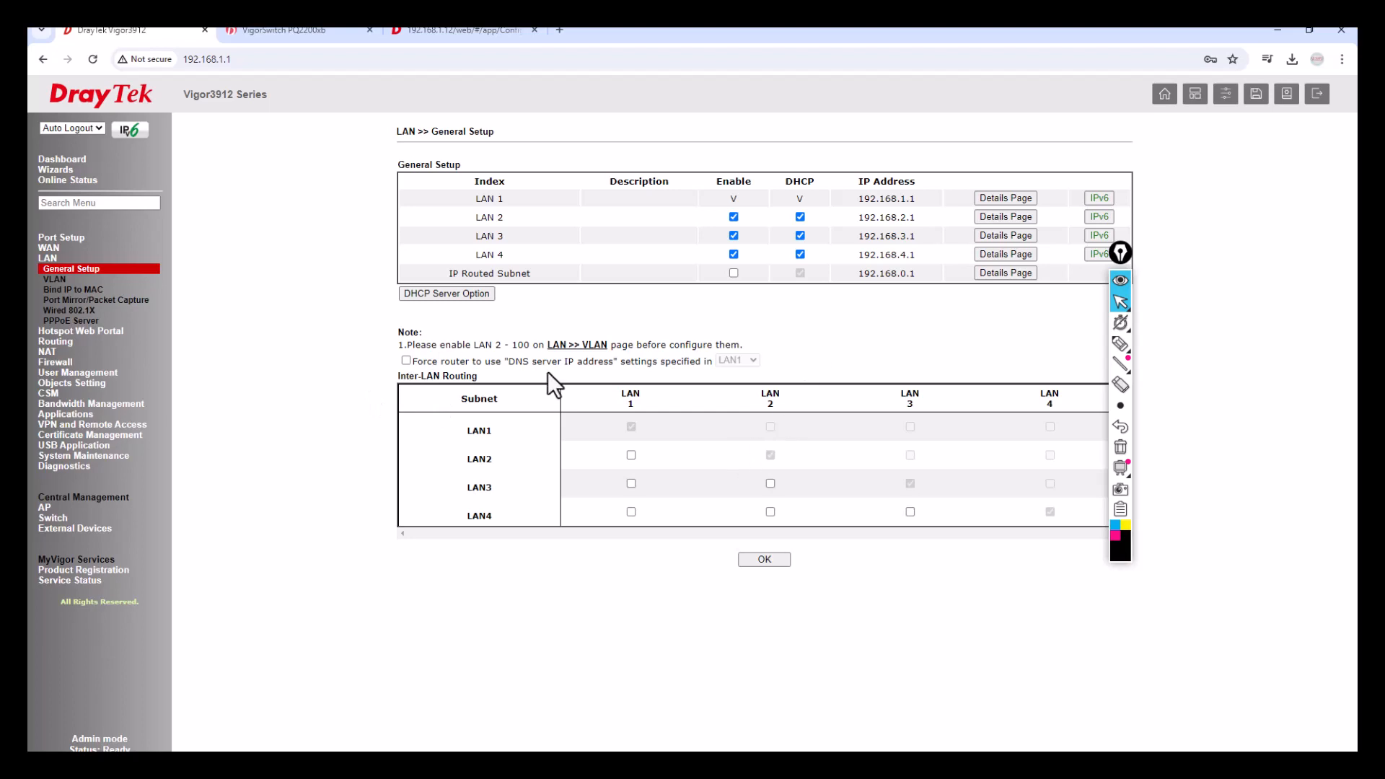
Force all LANs to use LAN1's DNS server settings and untick LAN3/LAN1 Inter-LAN Routing.
{"action": "left_click", "coordinate": [406, 361]}
{"action": "left_click", "coordinate": [631, 483]}
{"action": "left_click_drag", "start_coordinate": [1128, 260], "coordinate": [1304, 274]}
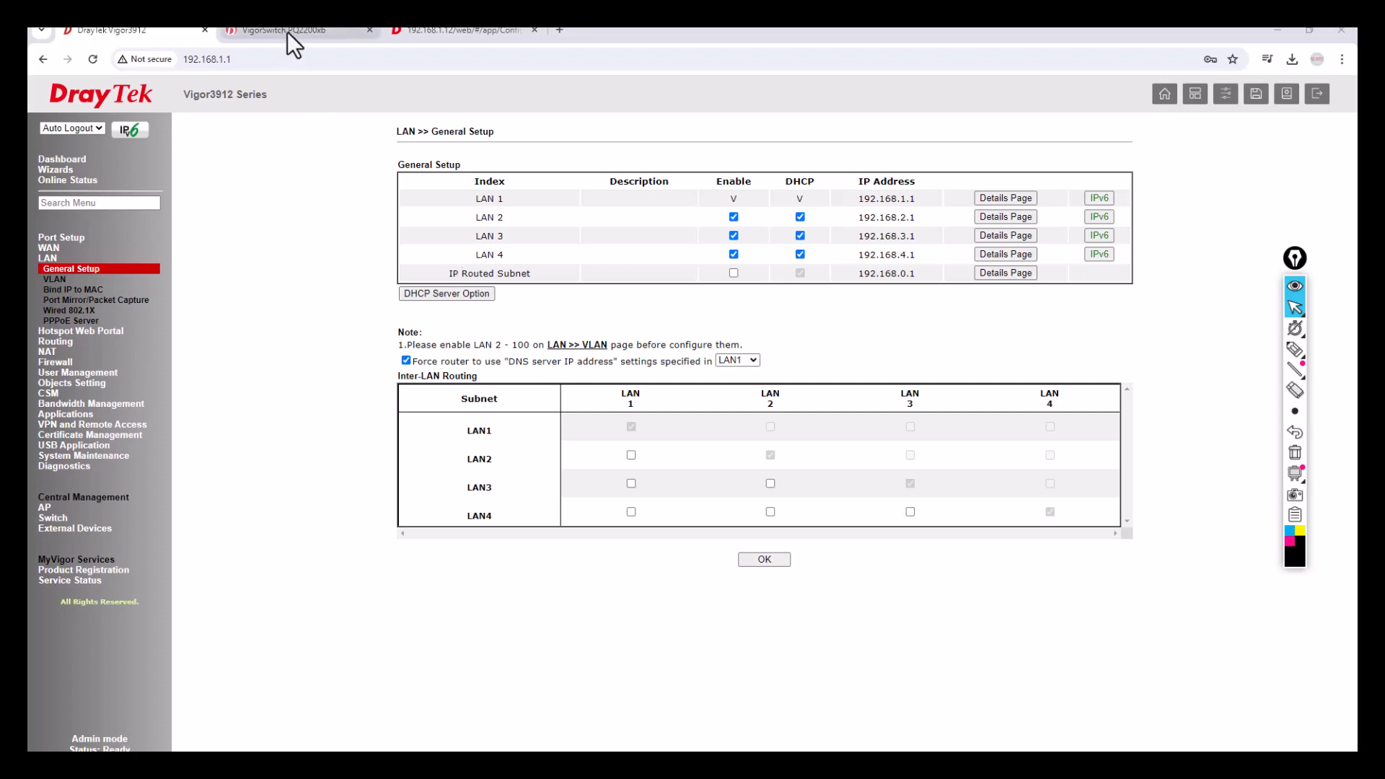
{"action": "left_click", "coordinate": [423, 32]}
{"action": "left_click", "coordinate": [92, 59]}
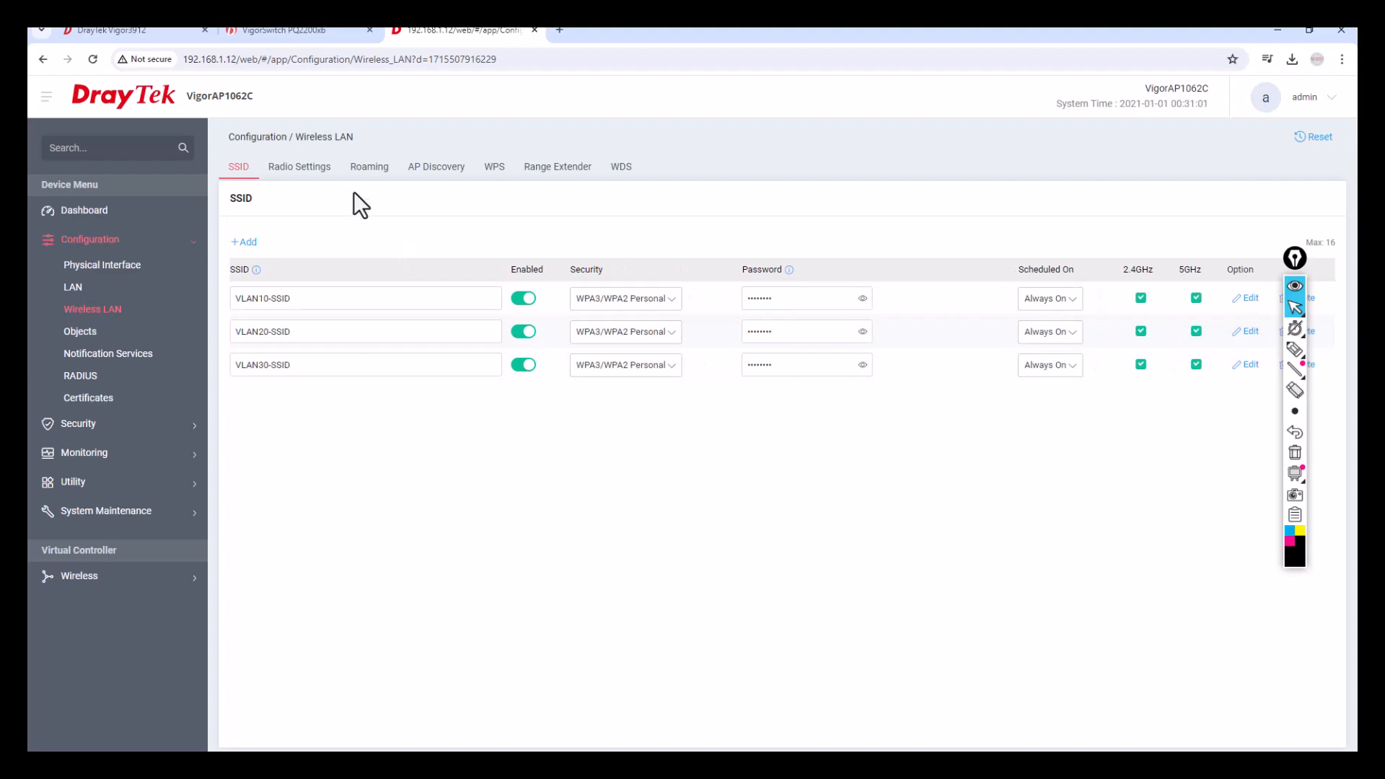
{"action": "left_click", "coordinate": [301, 32]}
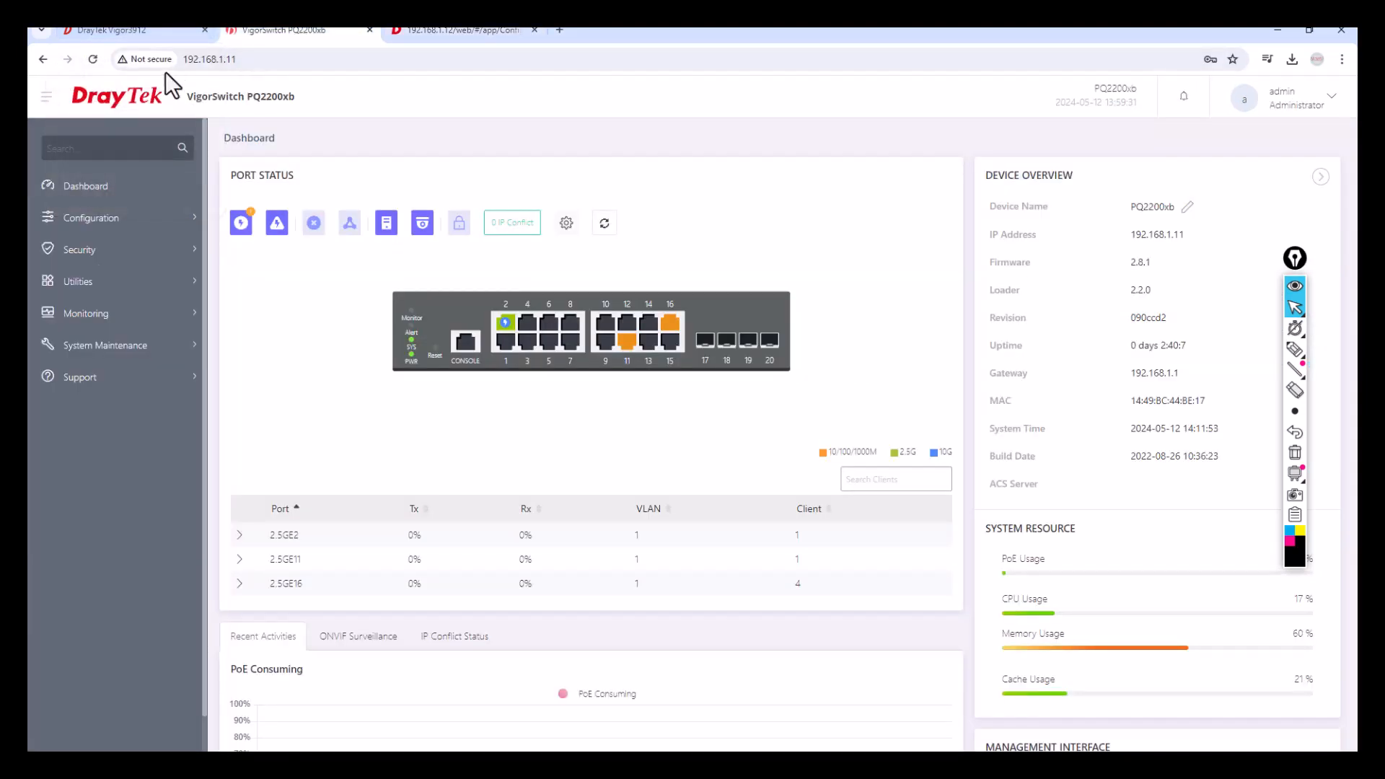
{"action": "left_click", "coordinate": [93, 60]}
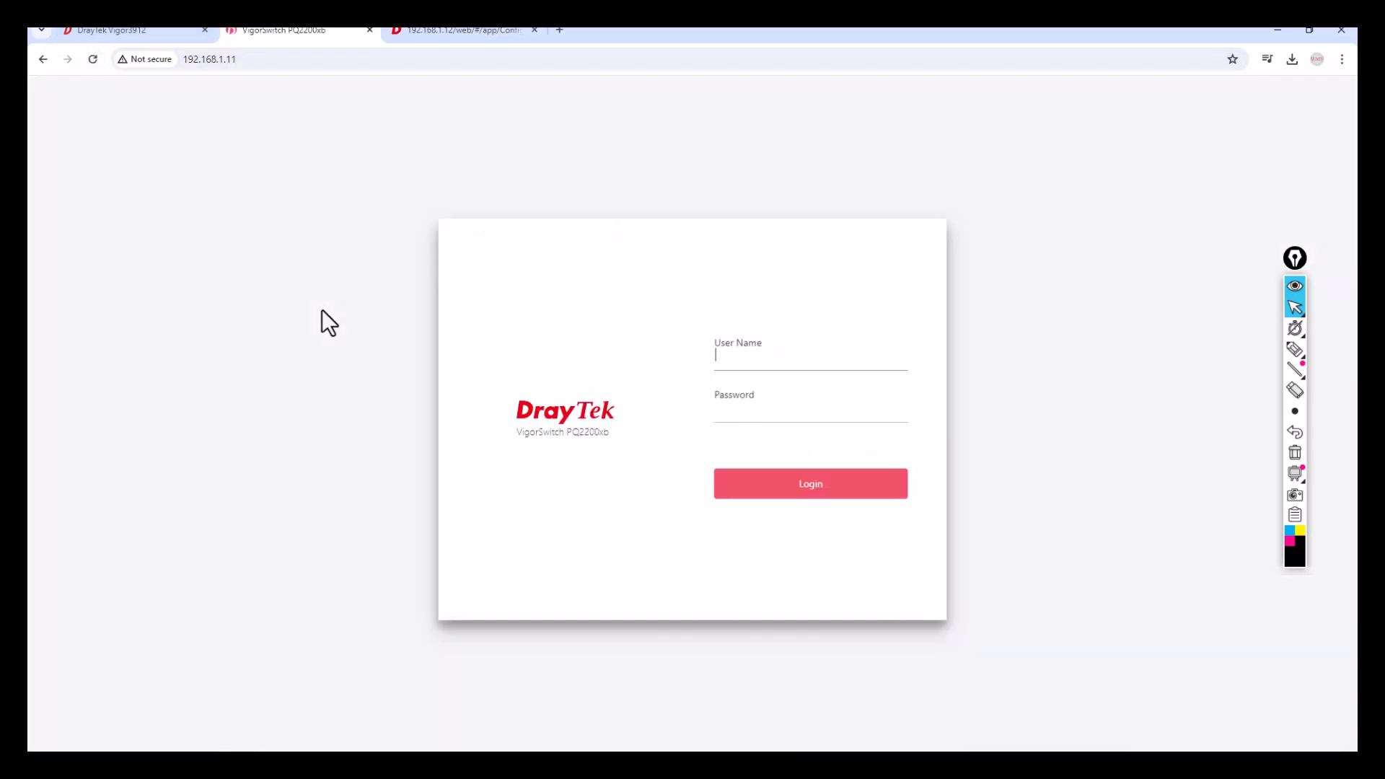
{"action": "left_click", "coordinate": [172, 32]}
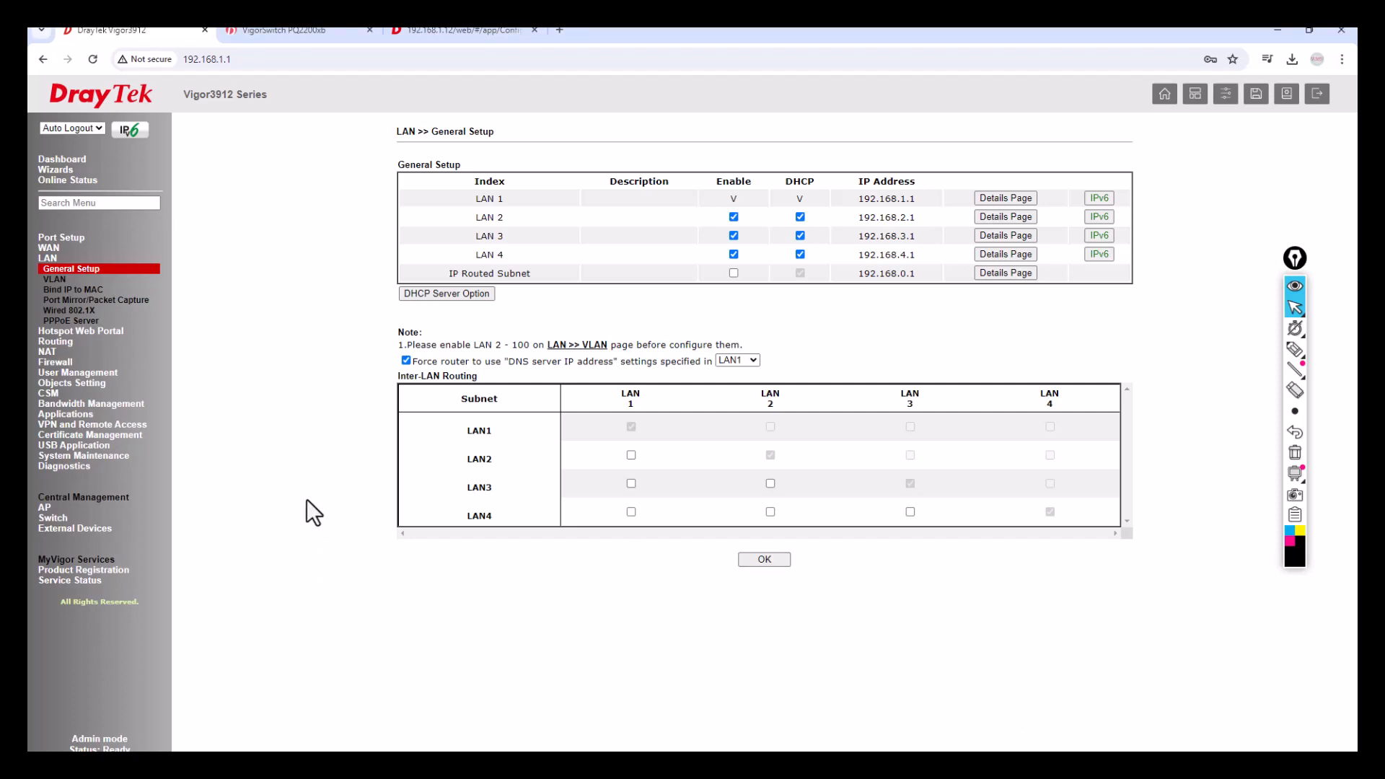
Check the Routing Table for direct LAN1–LAN4 routes and the default gateway 192.168.254.1.
{"action": "left_click", "coordinate": [67, 467]}
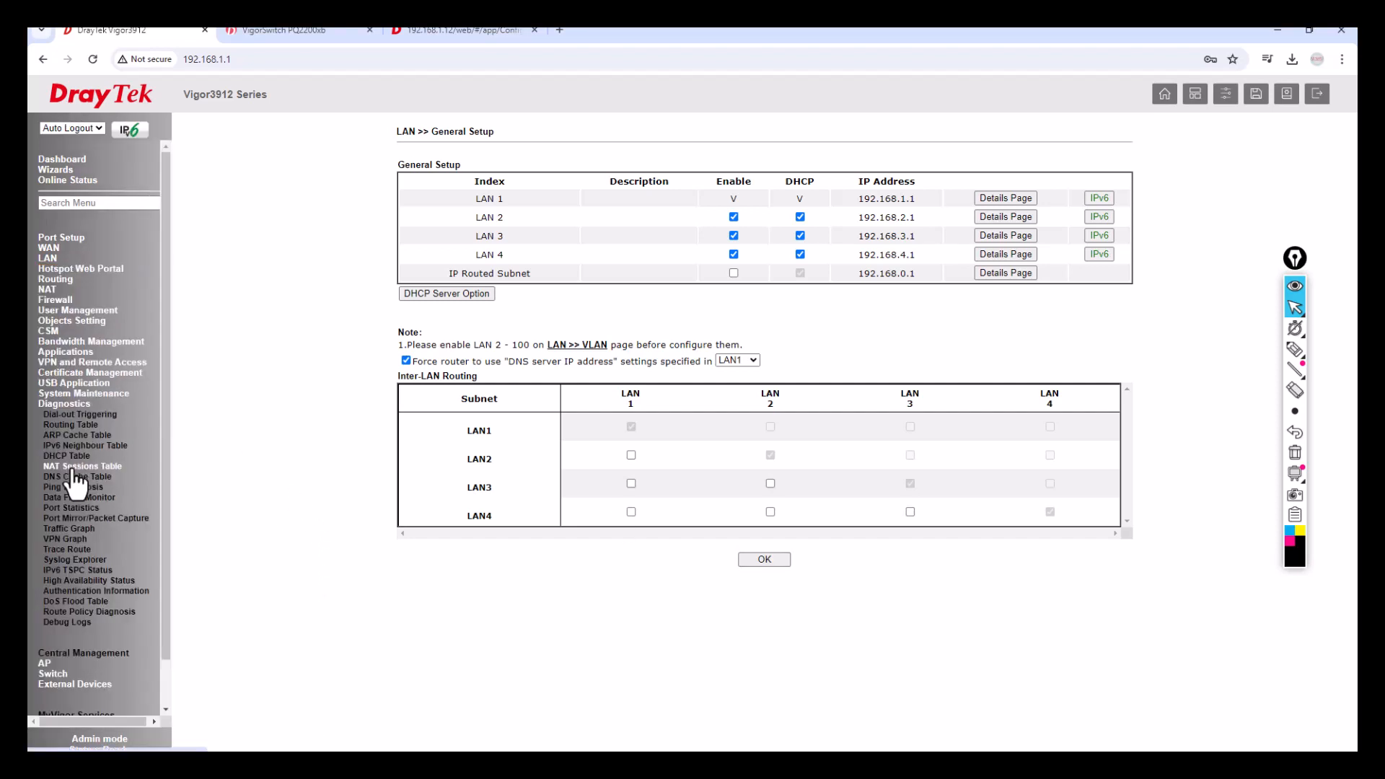
{"action": "left_click", "coordinate": [70, 425]}
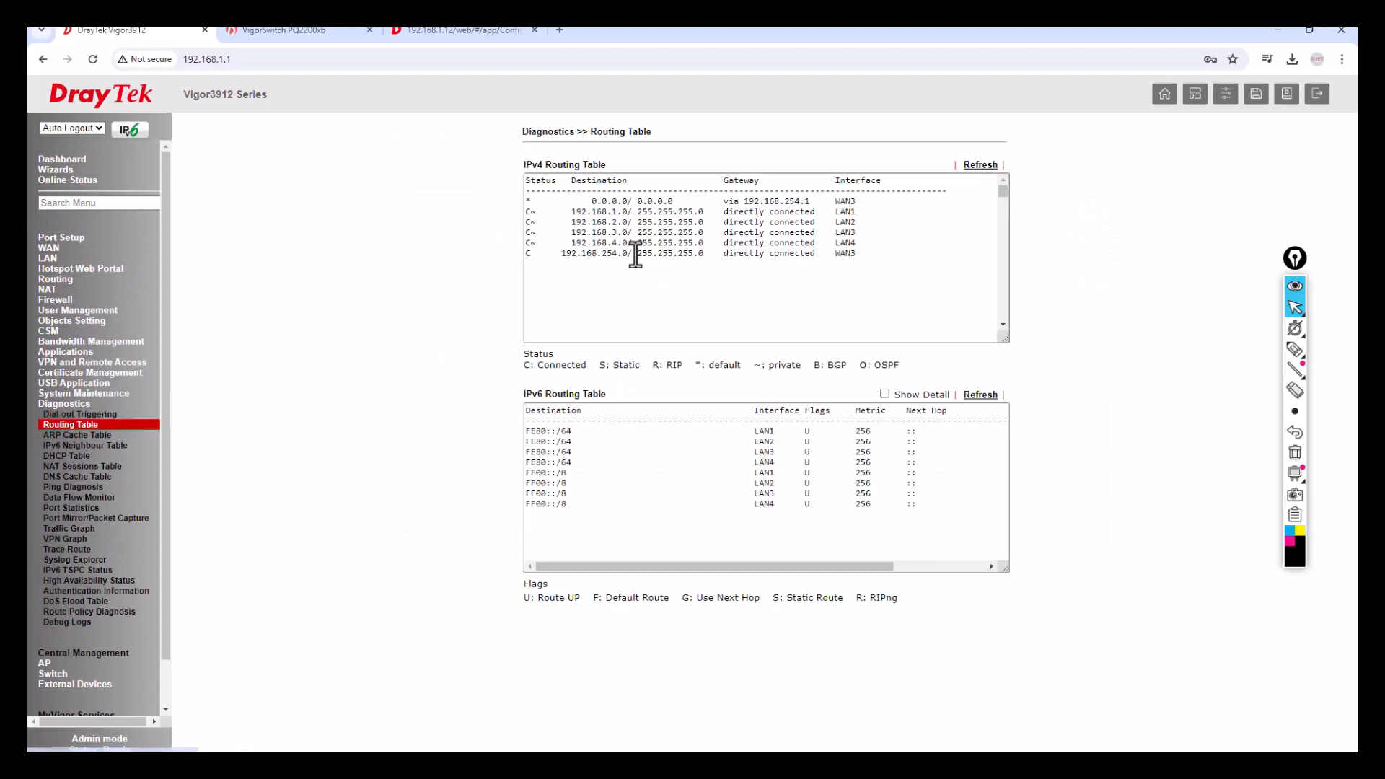
{"action": "left_click_drag", "start_coordinate": [567, 212], "coordinate": [901, 249]}
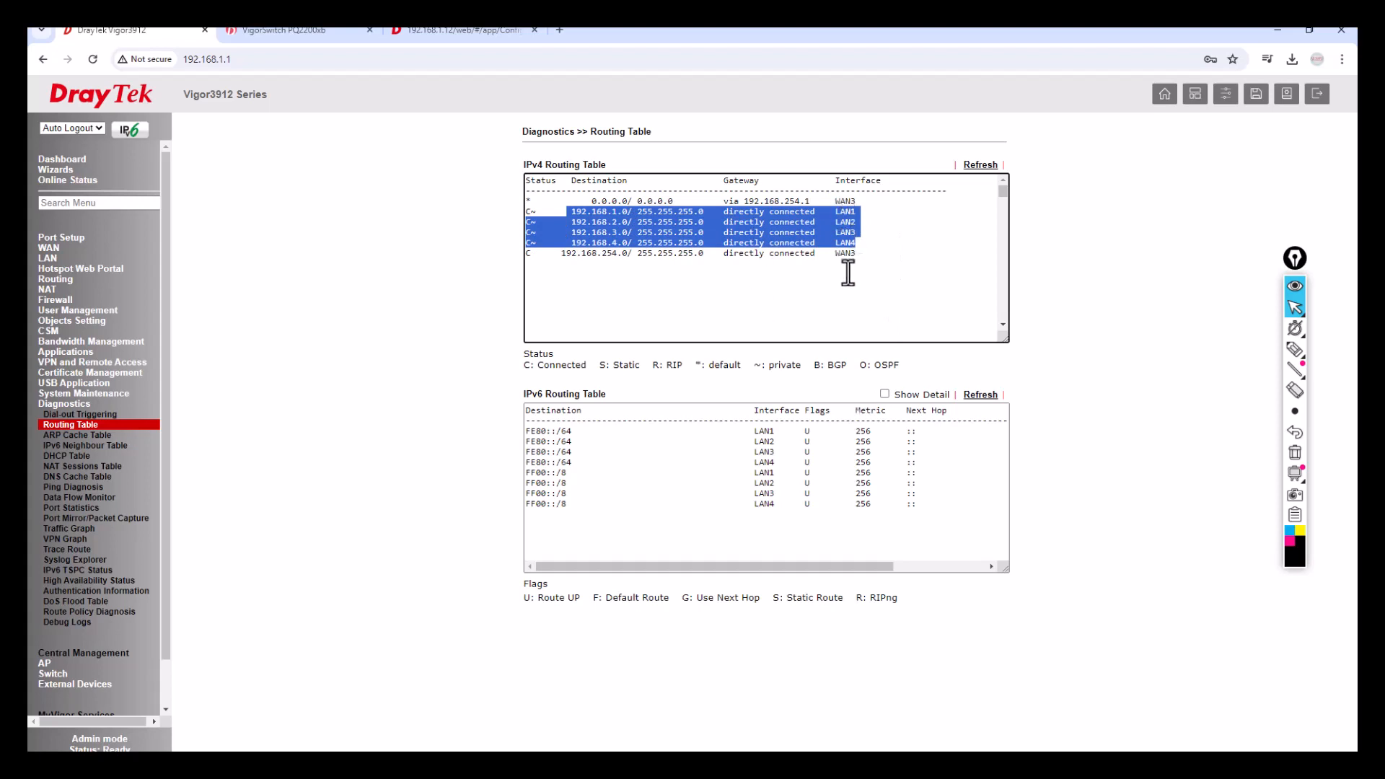
{"action": "left_click", "coordinate": [717, 266]}
{"action": "left_click_drag", "start_coordinate": [589, 201], "coordinate": [858, 192]}
{"action": "left_click", "coordinate": [747, 204]}
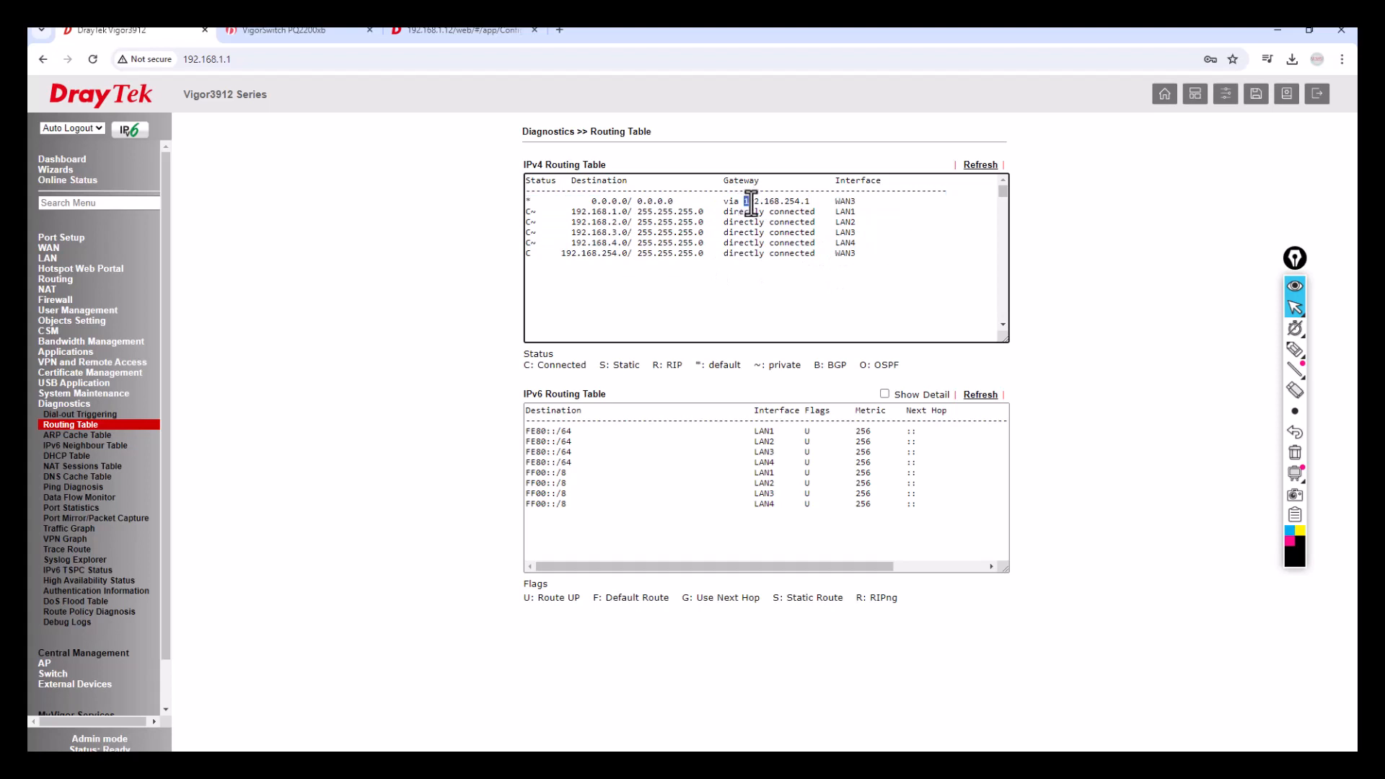
{"action": "left_click_drag", "start_coordinate": [747, 204], "coordinate": [820, 202]}
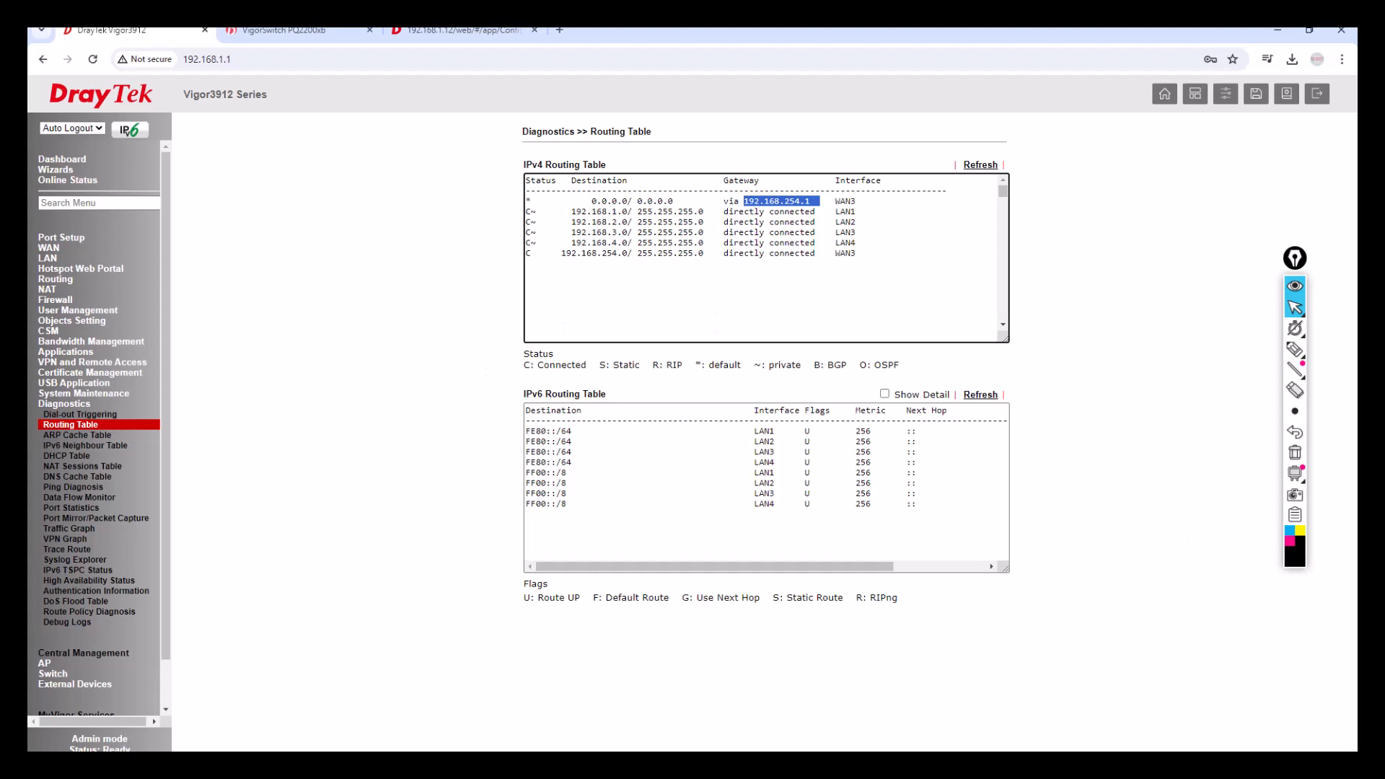
{"action": "key", "text": "super"}
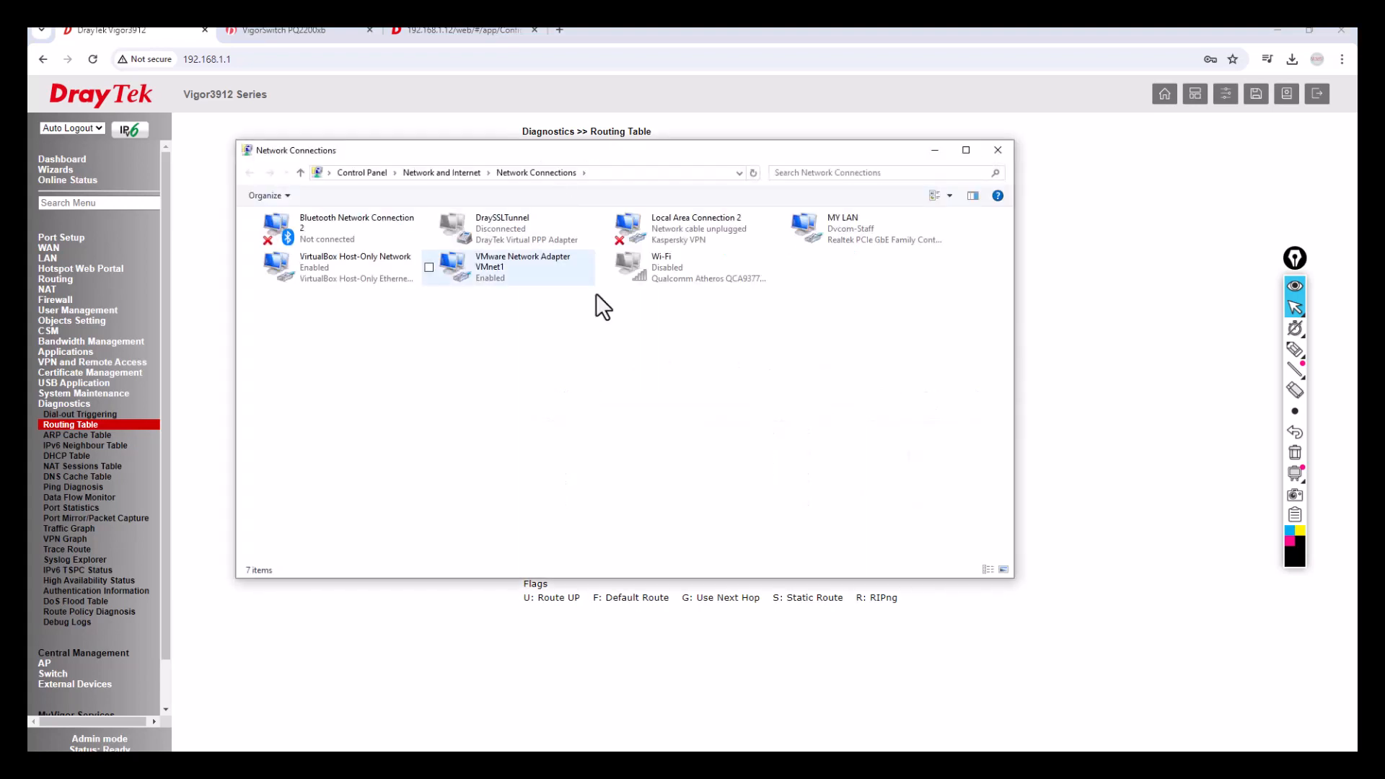
Enable the PC's Wi-Fi adapter in Network Connections.
{"action": "right_click", "coordinate": [843, 233]}
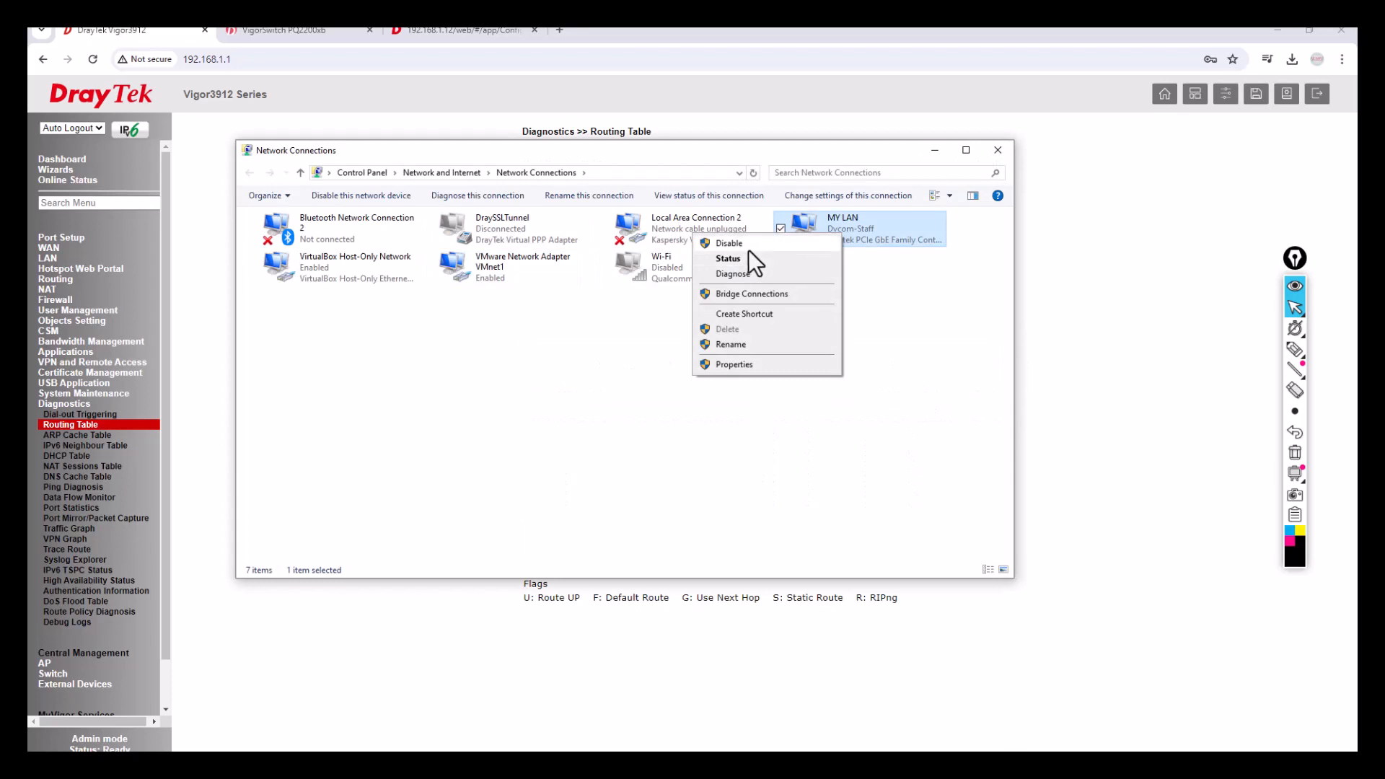
{"action": "left_click", "coordinate": [621, 324]}
{"action": "left_click", "coordinate": [665, 270]}
{"action": "right_click", "coordinate": [666, 270]}
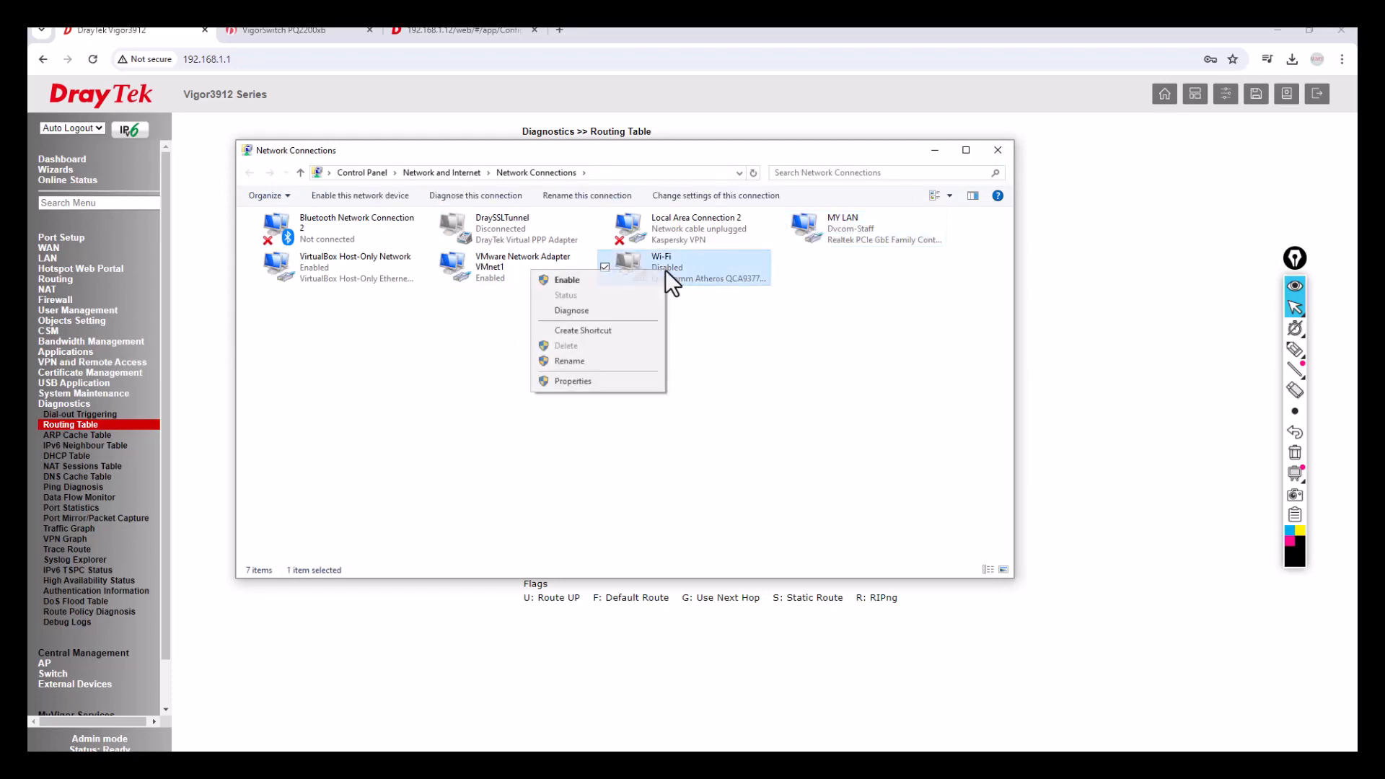
{"action": "left_click", "coordinate": [570, 280]}
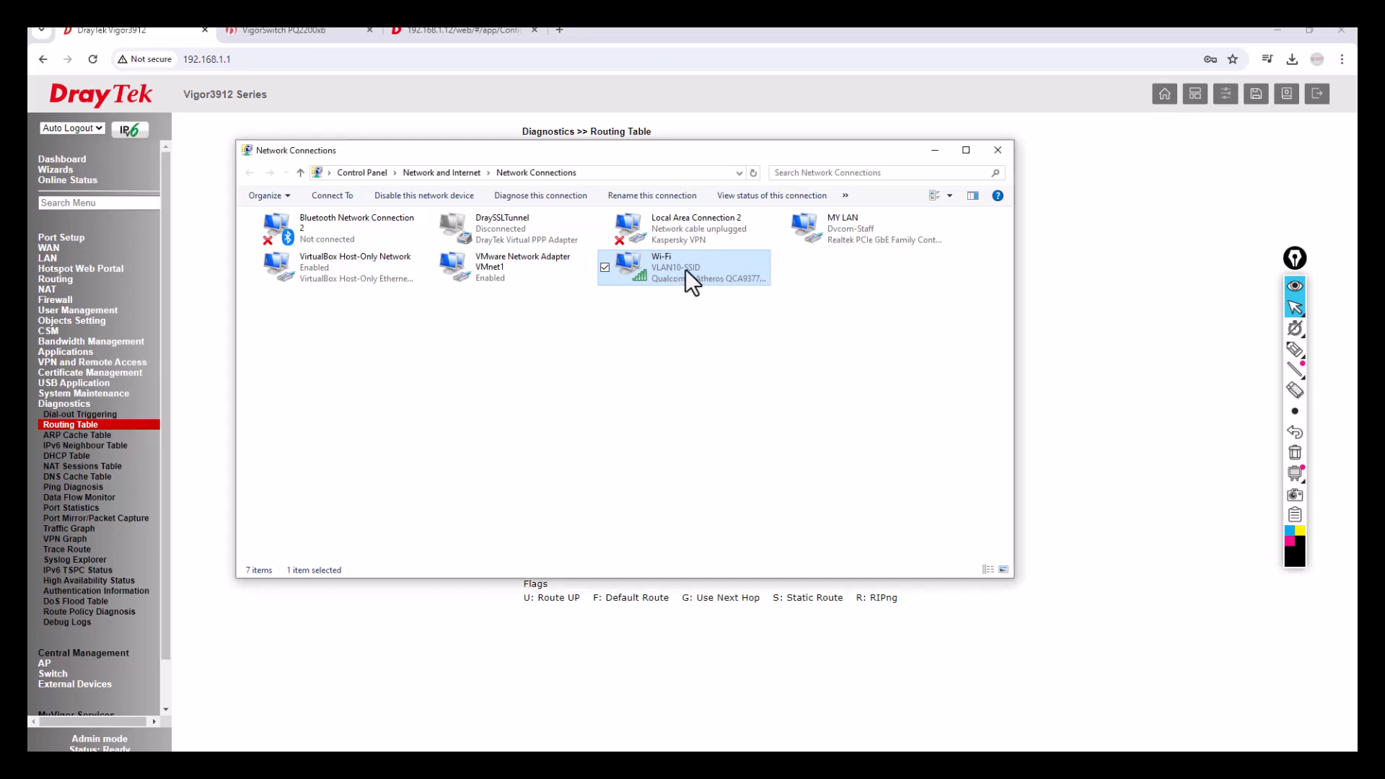
Confirm the Wi-Fi connection got IPv4 address 192.168.2.10, then close the Details and Status windows.
{"action": "left_click_drag", "start_coordinate": [1357, 271], "coordinate": [453, 290]}
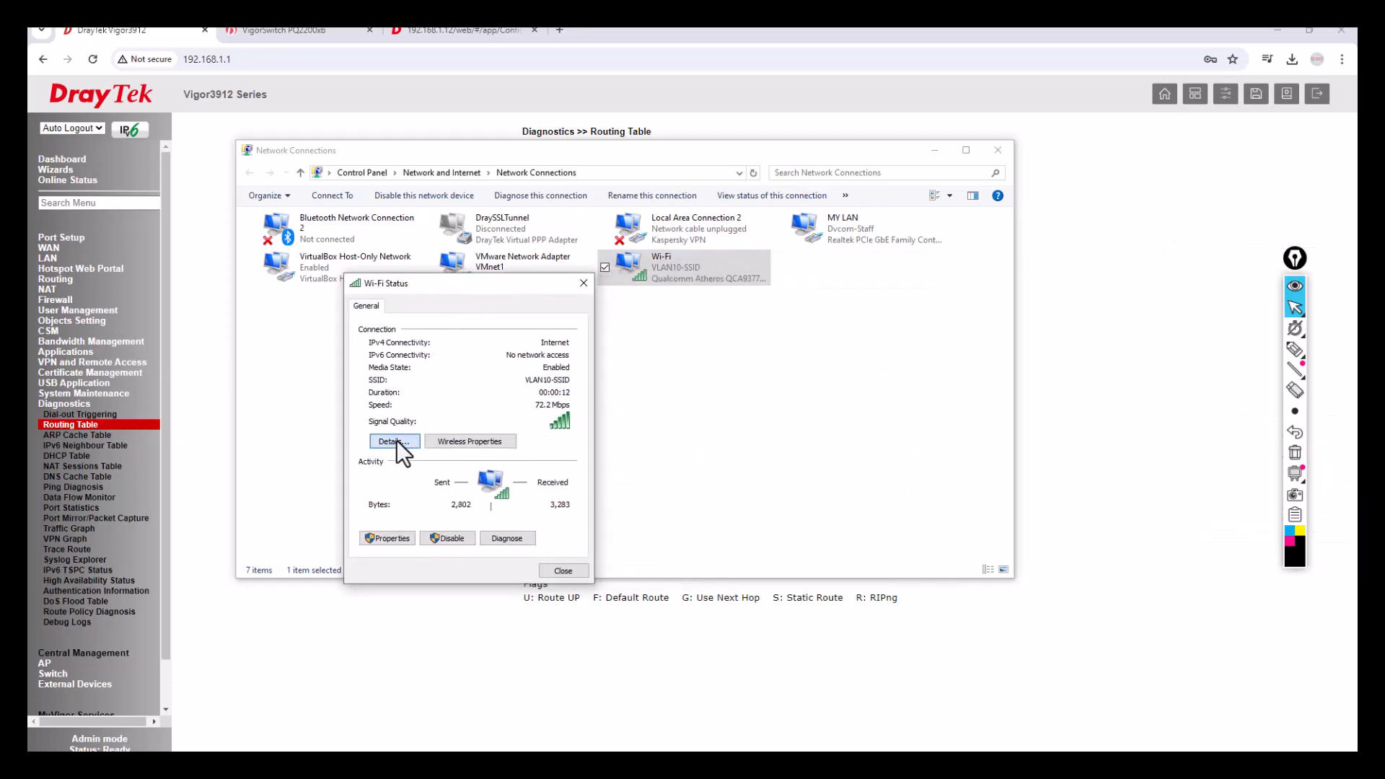
{"action": "left_click", "coordinate": [394, 440]}
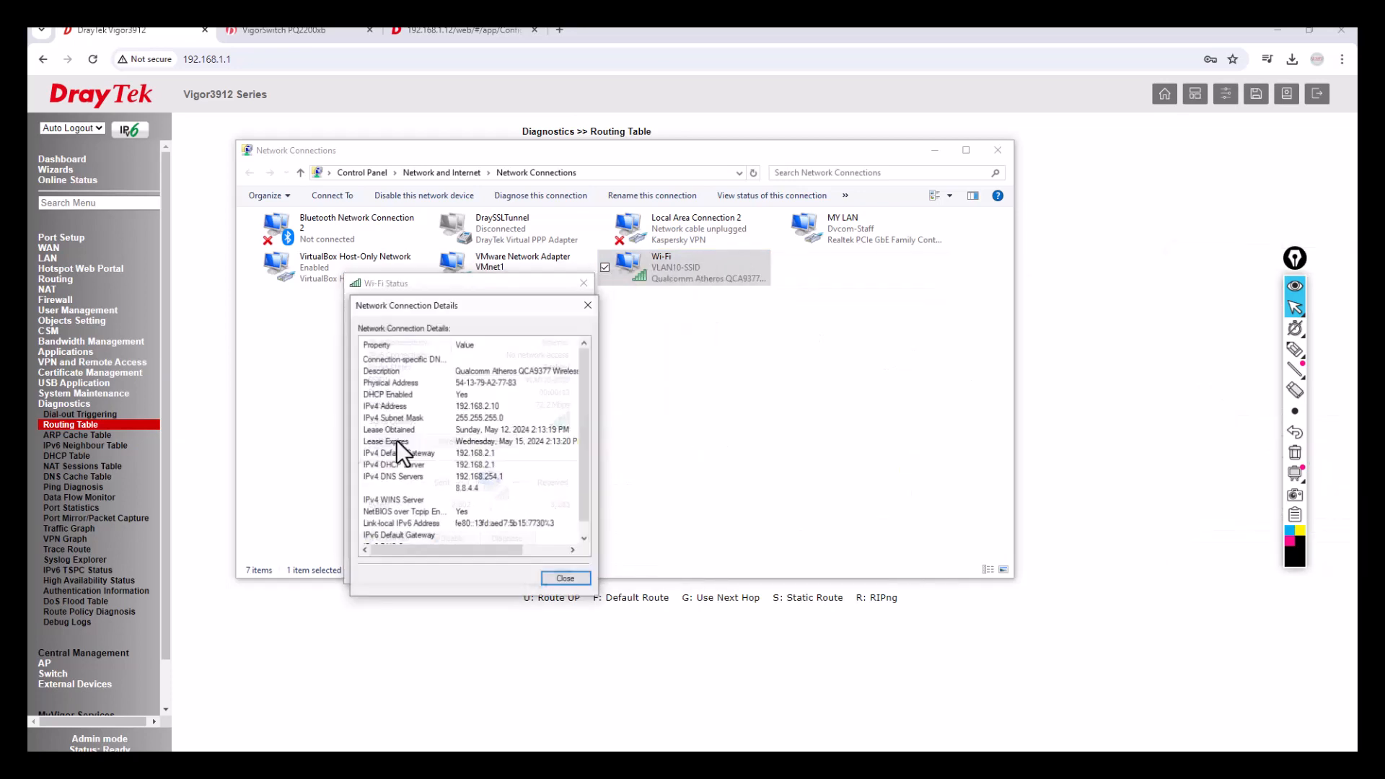
{"action": "left_click", "coordinate": [491, 408]}
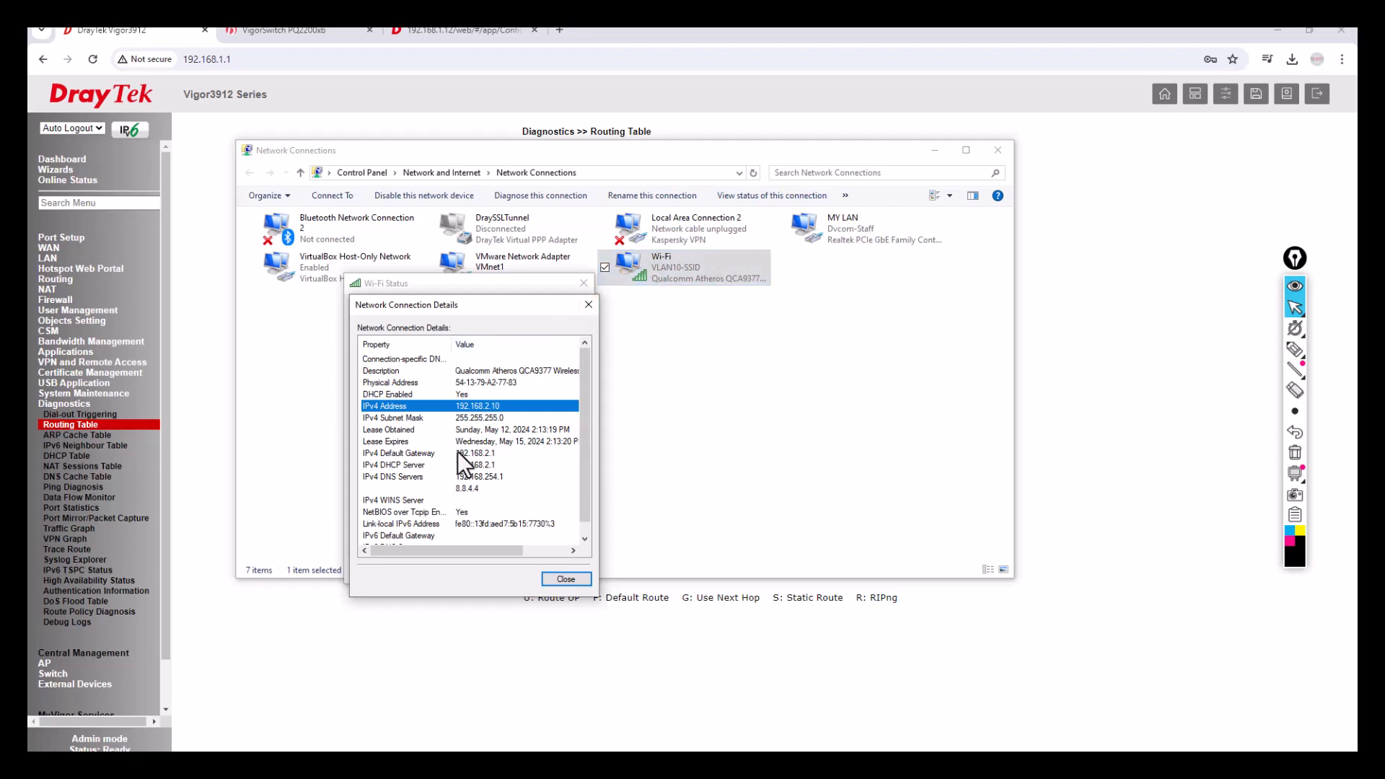
{"action": "left_click", "coordinate": [573, 580]}
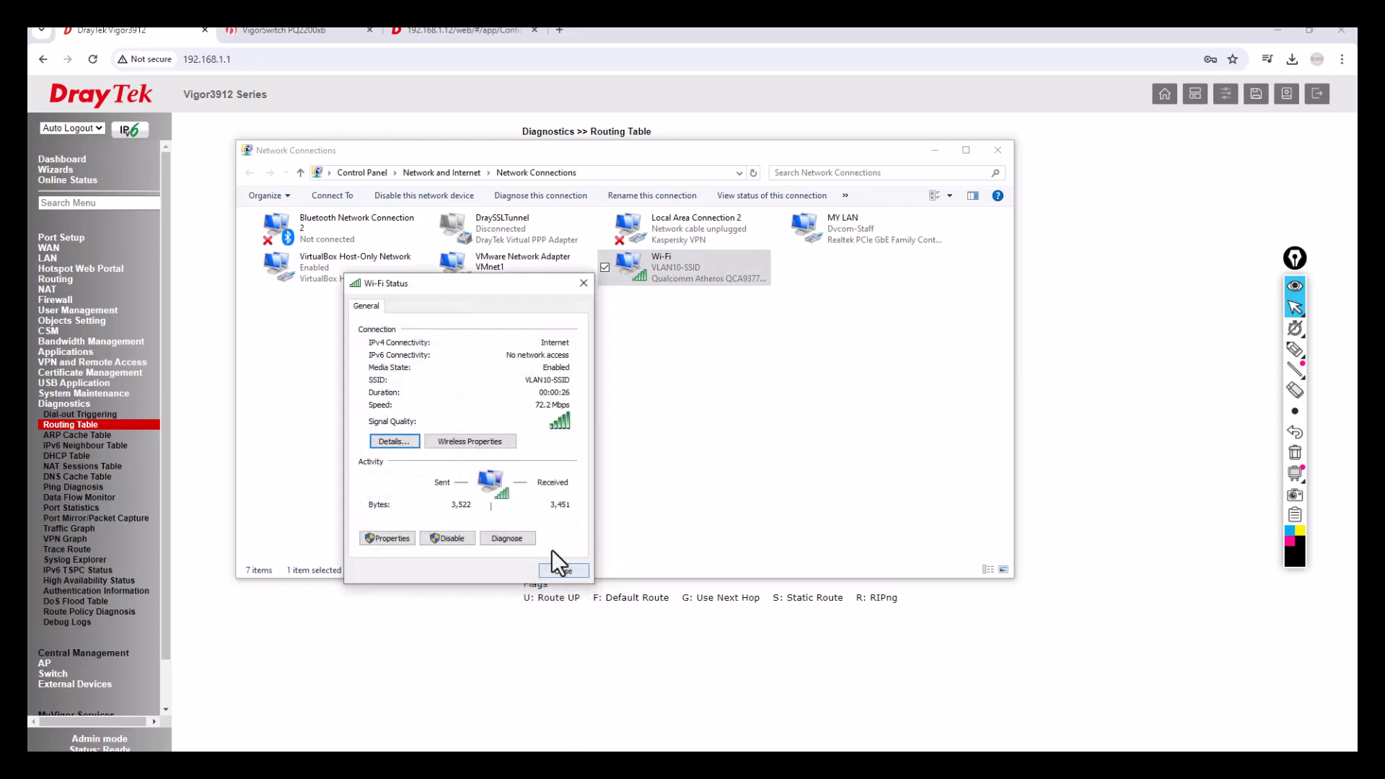
{"action": "left_click", "coordinate": [560, 574]}
{"action": "left_click", "coordinate": [544, 488]}
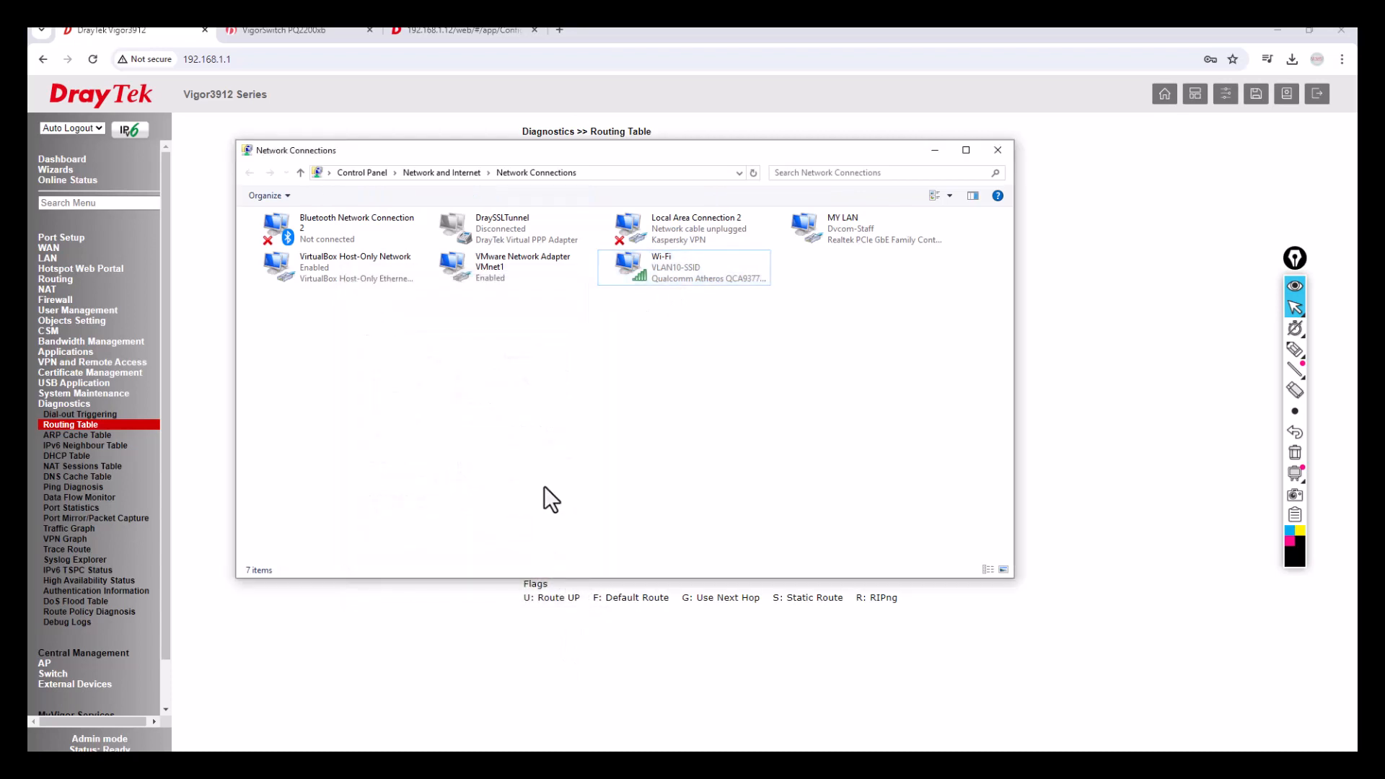
In a Command Prompt window, ping the gateway 192.168.2.1, then stop the ping.
{"action": "key", "text": "super+r"}
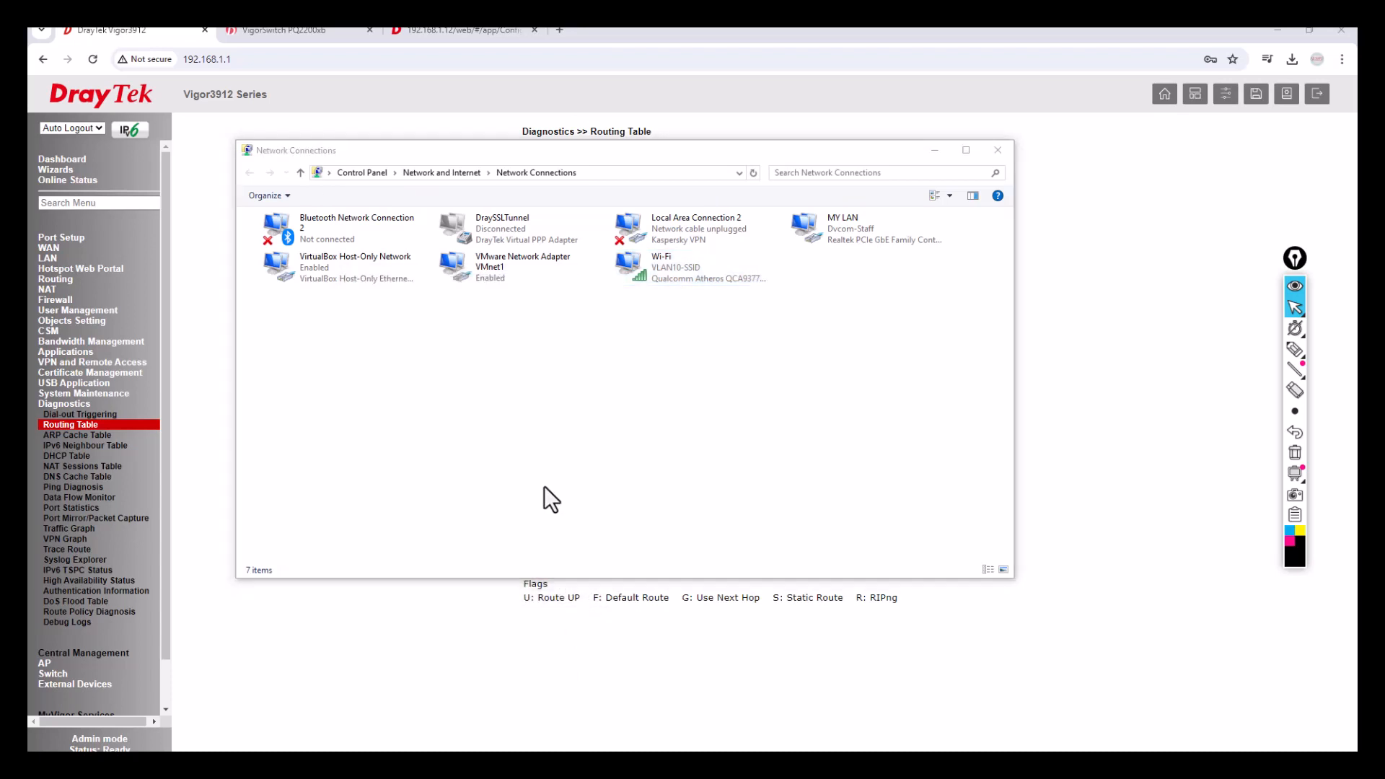
{"action": "left_click_drag", "start_coordinate": [1384, 184], "coordinate": [462, 371]}
{"action": "type", "text": "ping 192.167"}
{"action": "key", "text": "BackSpace"}
{"action": "type", "text": "8"}
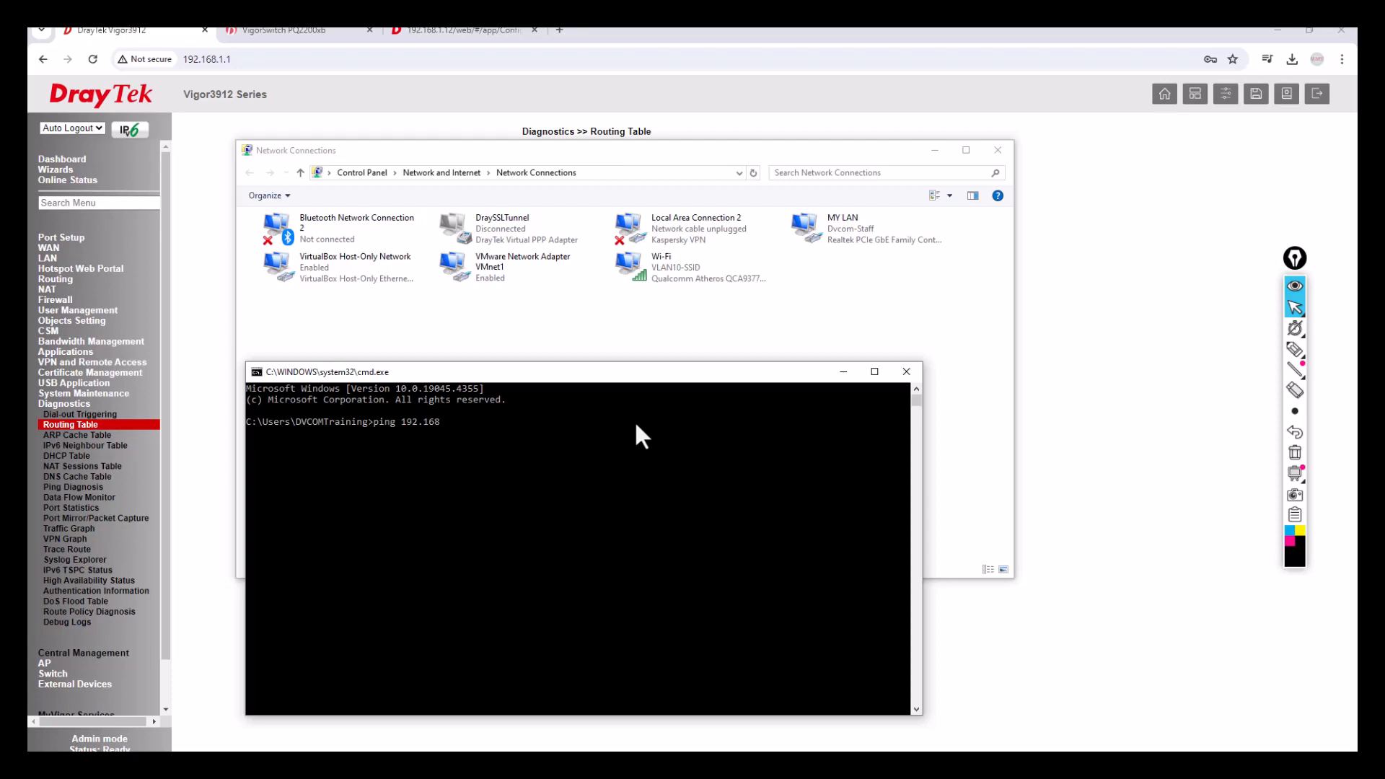
{"action": "type", "text": ".2.1"}
{"action": "key", "text": "Return"}
{"action": "key", "text": "ctrl+c"}
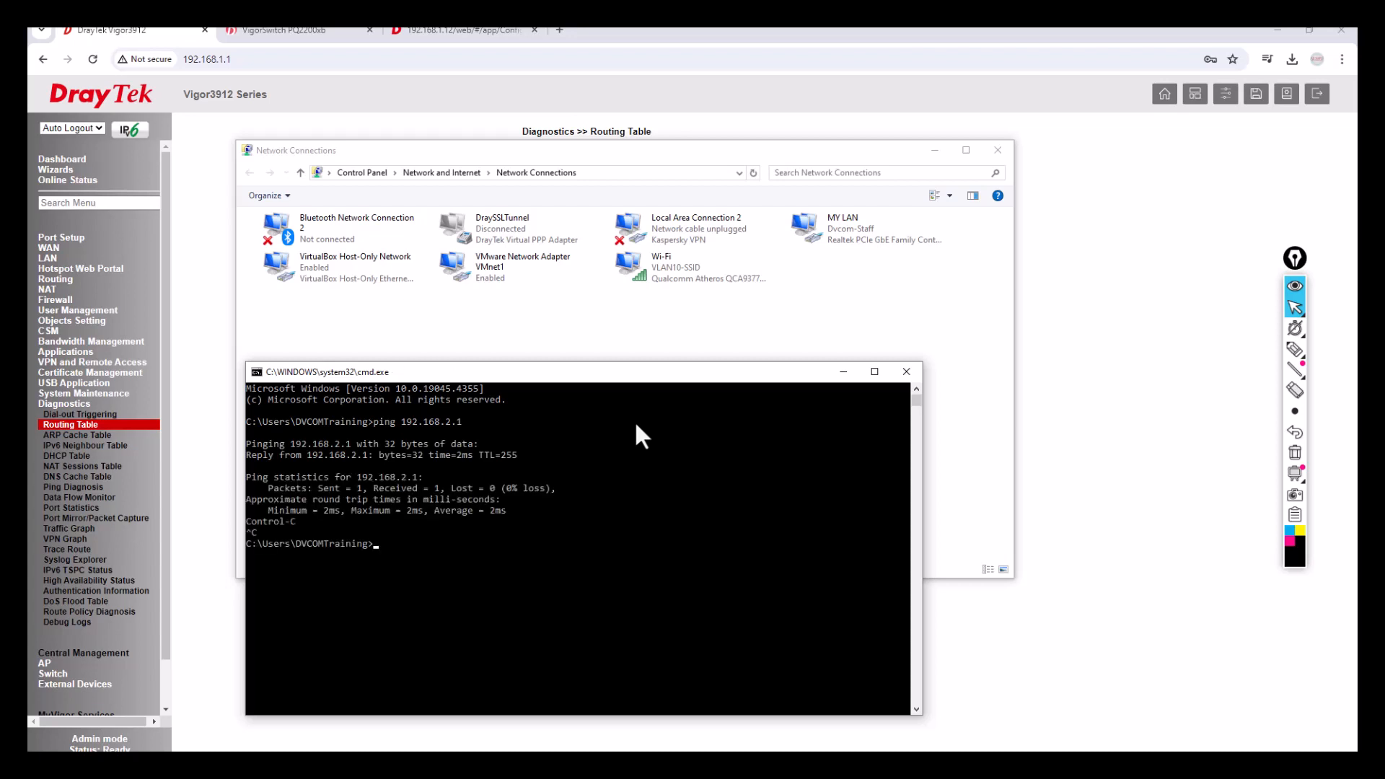
Start a continuous ping to 4.2.2.2 with 'ping 4.2.2.2 -t'.
{"action": "type", "text": "ping 4.2.2.2 -t"}
{"action": "key", "text": "Return"}
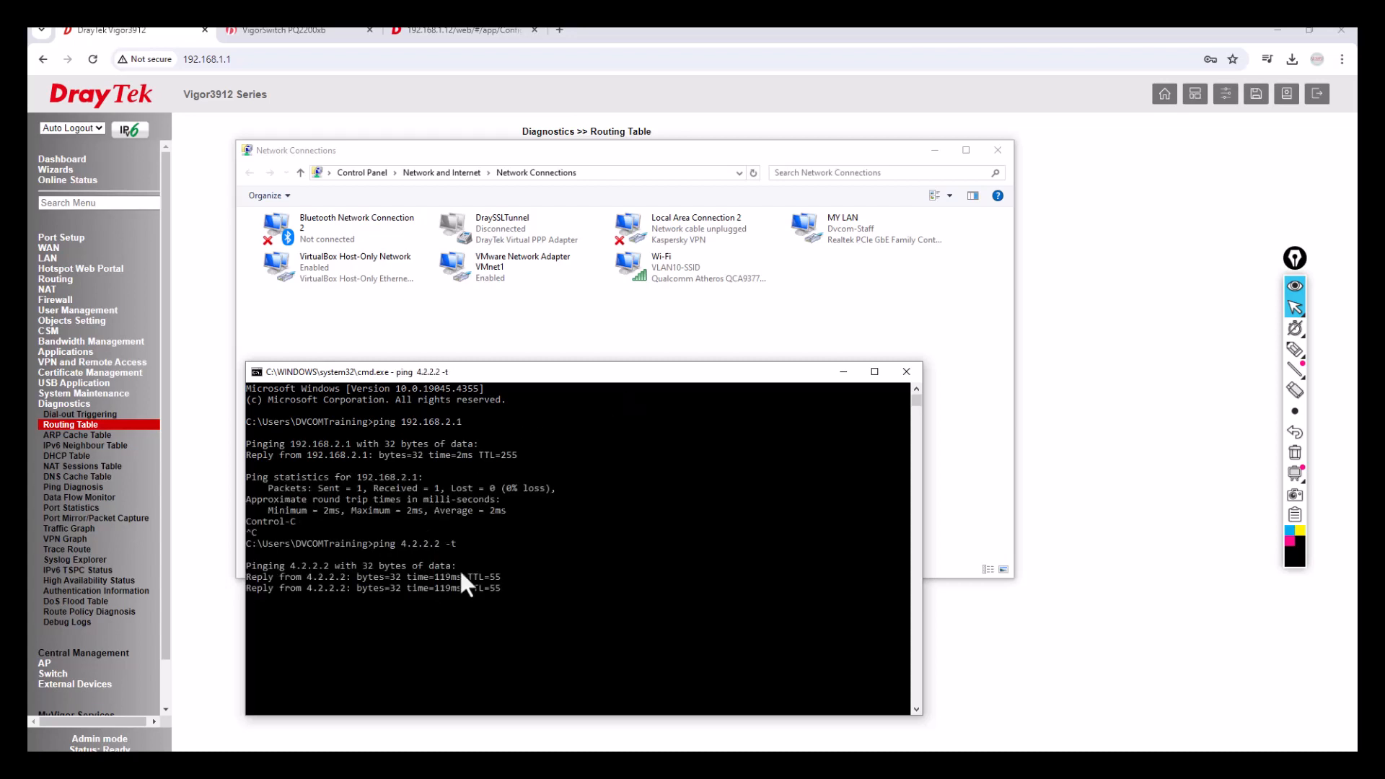
{"action": "left_click", "coordinate": [729, 274]}
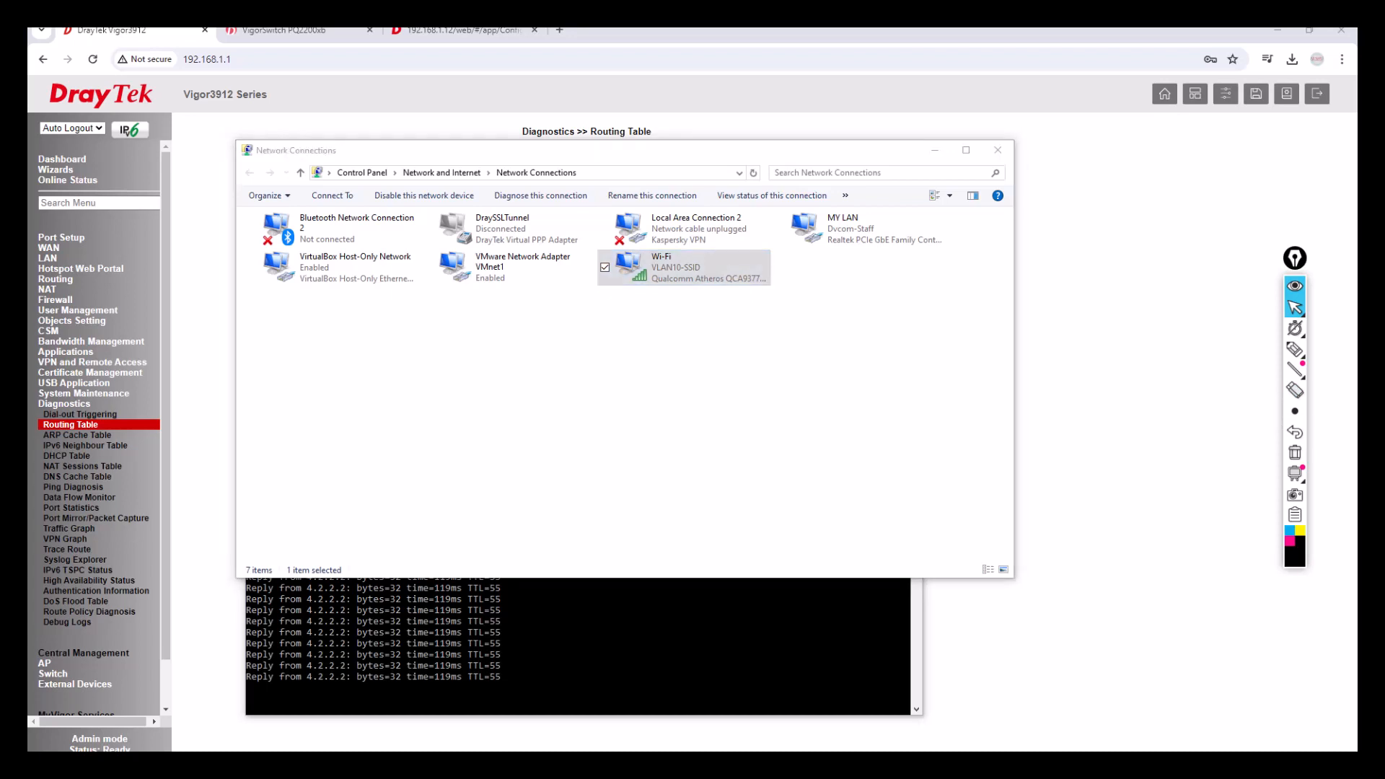
Disable the wired MY LAN connection and watch the ping console.
{"action": "left_click", "coordinate": [863, 238]}
{"action": "right_click", "coordinate": [863, 240]}
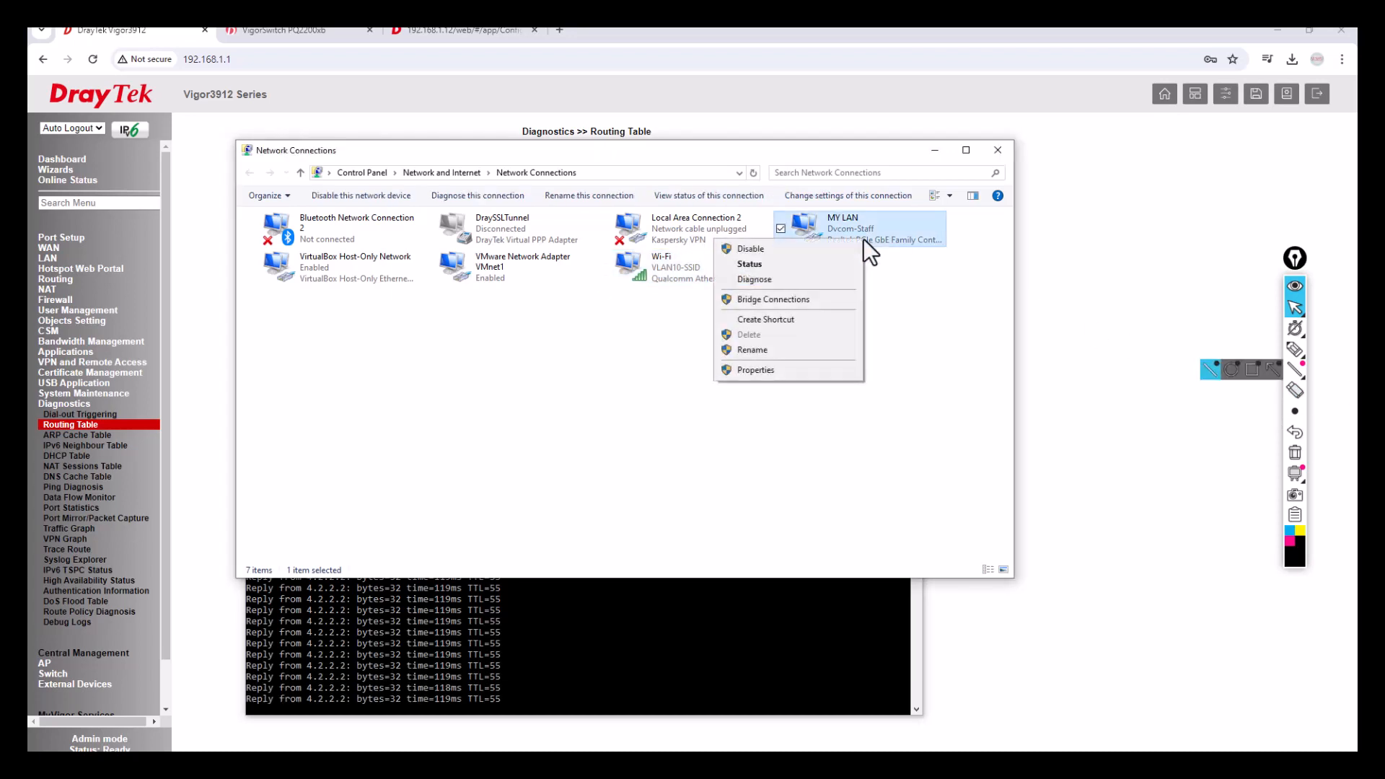
{"action": "left_click", "coordinate": [787, 248]}
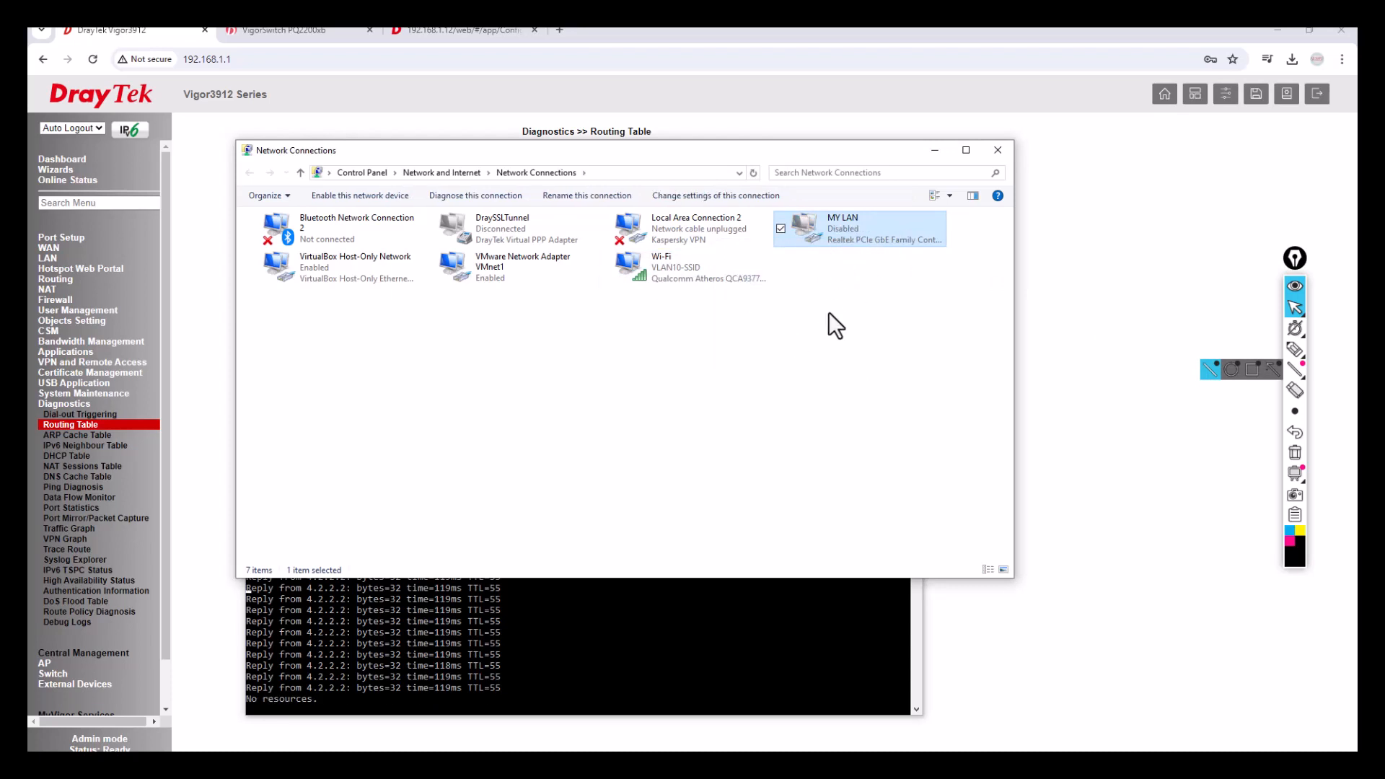
{"action": "left_click", "coordinate": [625, 398]}
{"action": "left_click", "coordinate": [496, 648]}
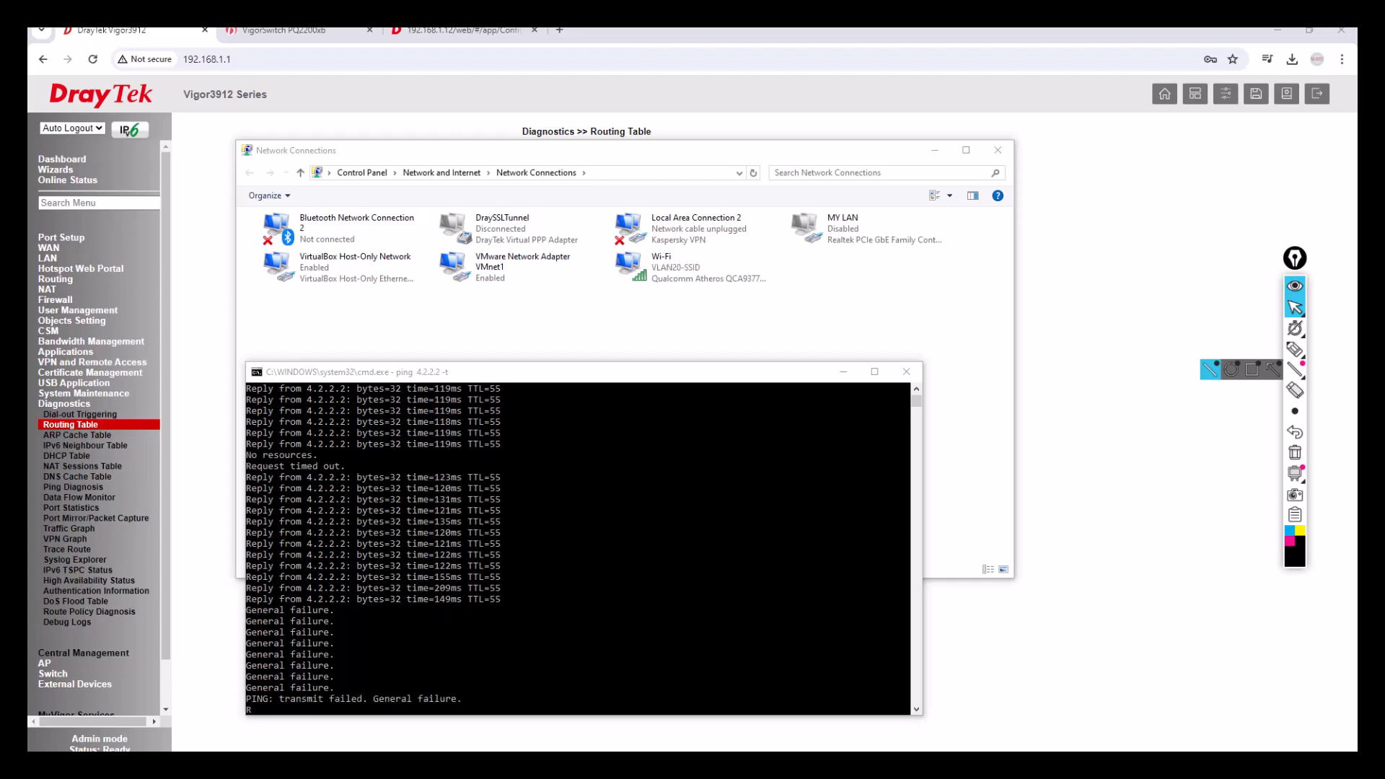
Confirm the Wi-Fi IPv4 address 192.168.3.10 in Details and highlight the General failure ping lines.
{"action": "left_click", "coordinate": [687, 278]}
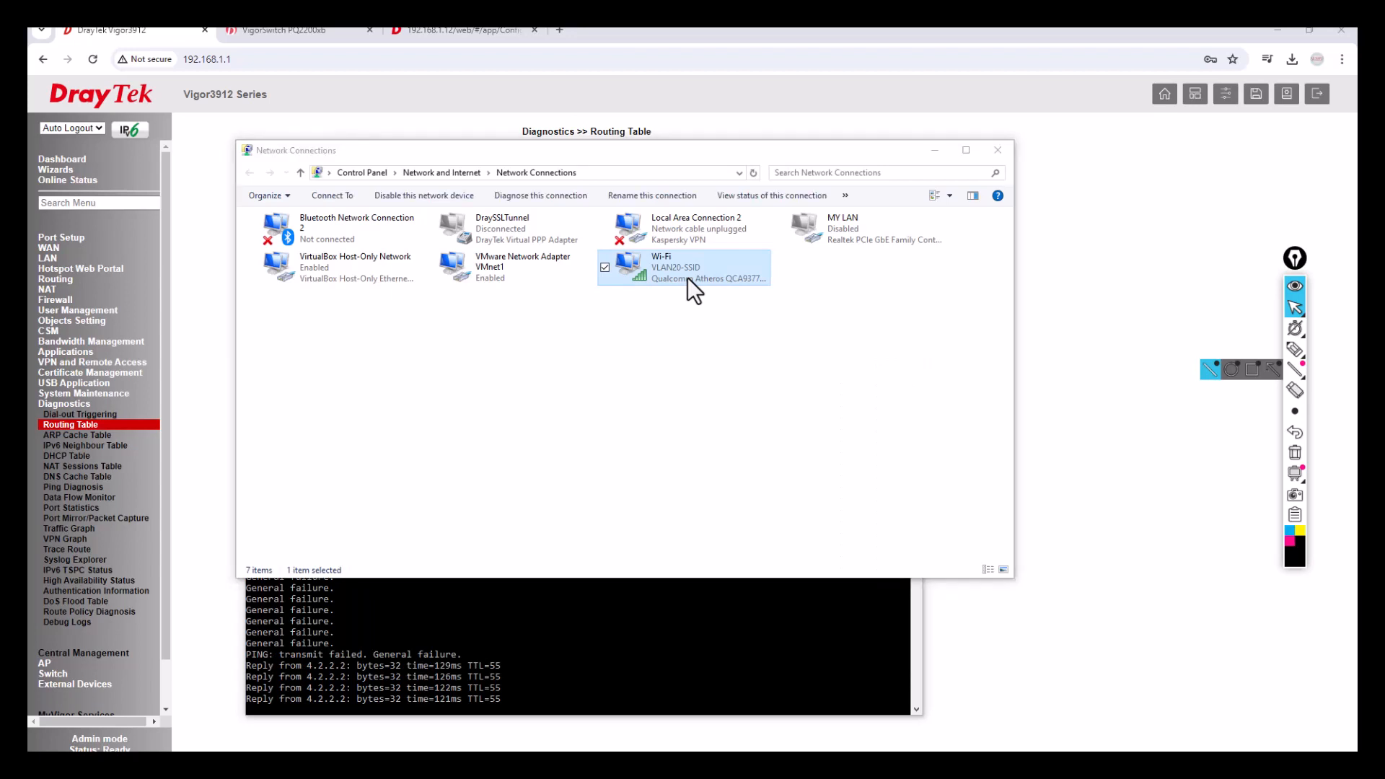
{"action": "left_click_drag", "start_coordinate": [1357, 233], "coordinate": [931, 296]}
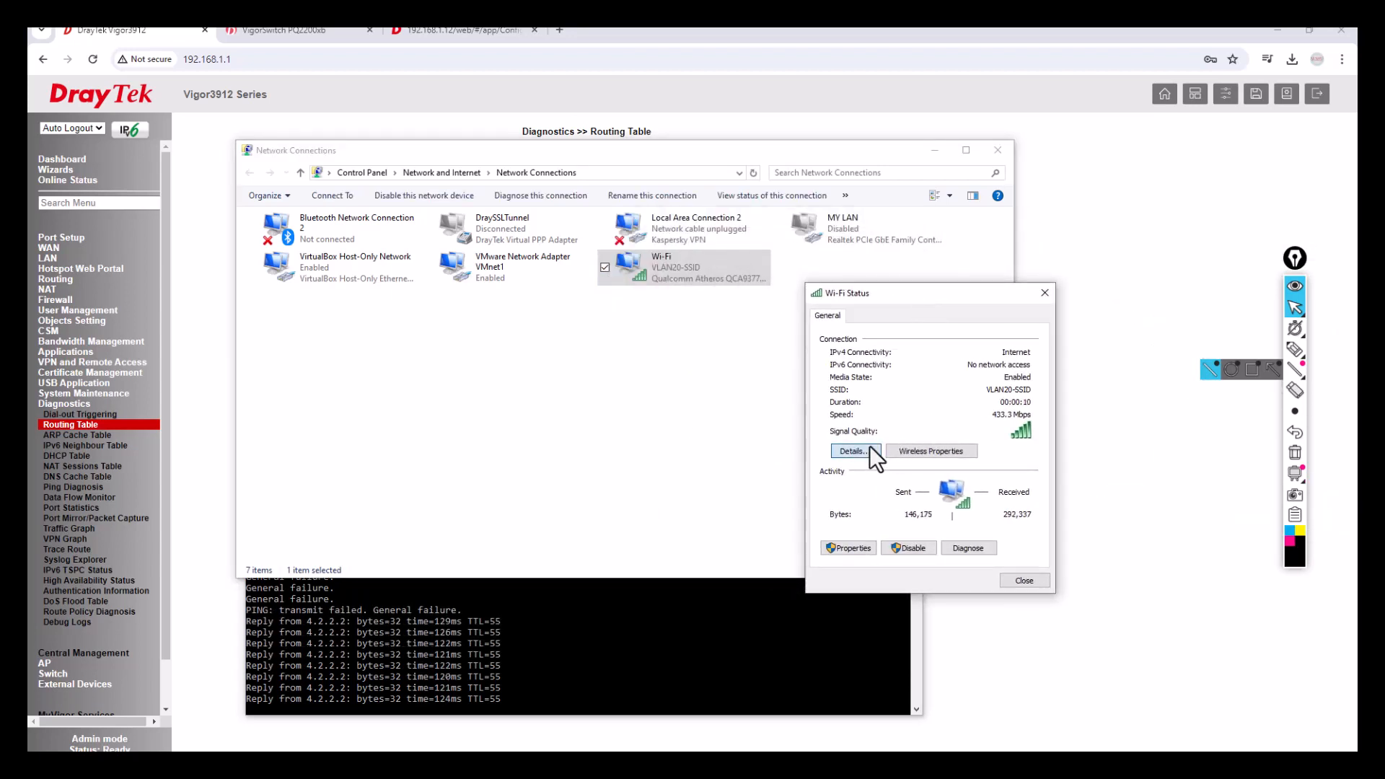
{"action": "left_click", "coordinate": [869, 451]}
{"action": "left_click", "coordinate": [942, 417]}
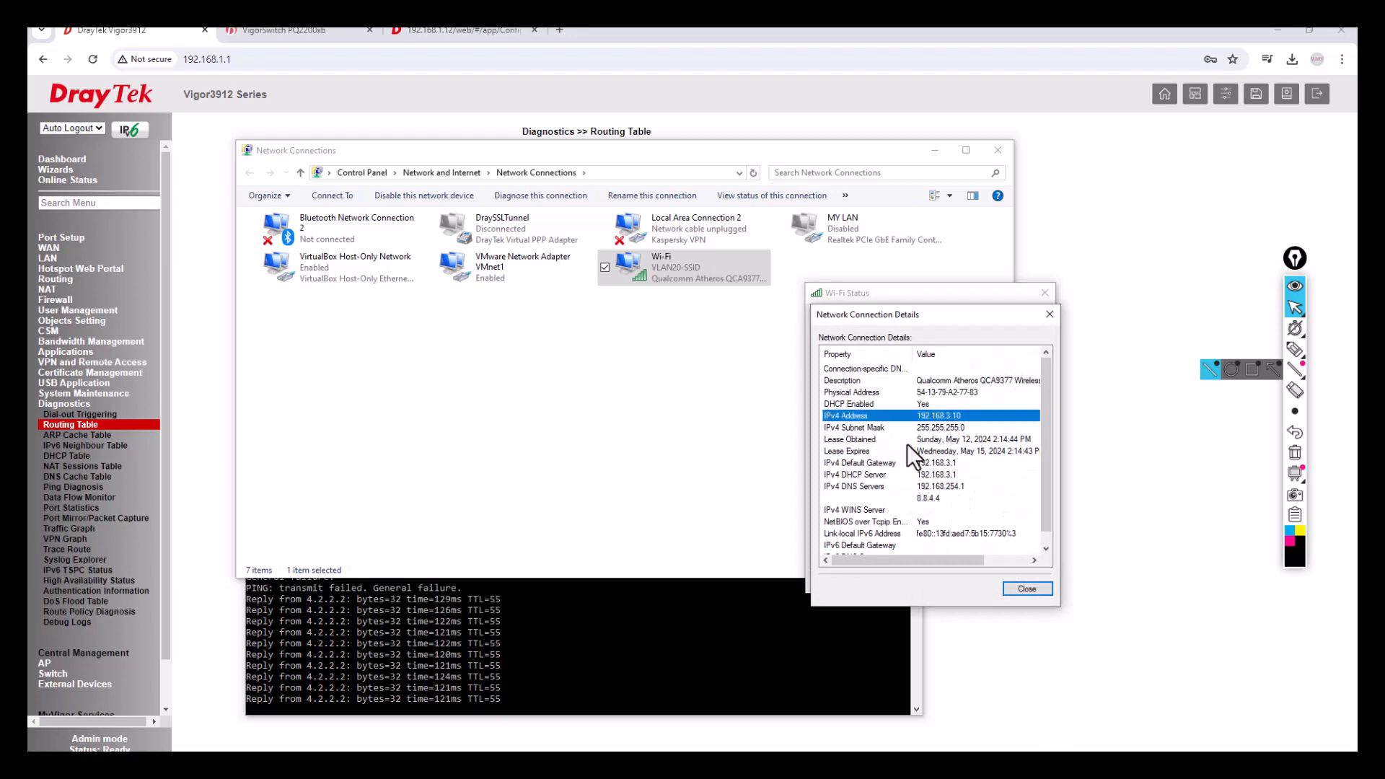
{"action": "left_click", "coordinate": [1020, 588]}
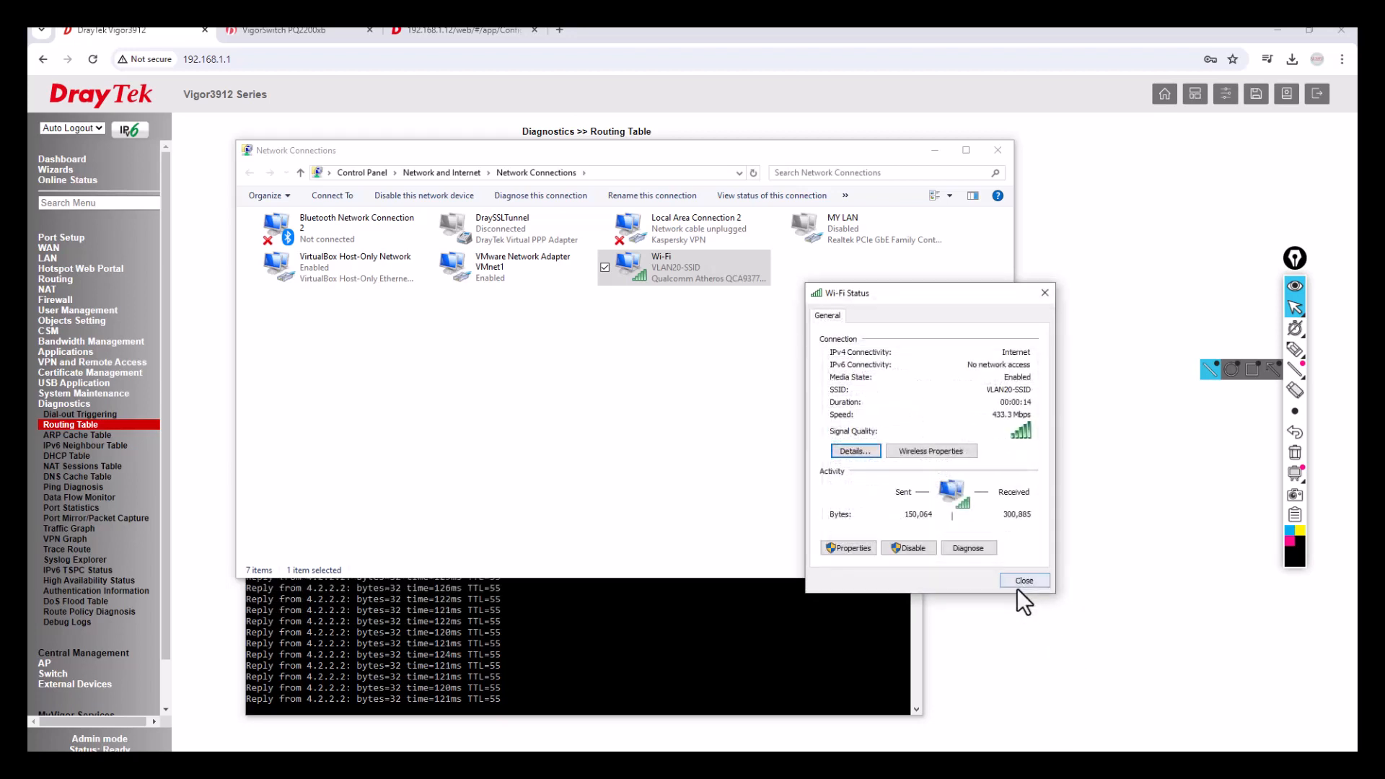
{"action": "left_click", "coordinate": [1044, 583]}
{"action": "left_click", "coordinate": [730, 661]}
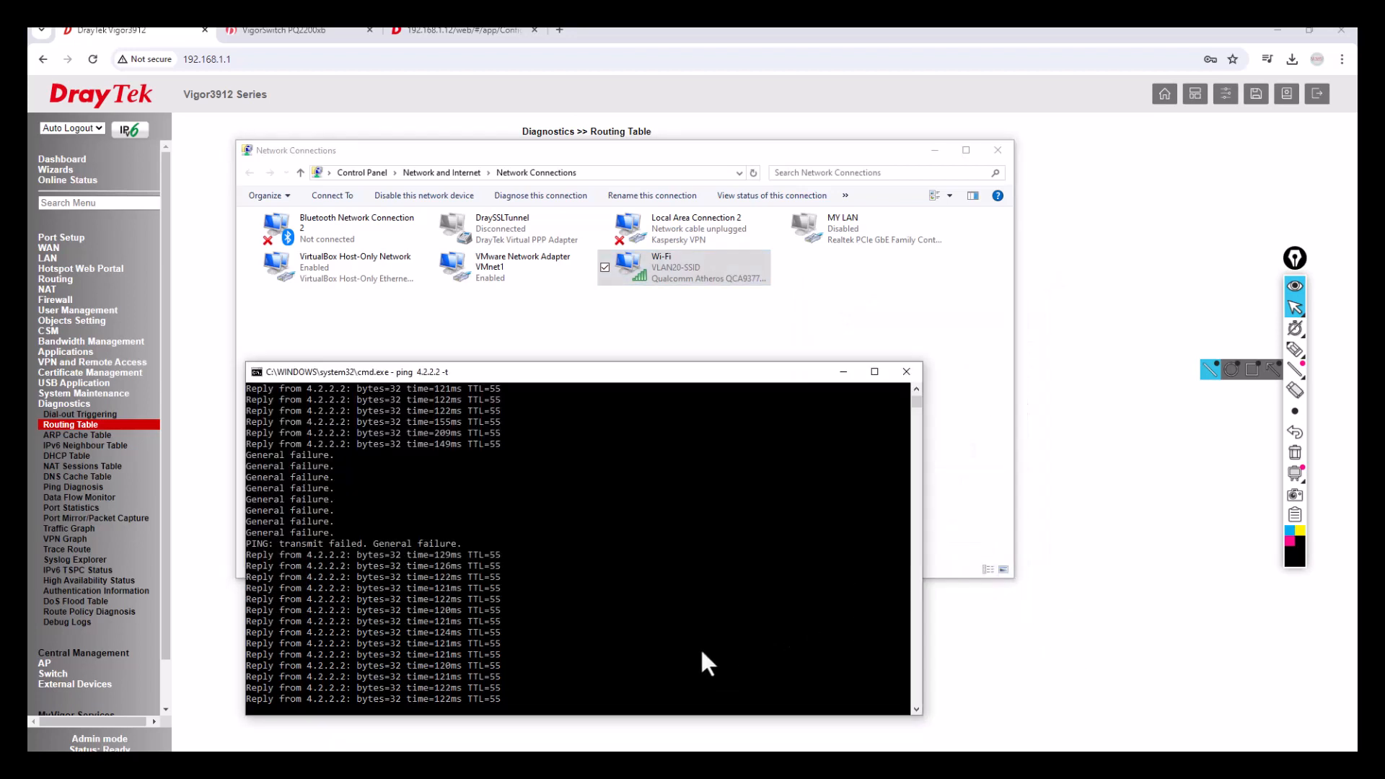
{"action": "left_click_drag", "start_coordinate": [249, 431], "coordinate": [365, 508]}
Confirm the Wi-Fi on VLAN30-SSID received IPv4 address 192.168.4.10 in its connection details.
{"action": "right_click", "coordinate": [365, 508]}
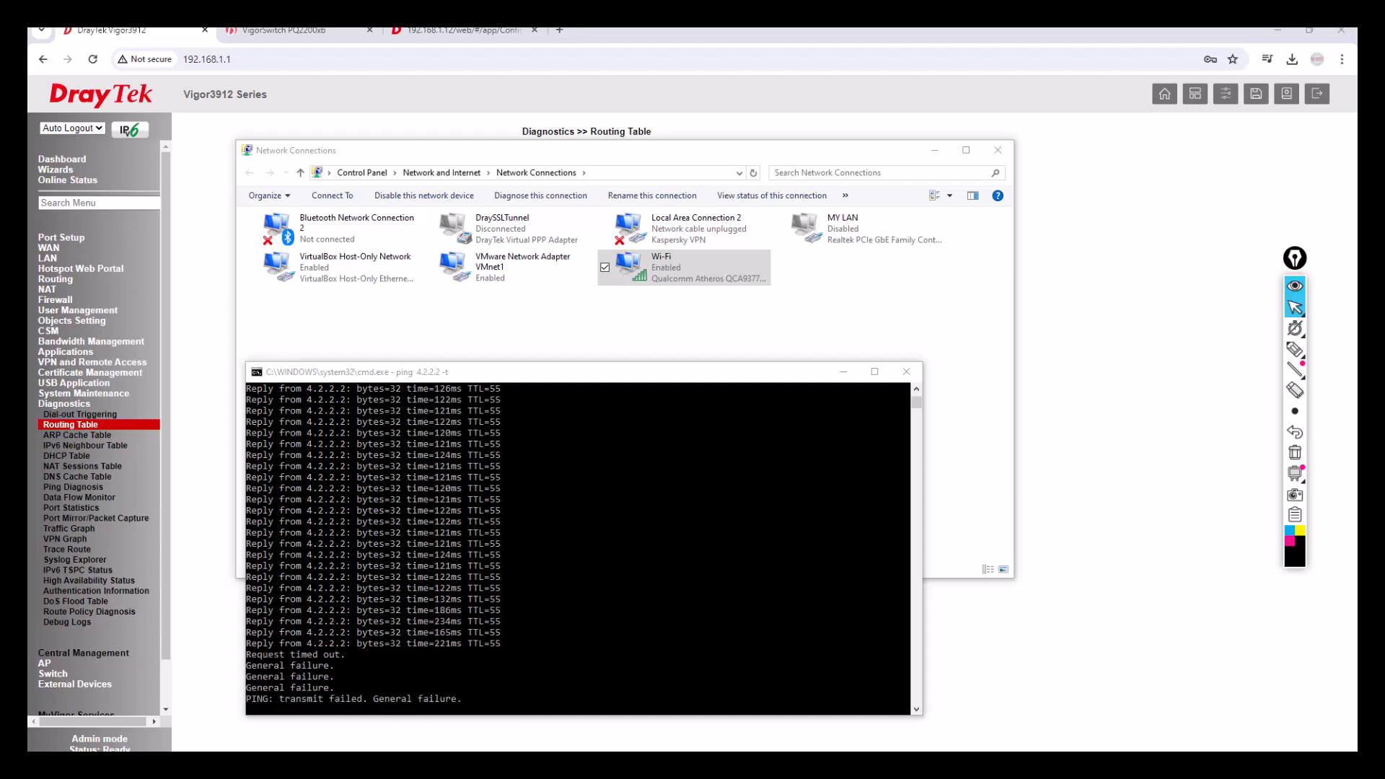
{"action": "left_click", "coordinate": [686, 275]}
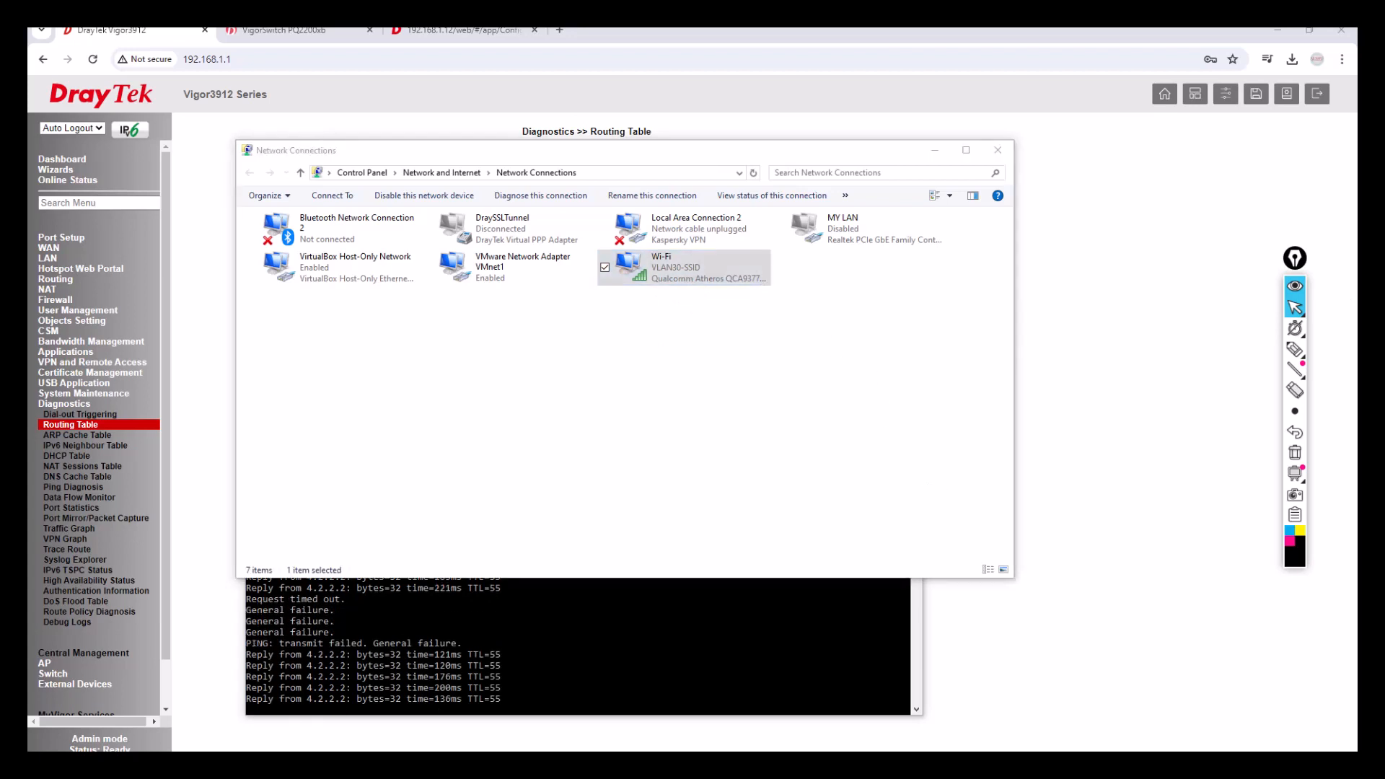
{"action": "left_click_drag", "start_coordinate": [1357, 216], "coordinate": [895, 278]}
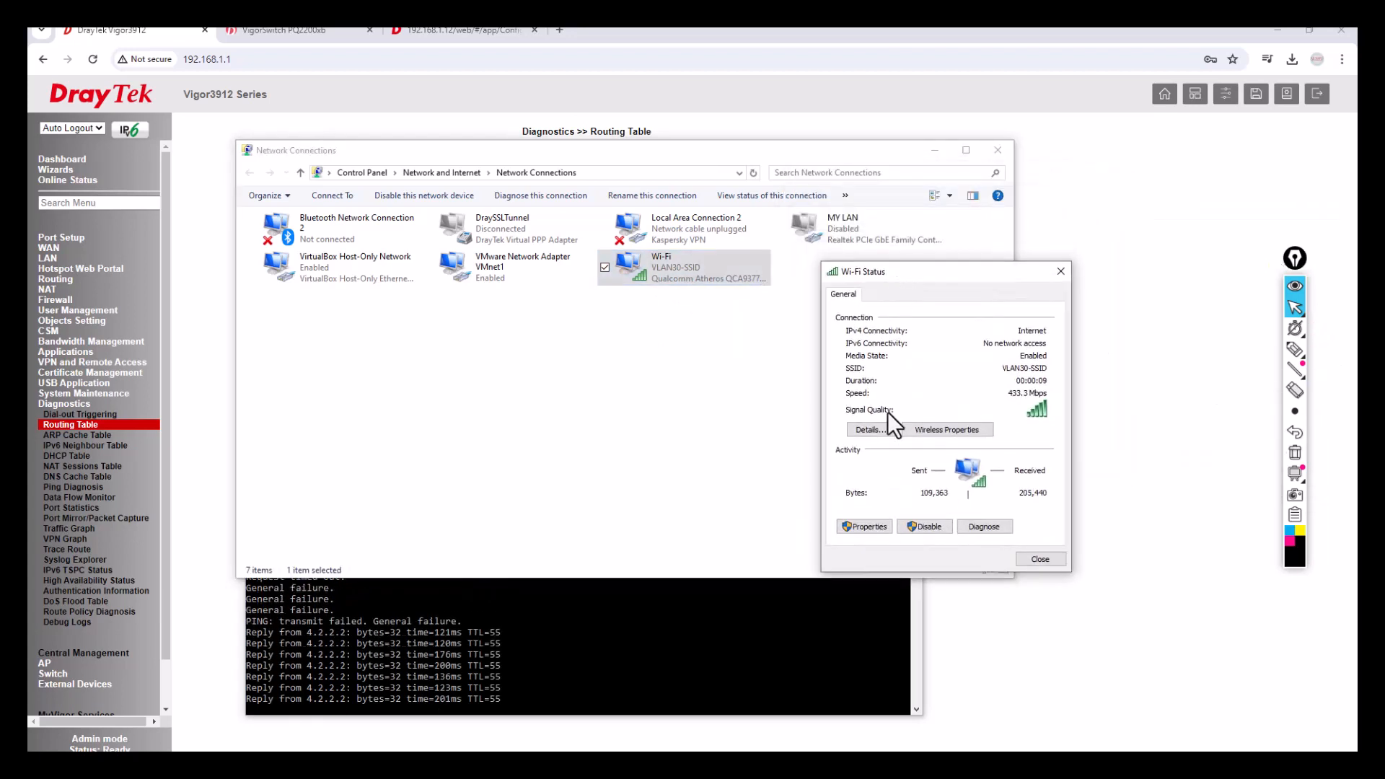
{"action": "left_click", "coordinate": [881, 430]}
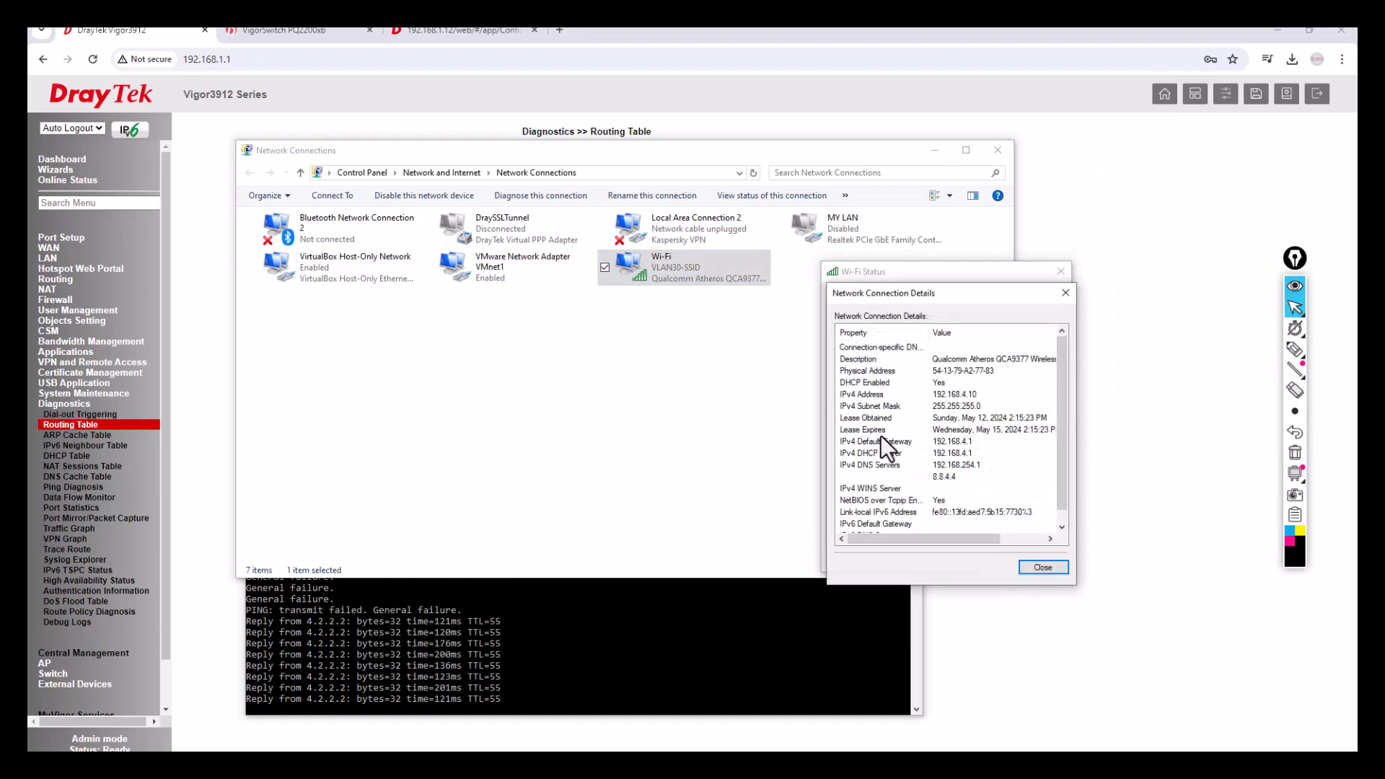
{"action": "left_click", "coordinate": [960, 396]}
{"action": "left_click", "coordinate": [1034, 569]}
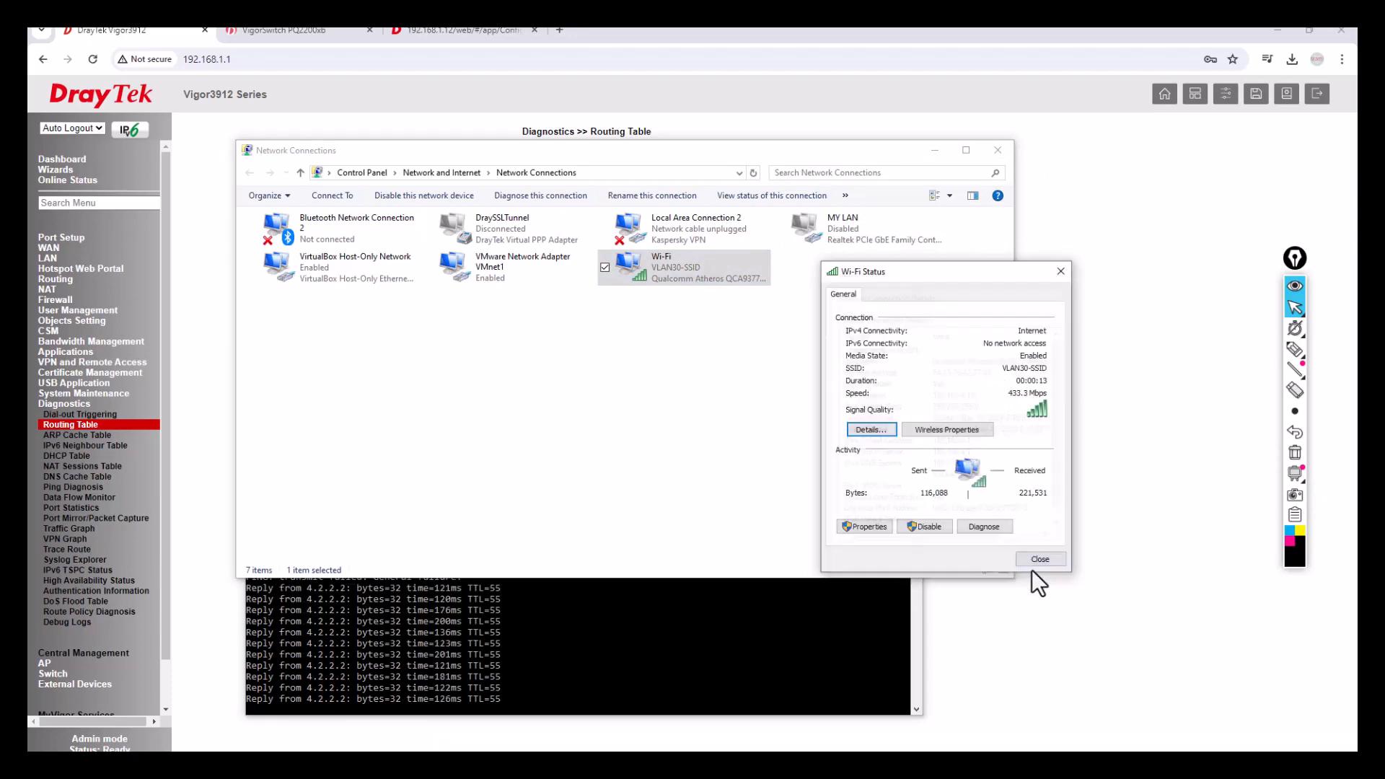
{"action": "left_click", "coordinate": [1045, 558]}
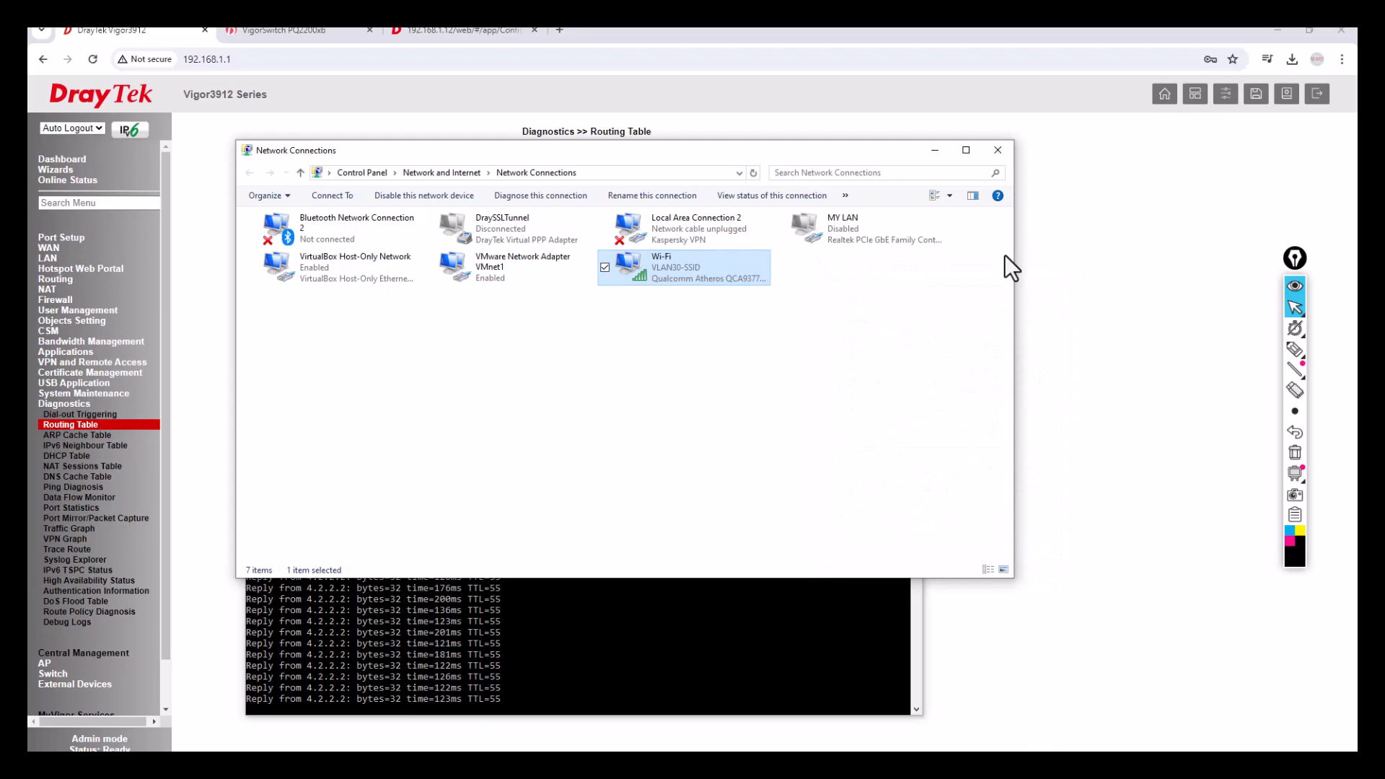
Close the ping console and the Network Connections window.
{"action": "left_click", "coordinate": [751, 592]}
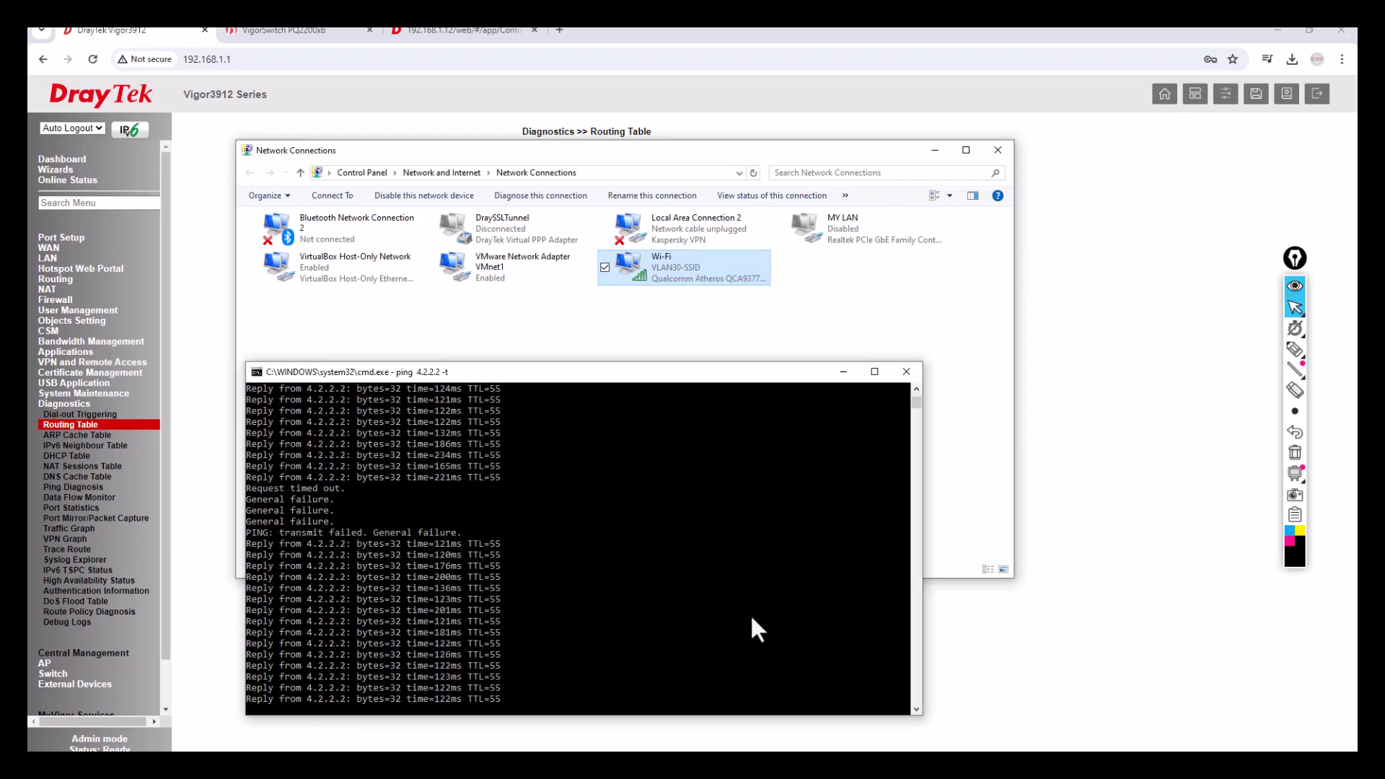
{"action": "left_click", "coordinate": [907, 372]}
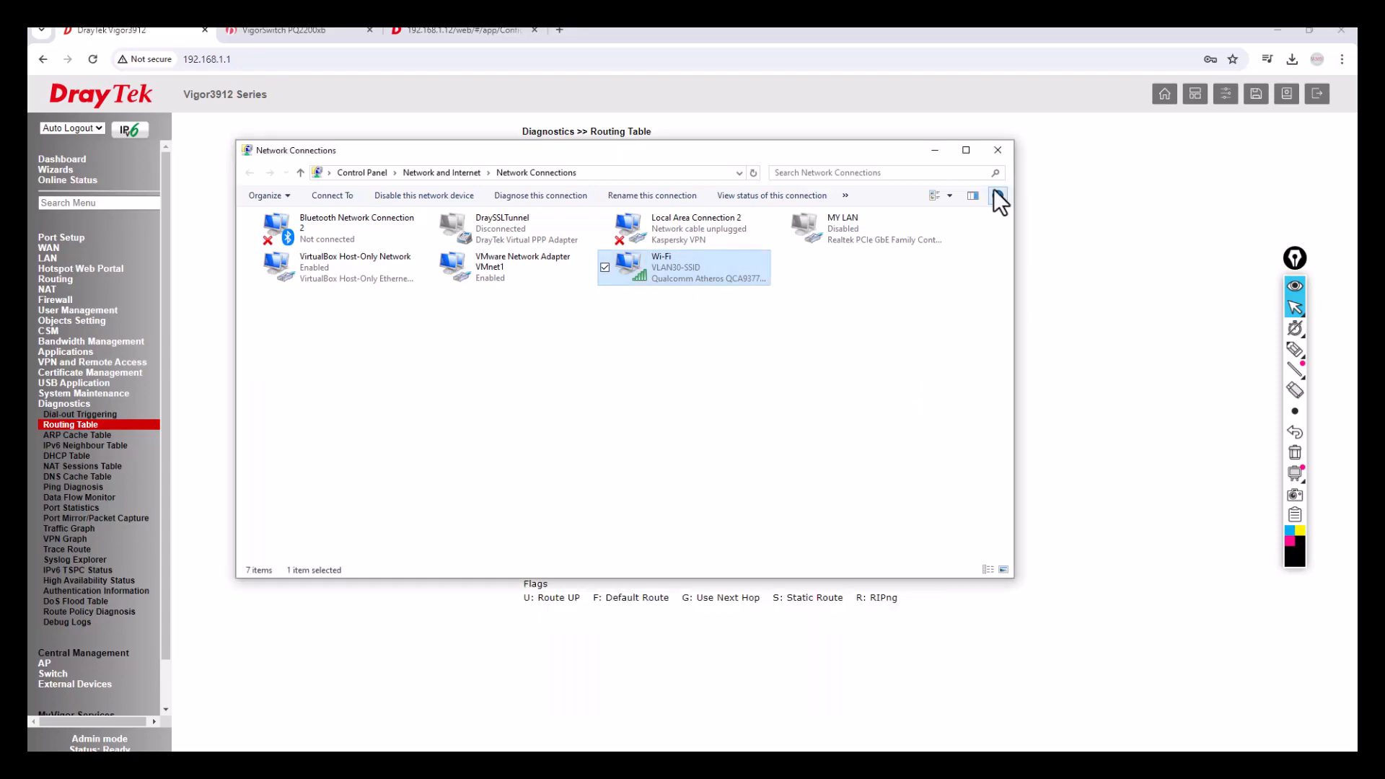
{"action": "left_click", "coordinate": [998, 153]}
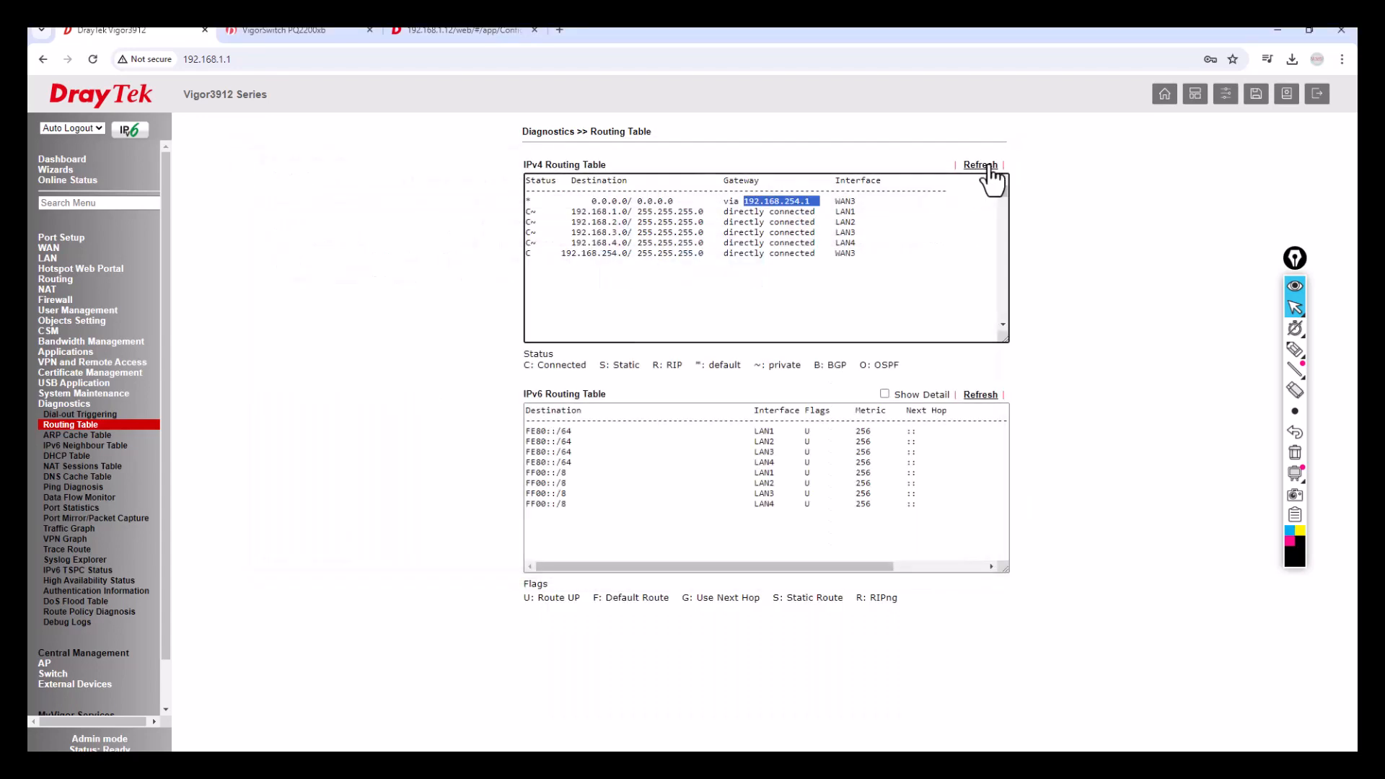
Bring up the PowerPoint deck and present slide 5, the closing Thank you slide, full screen.
{"action": "left_click", "coordinate": [1278, 30]}
{"action": "mouse_move", "coordinate": [347, 751]}
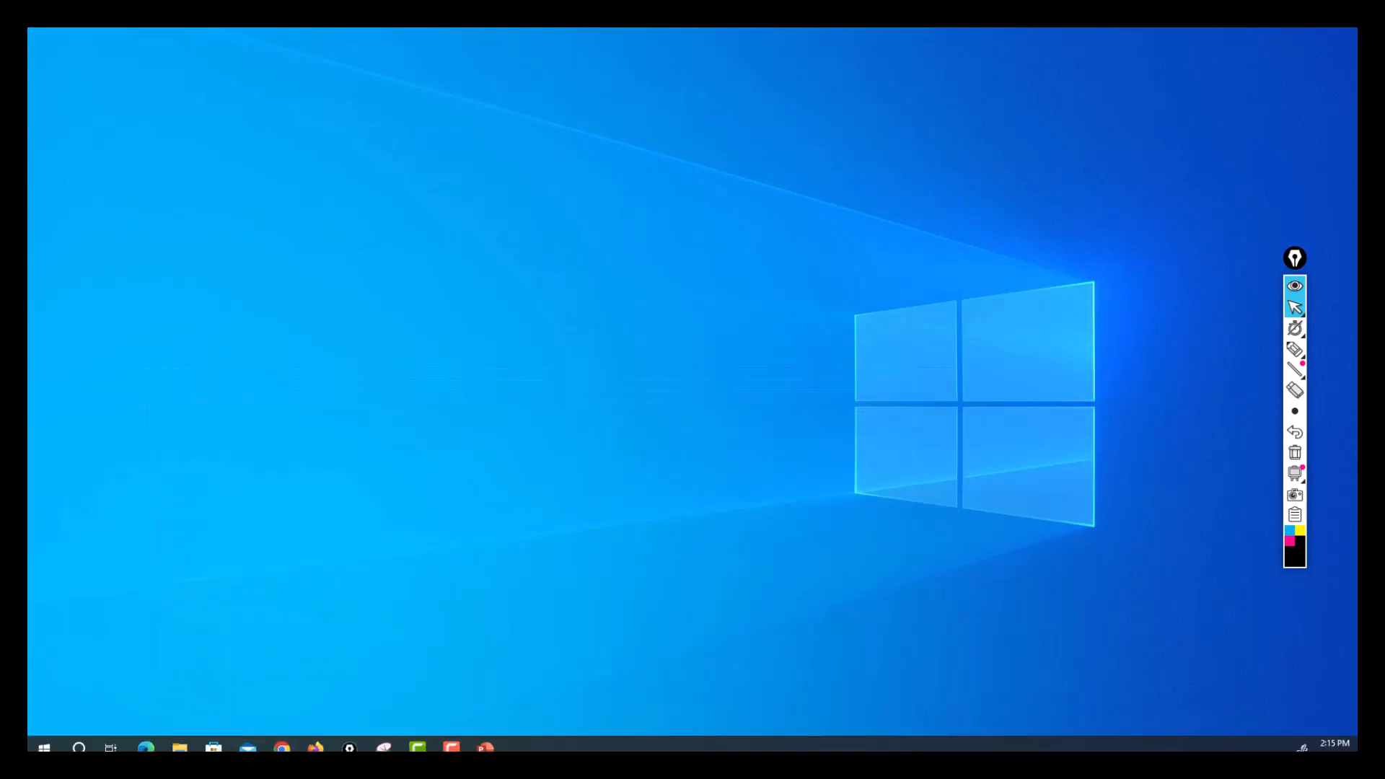
{"action": "left_click", "coordinate": [485, 748]}
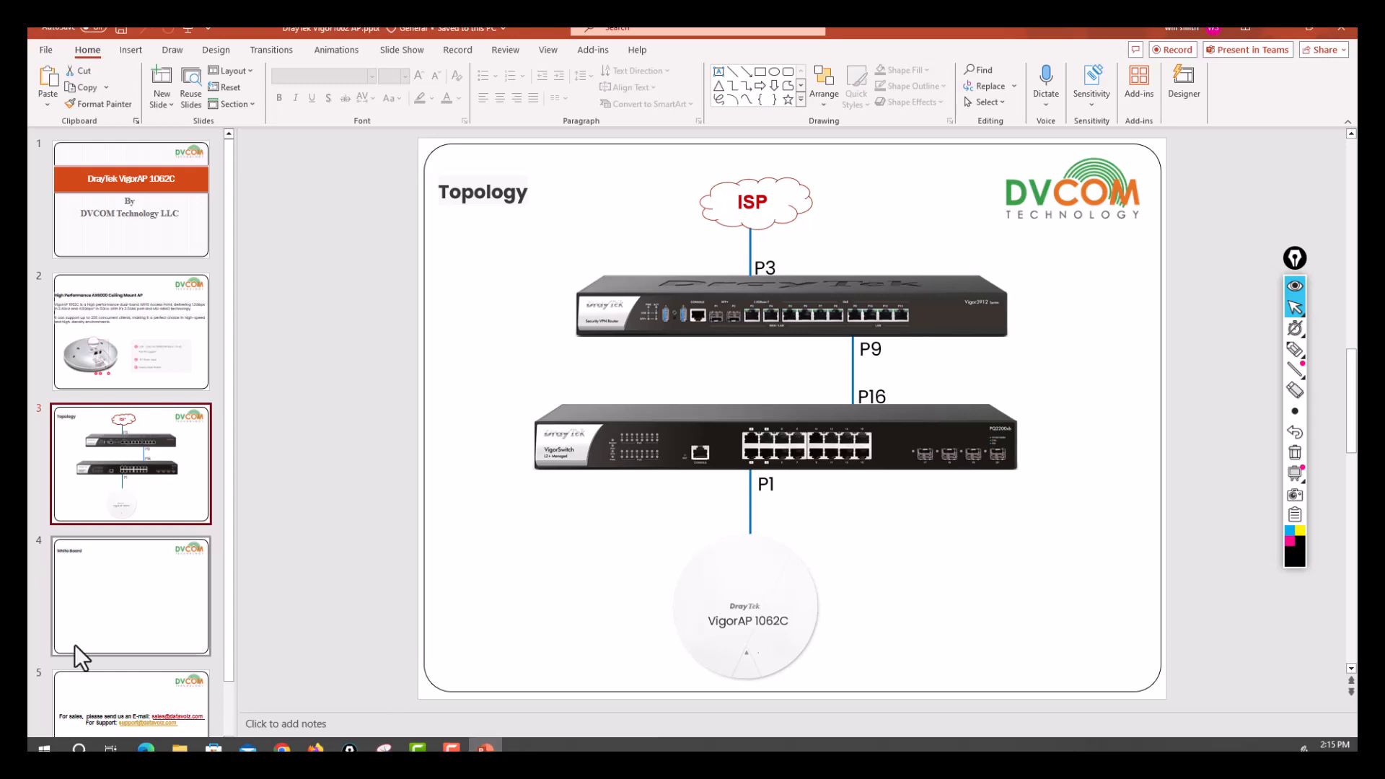
{"action": "left_click", "coordinate": [150, 700]}
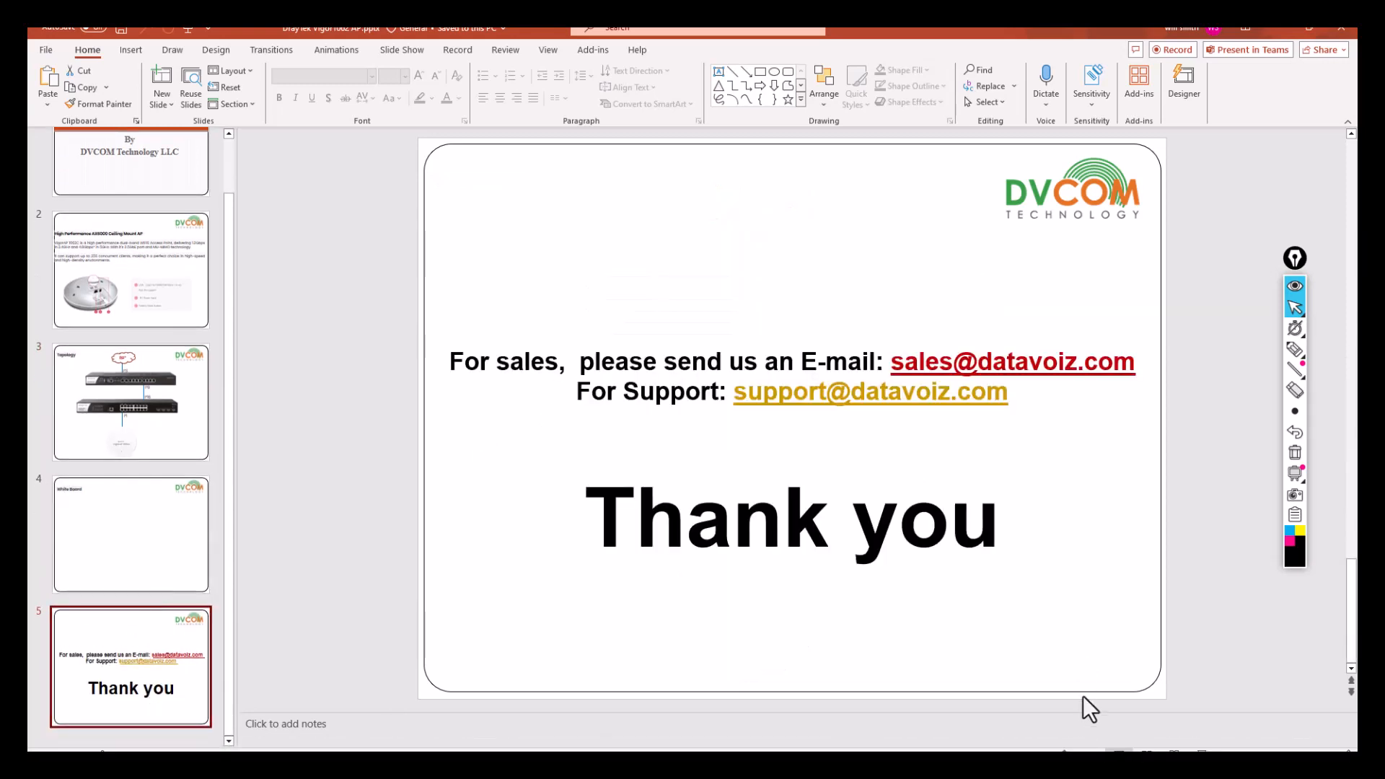
{"action": "left_click", "coordinate": [1202, 756]}
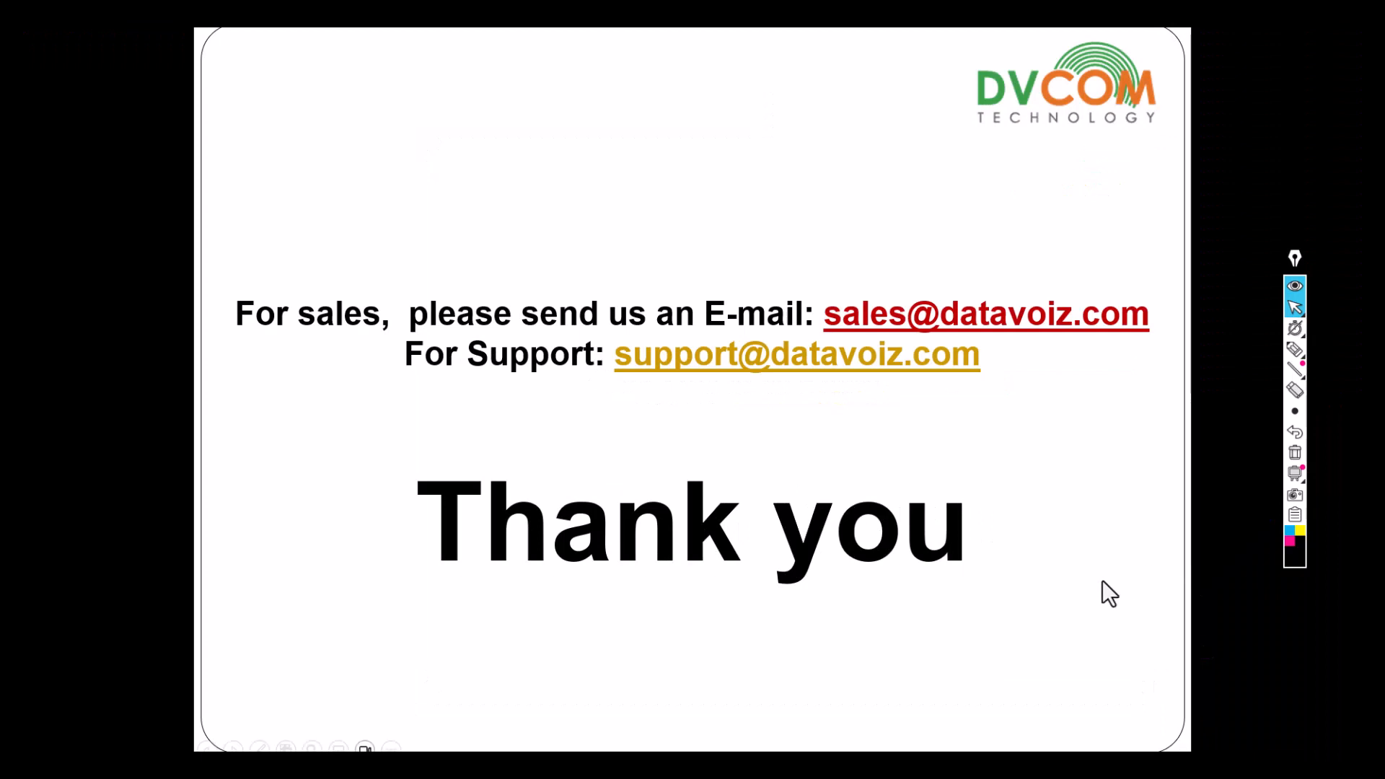